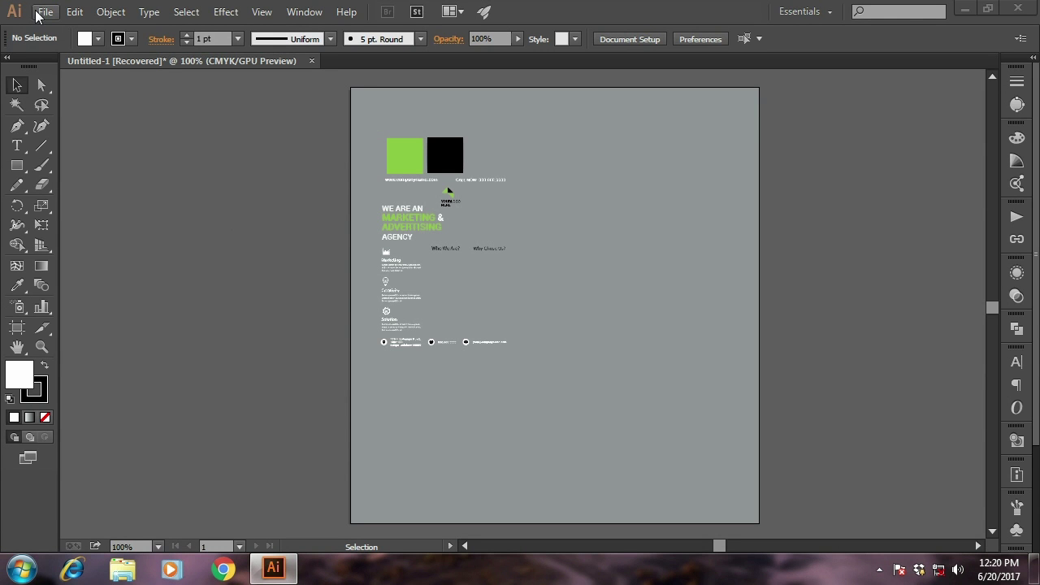
Bring up the New Document dialog with Ctrl+N, showing the A4 Print CMYK defaults
left_click(46, 12)
key("Escape")
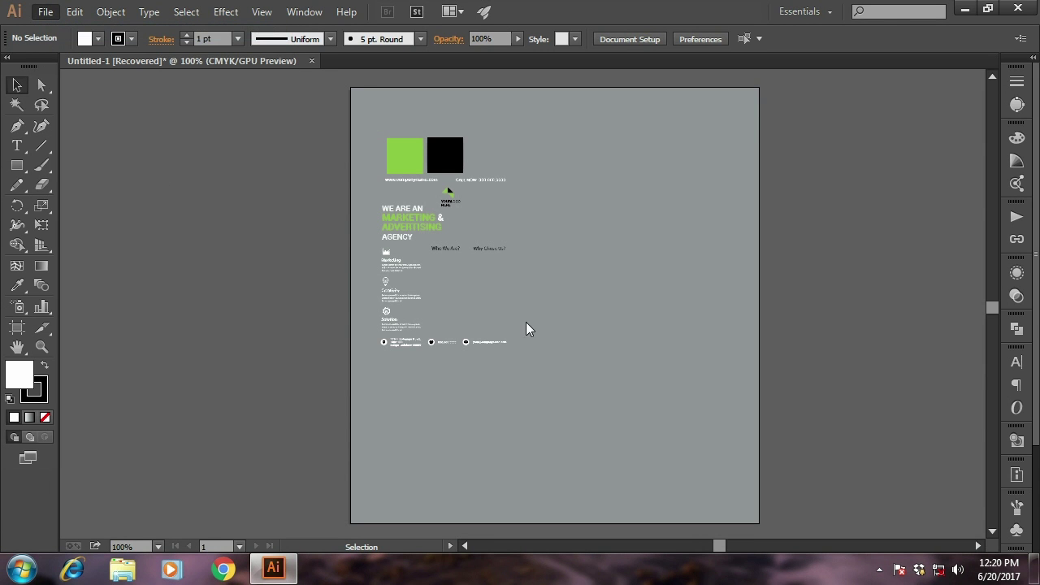
key("ctrl+n")
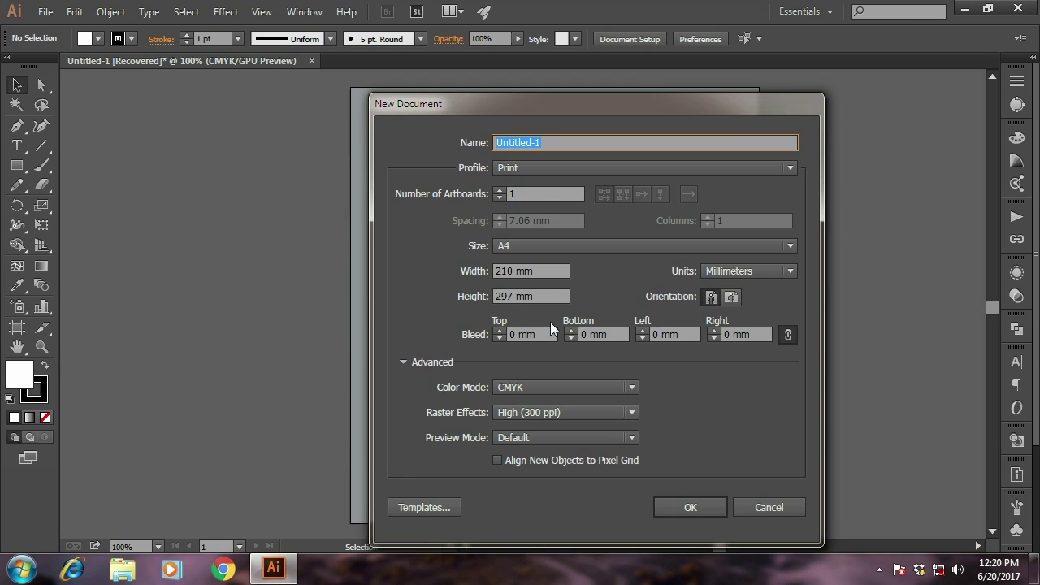
Name the document 'Business flyer template' with Letter page size and inch units
type("Bu")
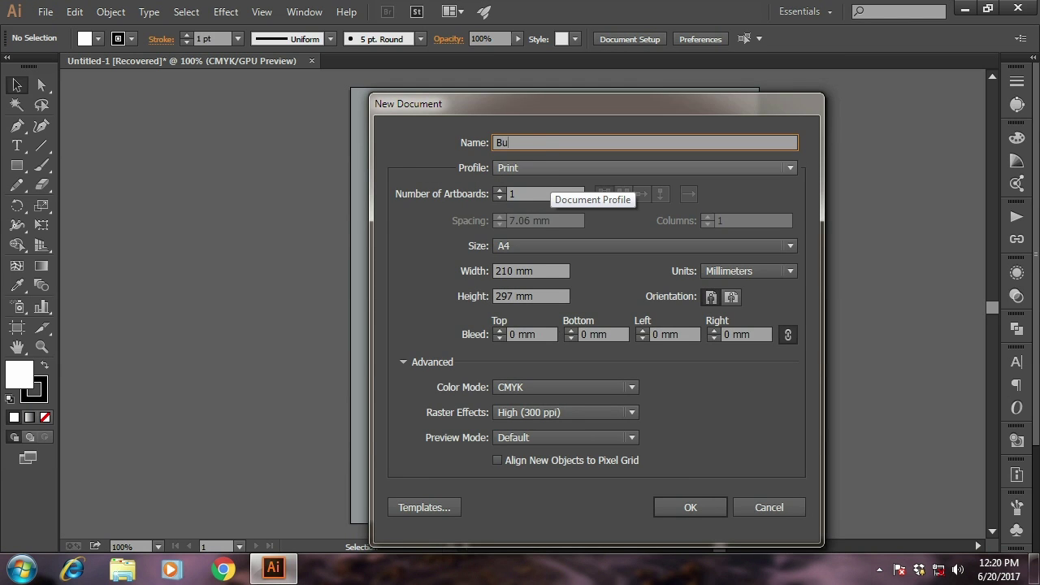
type("siness flyer t")
type("ess flyer te")
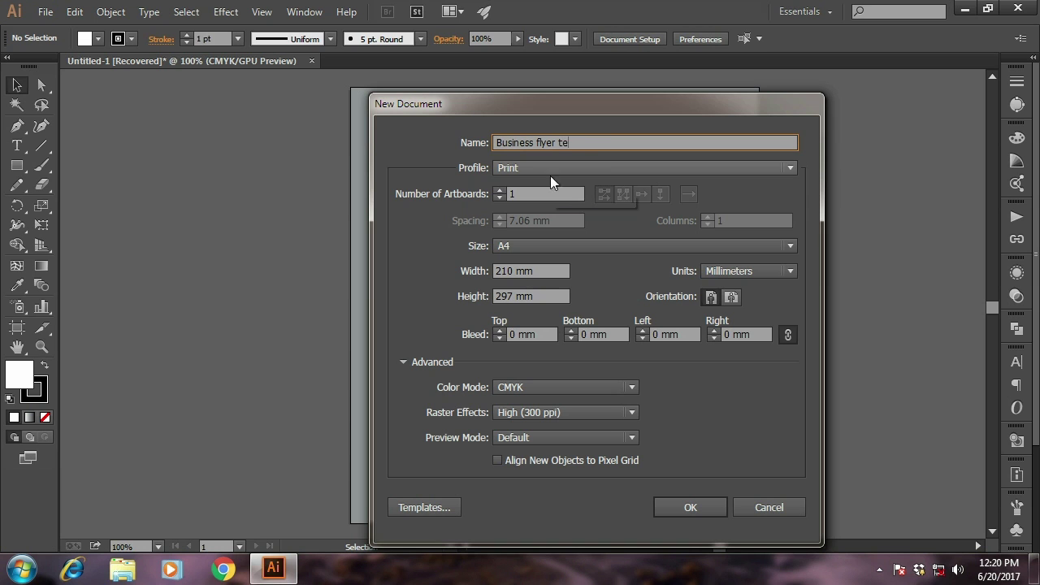
type("mplate")
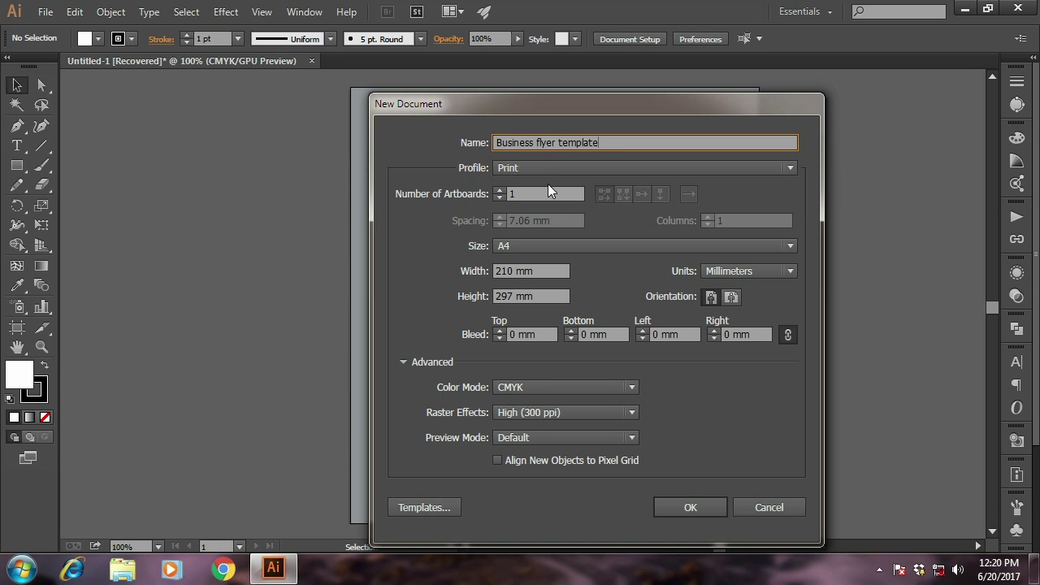
left_click(547, 247)
left_click(541, 279)
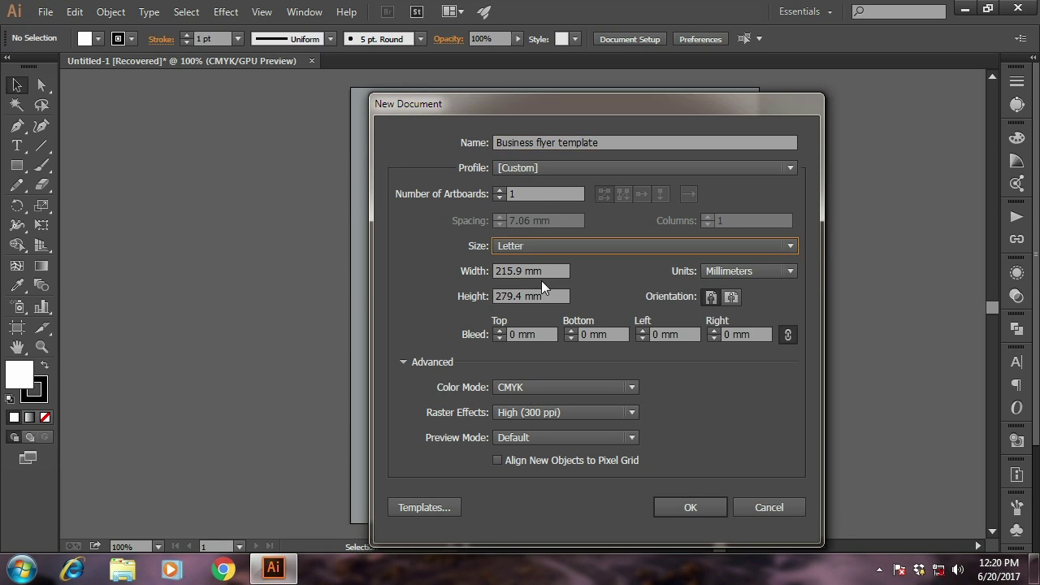
left_click(762, 271)
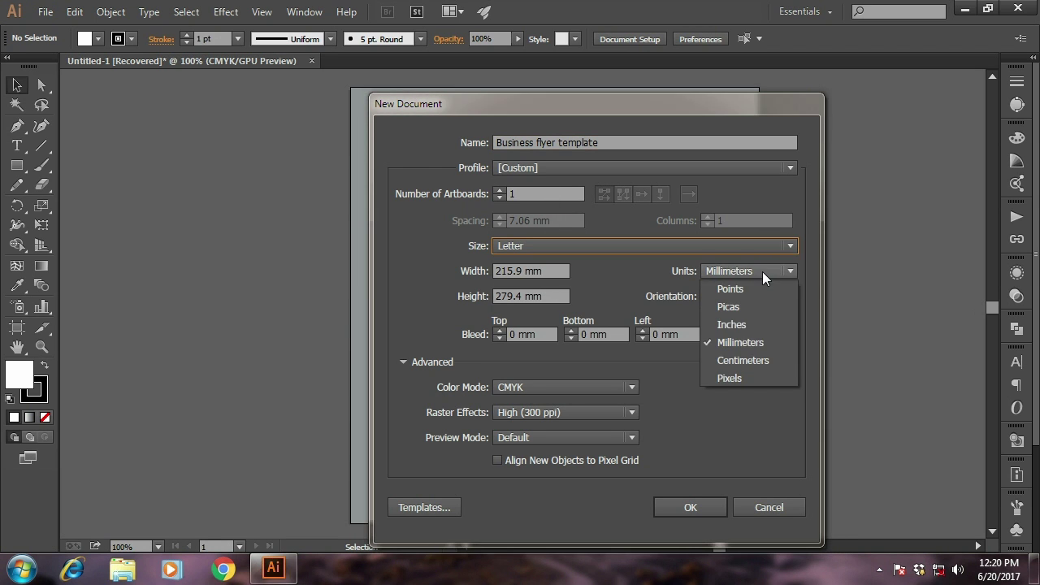
left_click(735, 323)
Set a 0.125 in bleed, keep CMYK and High (300 ppi), and create the document
left_click(520, 335)
type("0.1")
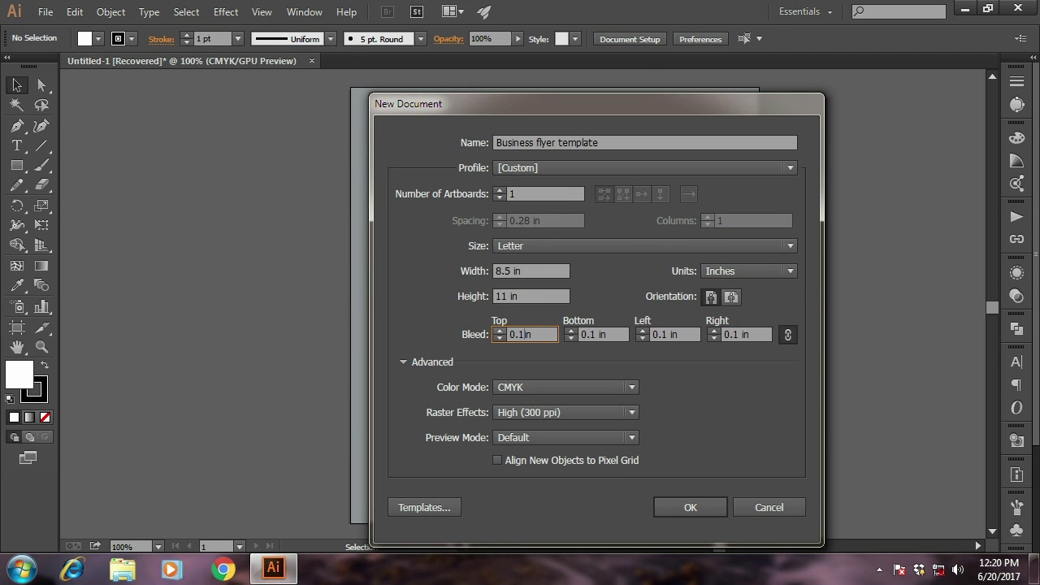
type("25")
left_click(506, 391)
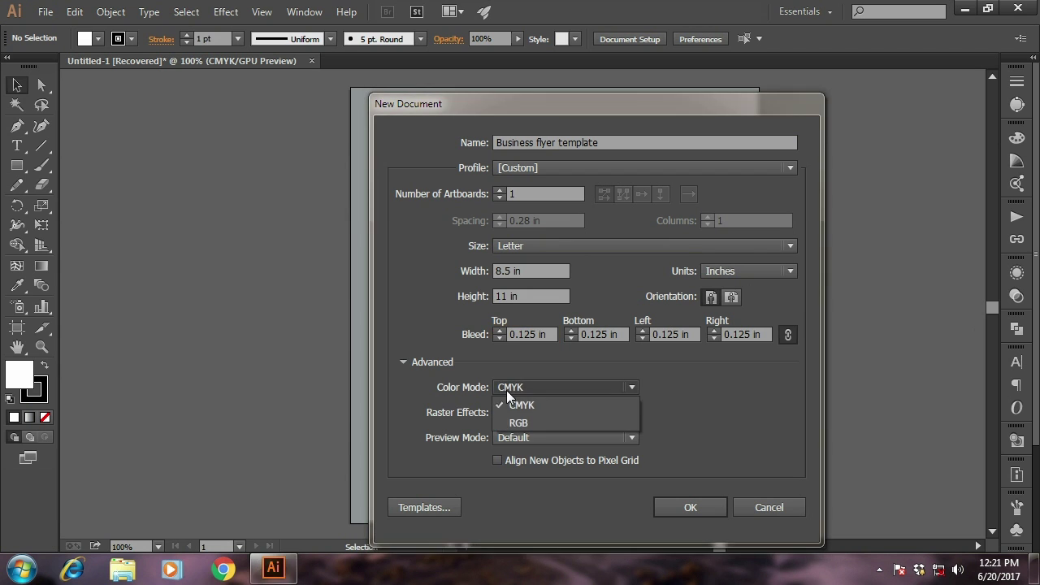
left_click(512, 400)
left_click(526, 413)
left_click(535, 430)
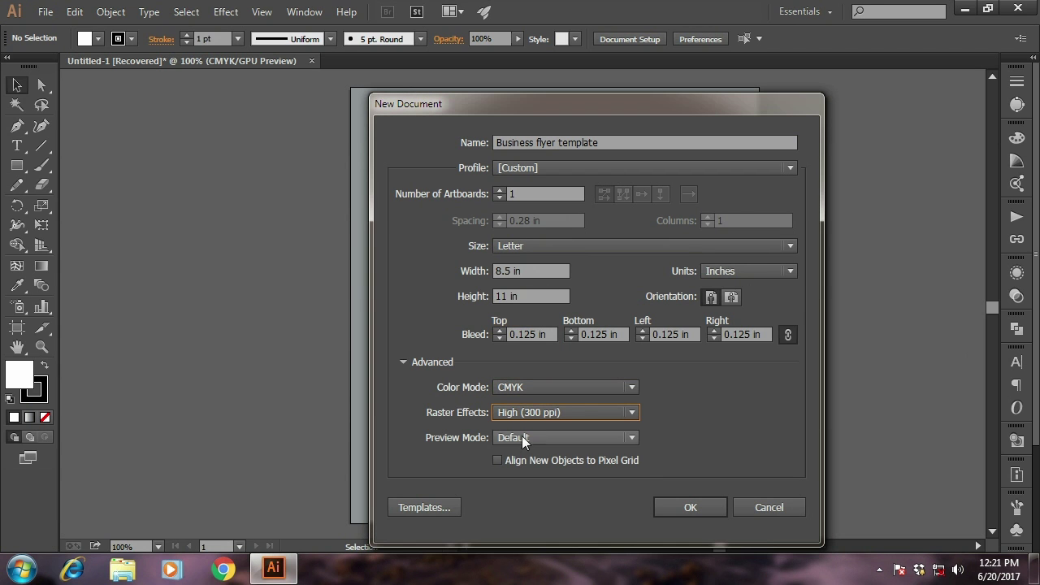
left_click(677, 508)
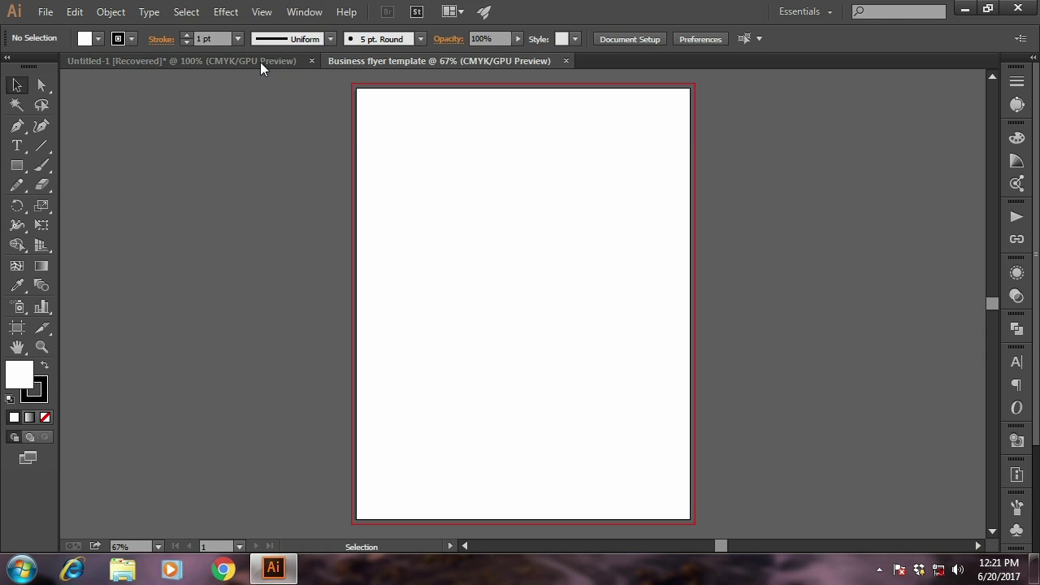
Copy the sample flyer from Untitled-1 and paste it to the right of the new artboard
left_click(260, 62)
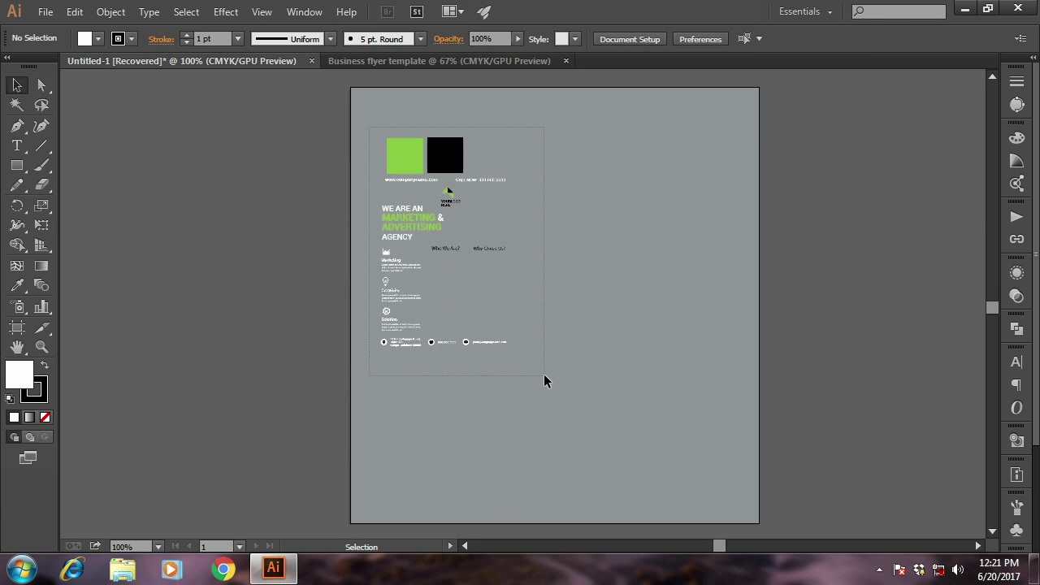
left_click_drag(544, 376, 433, 197)
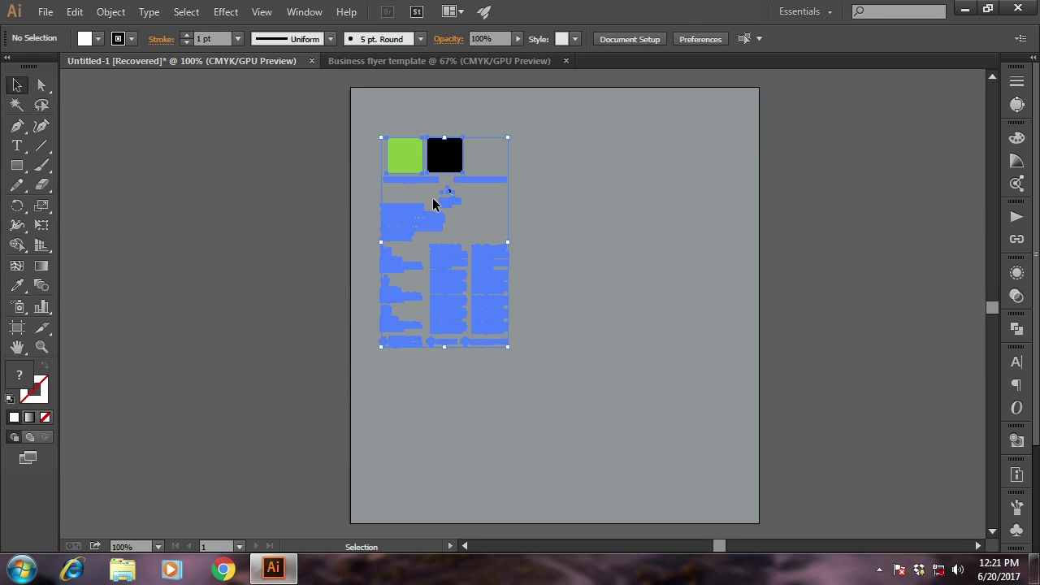
left_click(377, 64)
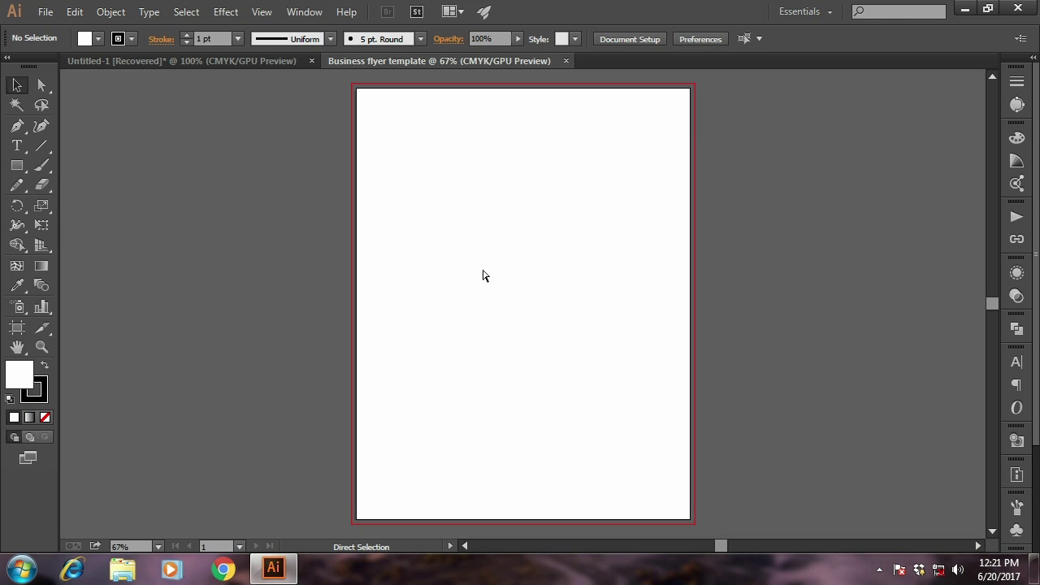
key("ctrl+v")
left_click_drag(490, 253, 715, 117)
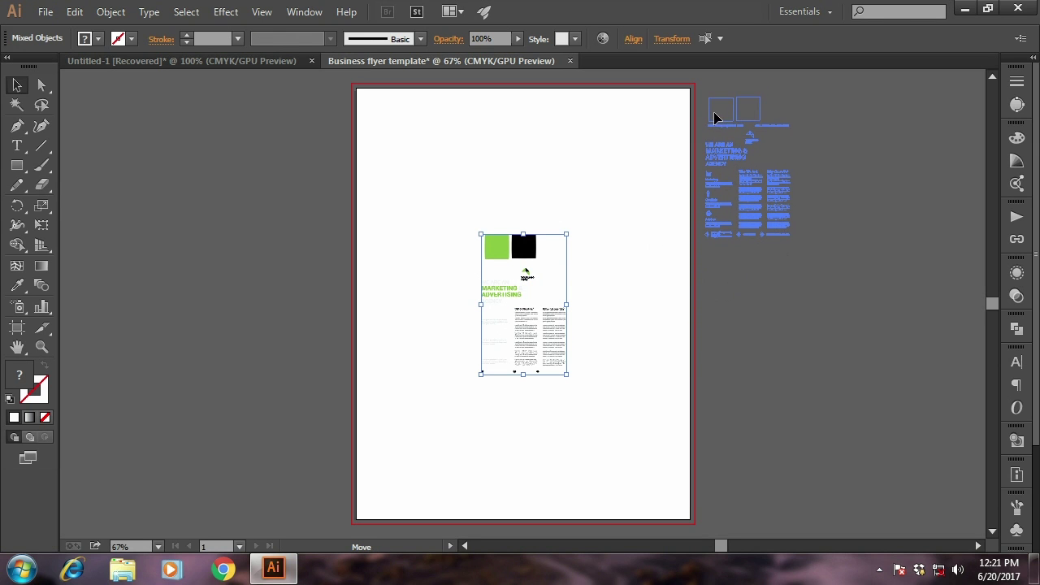
left_click(747, 353)
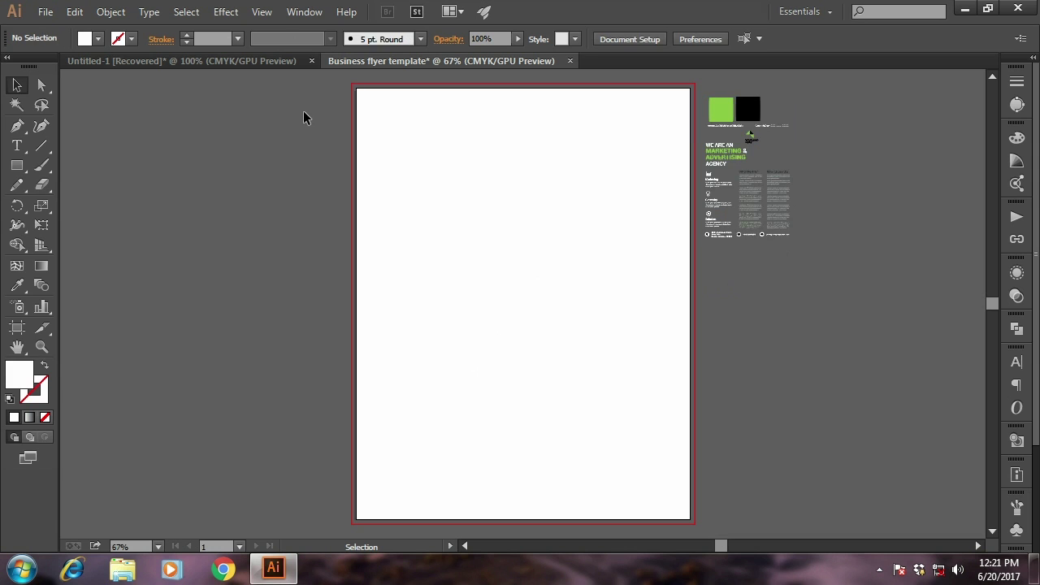
Close Untitled-1 [Recovered], answering the save-changes prompt
left_click(275, 63)
left_click(311, 61)
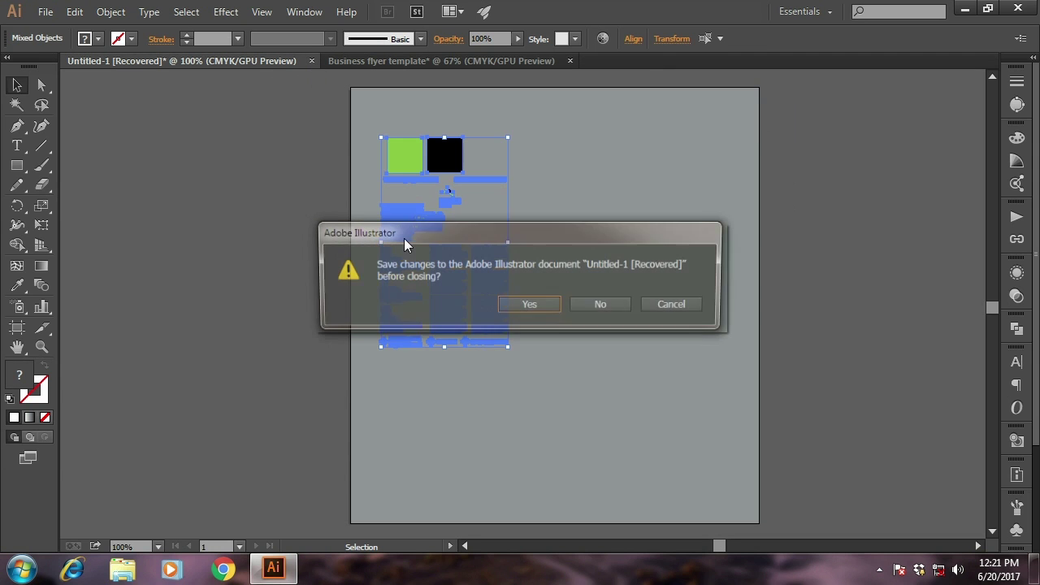
left_click(599, 303)
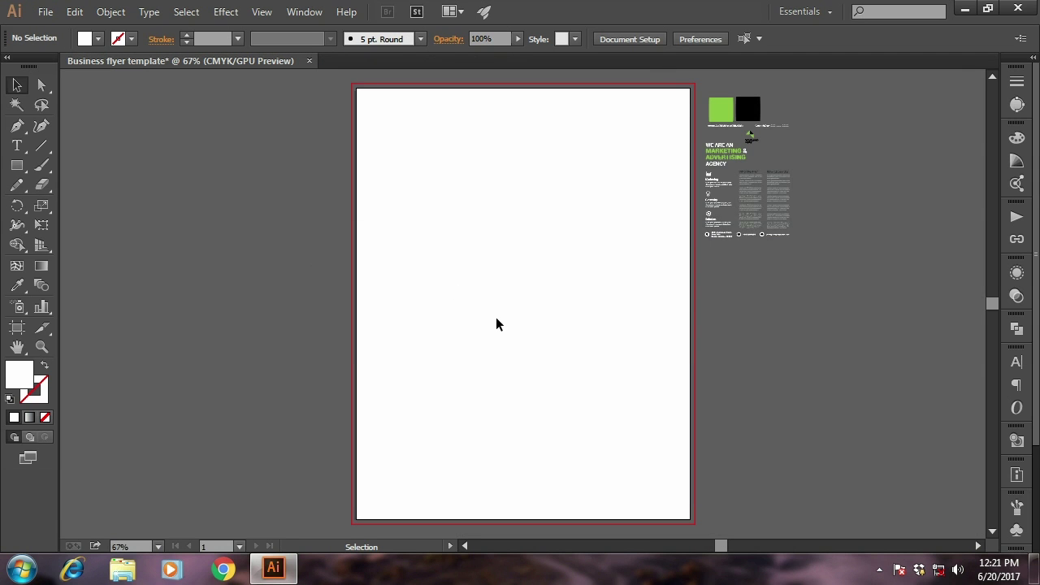
Draw a white rectangle covering the whole artboard out to the bleed edges
left_click_drag(500, 320, 517, 330)
key("ctrl+plus")
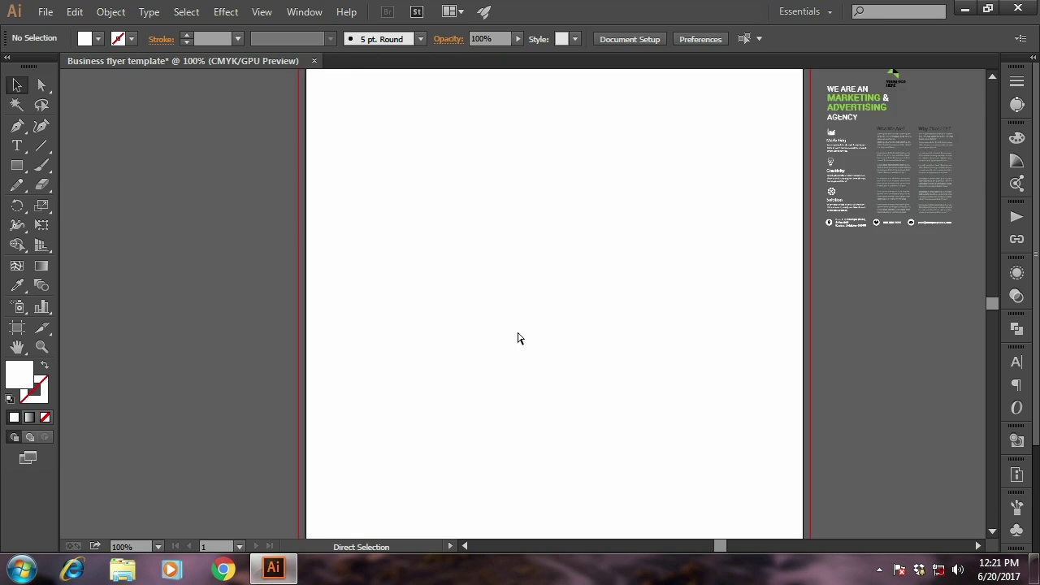
key("ctrl+plus")
left_click_drag(492, 265, 484, 308)
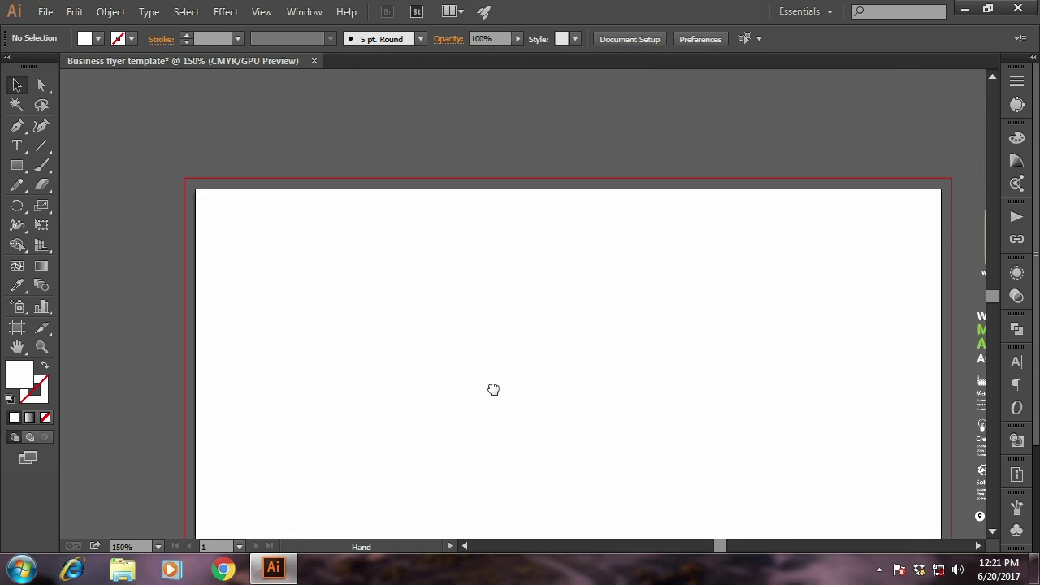
key("ctrl+minus")
key("ctrl+minus")
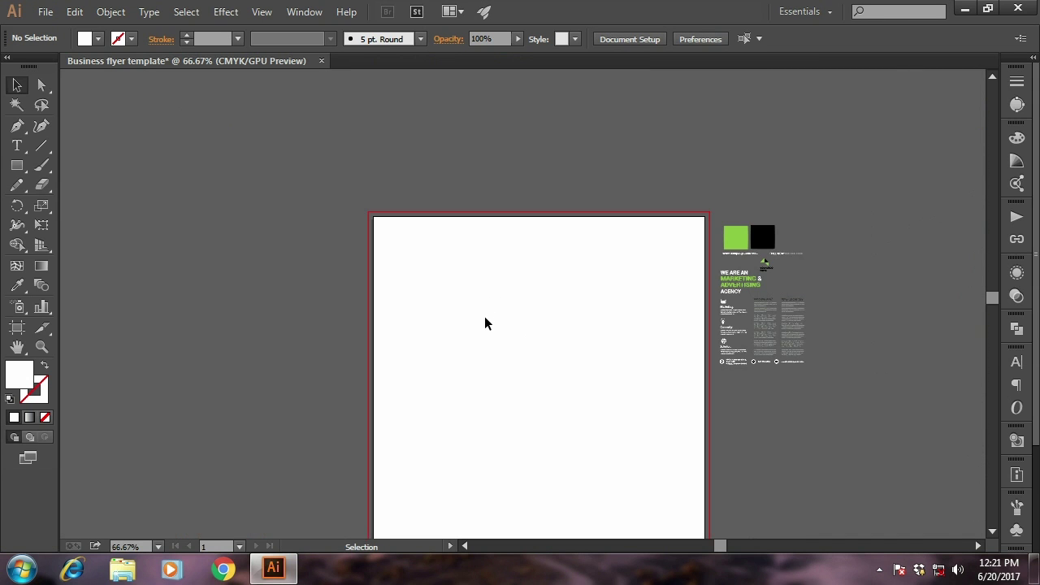
left_click_drag(497, 302, 495, 289)
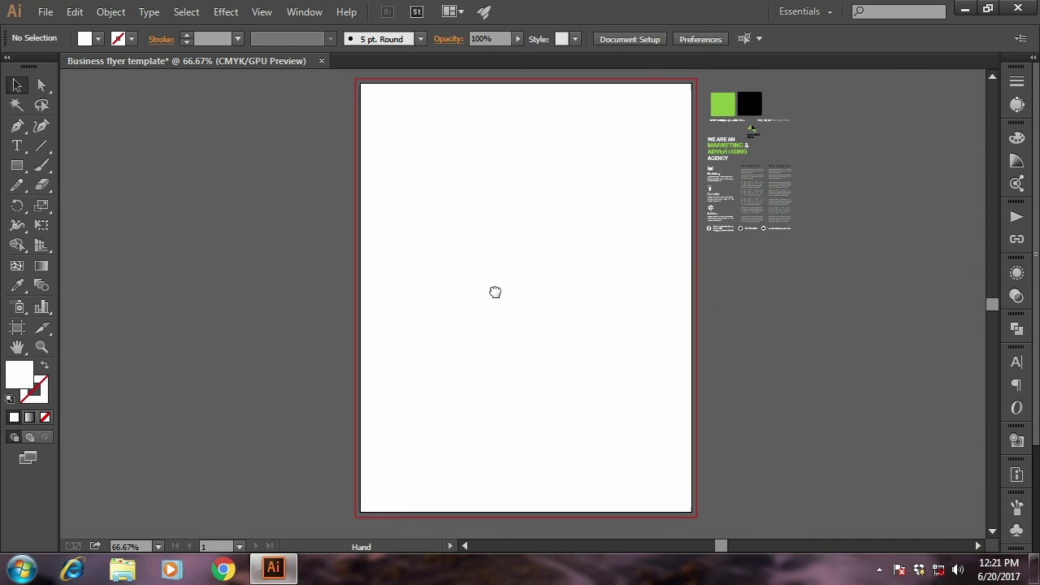
left_click(16, 165)
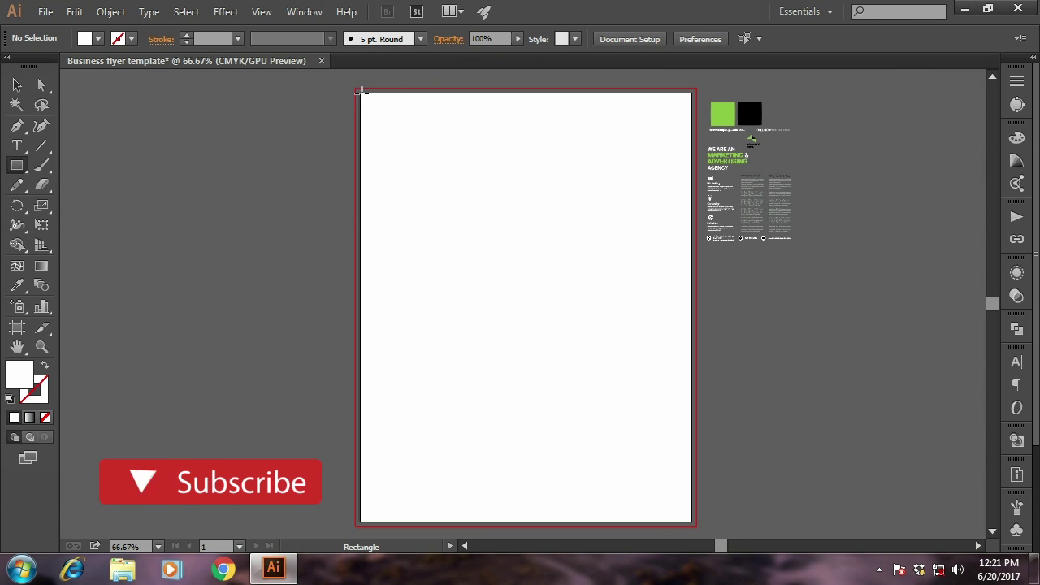
left_click_drag(362, 94, 692, 522)
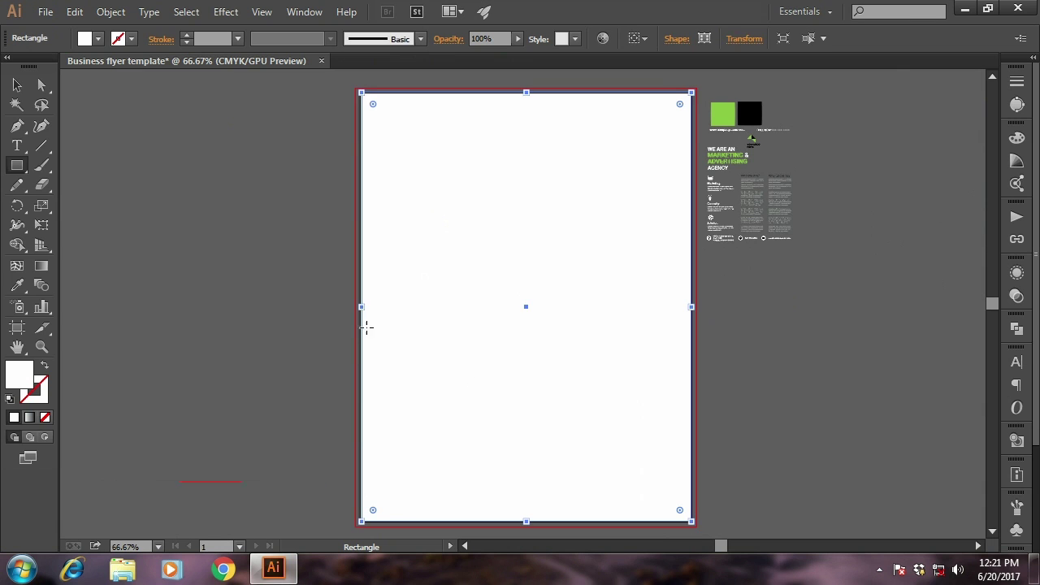
left_click(17, 84)
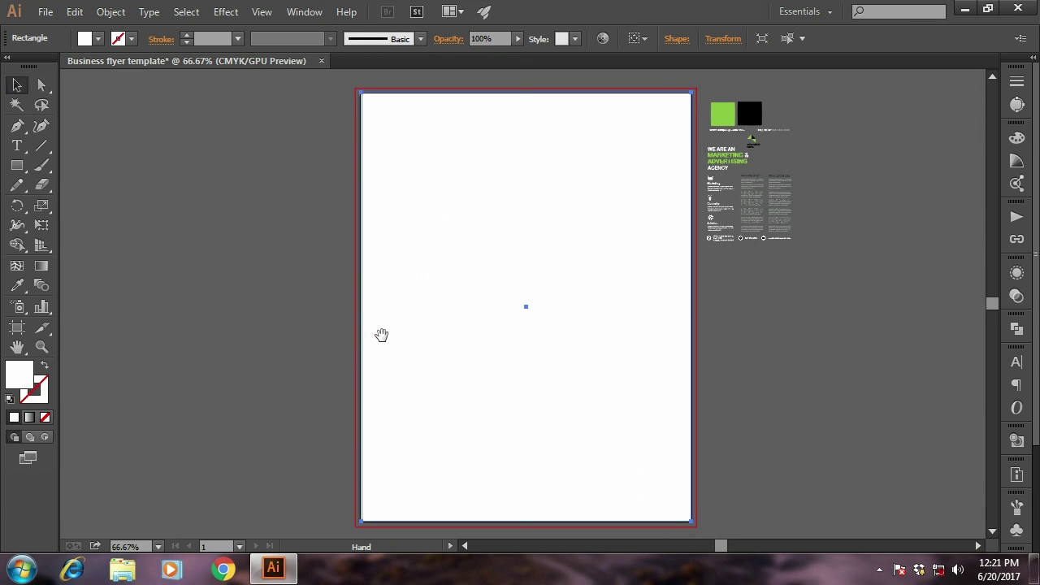
Zoom along the artboard's left and top edges to inspect the rectangle's fit
left_click_drag(379, 334, 471, 337)
key("ctrl+plus")
key("ctrl+plus")
key("ctrl+plus")
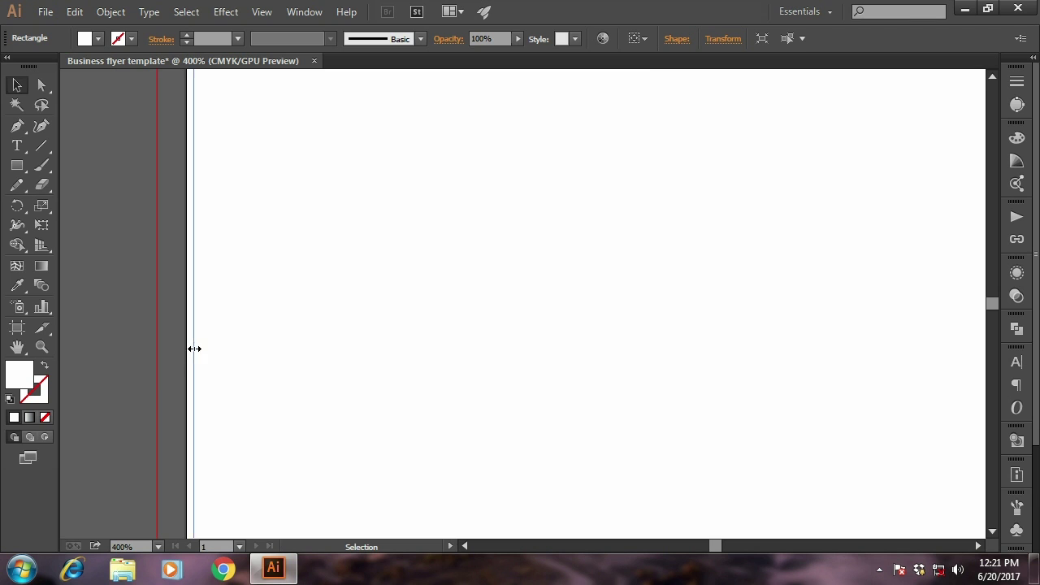
left_click_drag(196, 349, 190, 349)
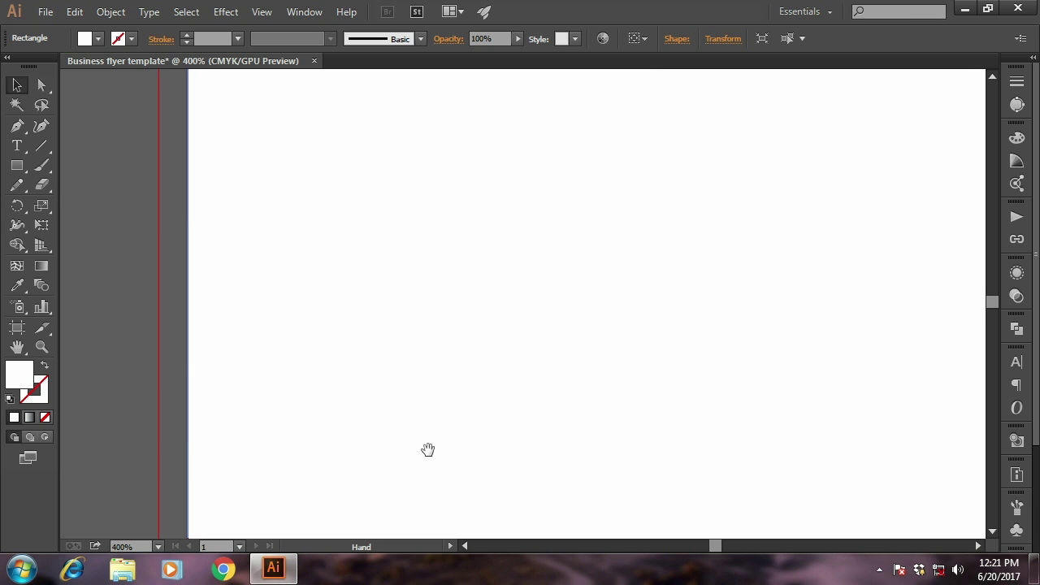
scroll(435, 312, "up", 1)
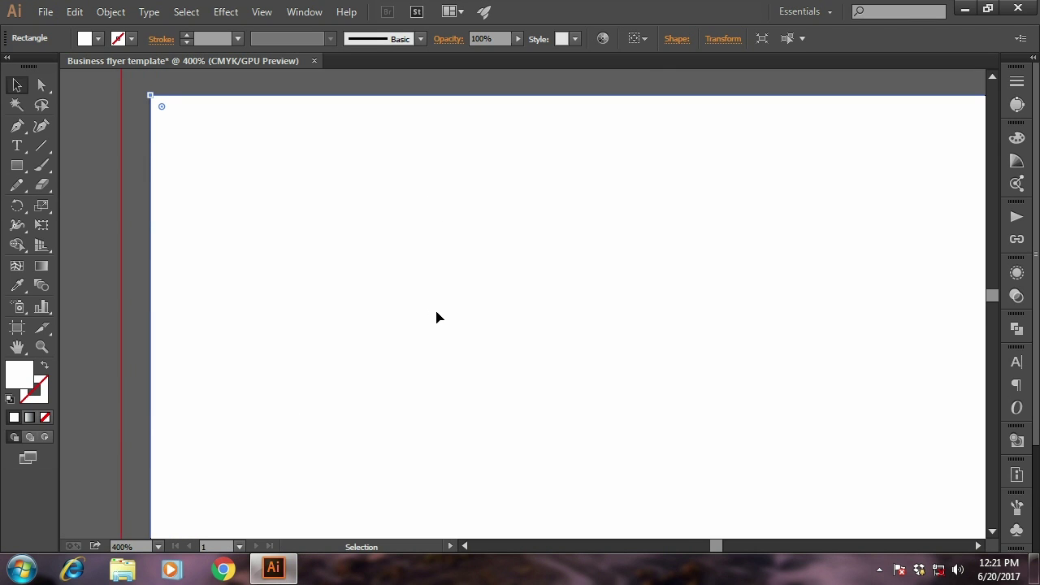
left_click_drag(650, 192, 594, 242)
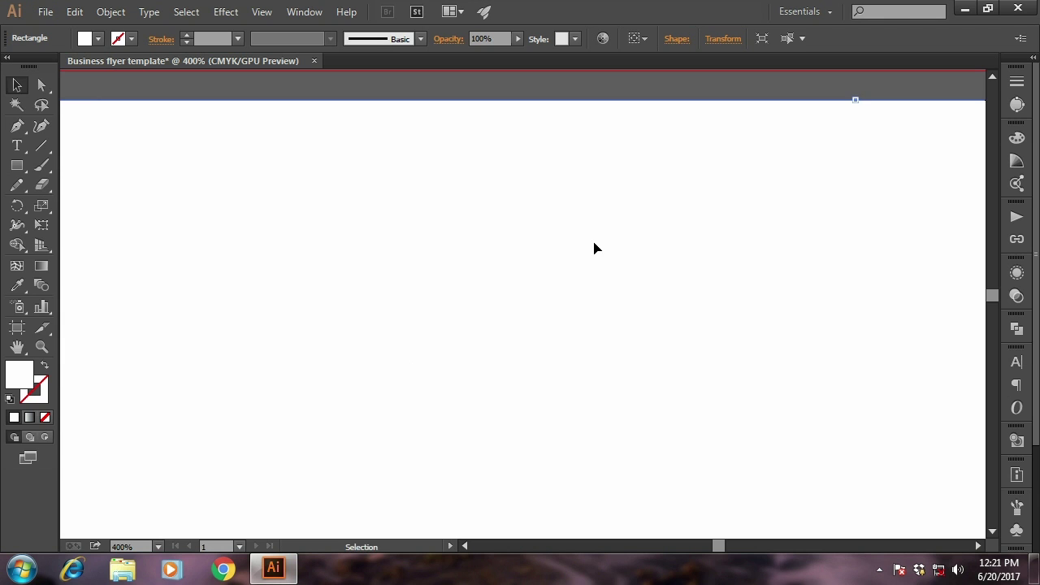
key("ctrl+minus")
key("ctrl+minus")
key("ctrl+minus")
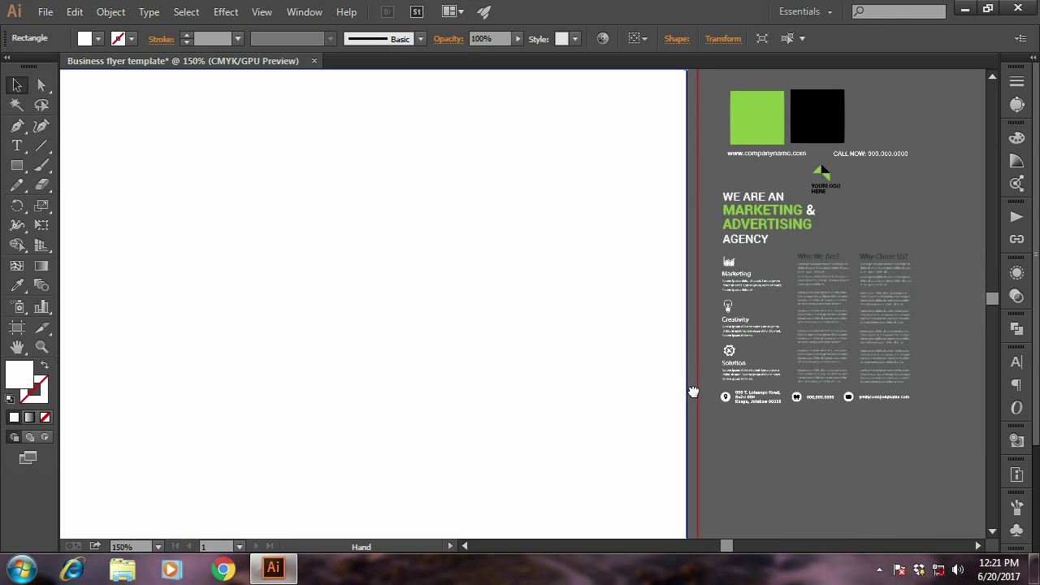
mouse_move(694, 393)
left_mouse_down()
mouse_move(615, 197)
mouse_move(560, 365)
mouse_move(576, 350)
left_mouse_up()
key("ctrl+plus")
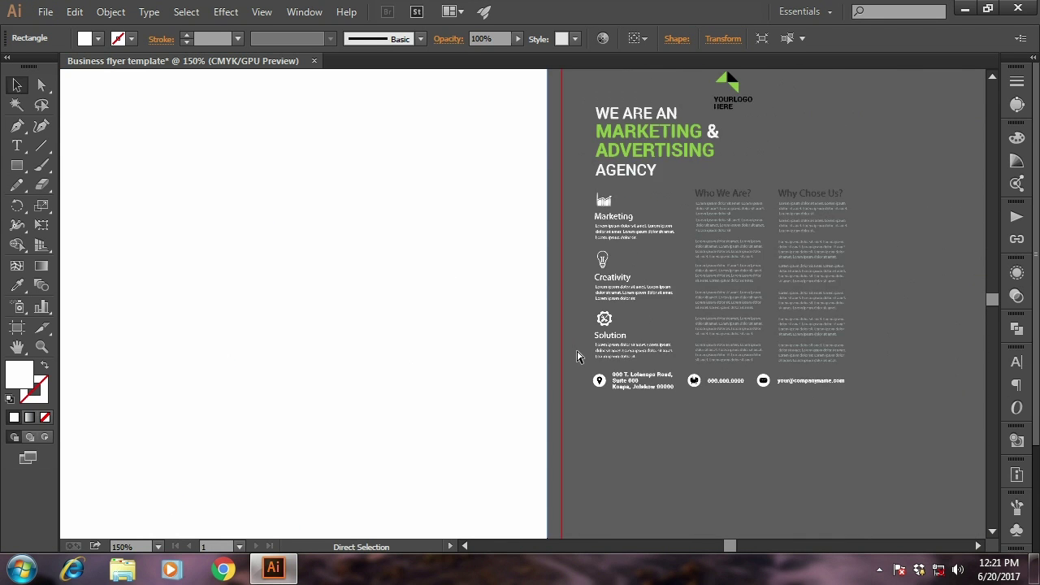
key("ctrl+plus")
key("ctrl+plus")
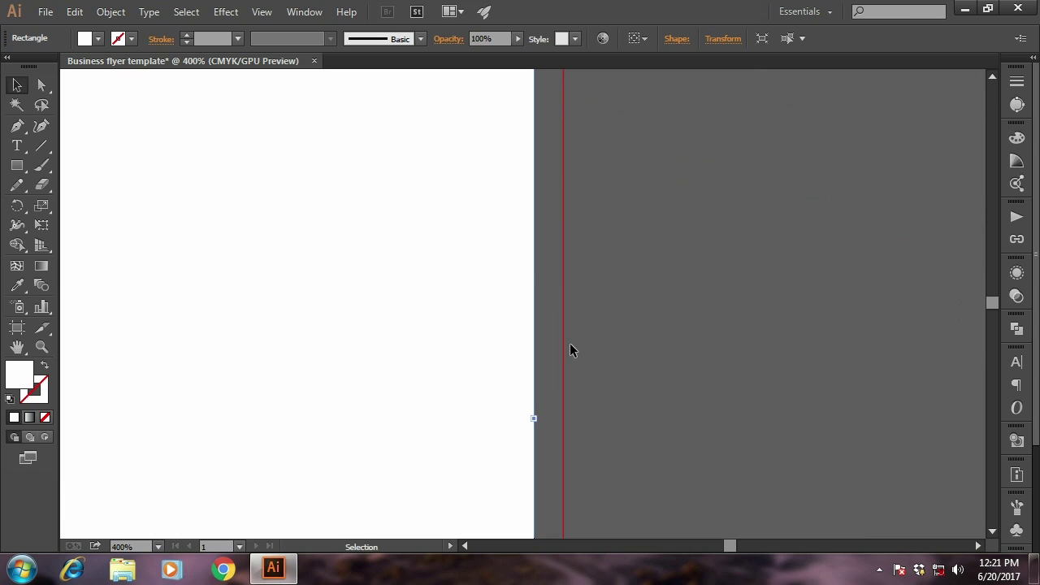
Select the background rectangle at the page edge and check its size and position values
left_click(527, 421)
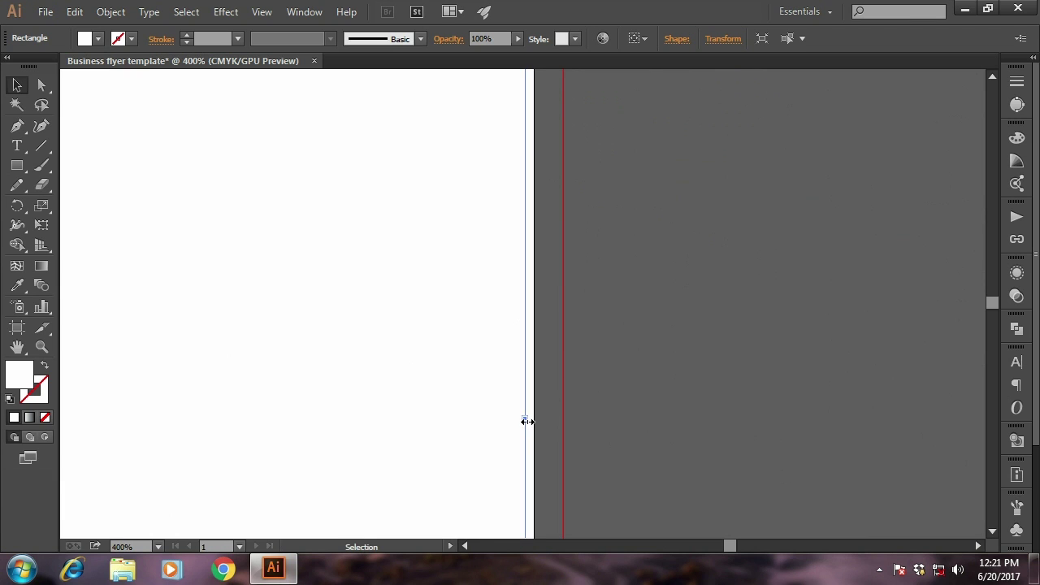
left_click_drag(531, 422, 567, 308)
key("ctrl+1")
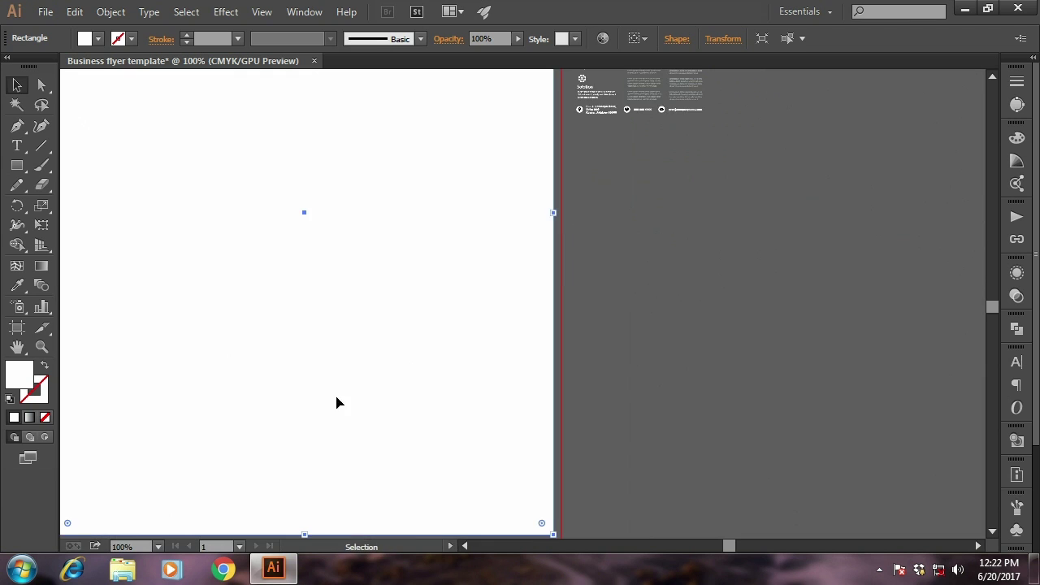
left_click_drag(336, 402, 580, 195)
key("ctrl+plus")
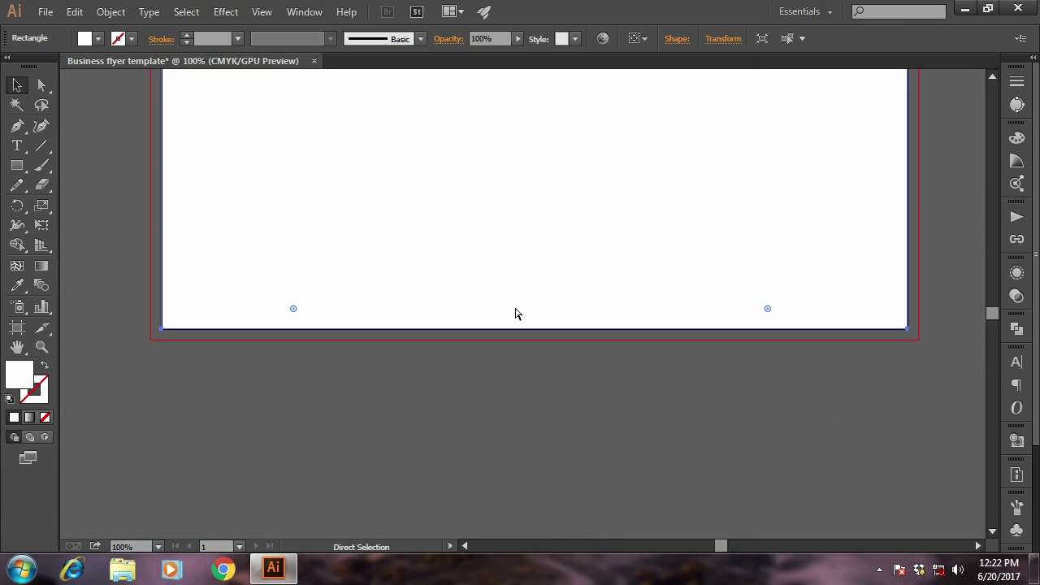
key("ctrl+plus")
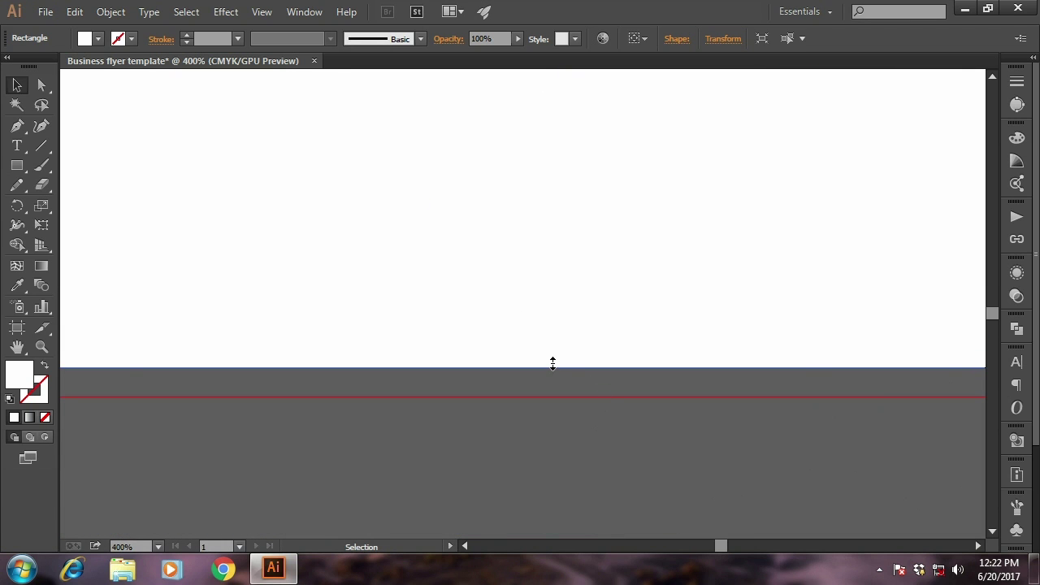
left_click(730, 47)
left_click(730, 47)
Select the page-sized white rectangle and copy it with Edit > Copy
left_click(275, 467)
key("ctrl+minus")
key("ctrl+minus")
key("ctrl+minus")
key("ctrl+minus")
key("ctrl+minus")
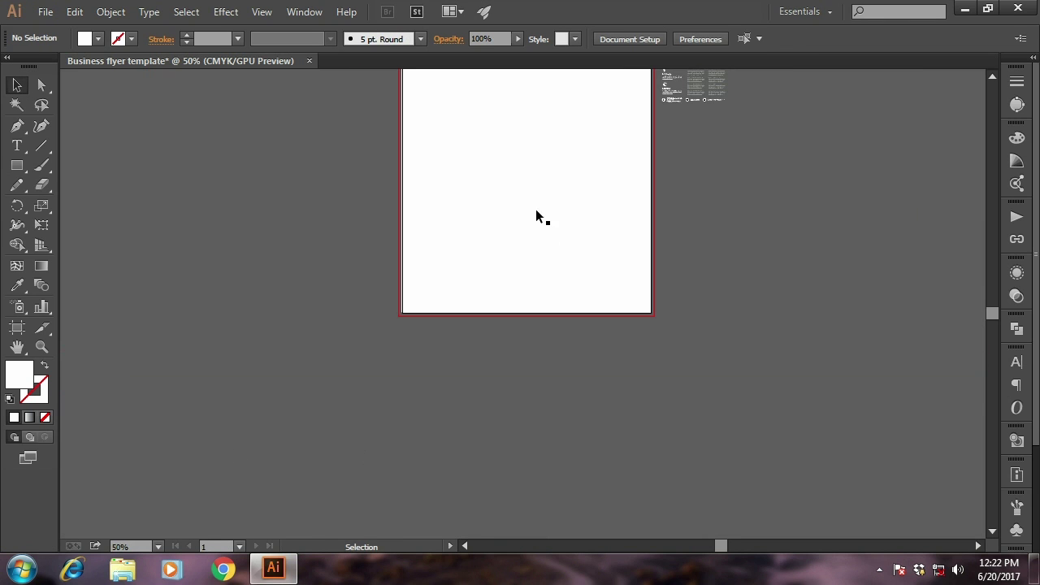
left_click_drag(536, 216, 533, 373)
left_click(540, 365)
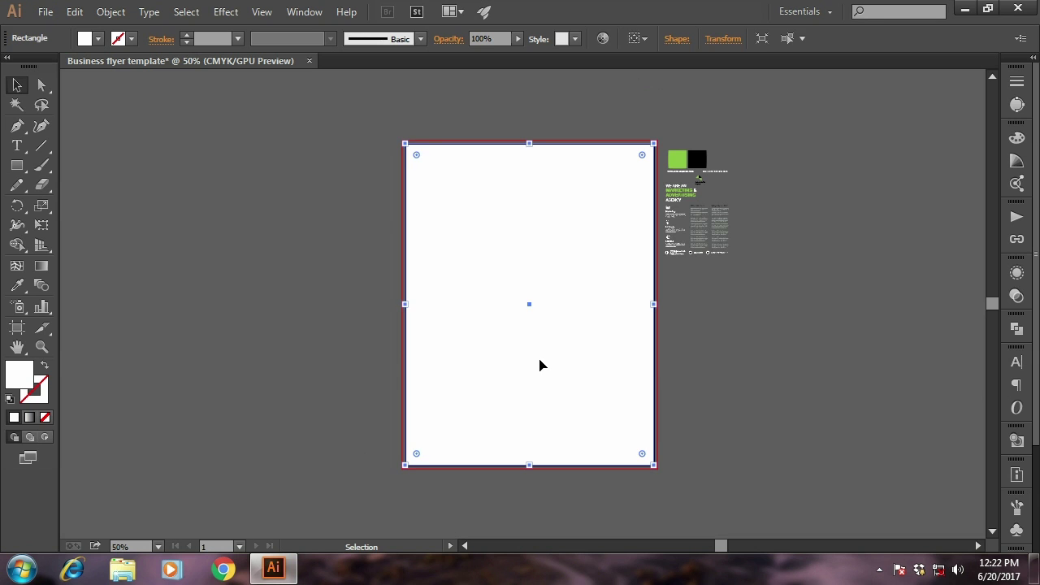
left_click(75, 12)
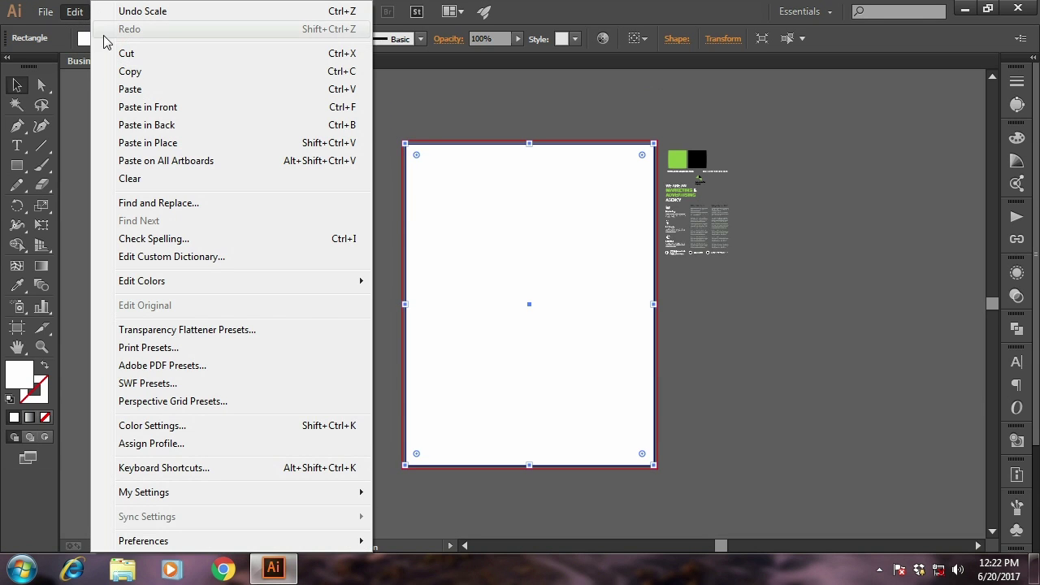
left_click(121, 68)
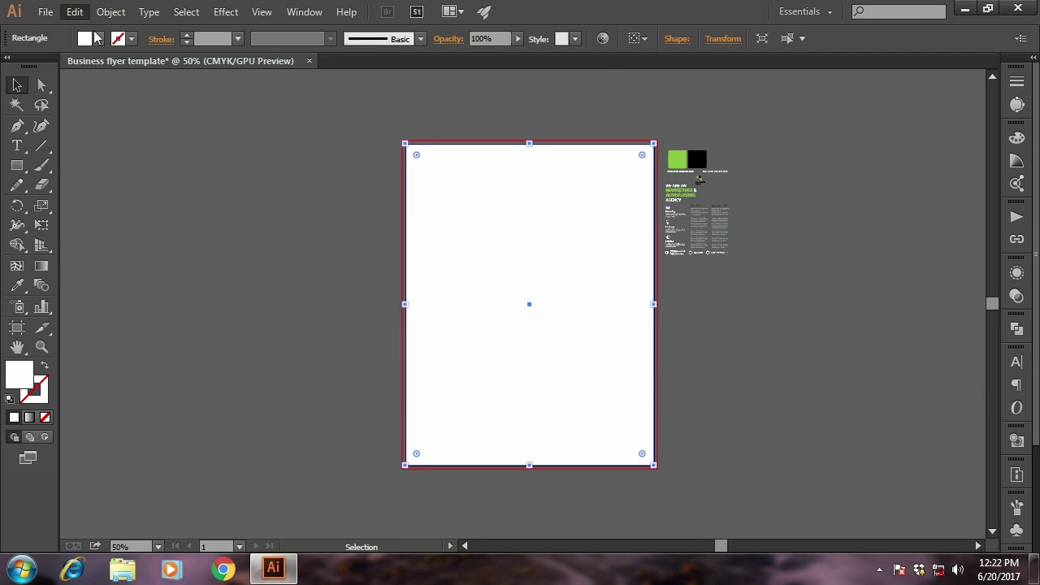
left_click(74, 12)
Paste the copy in front, shrink it to a top strip, and fill it with the sample's green
left_click(140, 112)
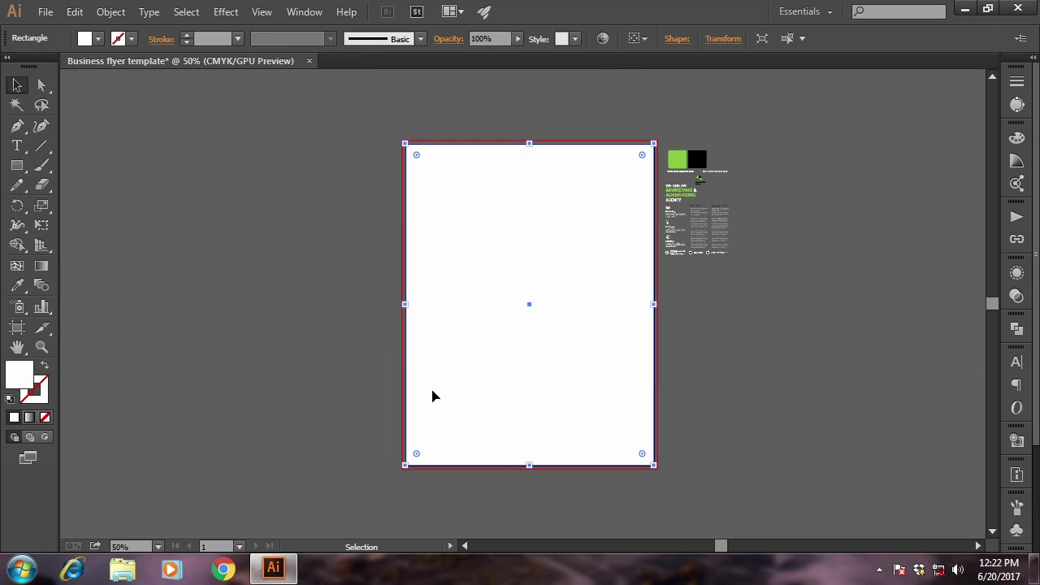
left_click_drag(528, 467, 533, 168)
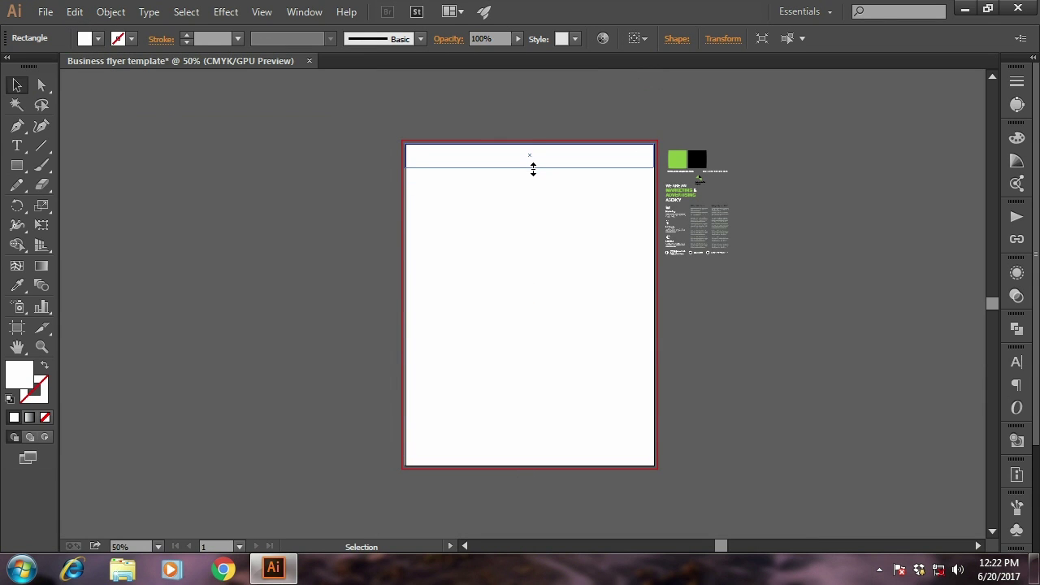
left_click_drag(533, 168, 533, 168)
left_click(18, 286)
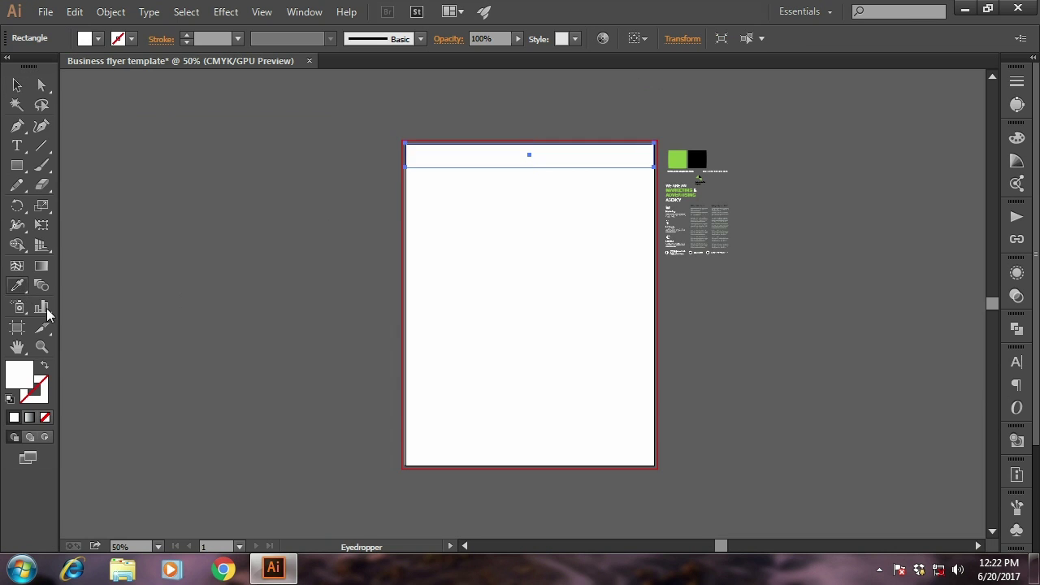
left_click(674, 154)
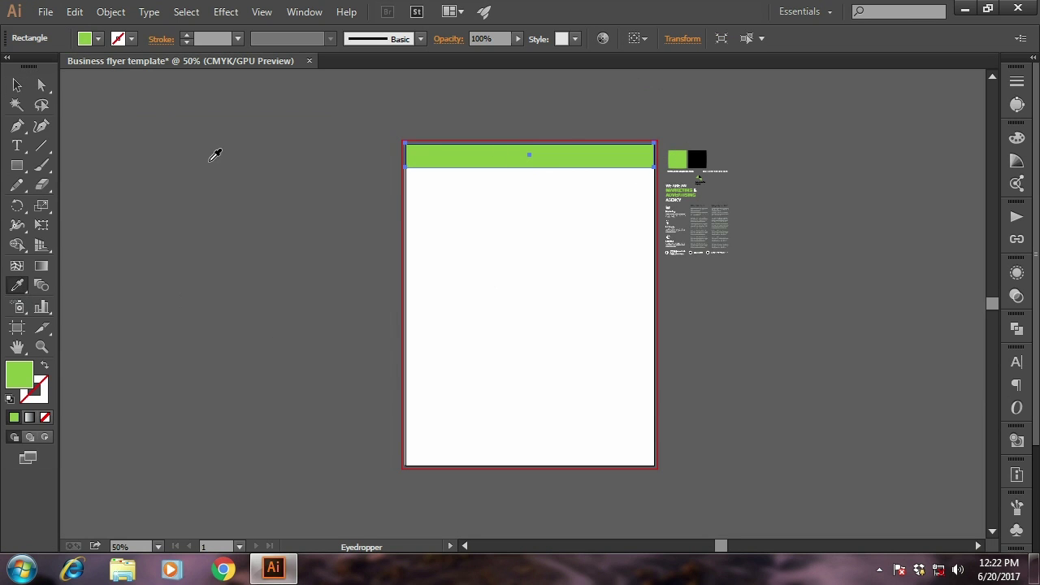
left_click(18, 86)
left_click(696, 362)
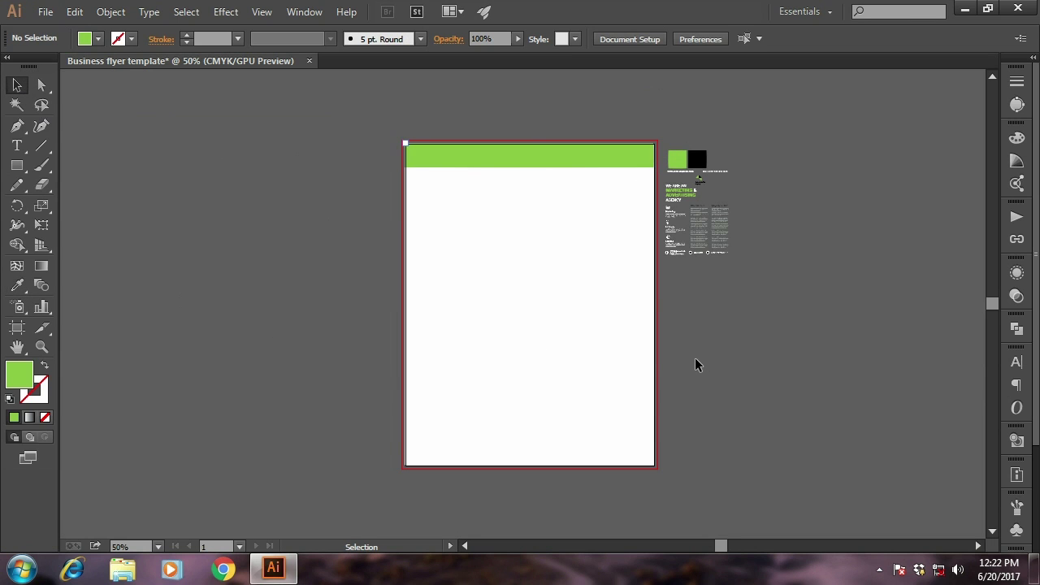
left_click_drag(586, 229, 596, 291)
Drag the green header band's bottom edge up slightly to trim its height
key("ctrl+plus")
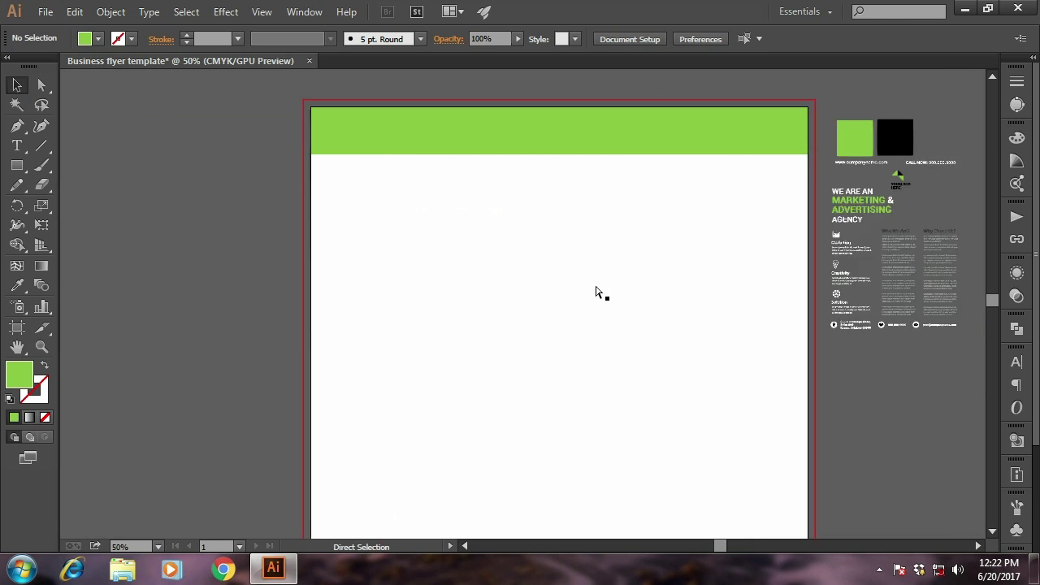
key("ctrl+plus")
left_click_drag(523, 242, 505, 389)
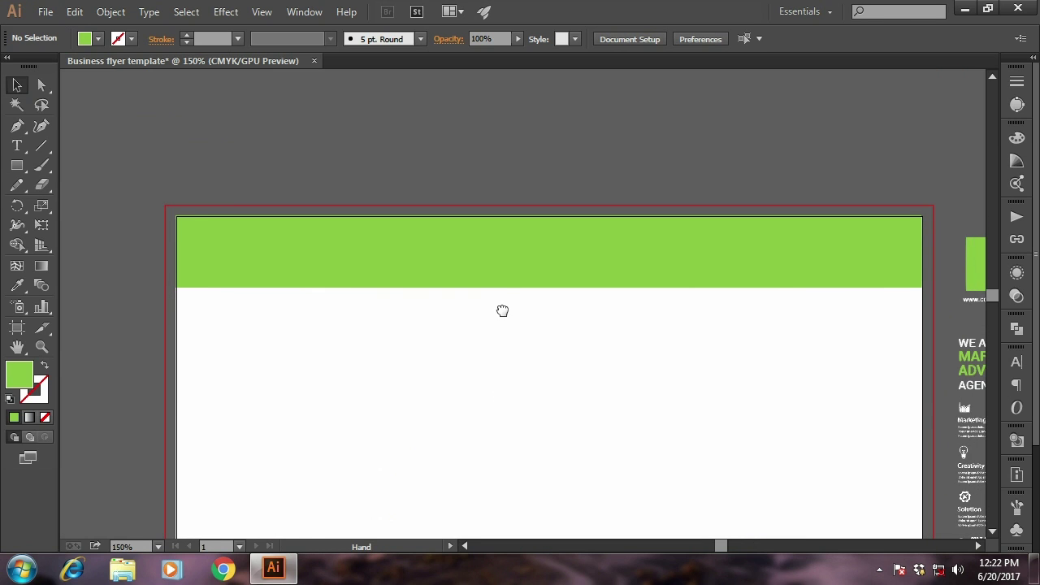
left_click_drag(502, 309, 523, 434)
key("ctrl+plus")
key("ctrl+plus")
key("ctrl+plus")
key("ctrl+minus")
key("ctrl+minus")
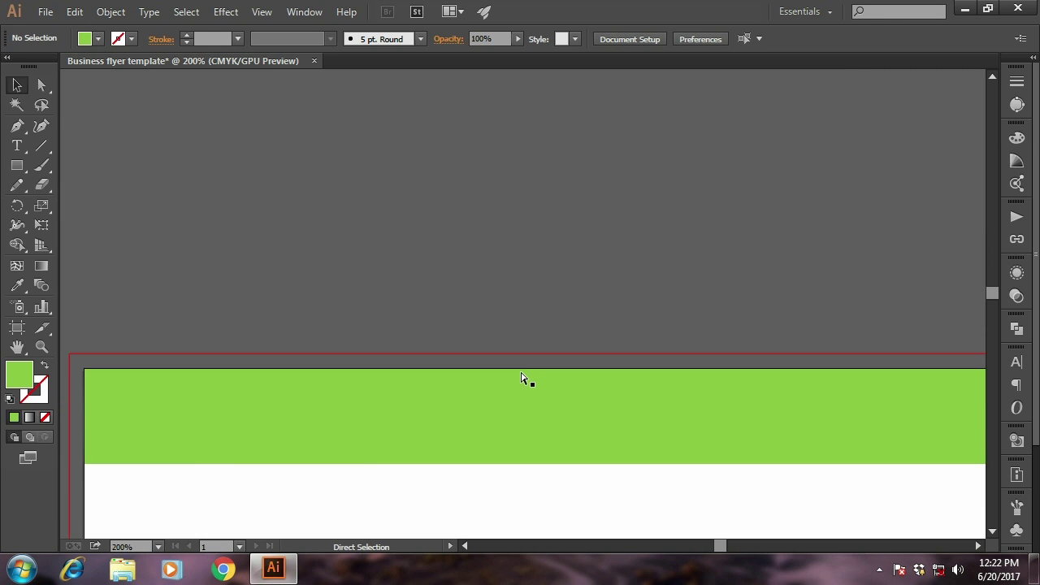
key("ctrl+minus")
key("ctrl+minus")
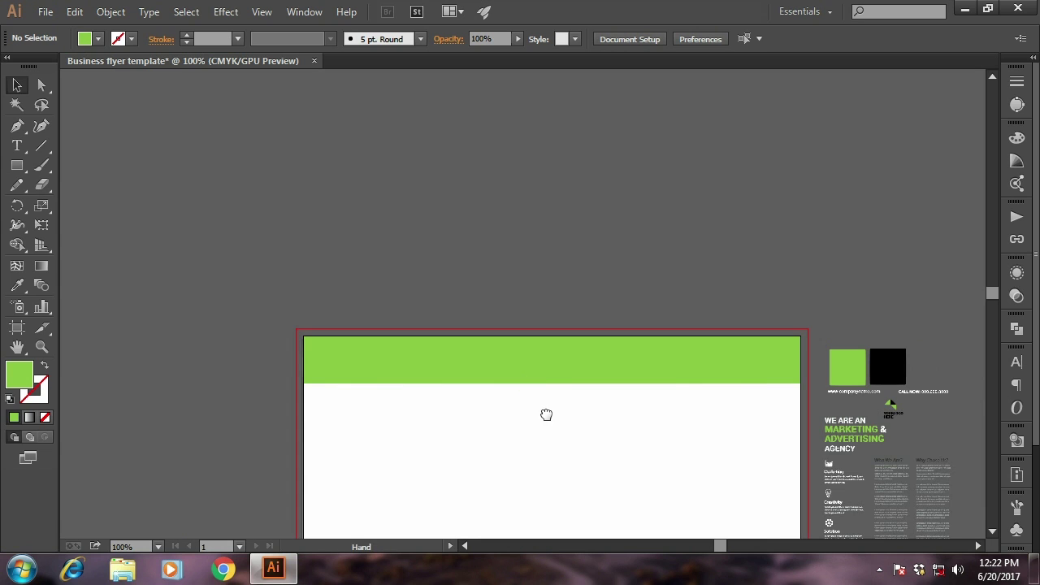
left_click_drag(546, 414, 525, 341)
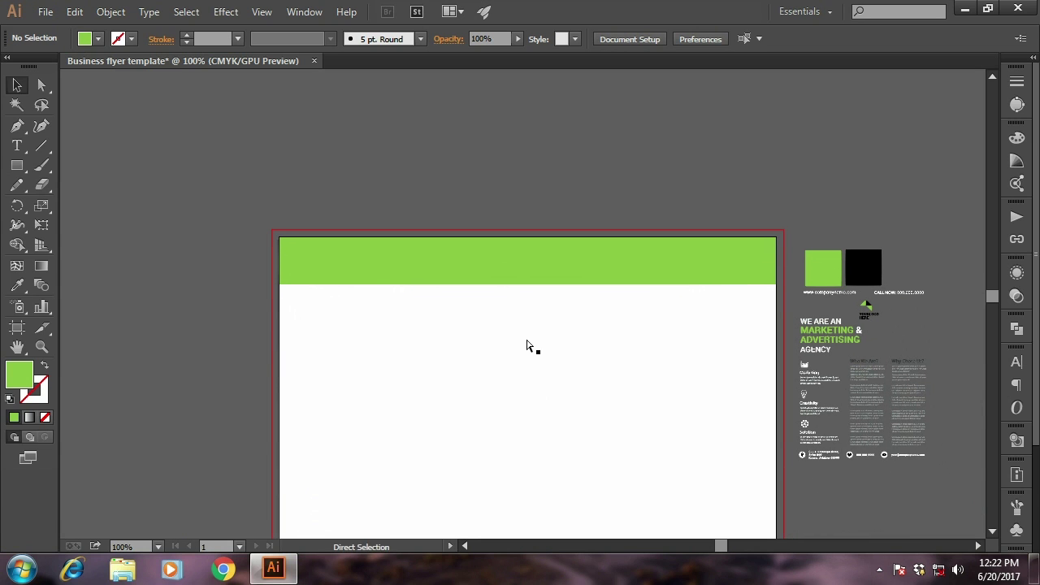
key("ctrl+plus")
left_click(507, 259)
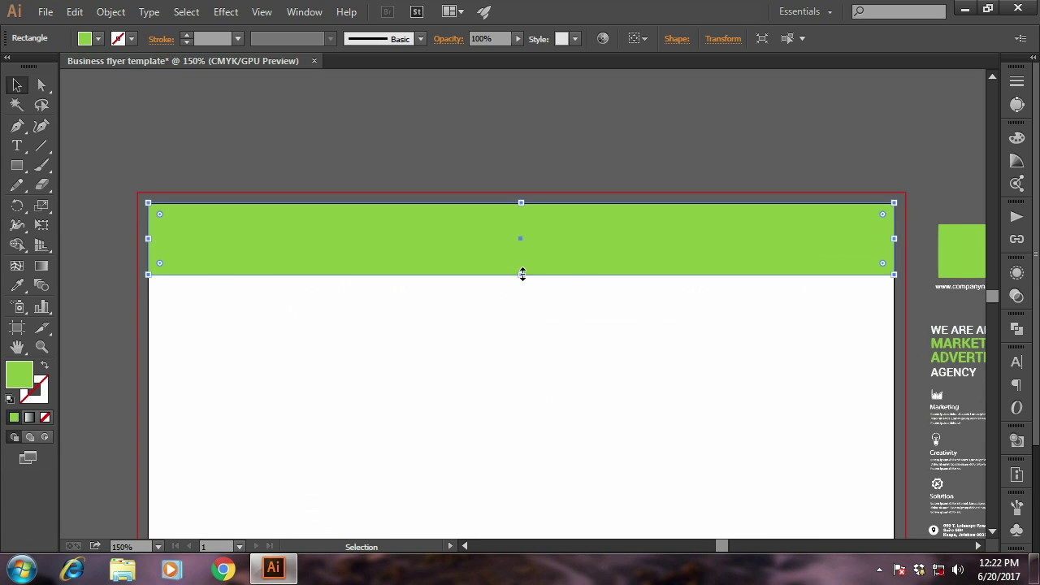
left_click_drag(521, 275, 522, 265)
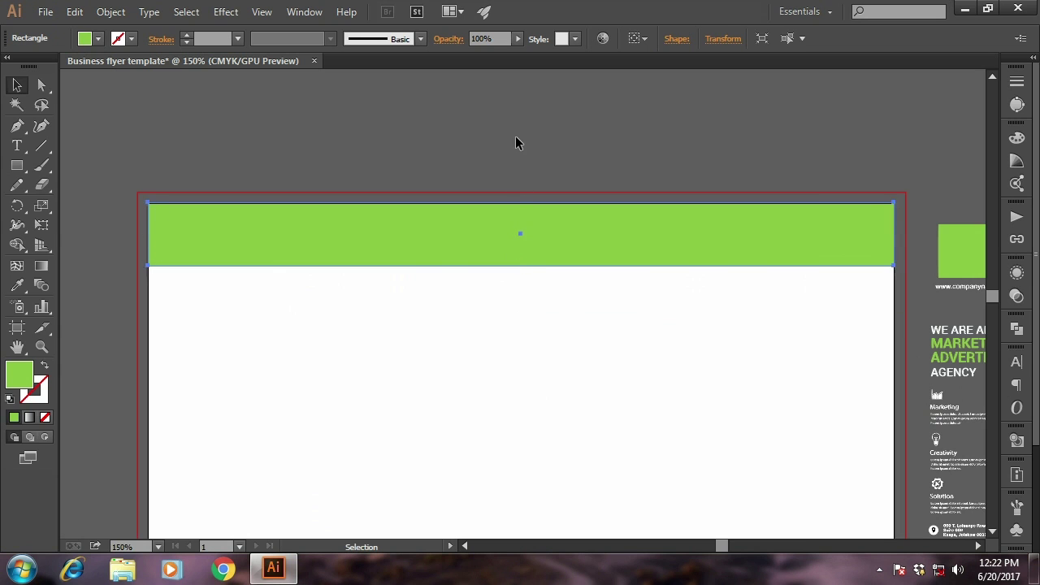
left_click(520, 145)
scroll(842, 319, "right", 3)
left_click(840, 290)
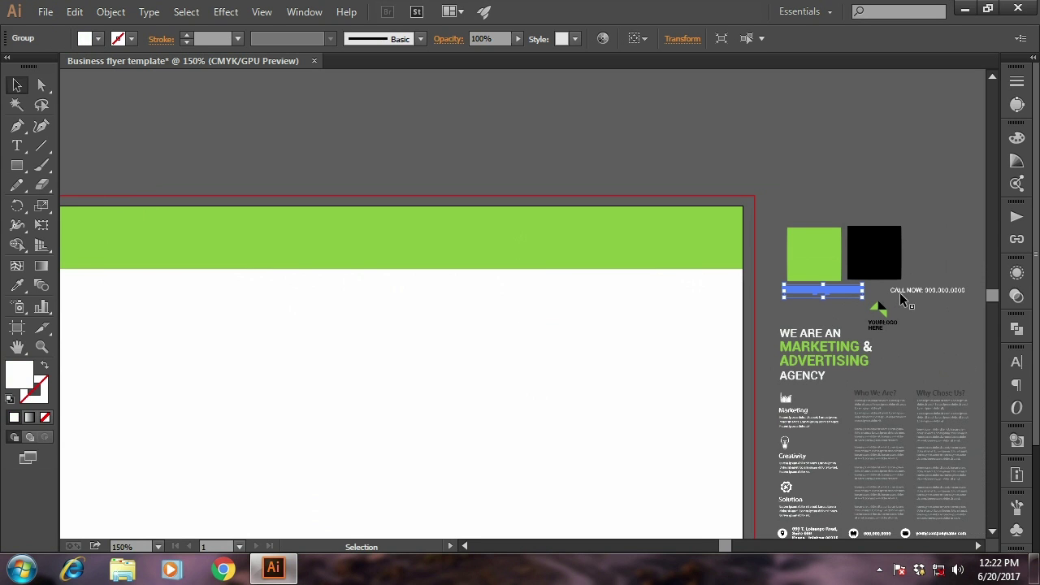
left_click_drag(829, 296, 310, 248)
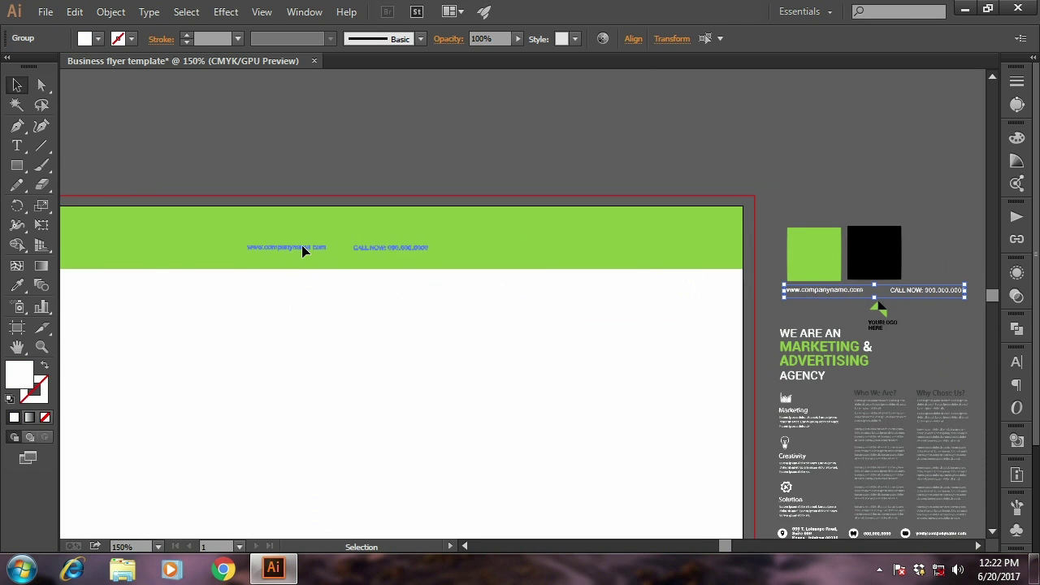
left_click_drag(336, 372, 497, 363)
right_click(545, 236)
mouse_move(589, 374)
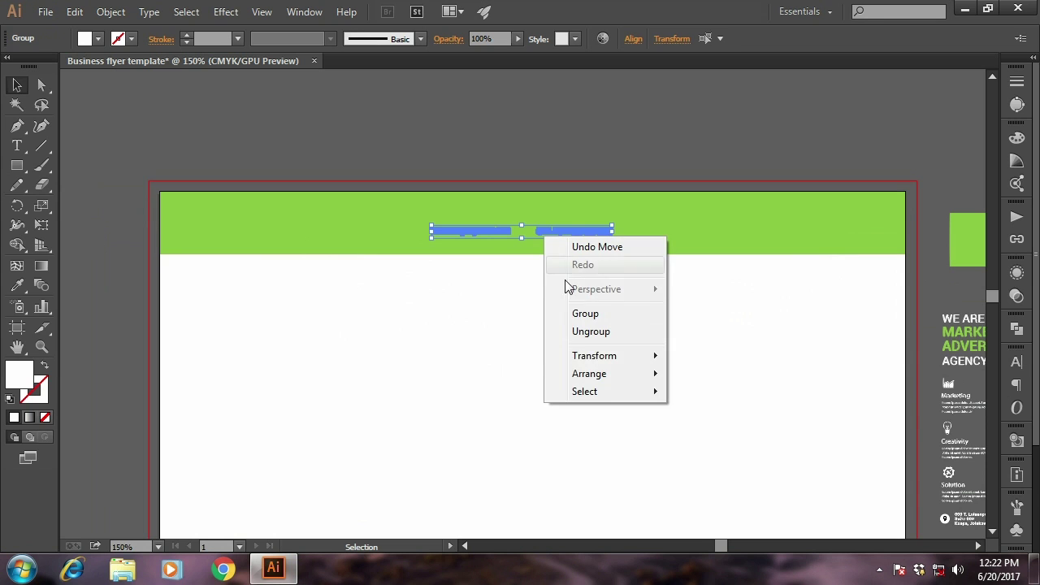
left_click(691, 381)
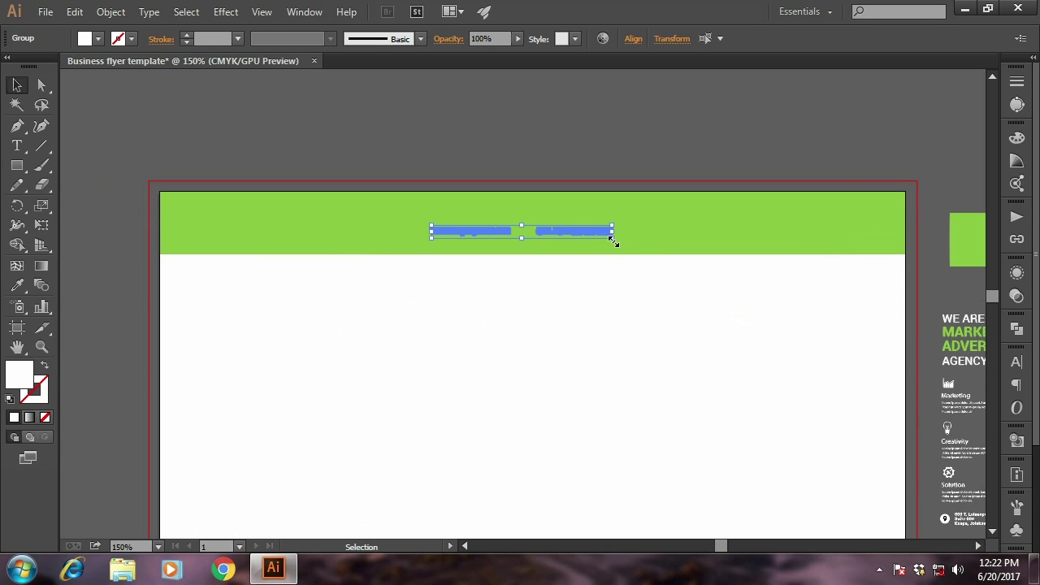
mouse_move(613, 236)
left_mouse_down()
mouse_move(881, 286)
mouse_move(821, 291)
left_mouse_up()
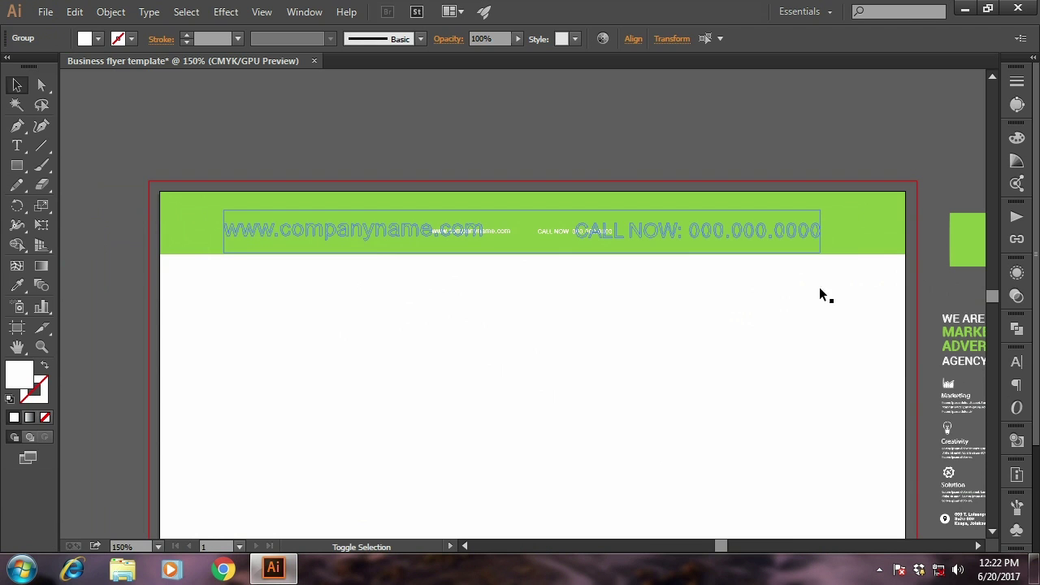
left_click(583, 188)
left_click(579, 205)
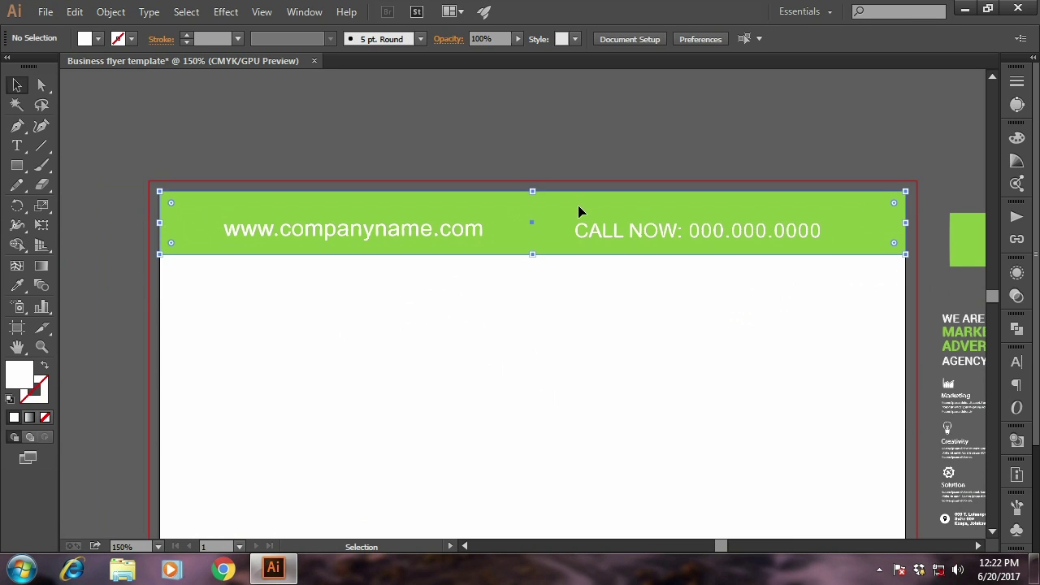
Draw an unfilled slanted line across the header with the Pen tool
left_click(18, 128)
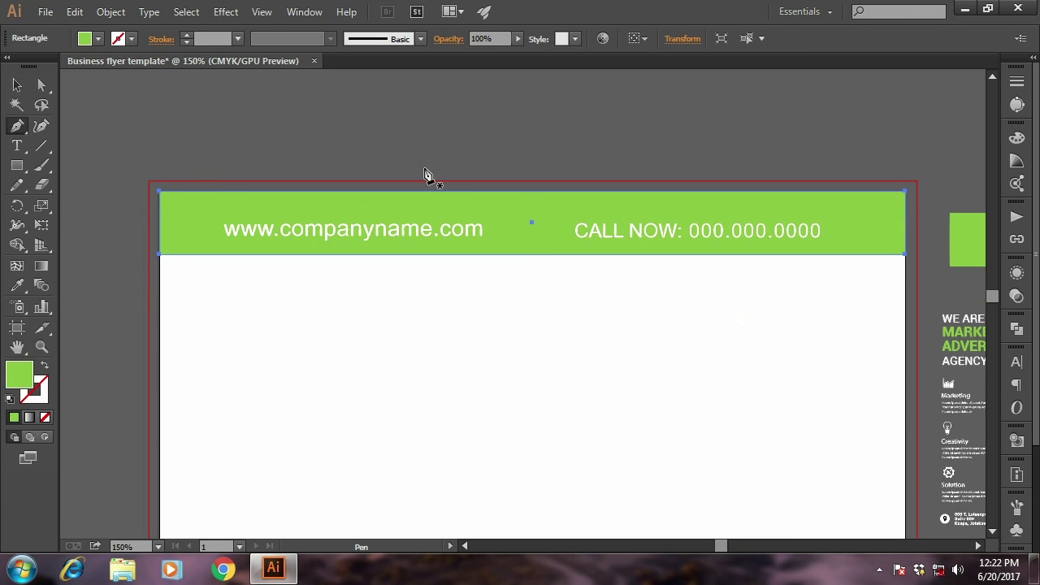
left_click(560, 161)
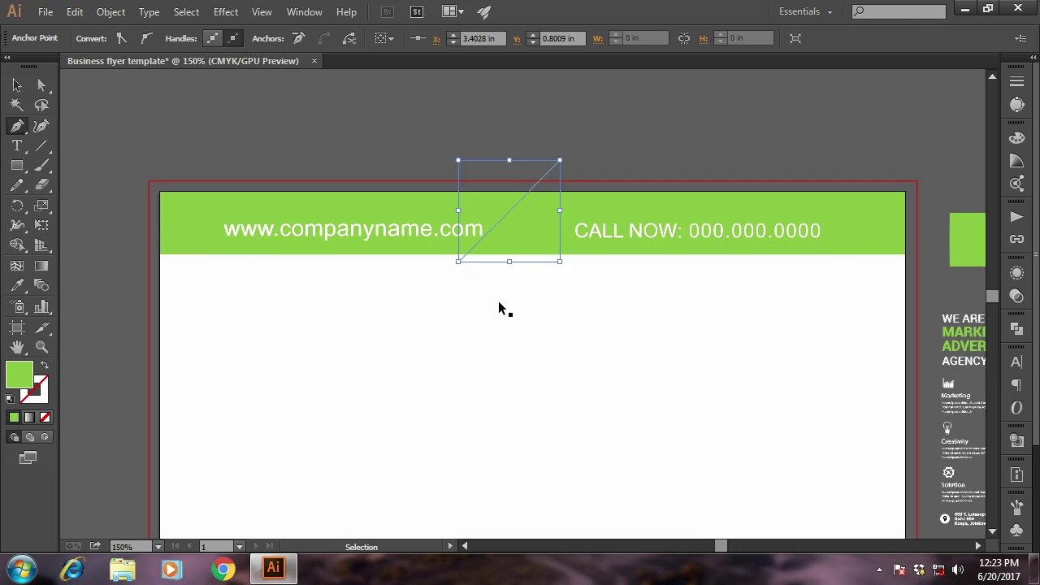
key("ctrl+z")
left_click(497, 297)
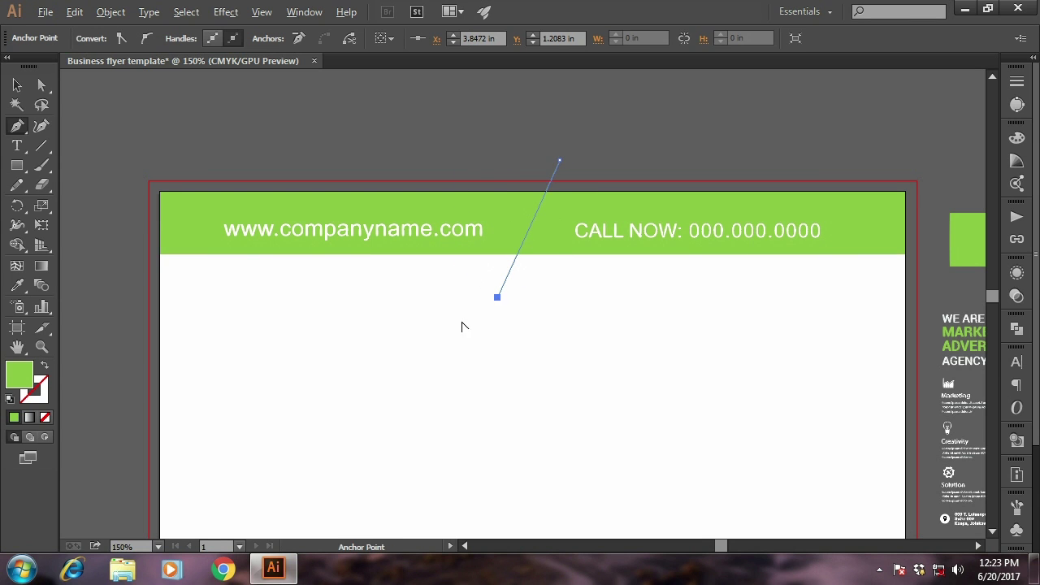
left_click(45, 417)
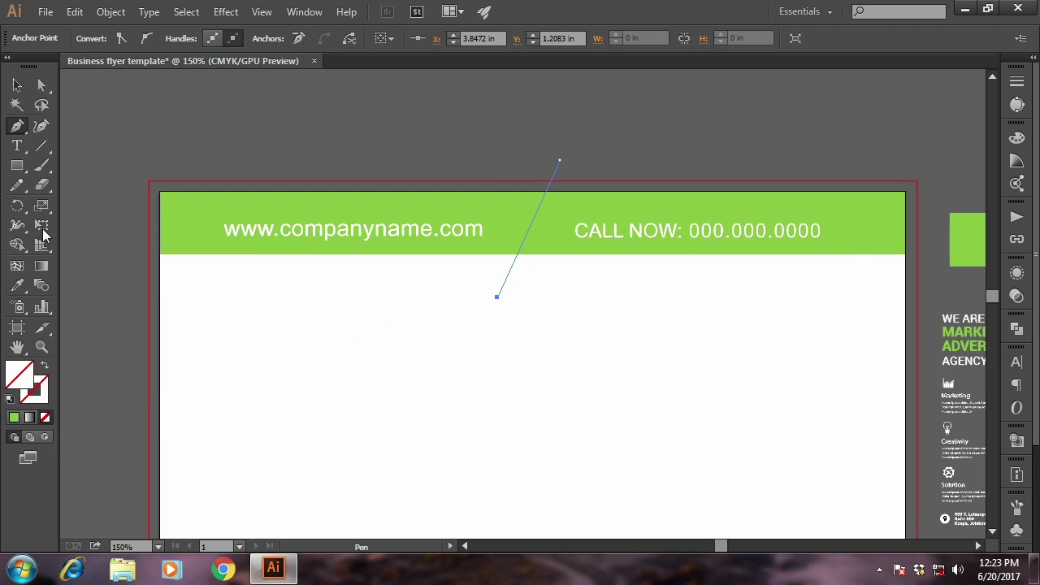
Divide the header along the line with Pathfinder Divide and ungroup the pieces
left_click(17, 84)
left_click(543, 251, "shift")
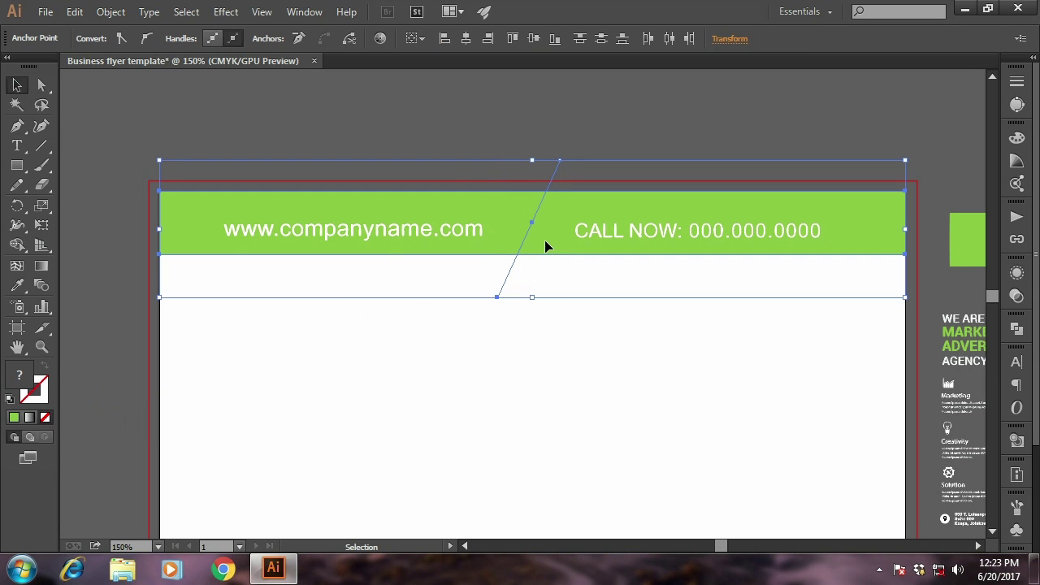
left_click(1015, 329)
left_click(830, 392)
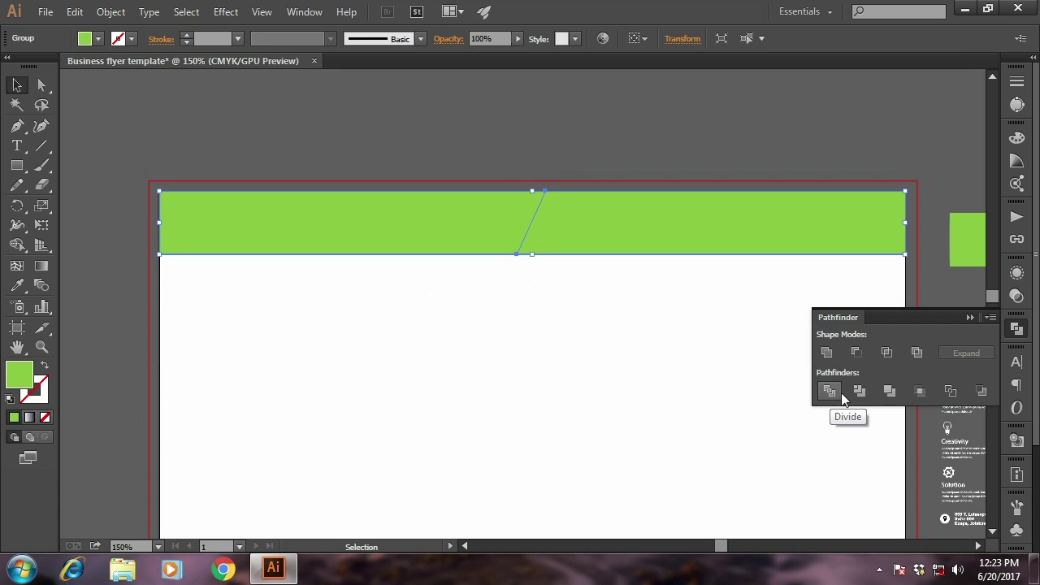
left_click(111, 12)
left_click(180, 71)
left_click(198, 124)
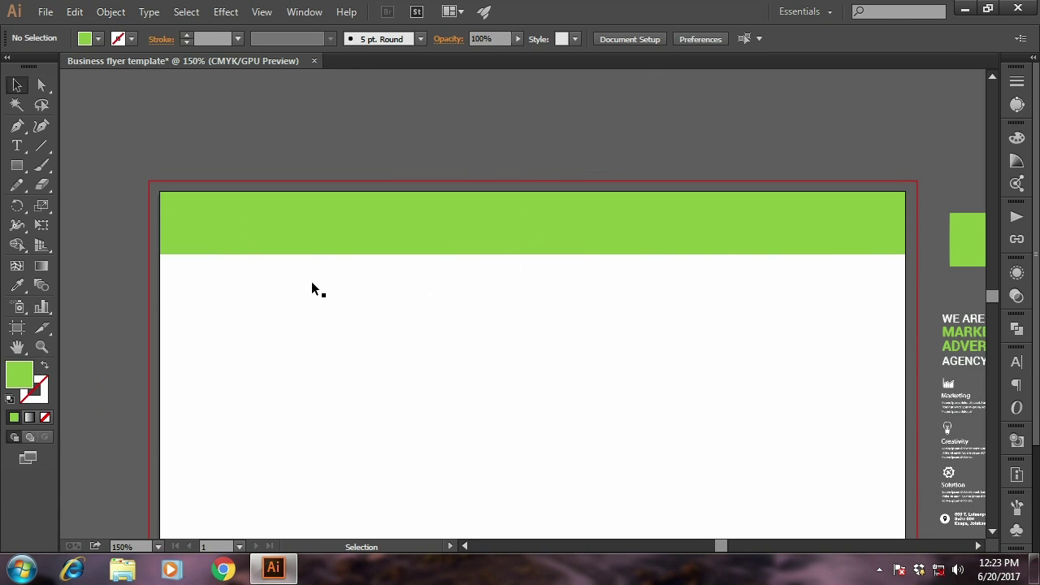
Fill the right header piece with the sample's black using the Eyedropper
left_click(606, 248)
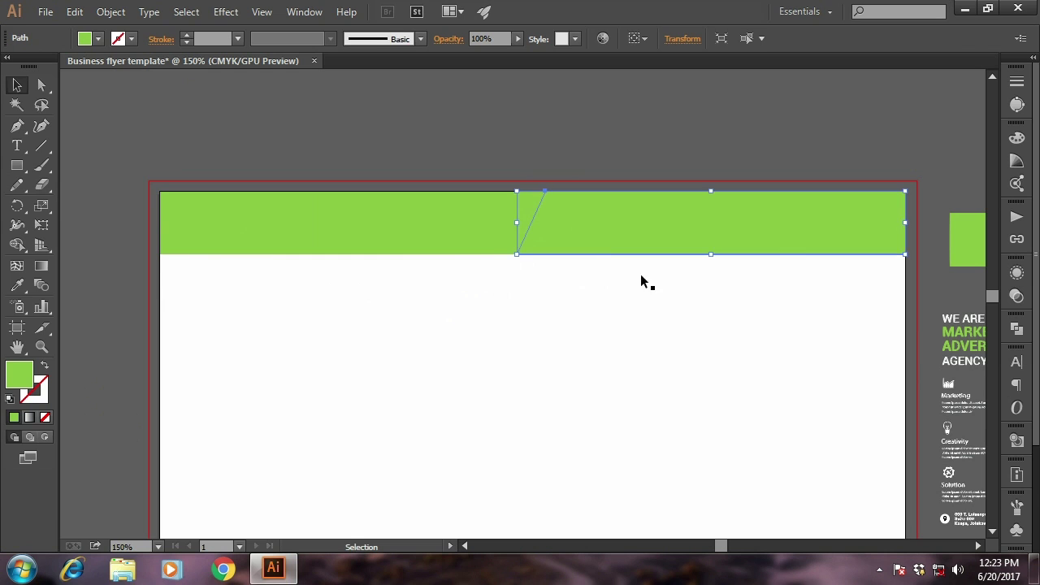
left_click_drag(643, 282, 552, 282)
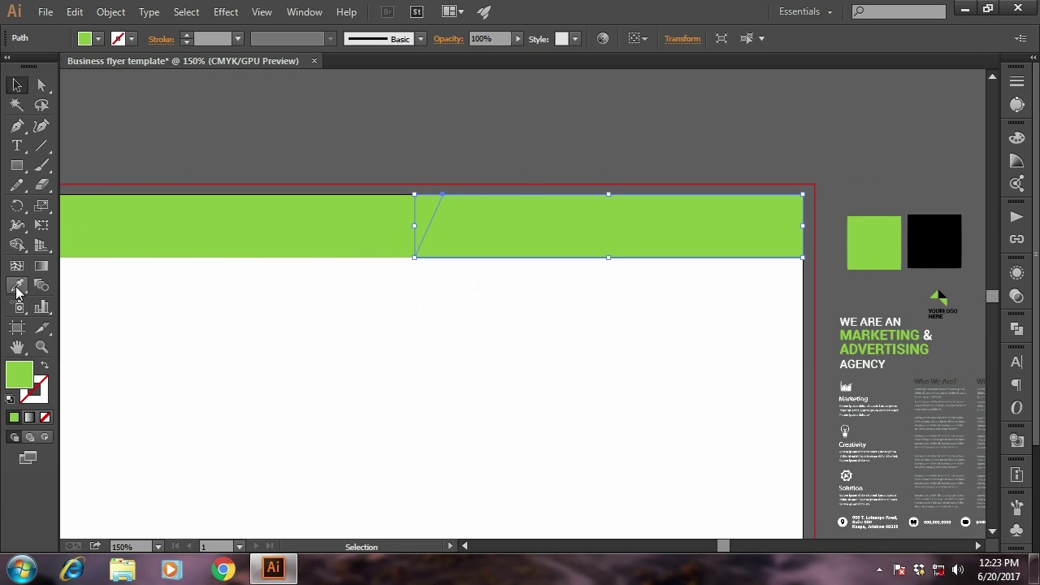
left_click(17, 288)
left_click(942, 256)
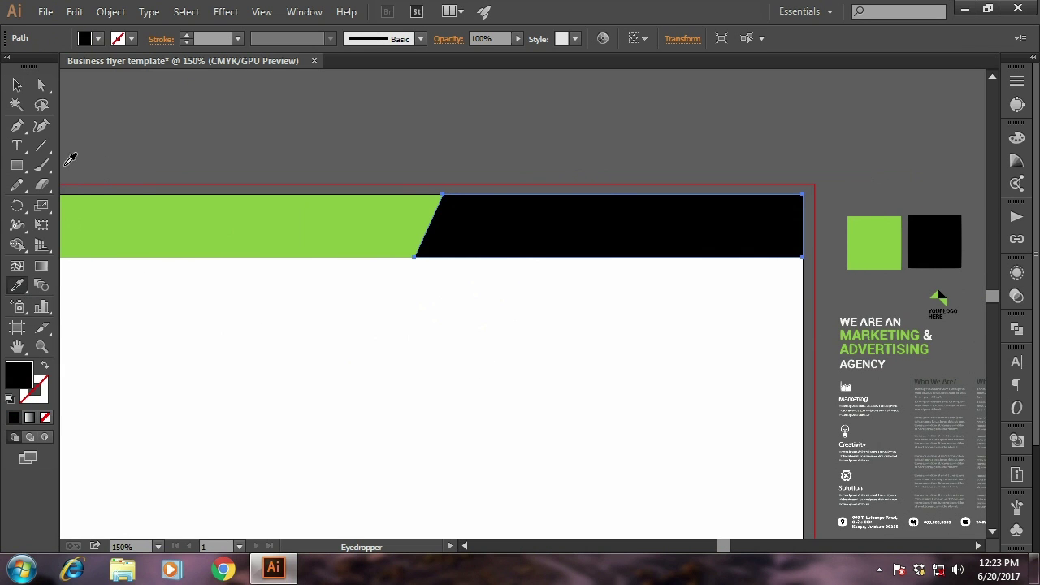
left_click(17, 84)
left_click(183, 132)
left_click_drag(274, 248, 389, 224)
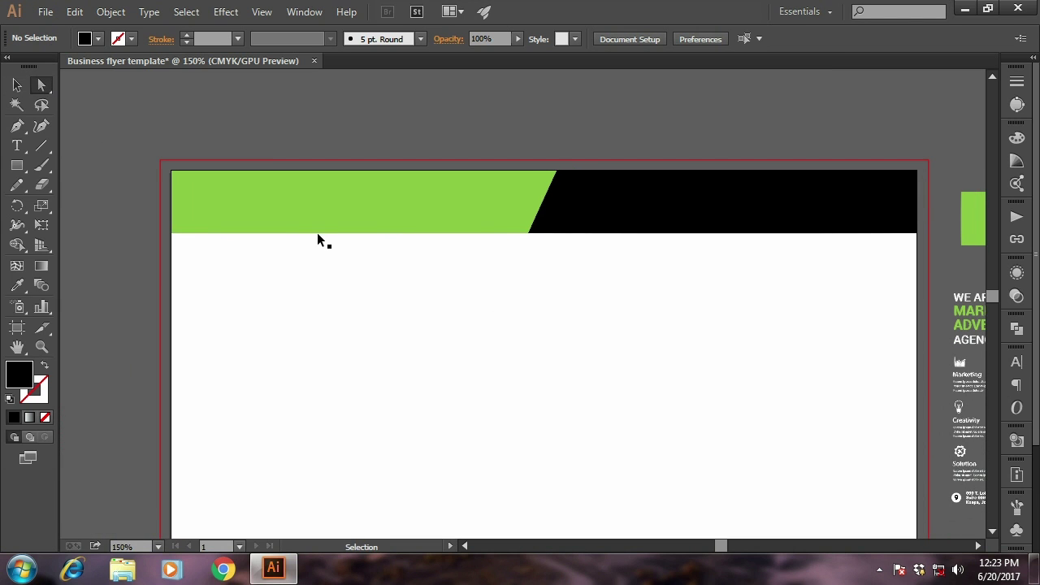
Adjust the slanted-edge corner points of both pieces to leave a thin white gap
key("ctrl+plus")
scroll(397, 179, "up", 1)
left_click(493, 204)
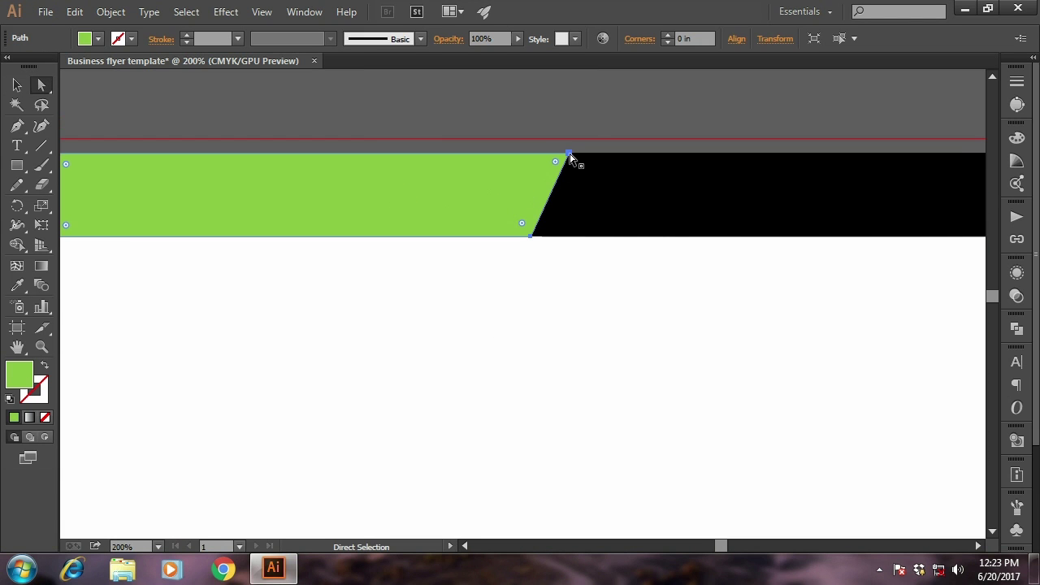
left_click(567, 154)
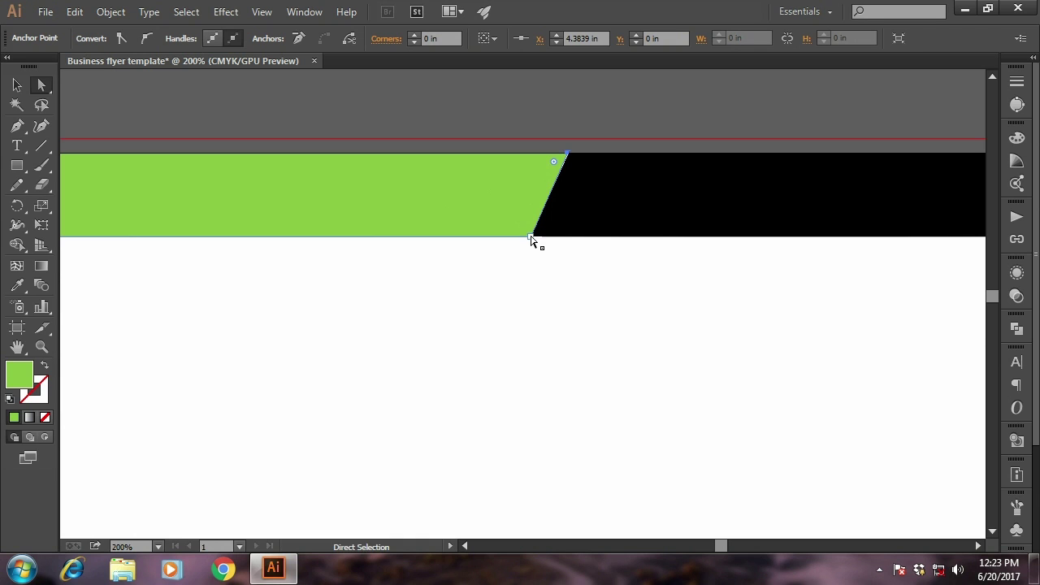
left_click(598, 175)
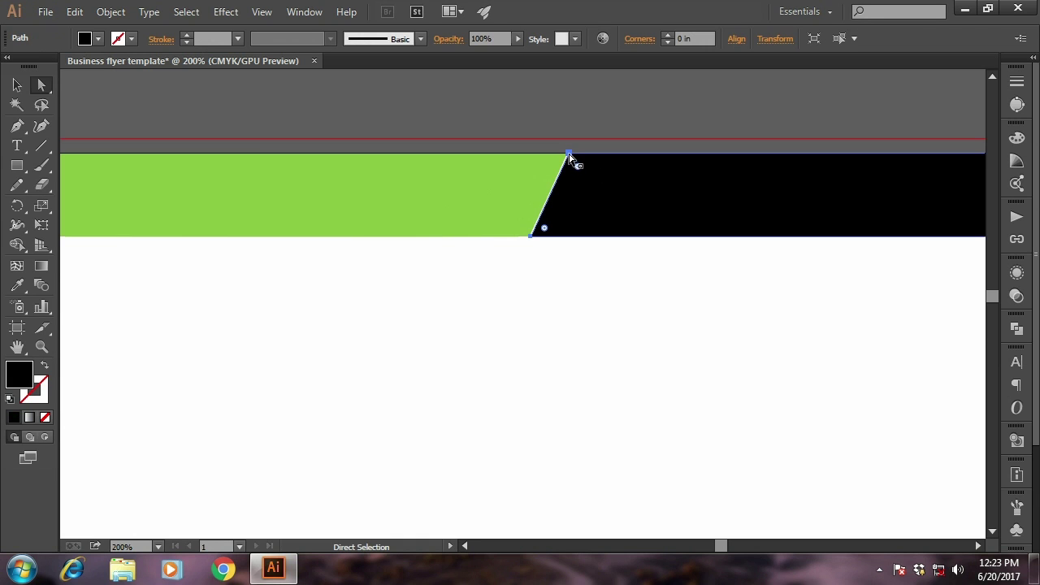
left_click(569, 154)
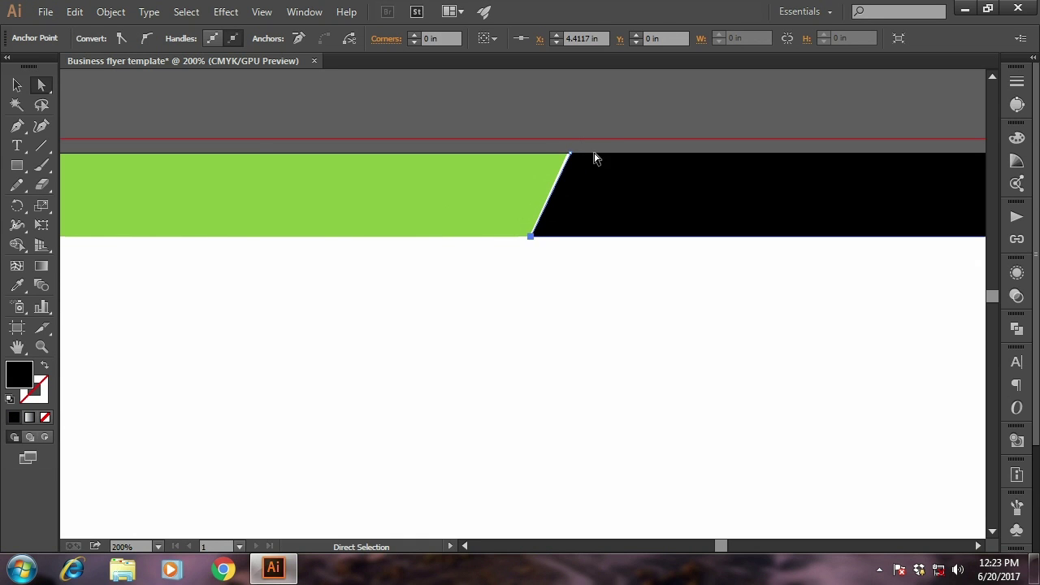
left_click(602, 126)
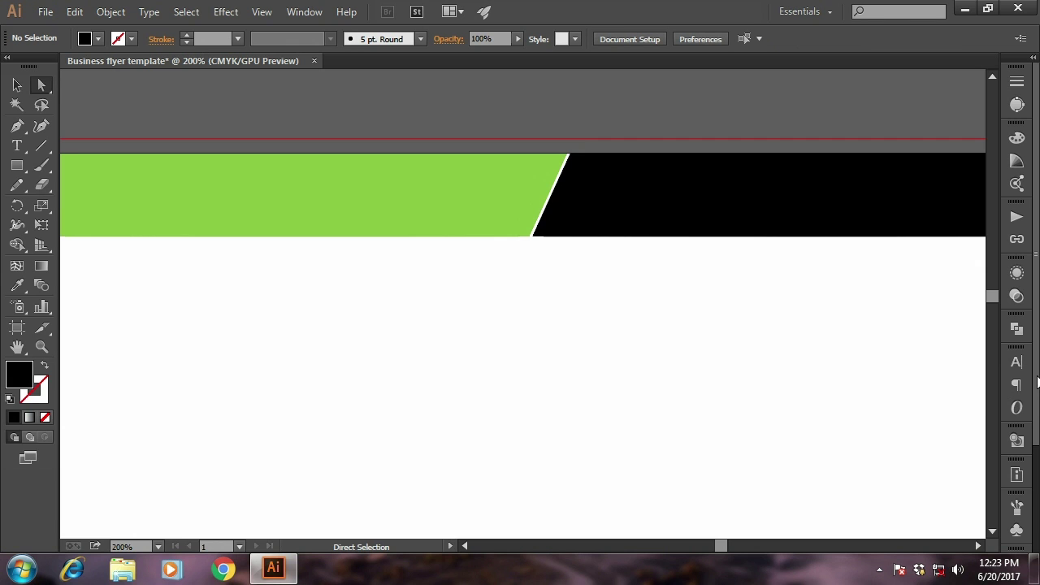
scroll(1017, 456, "down", 5)
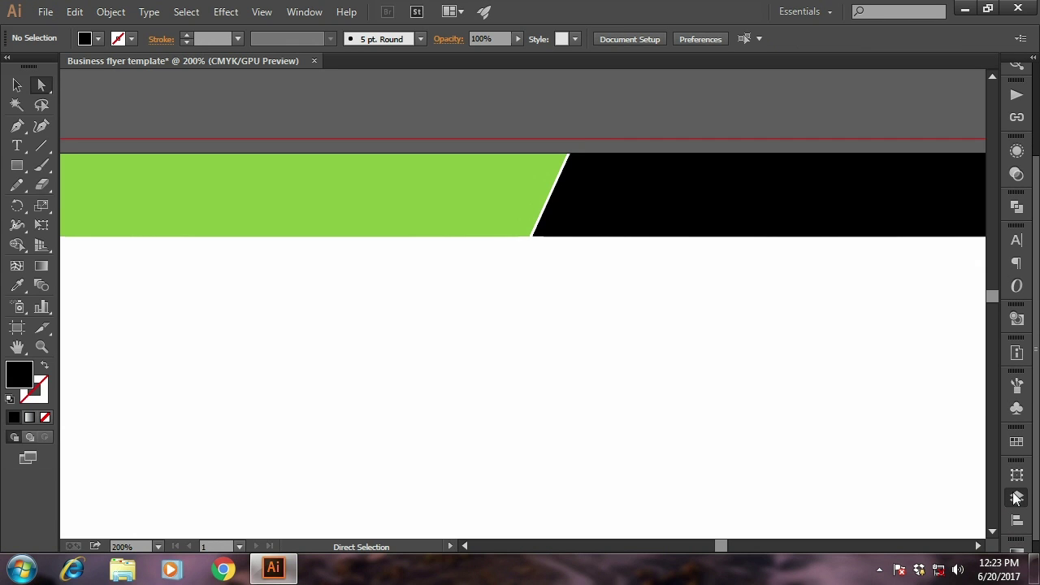
left_click(1016, 497)
left_click(798, 235)
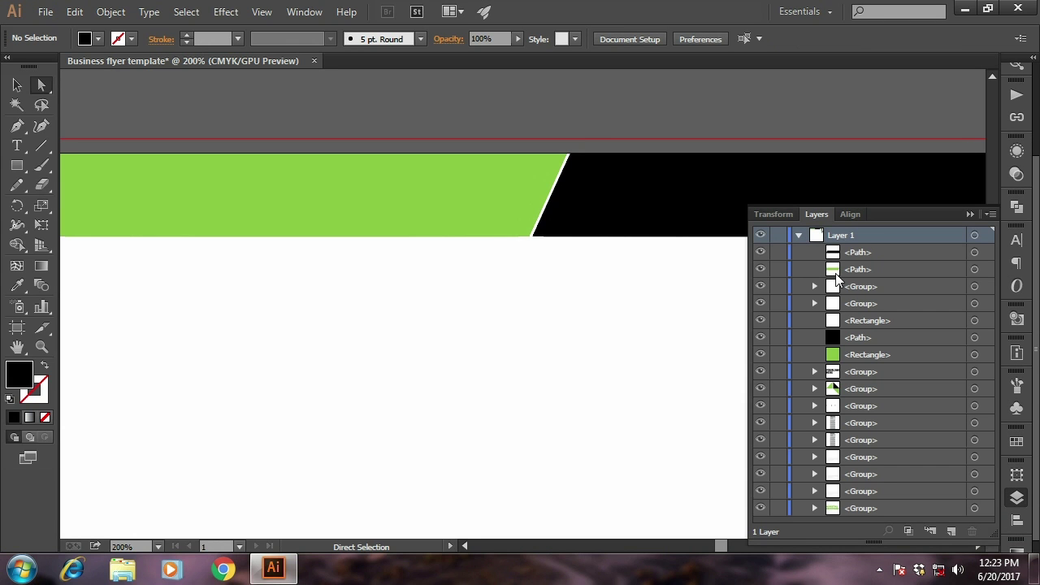
left_click(974, 287)
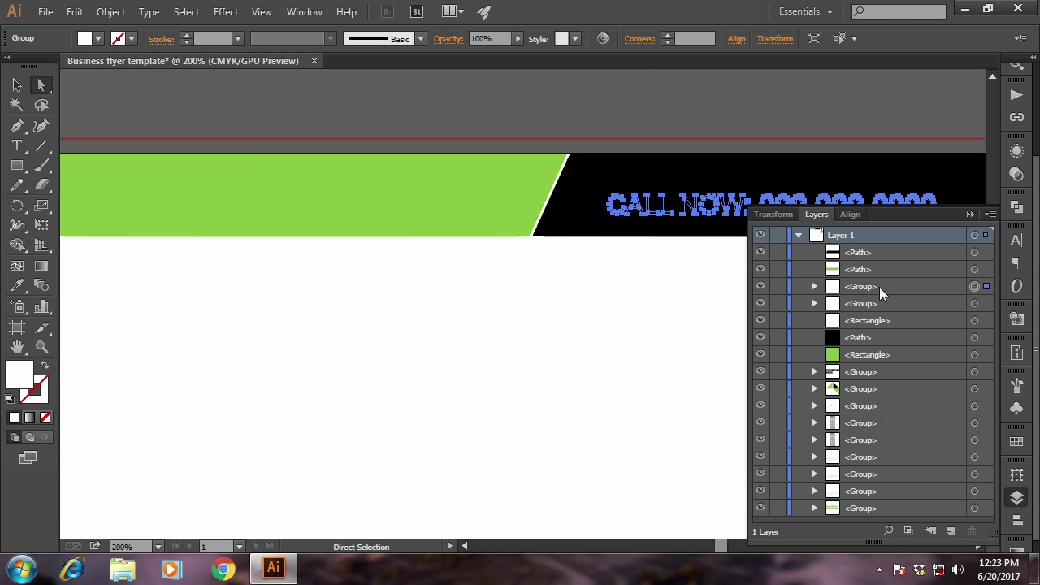
right_click(699, 208)
mouse_move(743, 343)
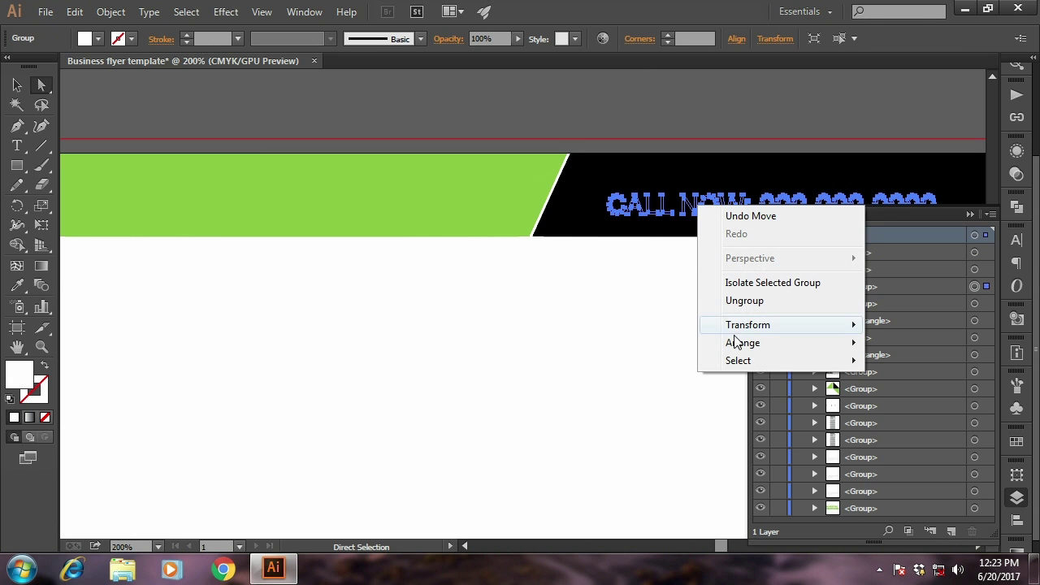
left_click(655, 342)
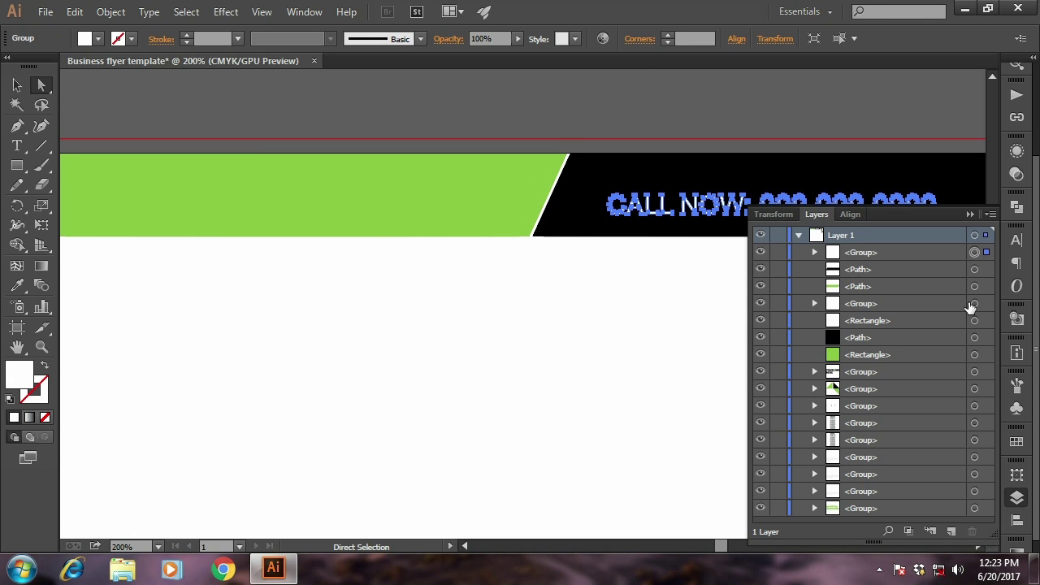
left_click(974, 303)
right_click(441, 214)
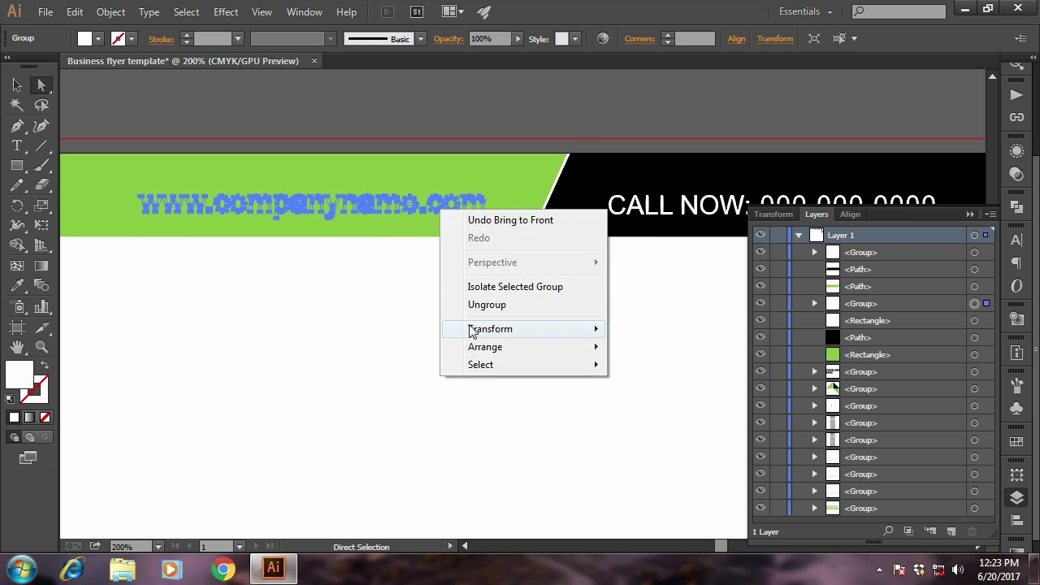
left_click(663, 345)
left_click(969, 223)
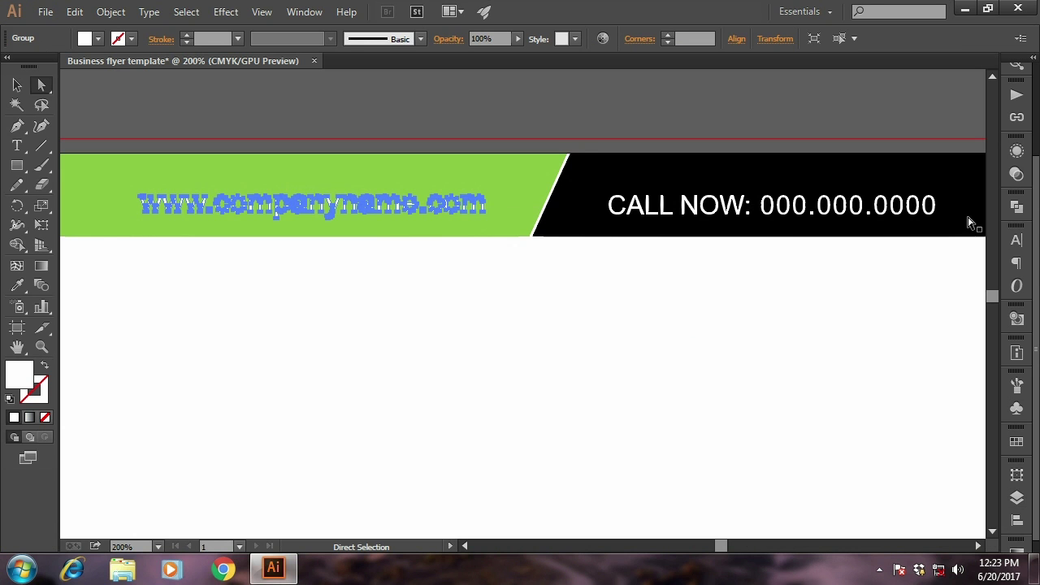
left_click(631, 106)
key("ctrl+minus")
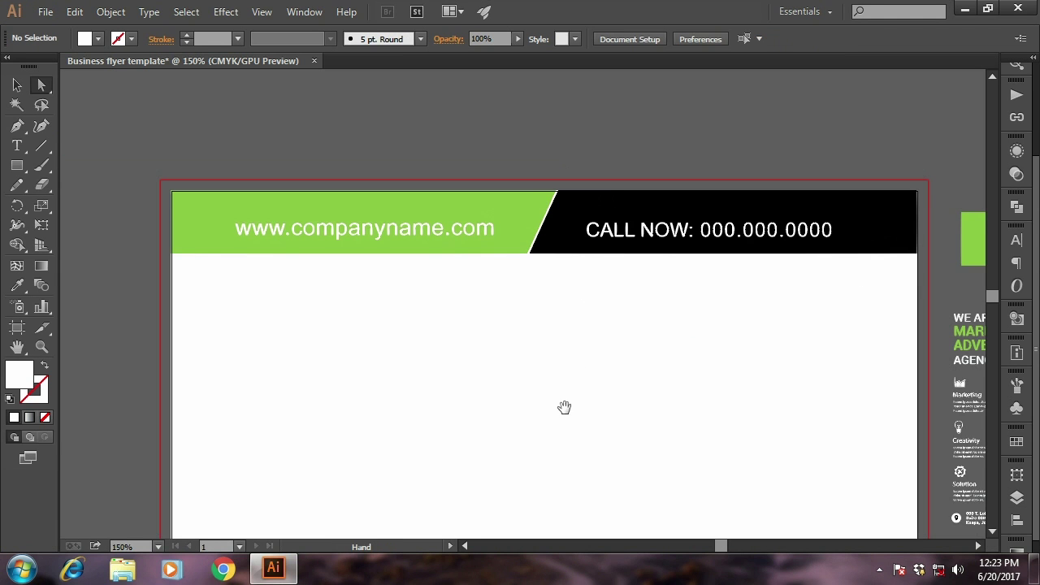
Nudge the website and CALL NOW header texts up two steps together
left_click_drag(567, 396, 568, 379)
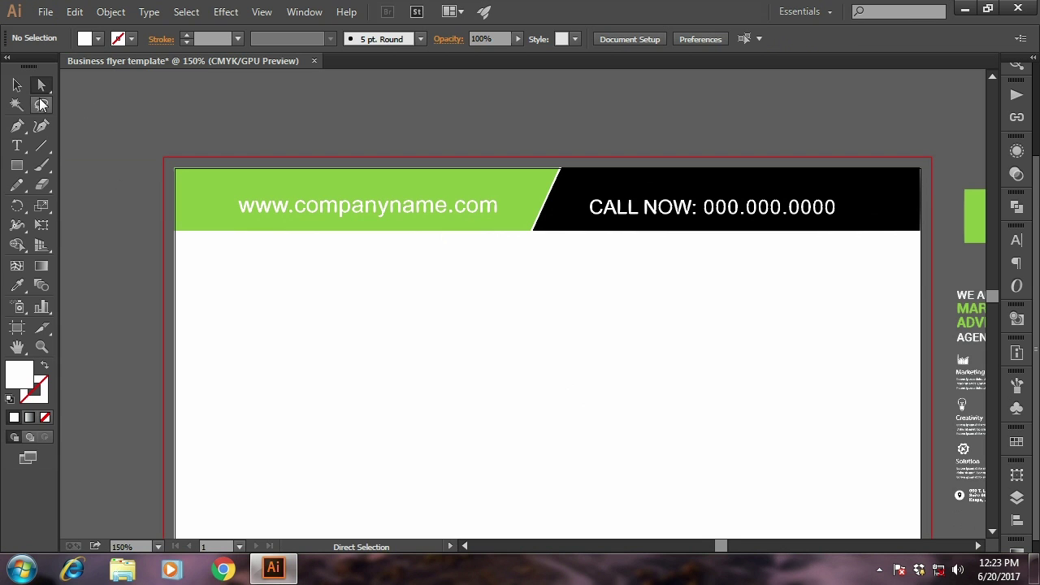
left_click(17, 85)
left_click(310, 205)
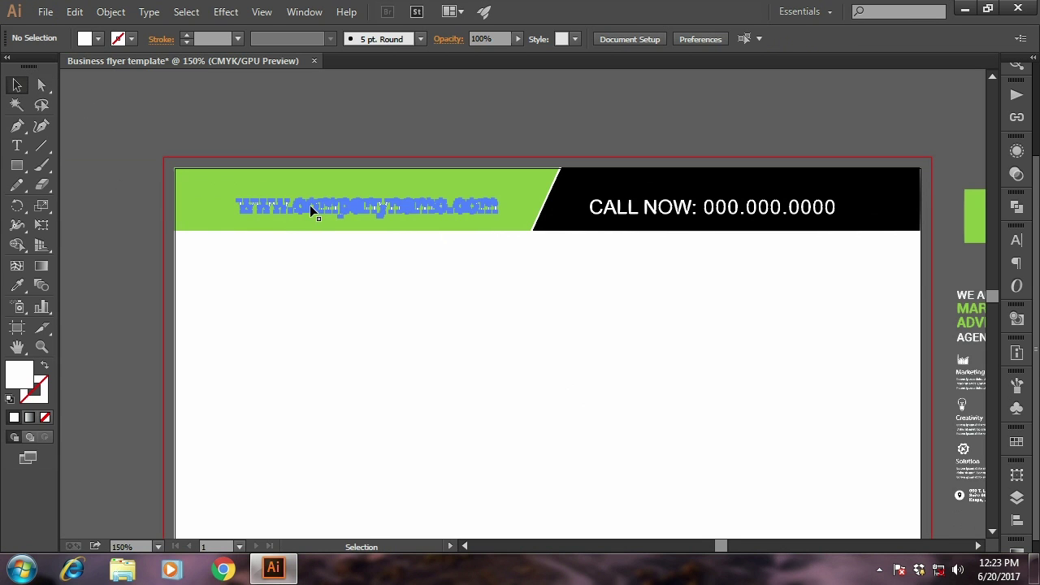
left_click(683, 213, "shift")
key("Up")
key("Up")
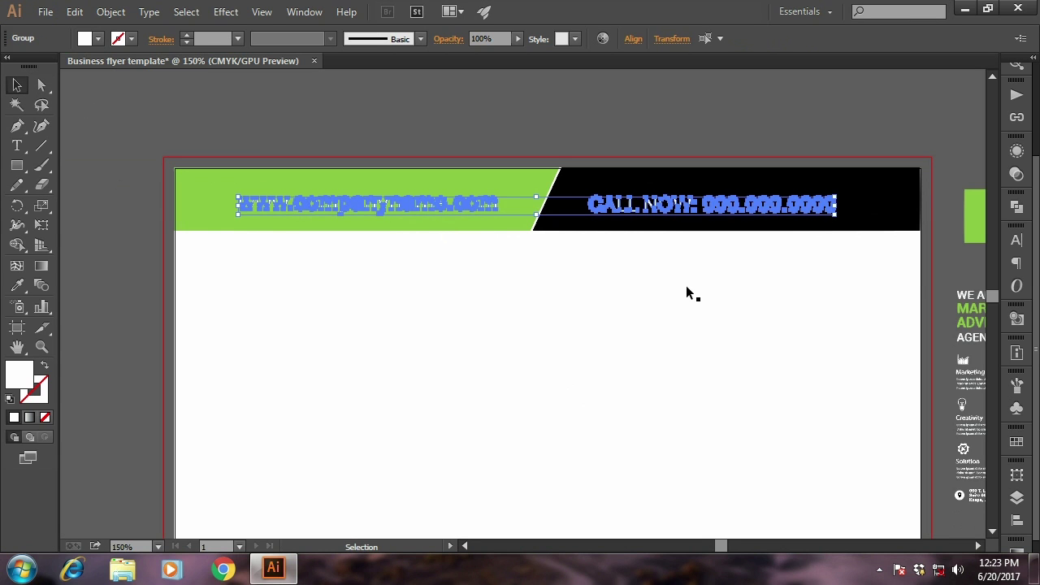
key("Up")
key("Up")
key("Up")
key("Up")
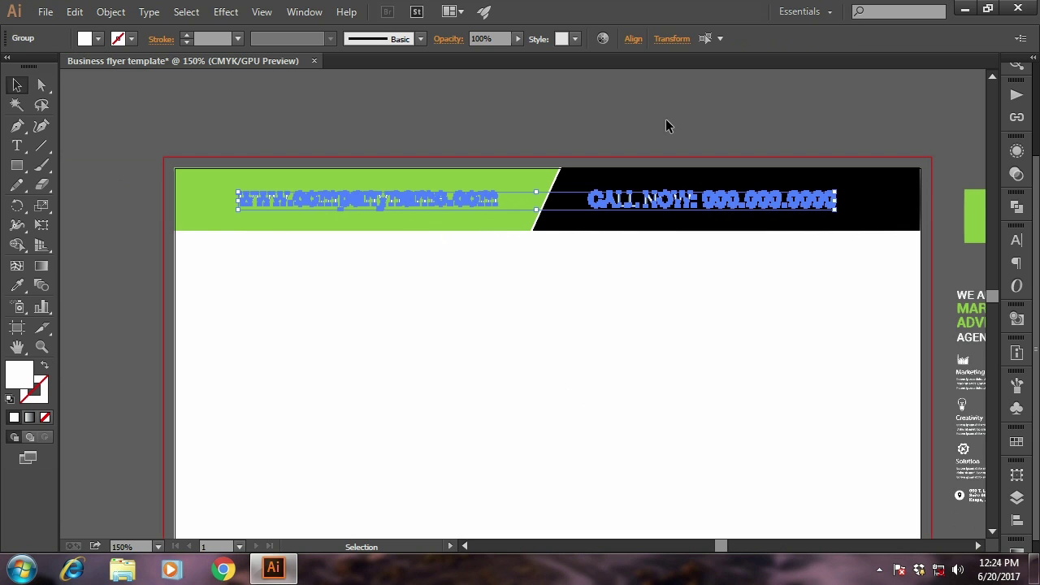
Nudge the website text down one step and left two steps
left_click(665, 119)
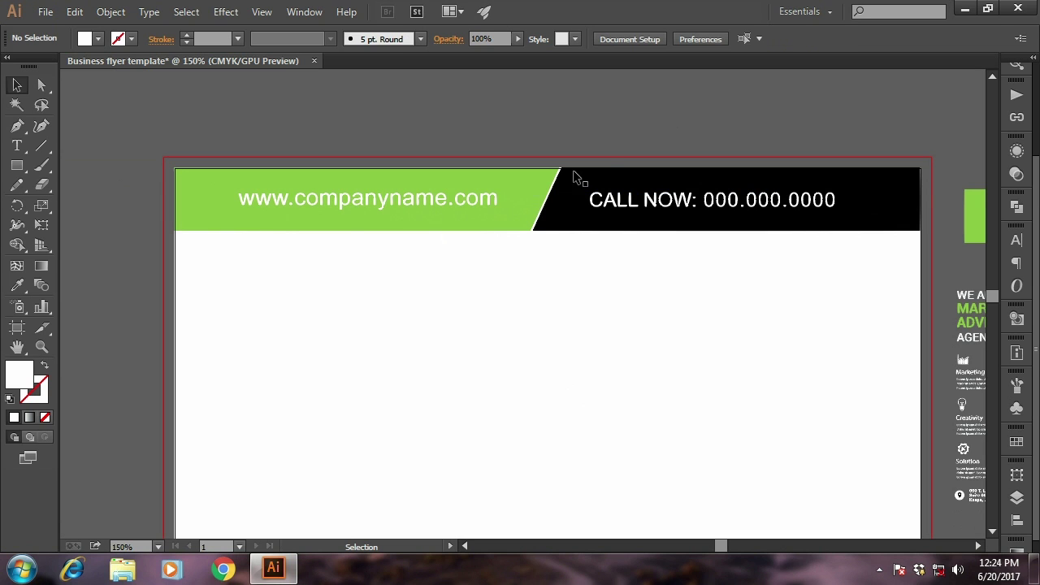
left_click(472, 195)
key("Down")
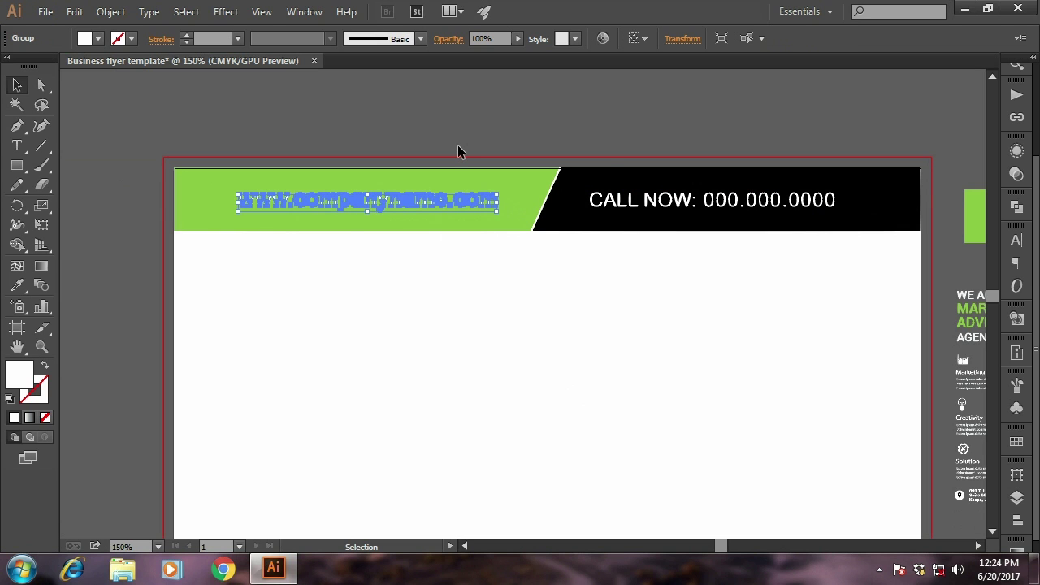
key("Left")
key("Left")
key("Left")
key("Left")
key("Left")
key("Left")
key("Left")
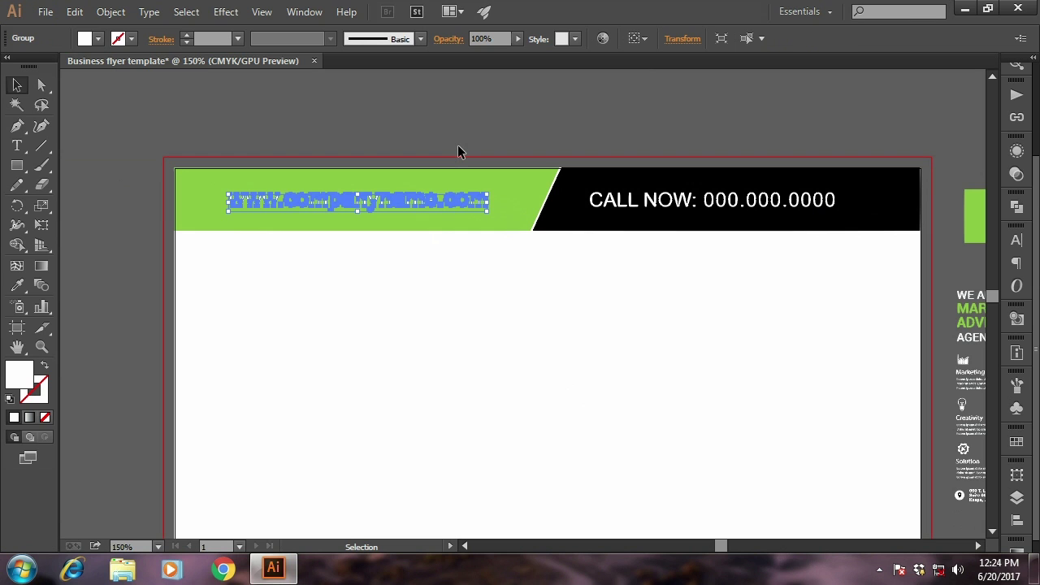
key("Left")
key("Left")
left_click(459, 155)
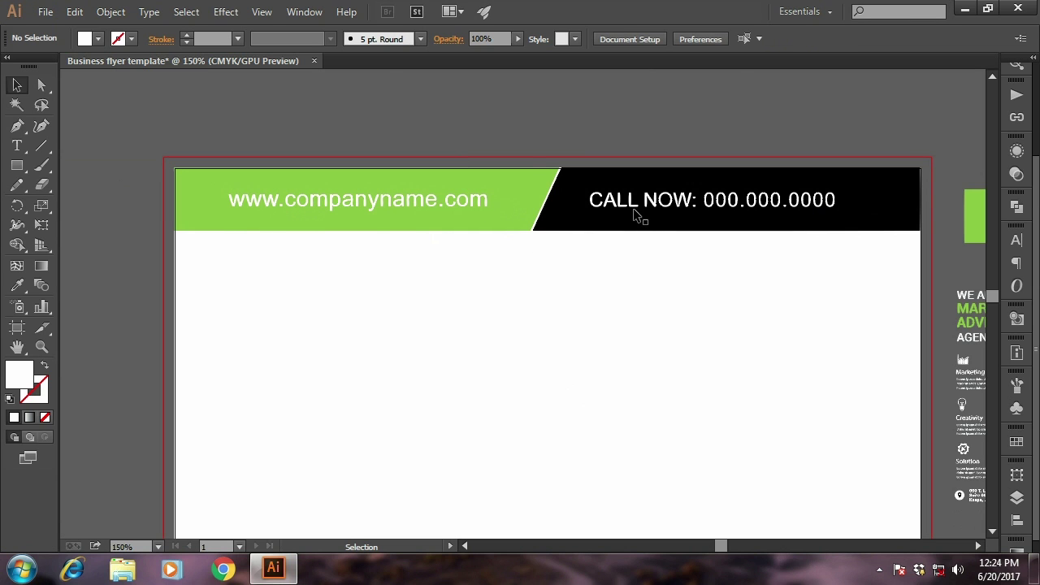
Nudge the CALL NOW text three steps to the right
left_click(634, 209)
left_click(638, 203)
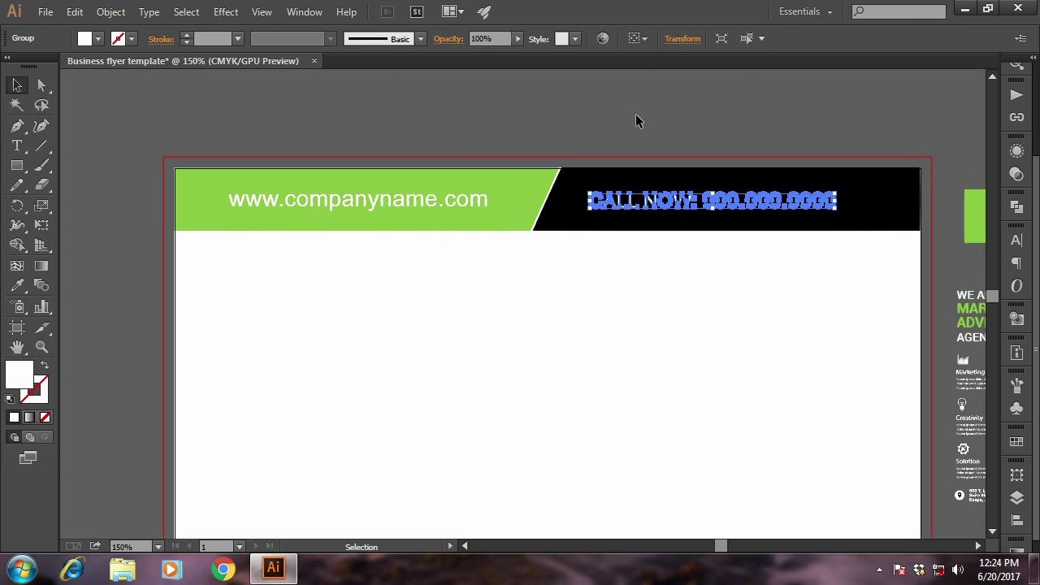
key("Right")
key("Right")
key("Right")
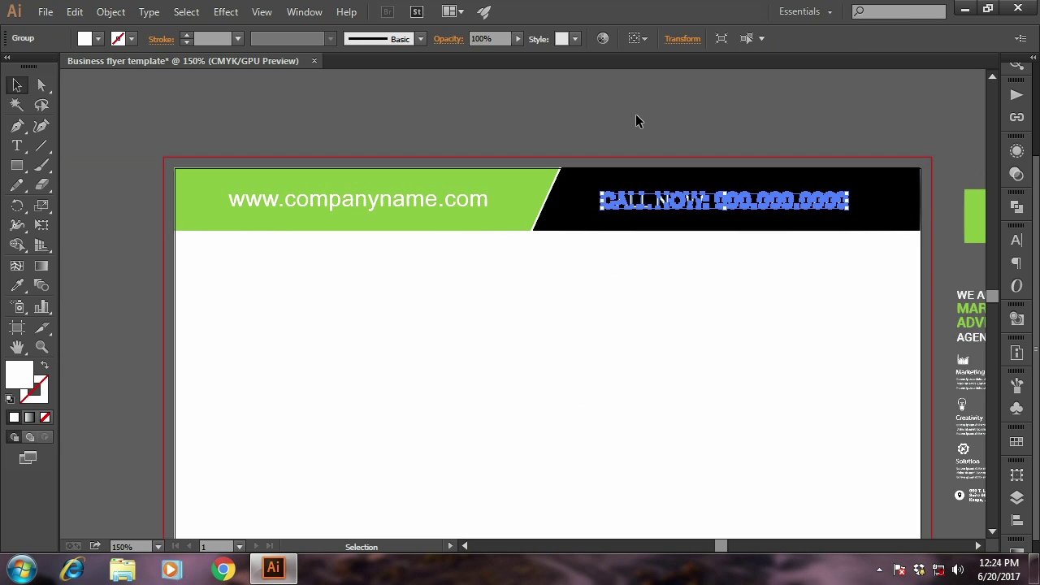
key("Right")
key("Right")
key("Right")
key("Right")
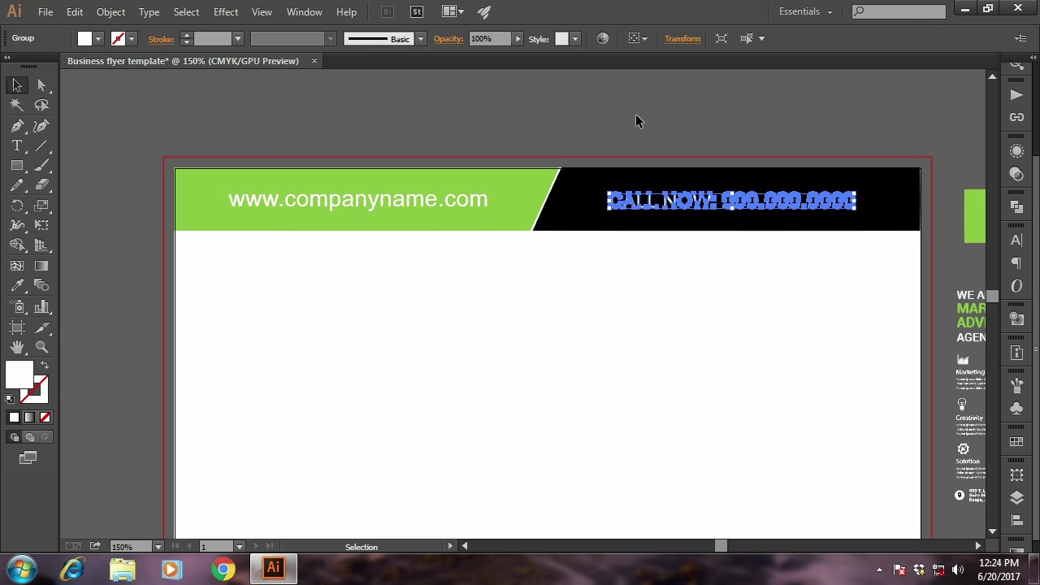
left_click(638, 124)
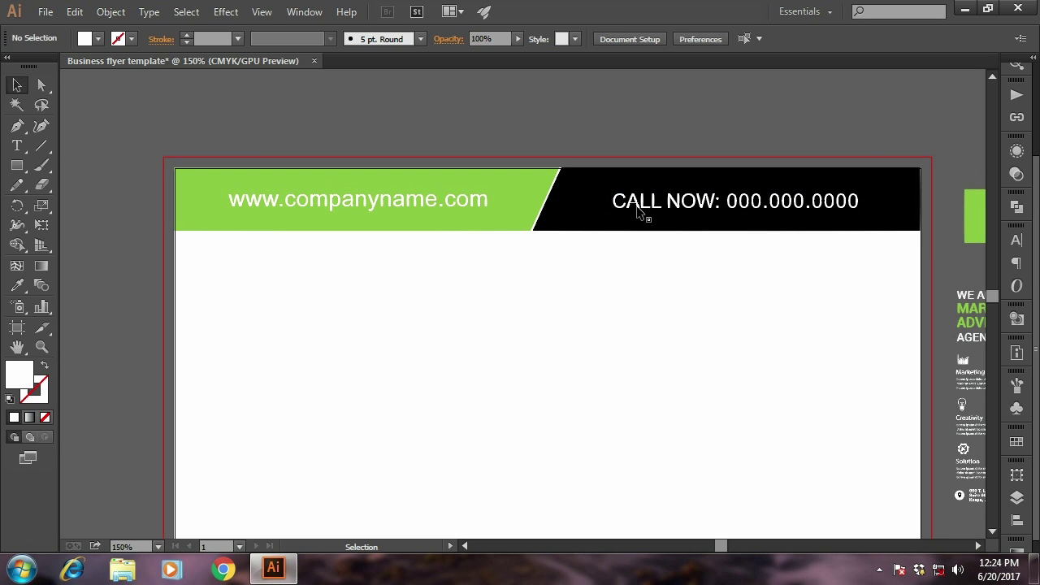
left_click(640, 210)
key("Right")
left_click(621, 130)
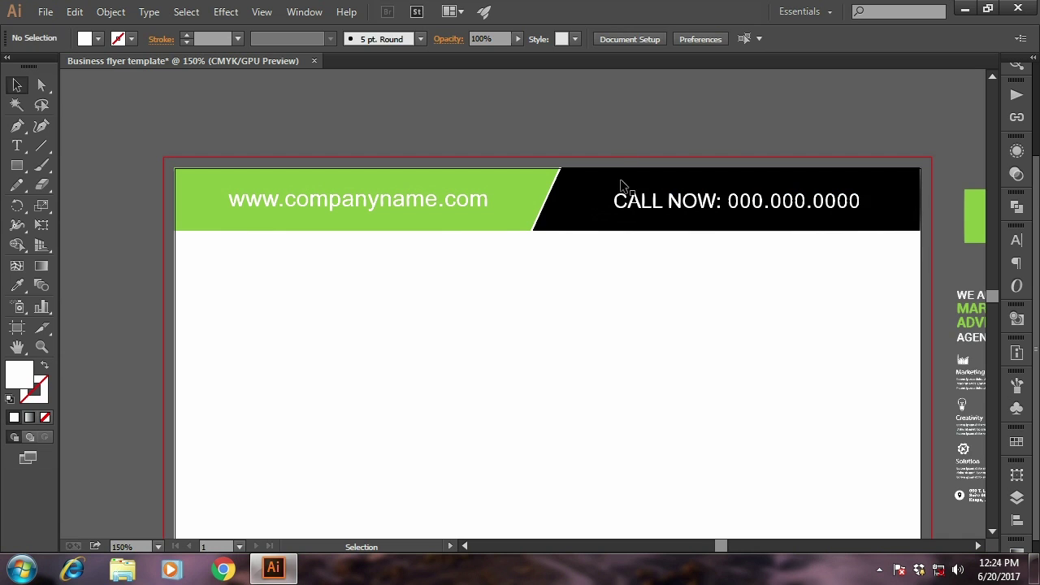
Select both header texts to check their alignment, then zoom out
left_click(415, 200)
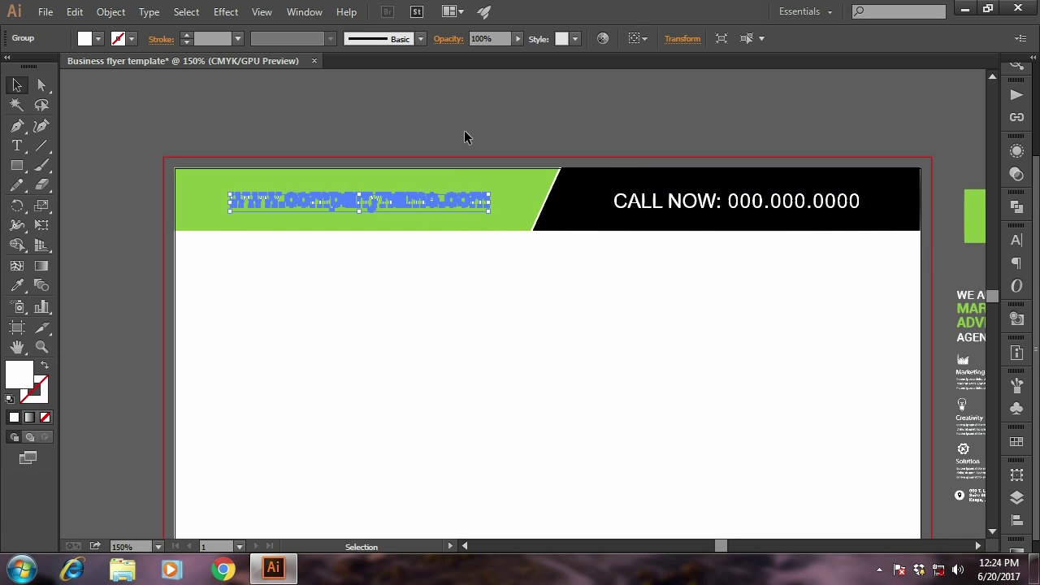
left_click(466, 143)
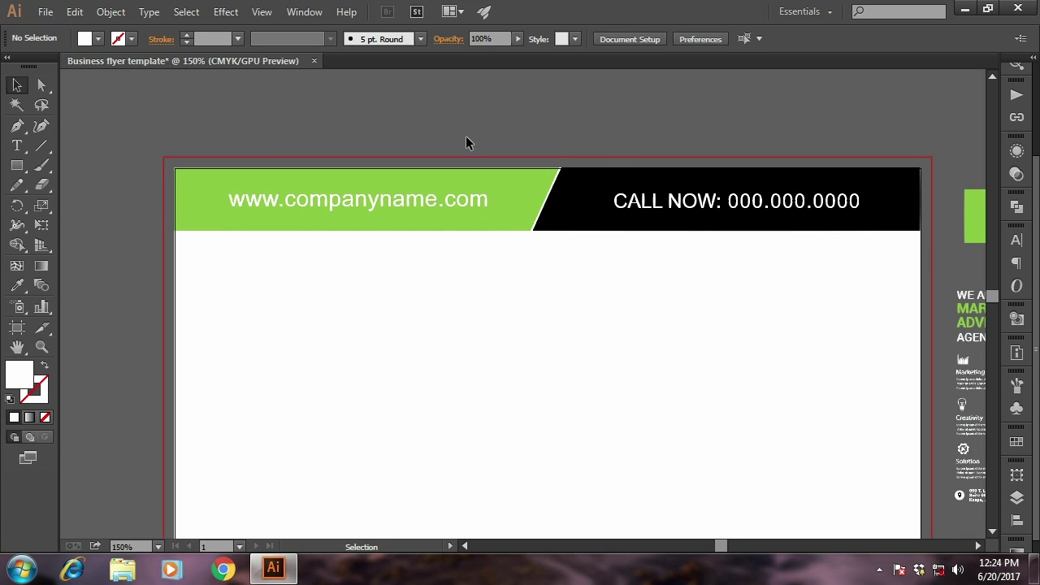
left_click(413, 199)
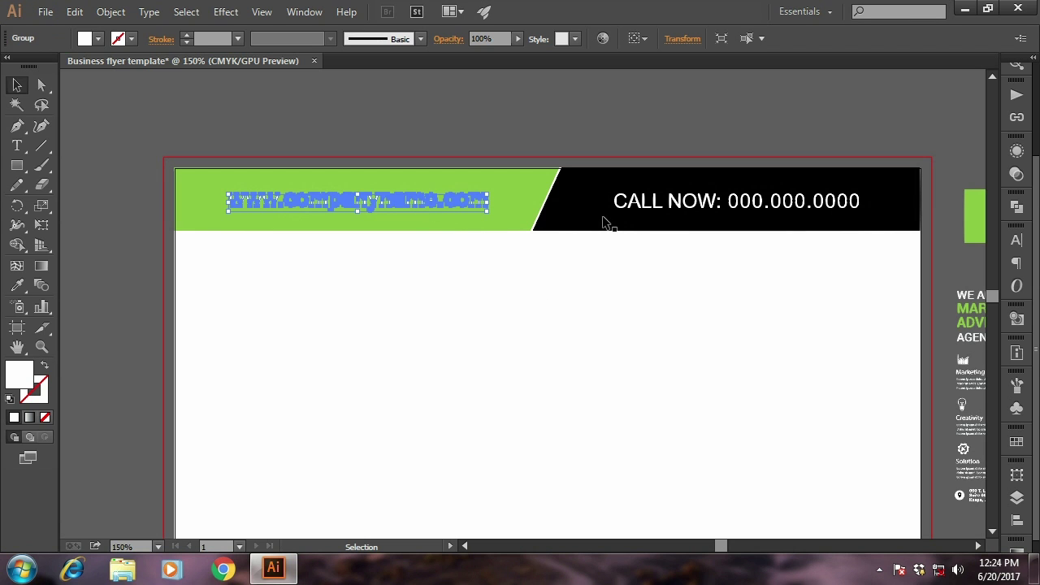
left_click(683, 208, "shift")
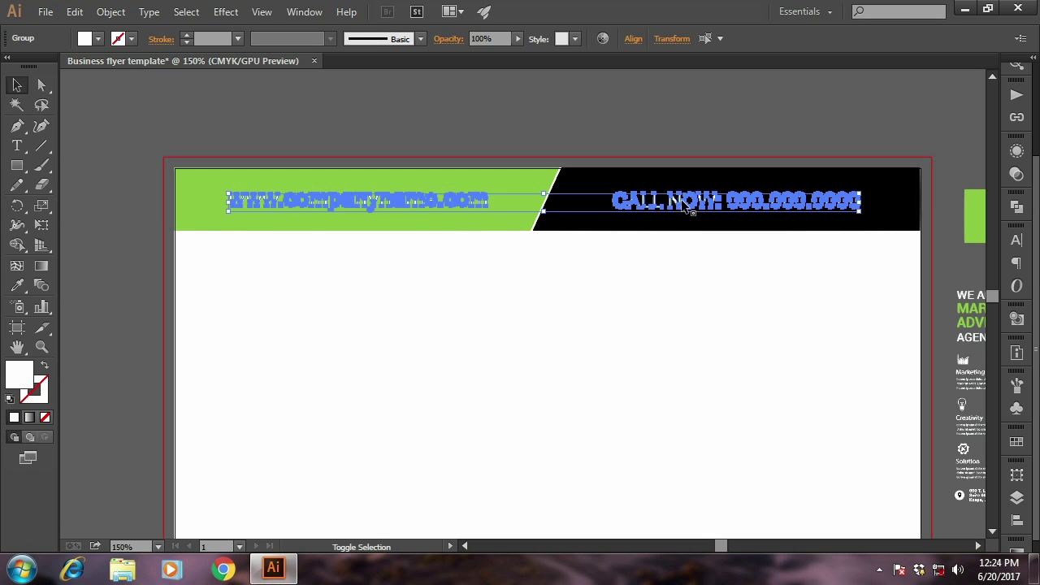
left_click(657, 117)
key("ctrl+minus")
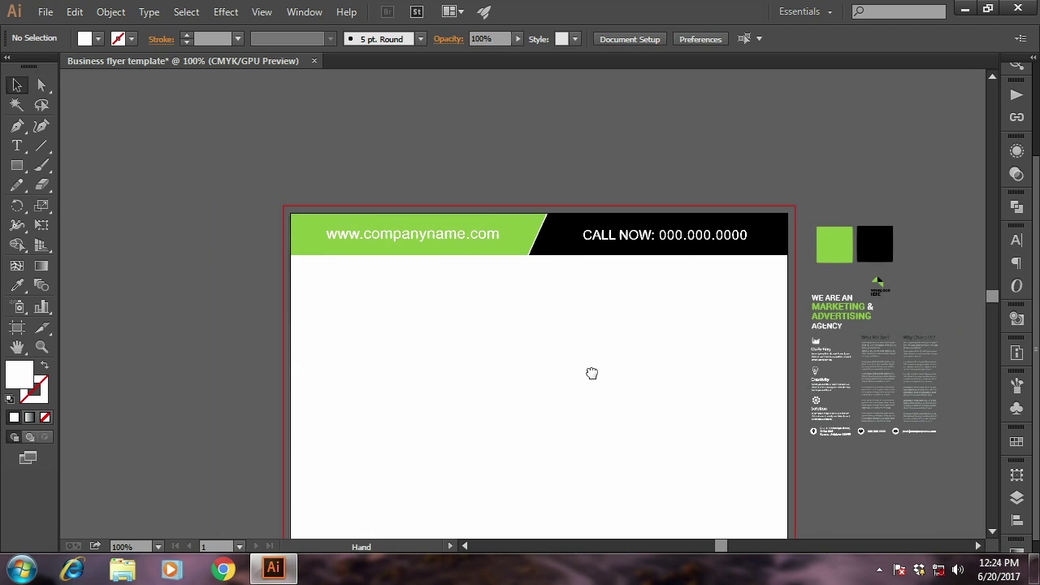
Draw a rectangle below the header spanning the full artboard width
left_click_drag(591, 373, 588, 329)
key("ctrl+plus")
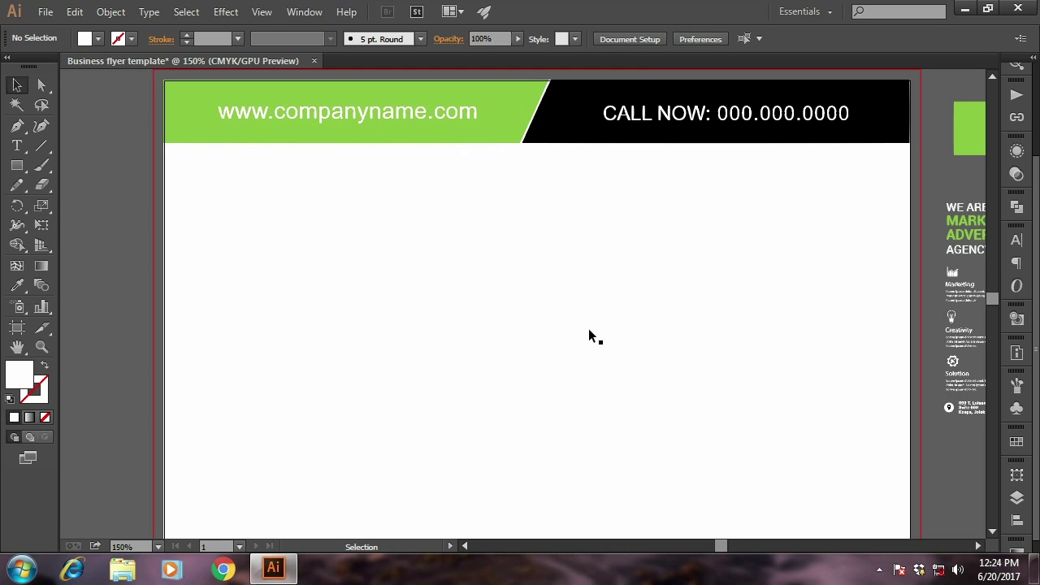
left_click_drag(588, 329, 589, 322)
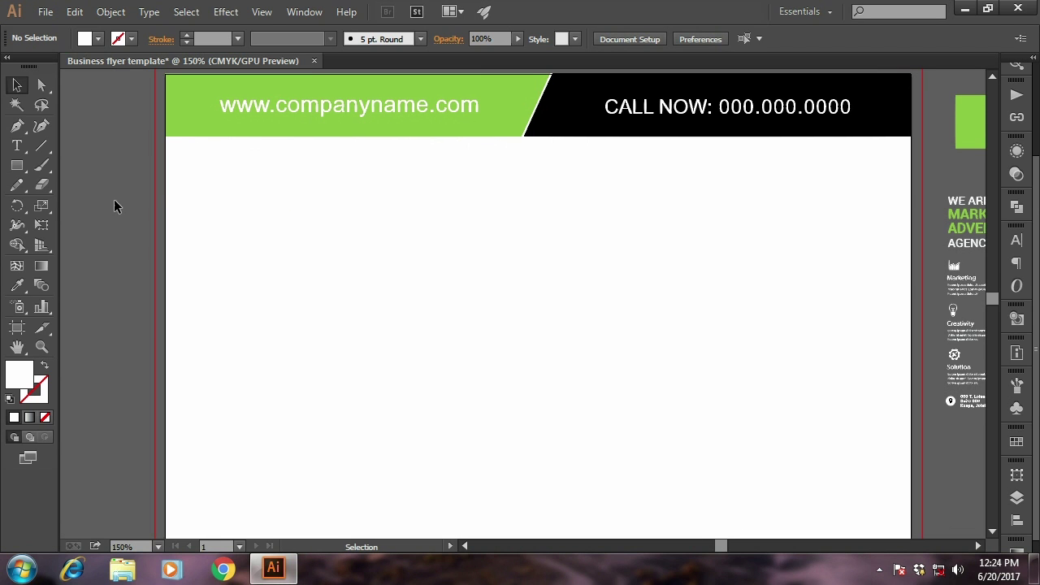
left_click(17, 165)
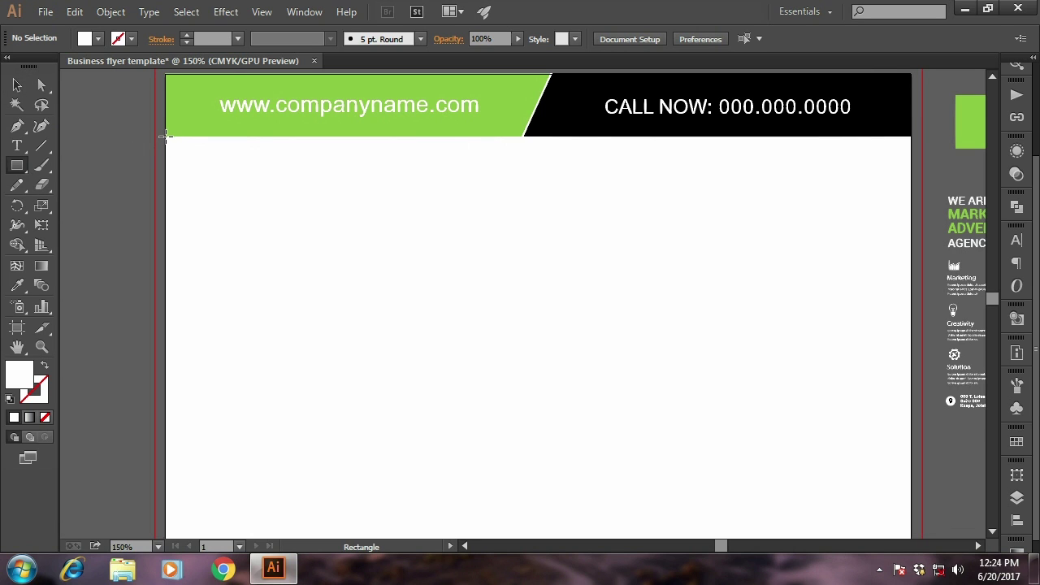
mouse_move(165, 136)
left_mouse_down()
mouse_move(869, 335)
mouse_move(912, 440)
left_mouse_up()
Align the rectangle's top edge with the header's bottom edge
left_click(17, 85)
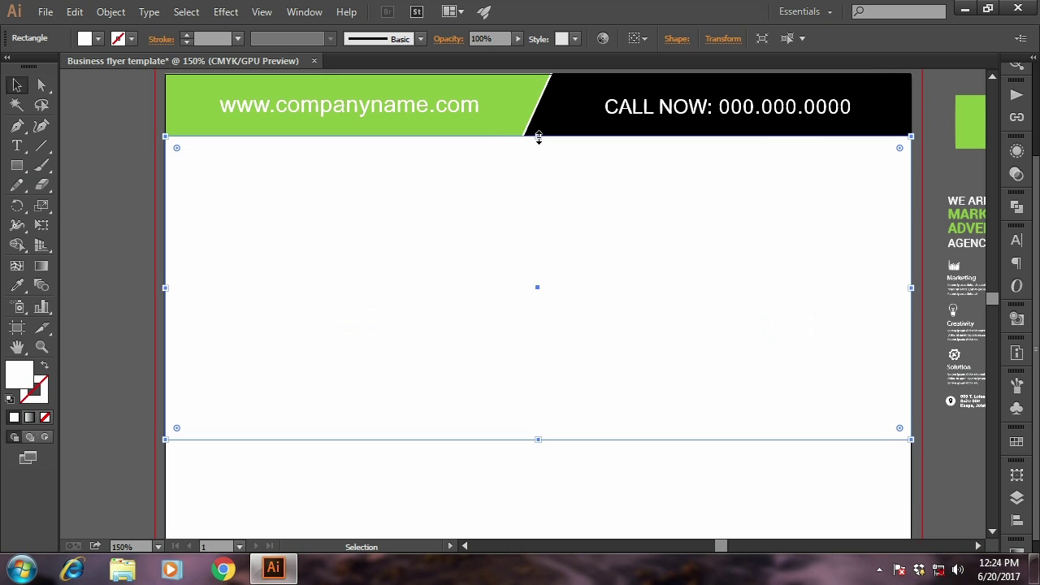
left_click_drag(539, 138, 540, 140)
left_click_drag(537, 181, 538, 280)
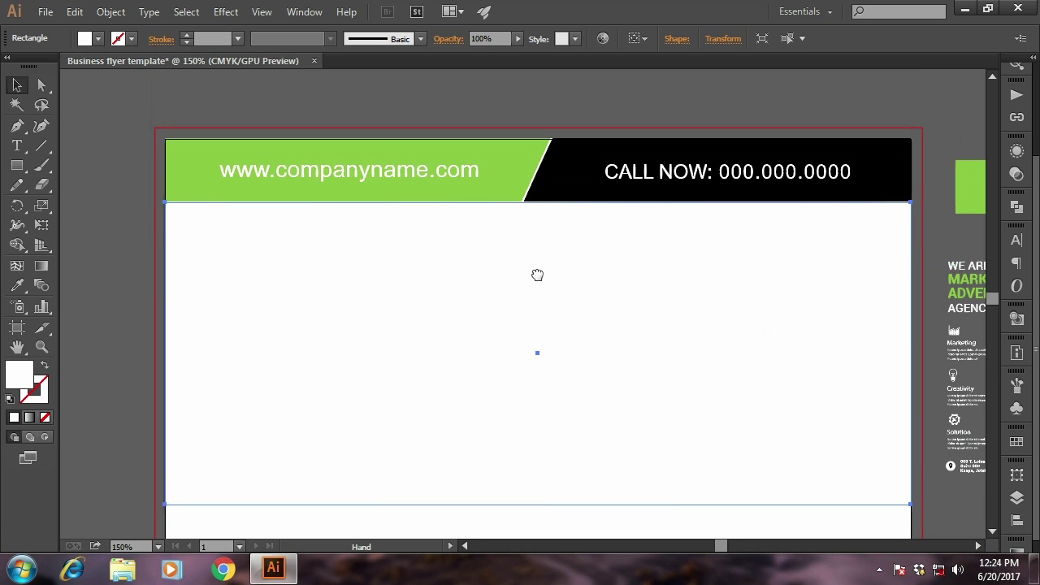
key("ctrl+plus")
key("ctrl+plus")
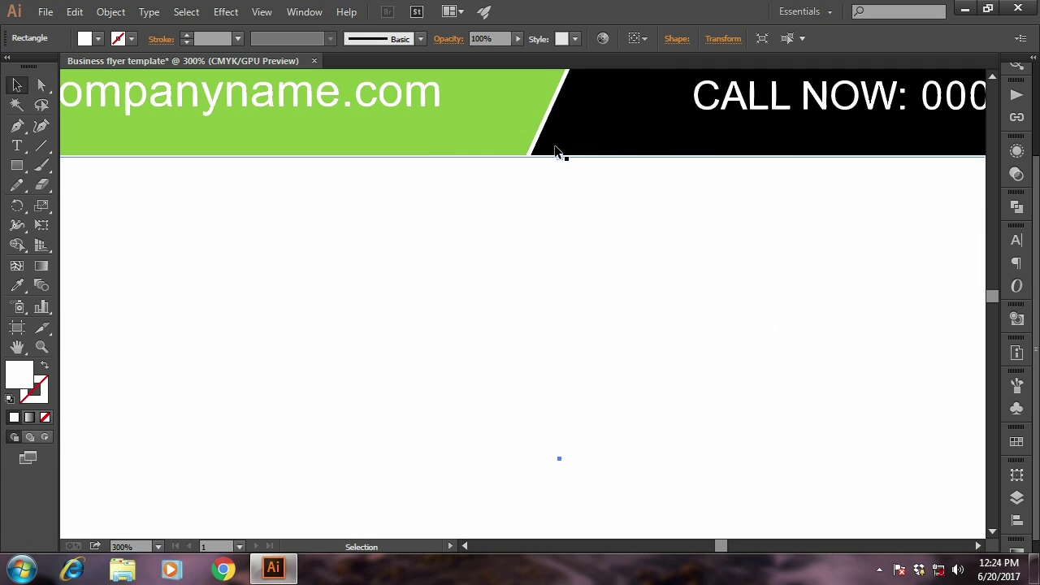
left_click_drag(560, 156, 559, 161)
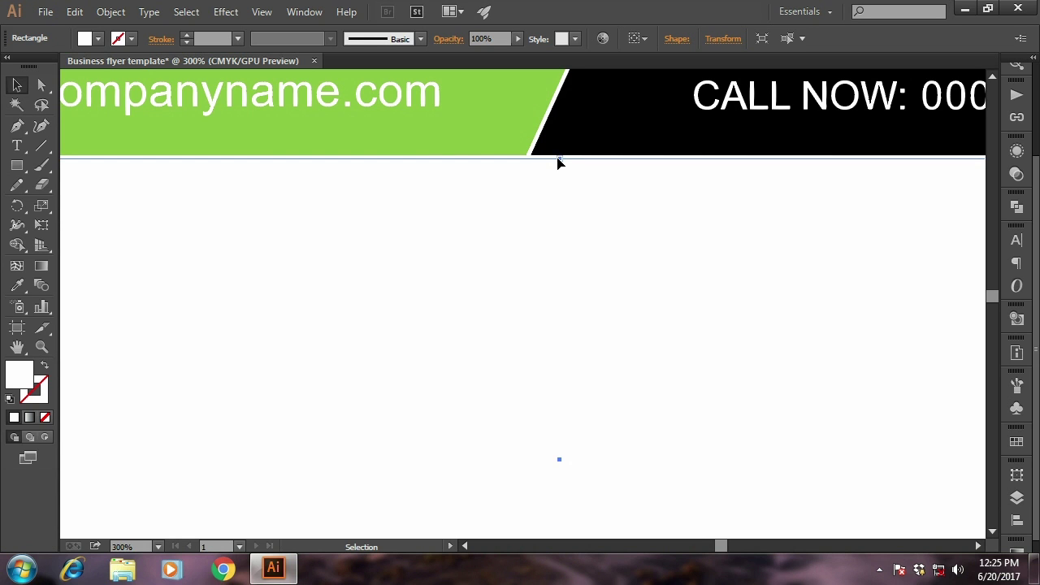
key("ctrl+minus")
key("ctrl+minus")
left_click_drag(527, 341, 526, 284)
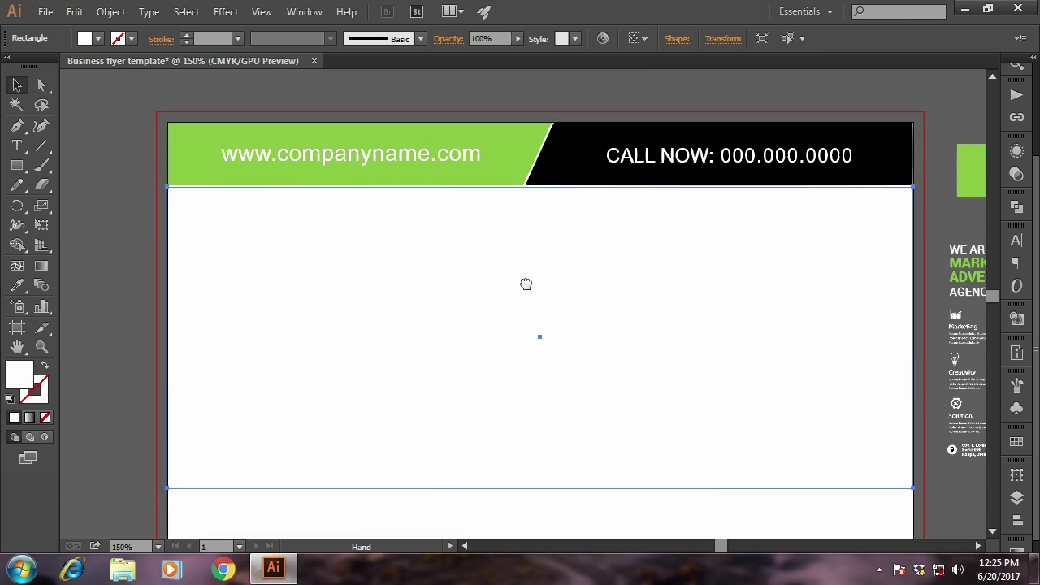
Set the rectangle's bottom edge about a third down the page
scroll(529, 309, "down", 1)
scroll(532, 311, "down", 1)
key("ctrl+minus")
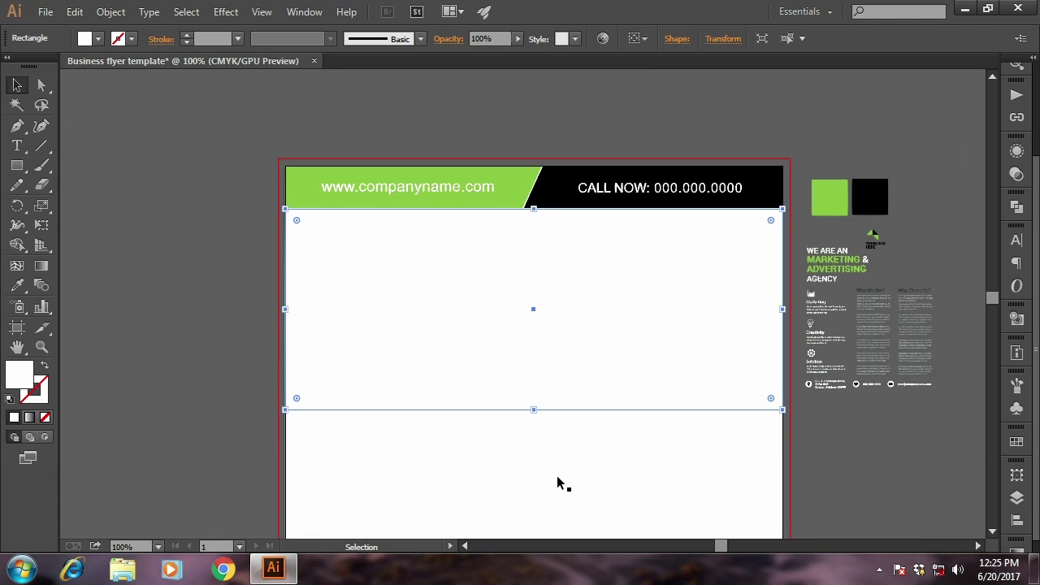
left_click_drag(535, 447, 534, 383)
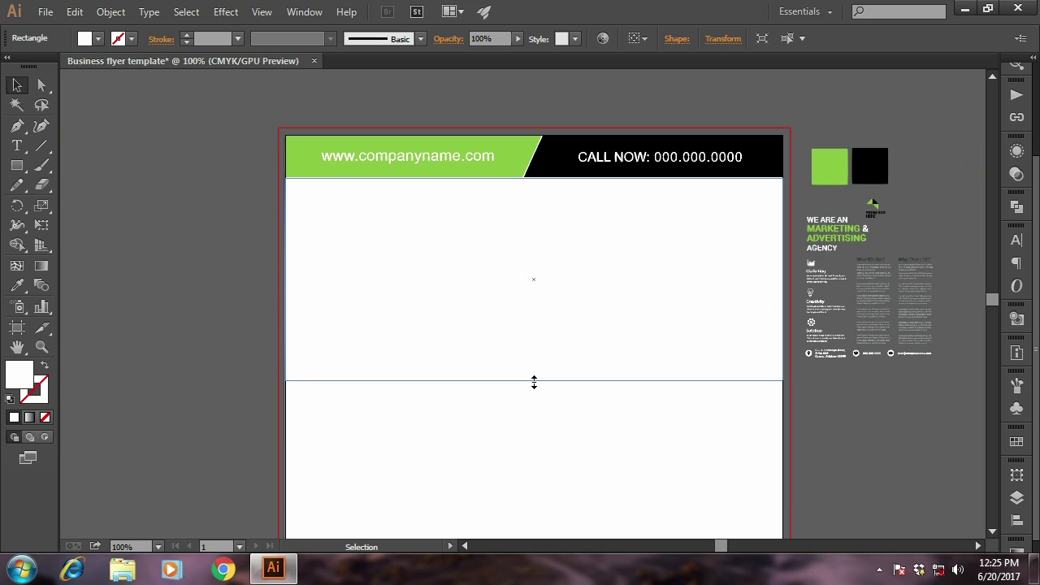
left_click_drag(534, 382, 534, 380)
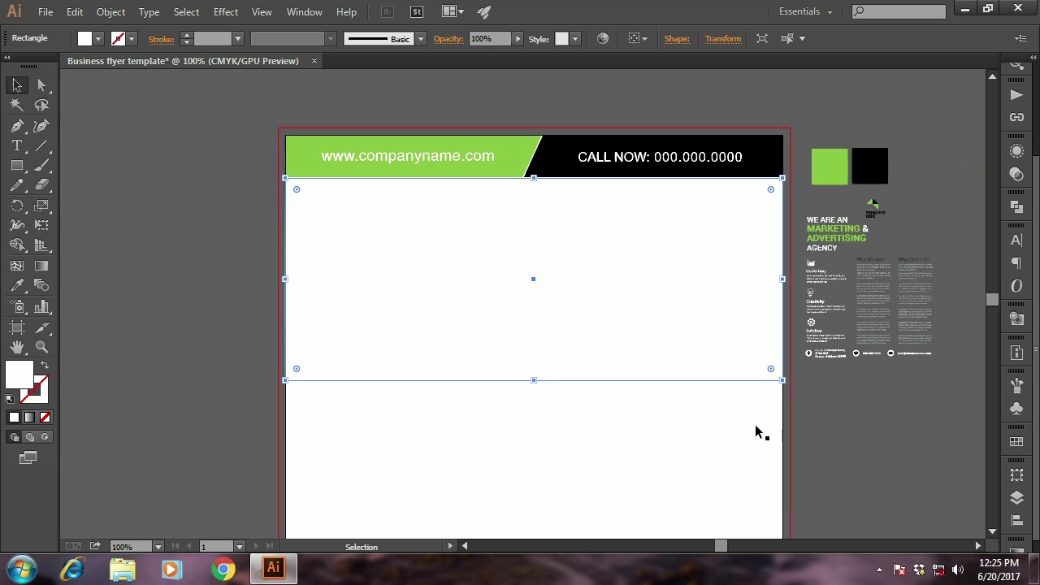
left_click_drag(822, 427, 804, 421)
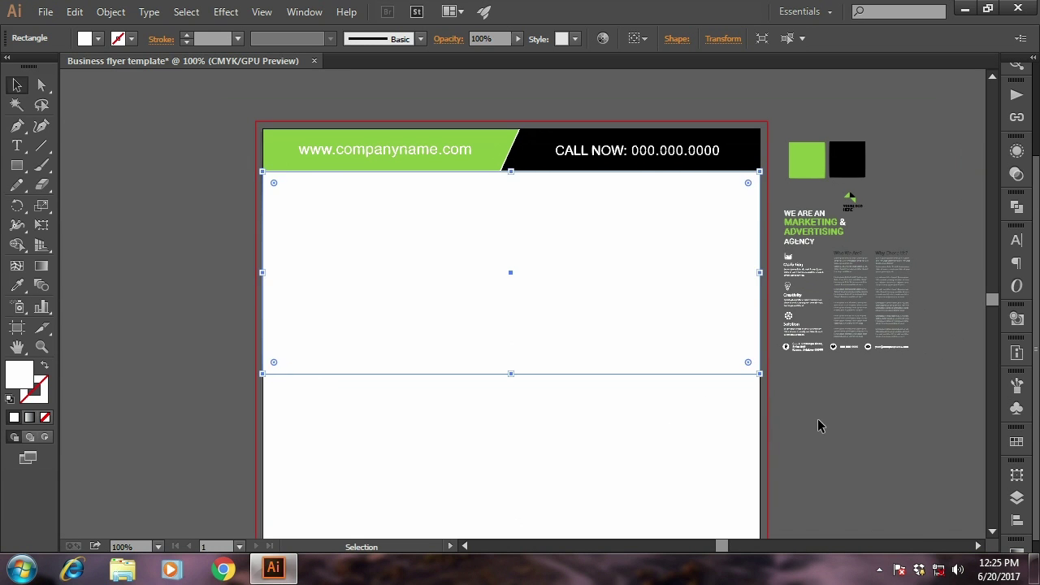
left_click(820, 422)
Fill the rectangle below the header with a dusty pink colour
left_click(37, 11)
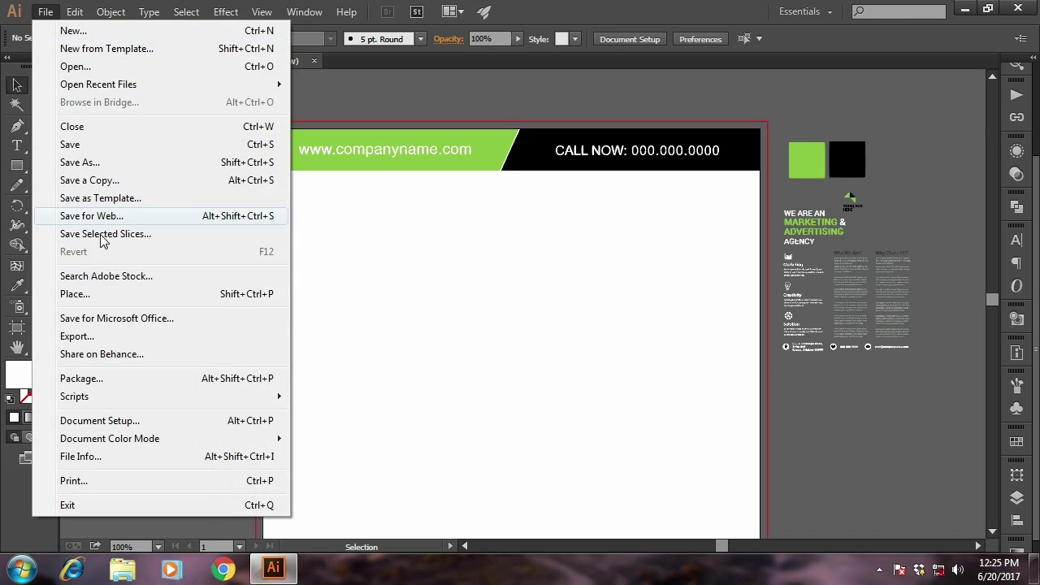
left_click(497, 308)
double_click(24, 374)
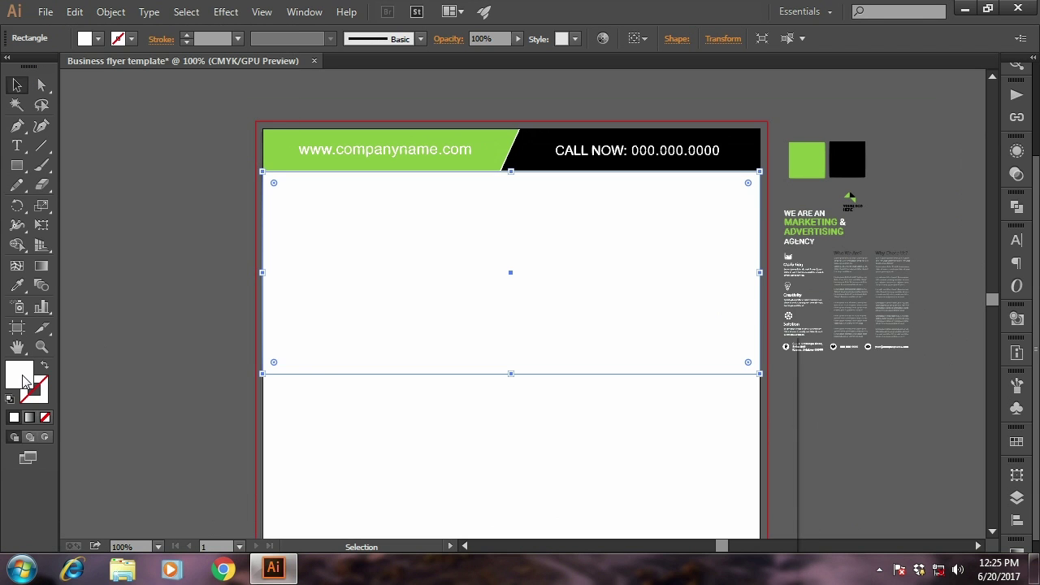
left_click_drag(450, 399, 403, 446)
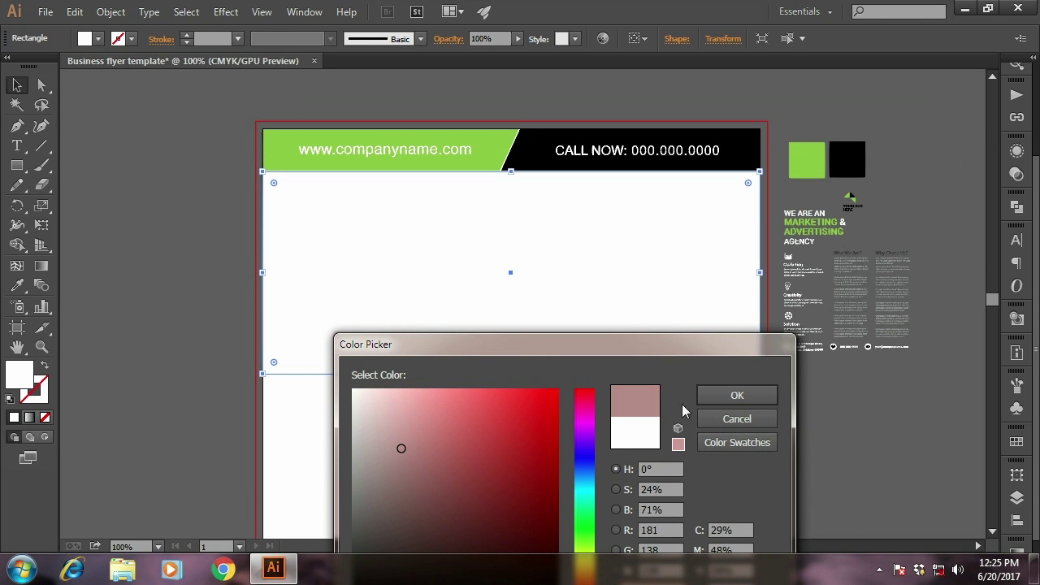
left_click(737, 395)
left_click(223, 344)
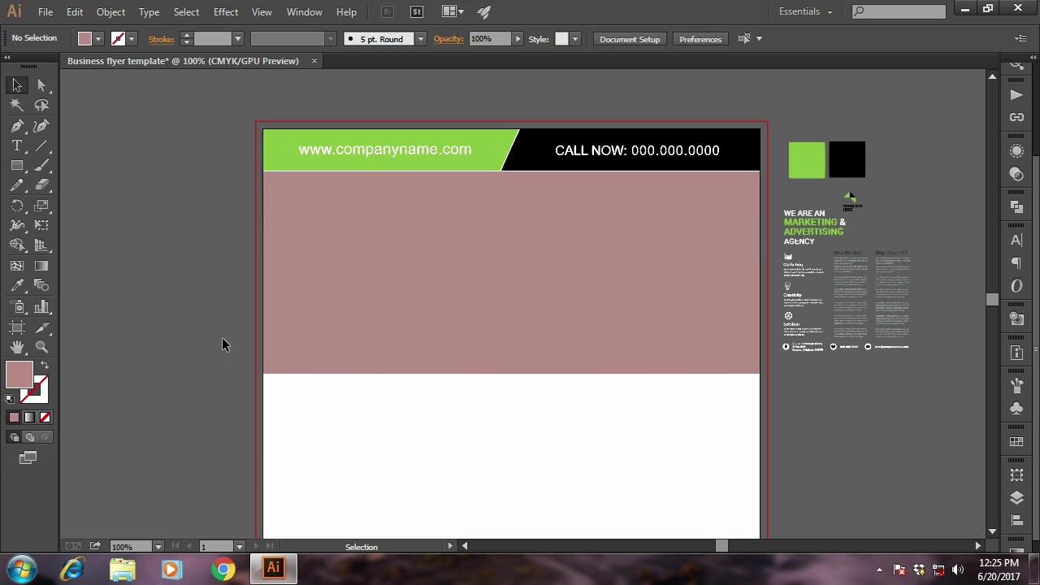
Copy the pink rectangle and paste a duplicate in front of it
left_click(413, 279)
left_click(80, 25)
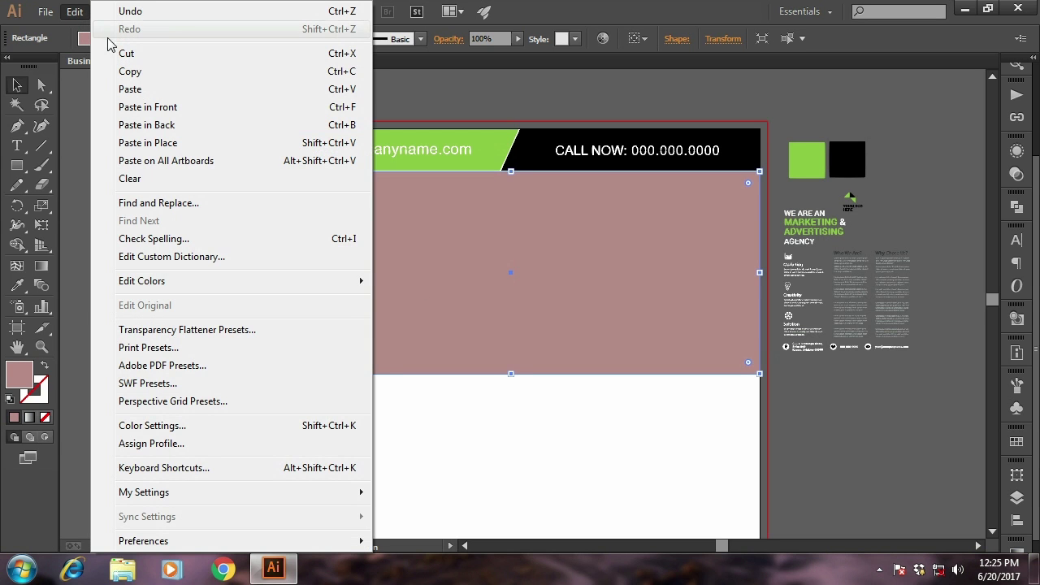
left_click(98, 68)
left_click(75, 13)
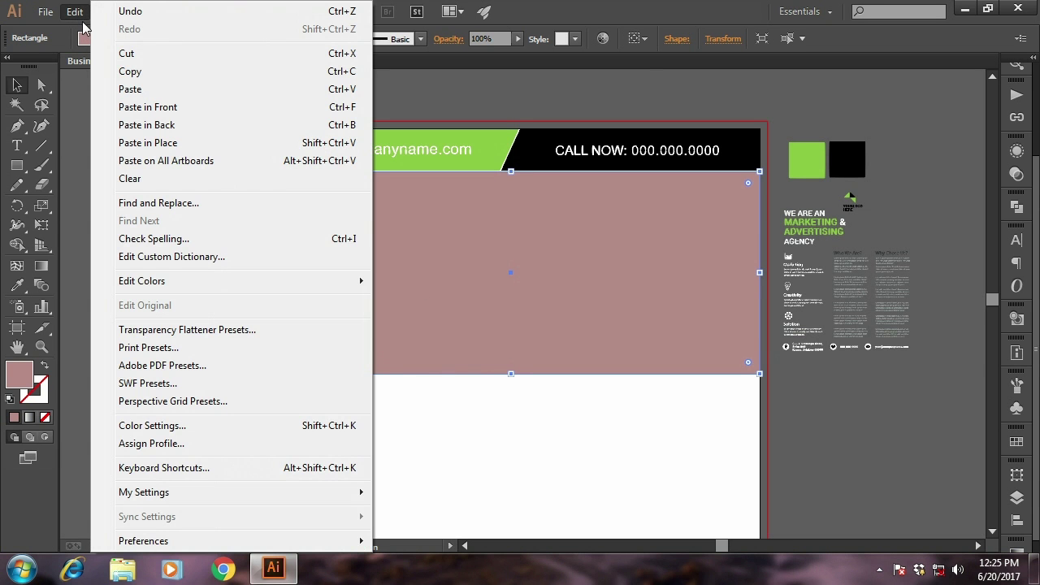
left_click(139, 106)
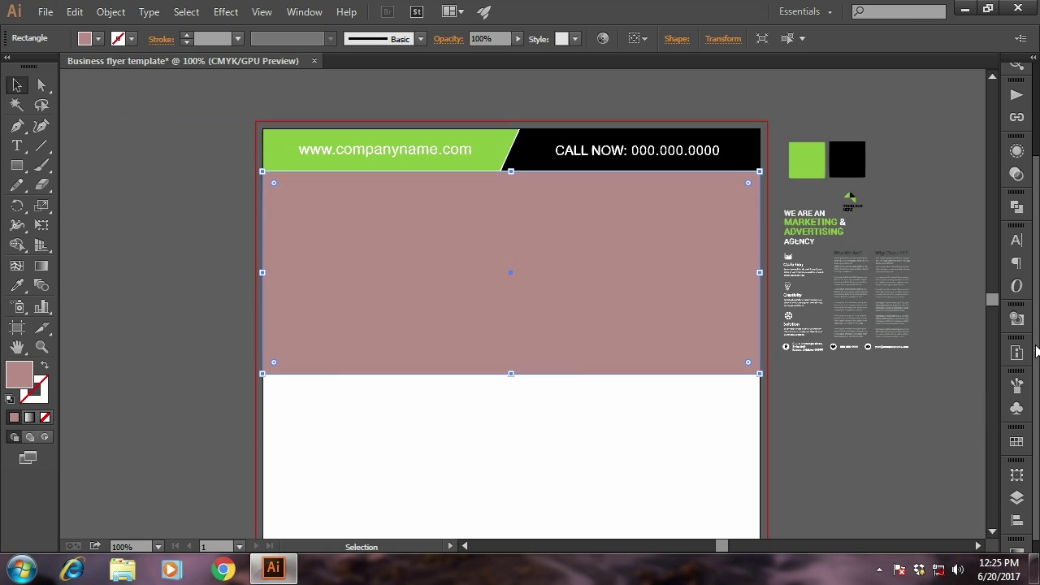
Lock the pink rectangle in the Layers panel and start File > Place
left_click(1016, 482)
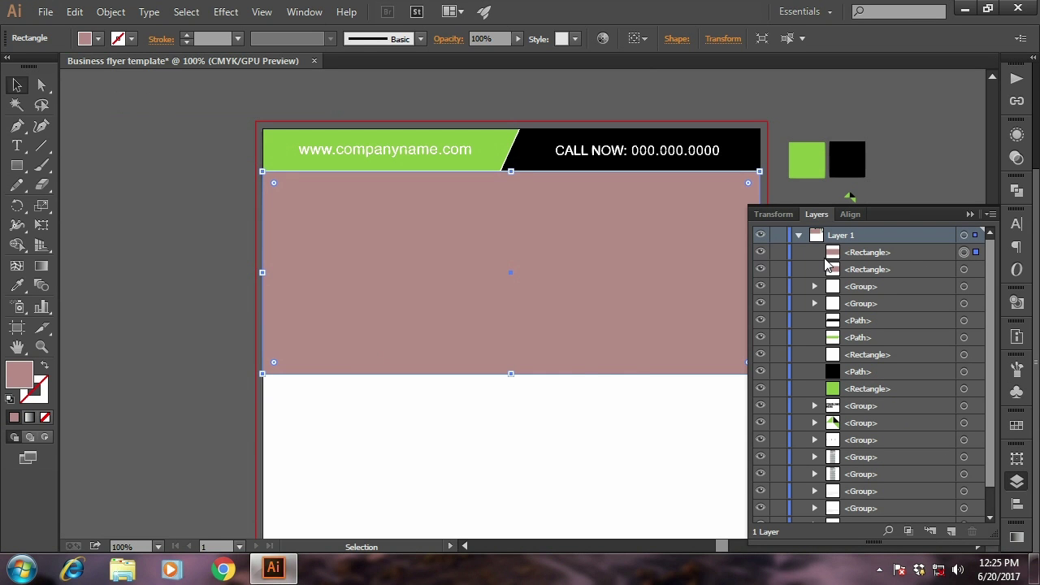
left_click(776, 255)
left_click(969, 215)
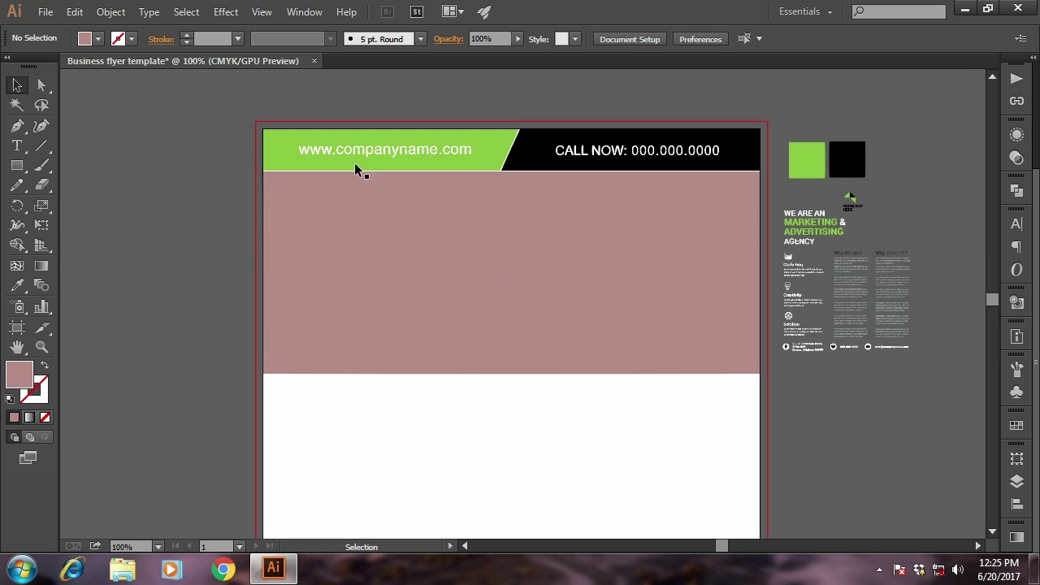
left_click(43, 11)
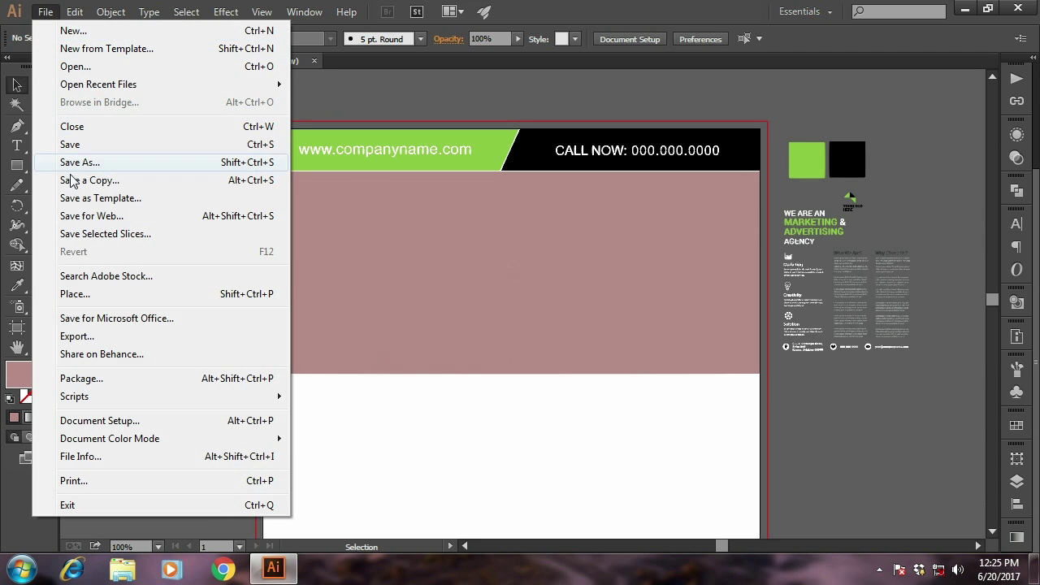
left_click(75, 295)
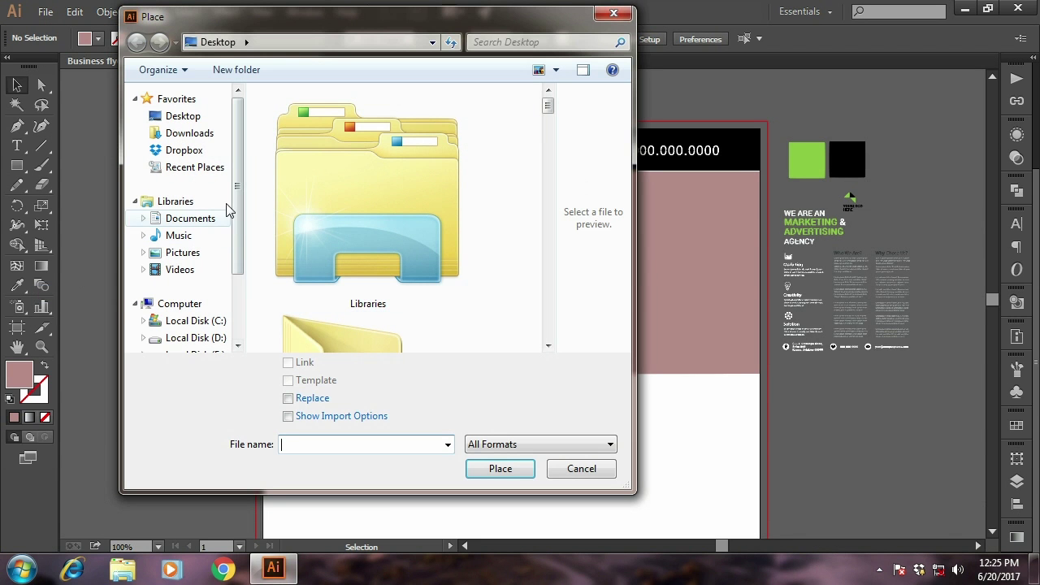
Place the skyscraper-197234 image from Downloads\Image\16
left_click(189, 134)
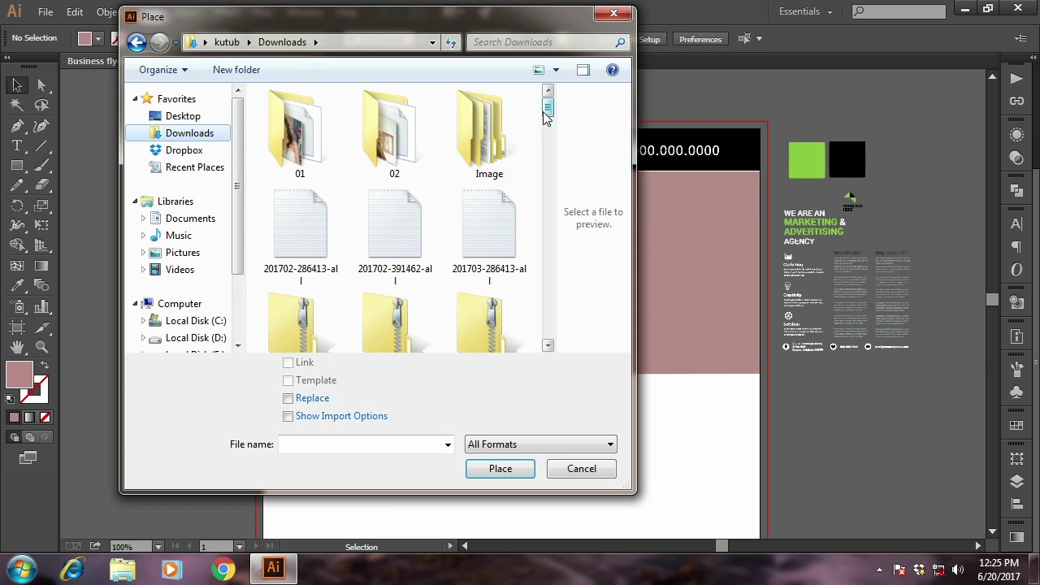
double_click(506, 130)
left_click_drag(550, 151, 549, 311)
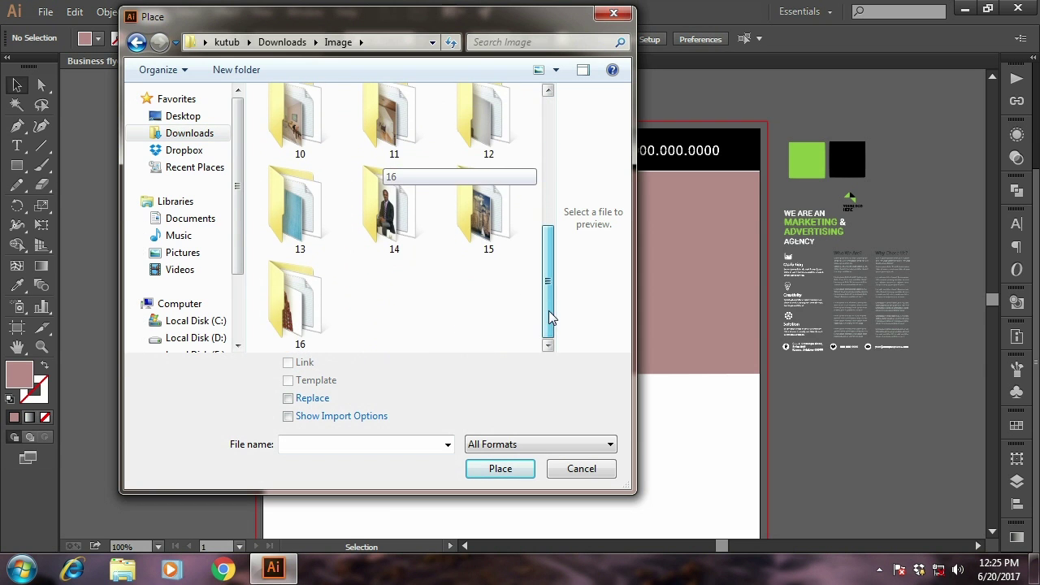
double_click(317, 328)
left_click(403, 158)
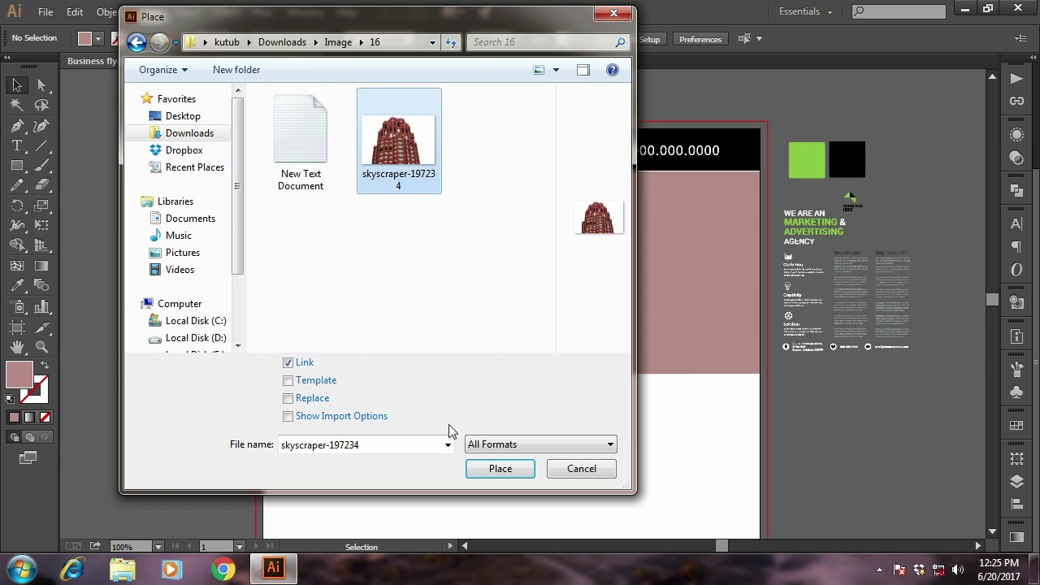
left_click(499, 469)
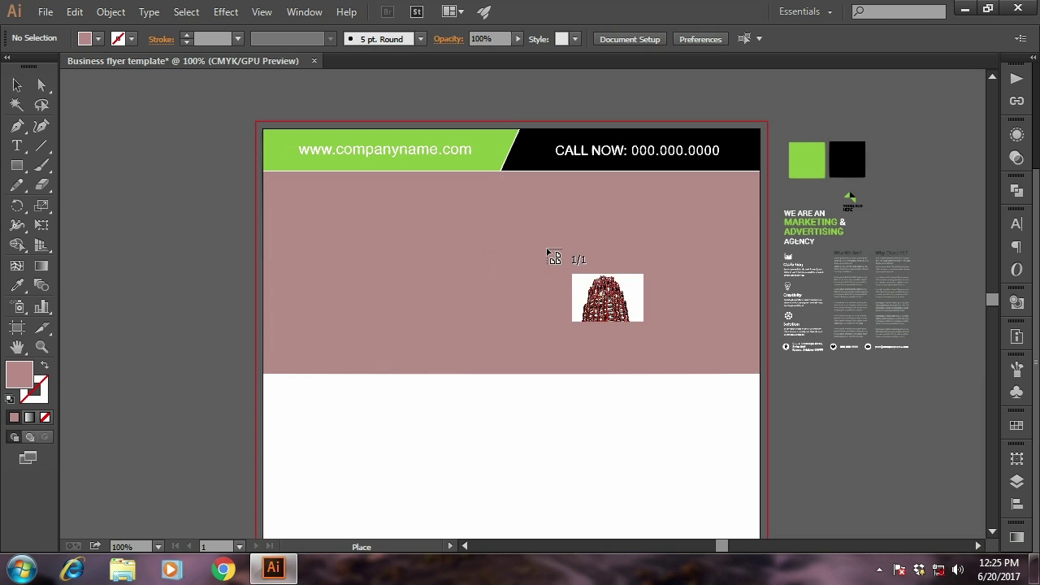
Drag out the skyscraper image on the pink band, enlarge it and align it to the band's top
left_click_drag(537, 216, 770, 414)
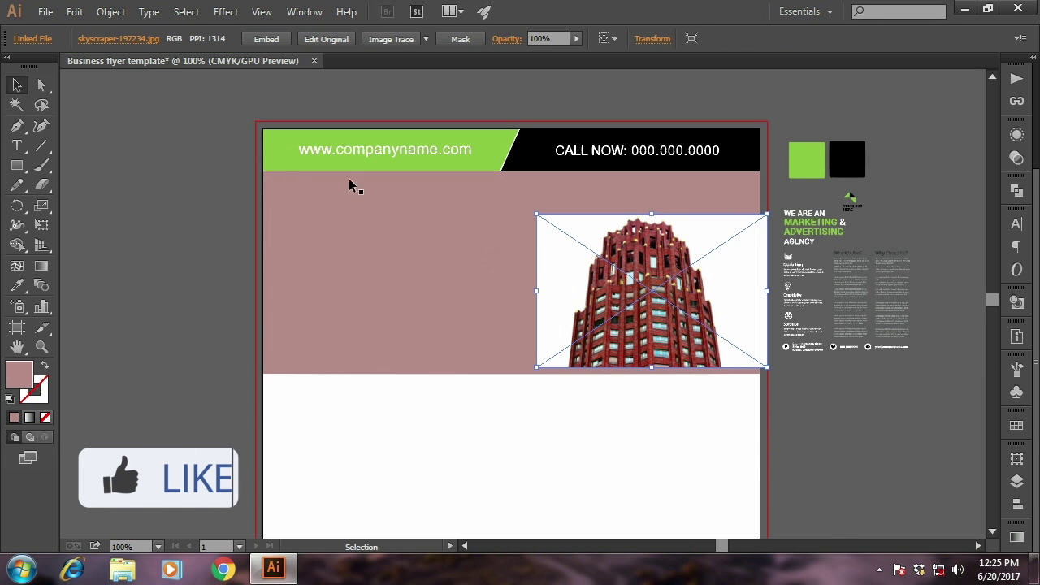
left_click(114, 174)
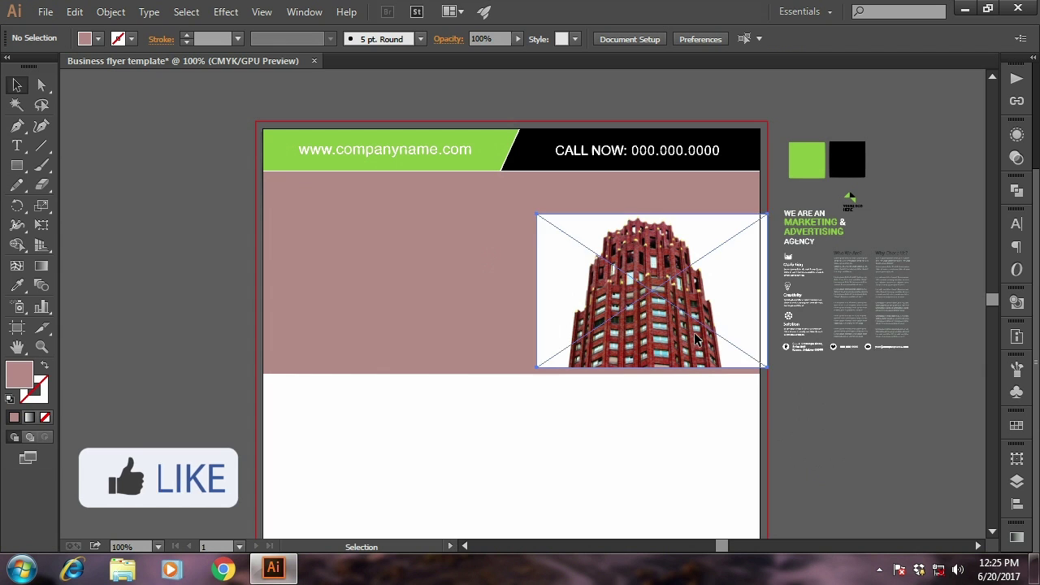
mouse_move(697, 340)
left_mouse_down()
mouse_move(678, 342)
mouse_move(689, 346)
left_mouse_up()
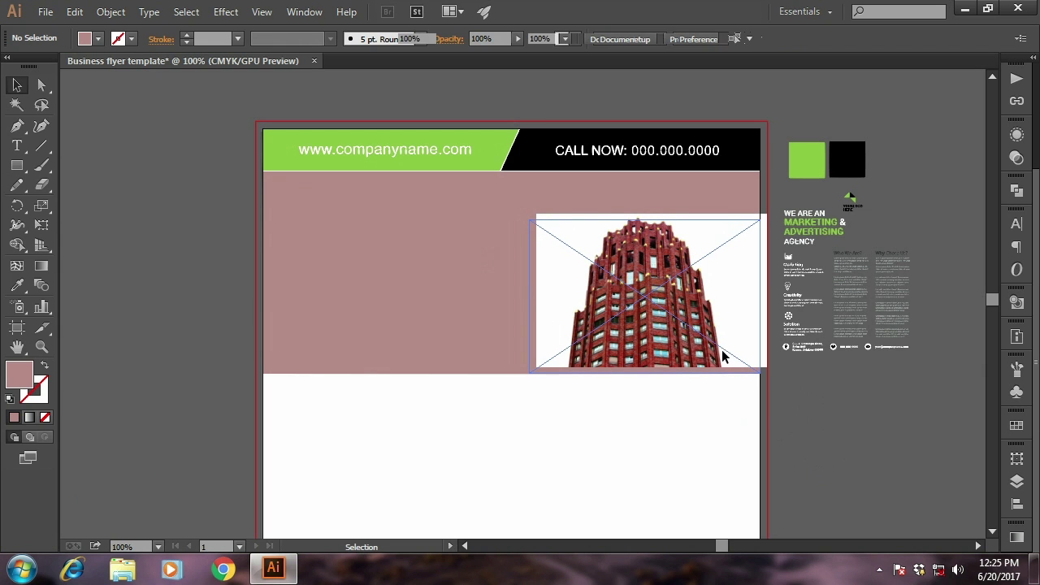
left_click_drag(761, 375, 788, 395)
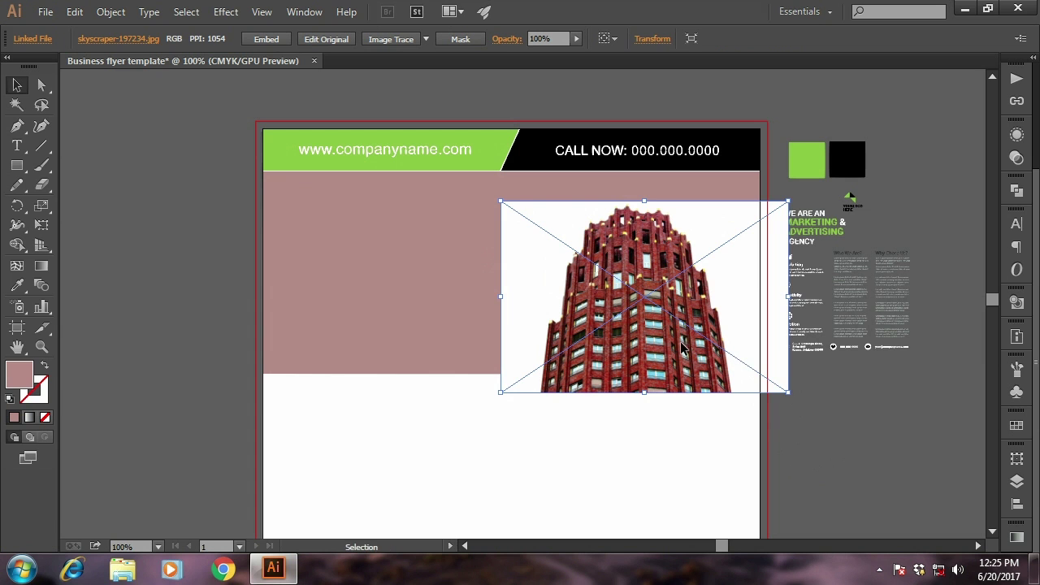
left_click_drag(687, 350, 679, 322)
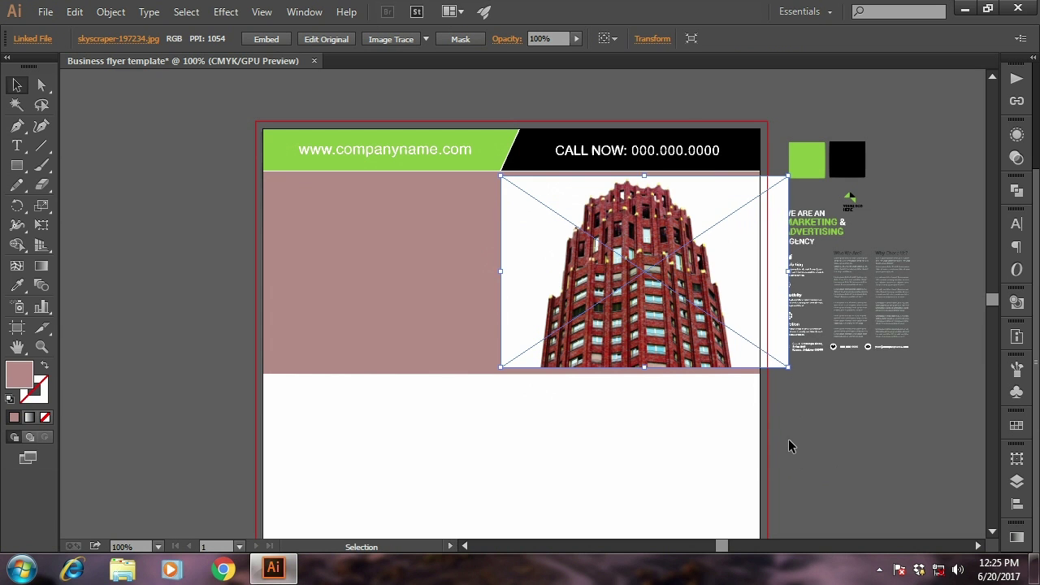
left_click(788, 439)
Enlarge the image slightly to cover the band and nudge it down one step
left_click(673, 324)
key("ctrl+equal")
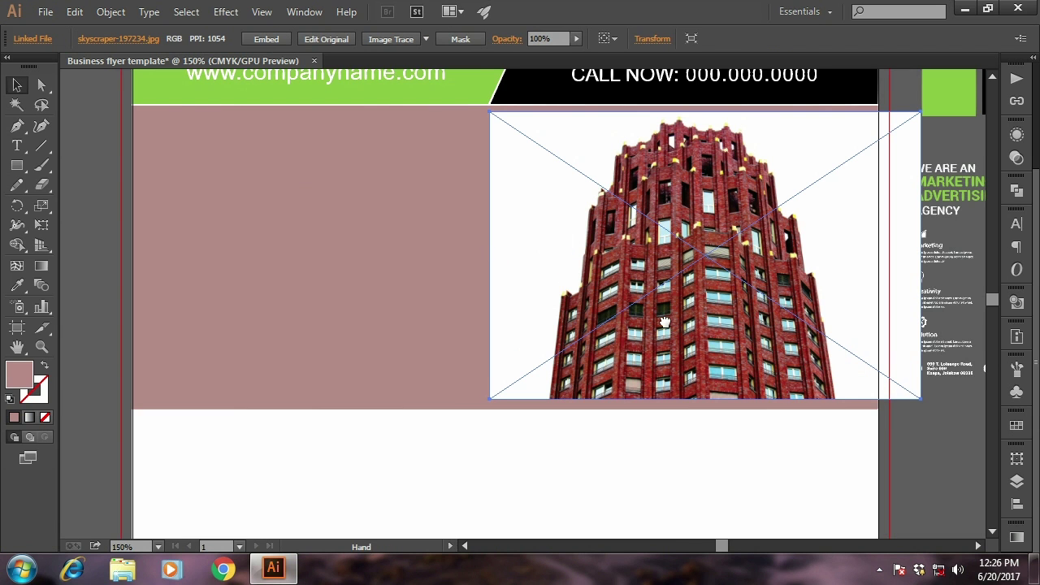
scroll(715, 441, "right", 2)
left_click_drag(833, 402, 838, 405)
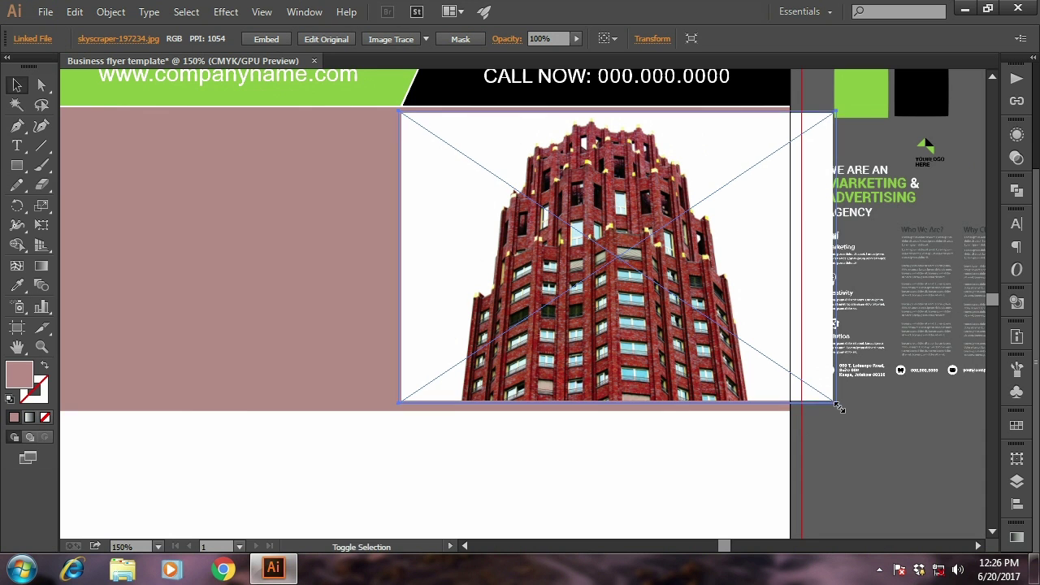
key("Down")
key("Down")
key("Down")
key("Down")
key("Down")
key("Down")
key("Down")
left_click(838, 454)
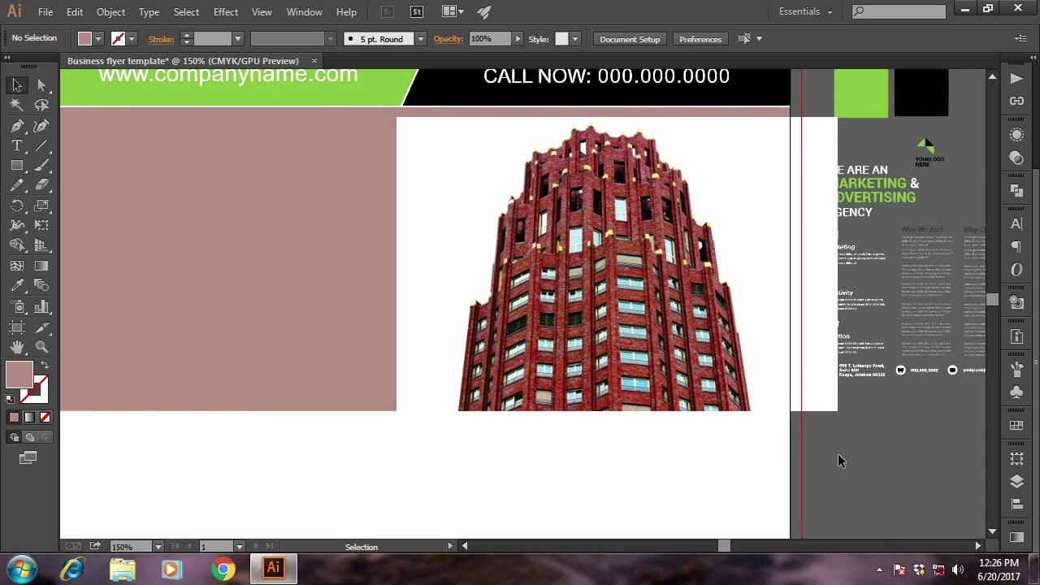
Check the fit zoomed out and nudge the image one step left
key("ctrl+equal")
key("ctrl+minus")
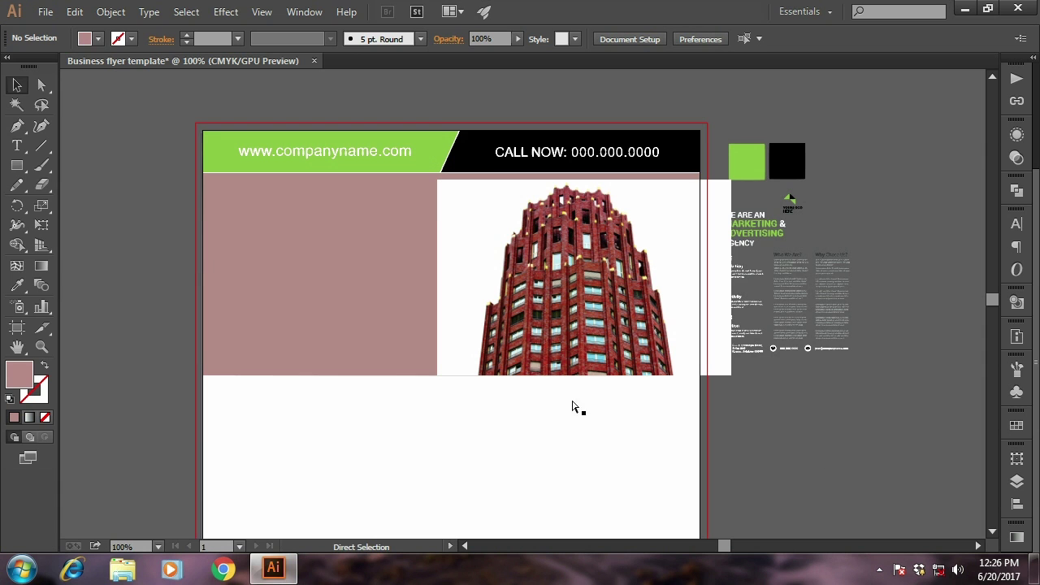
key("v")
left_click_drag(533, 382, 542, 383)
left_click(555, 325)
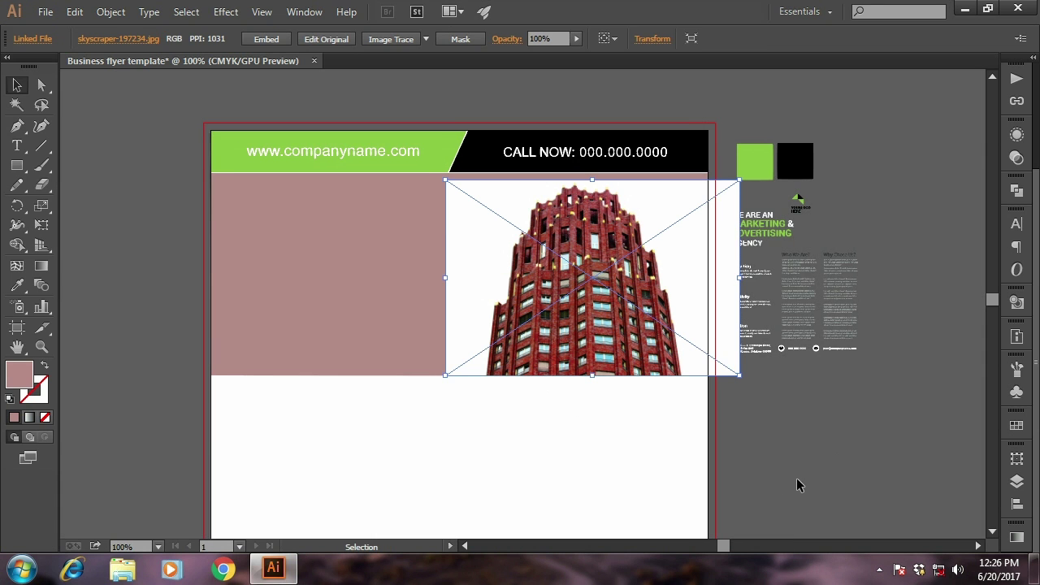
key("Left")
key("Left")
key("Left")
left_click(807, 457)
Move the linked image beneath the band rectangle and make a clipping mask from both
left_click(1017, 482)
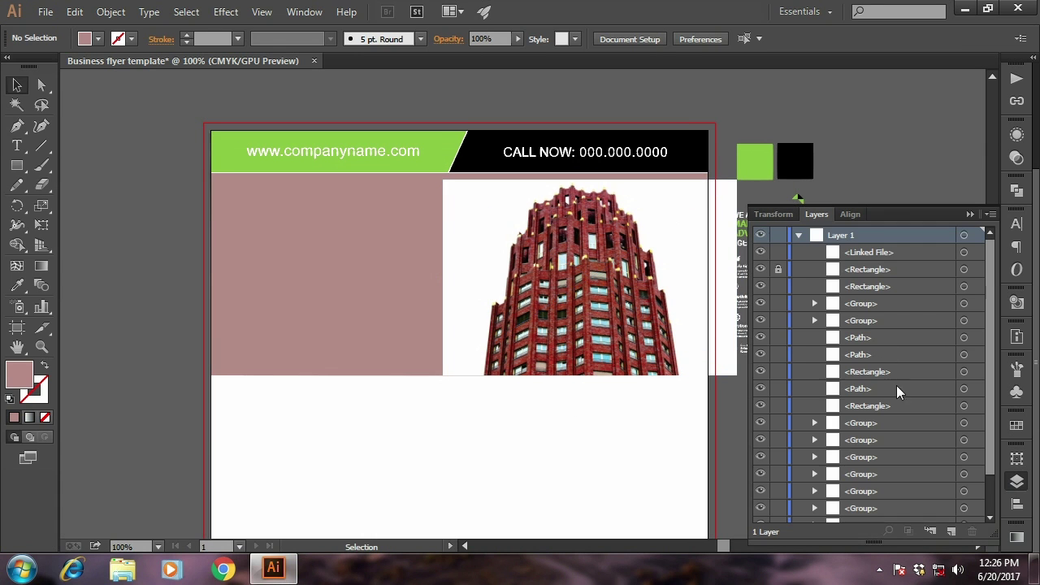
left_click_drag(851, 256, 858, 292)
left_click(964, 269)
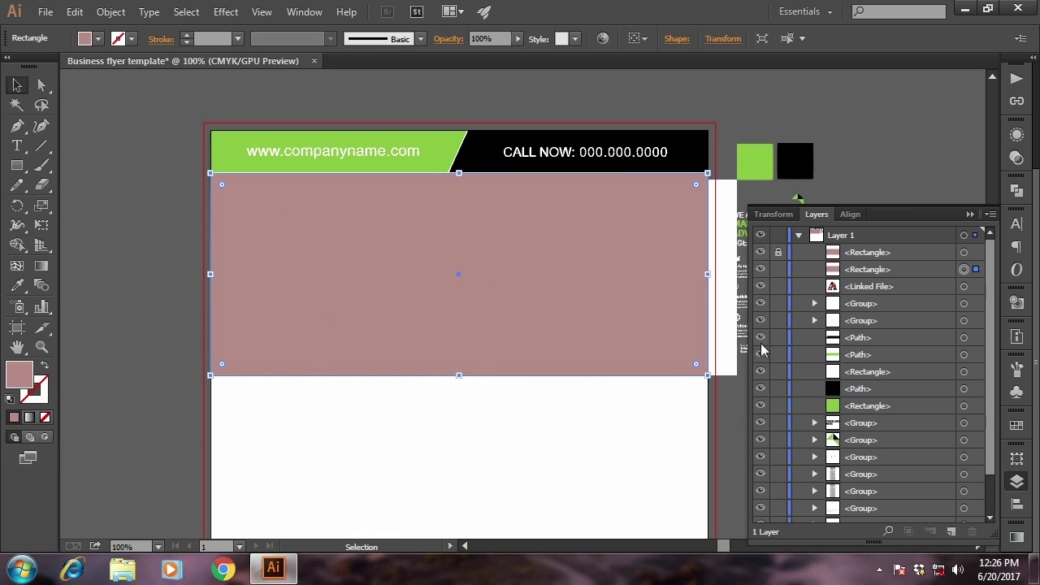
left_click(728, 366, "shift")
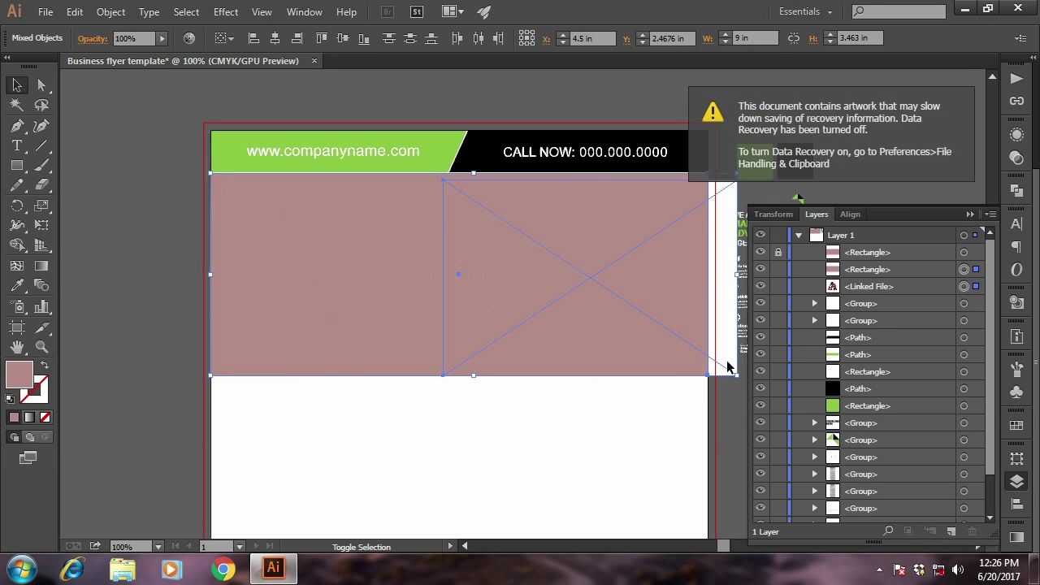
left_click(110, 12)
mouse_move(192, 508)
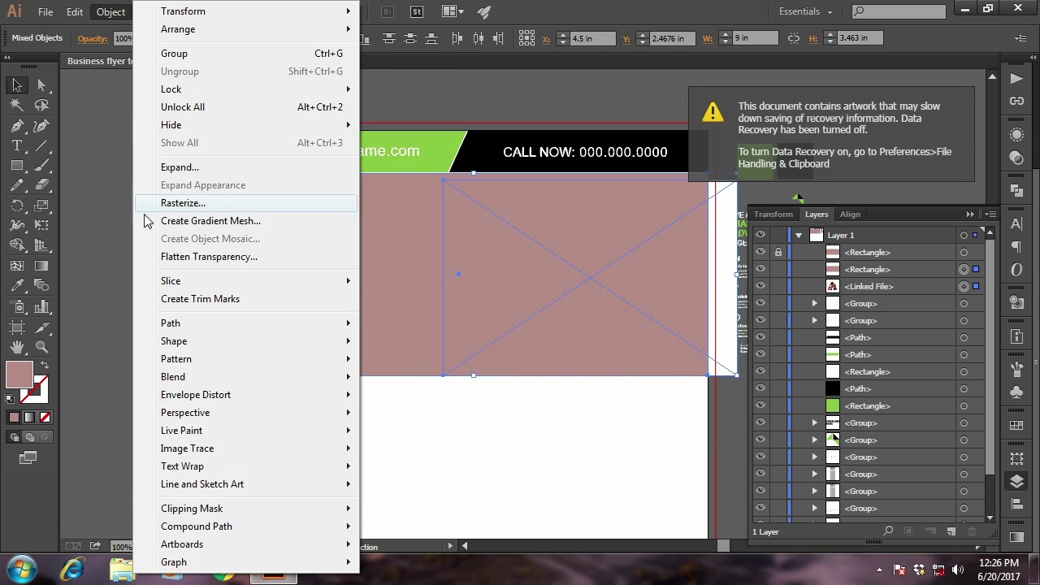
left_click(426, 509)
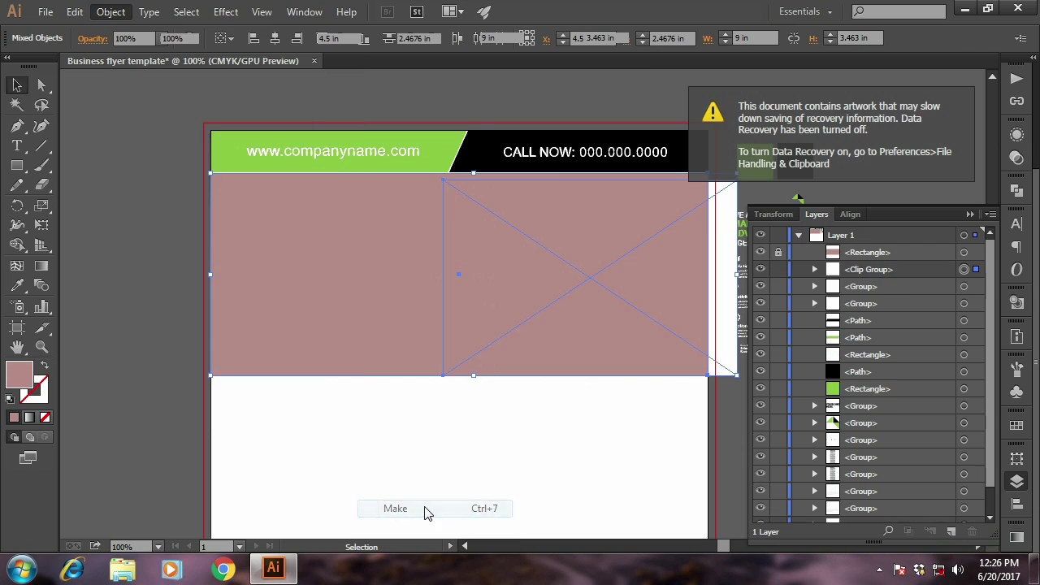
Hide the top pink rectangle to check the clip, then show and select it again
left_click(763, 252)
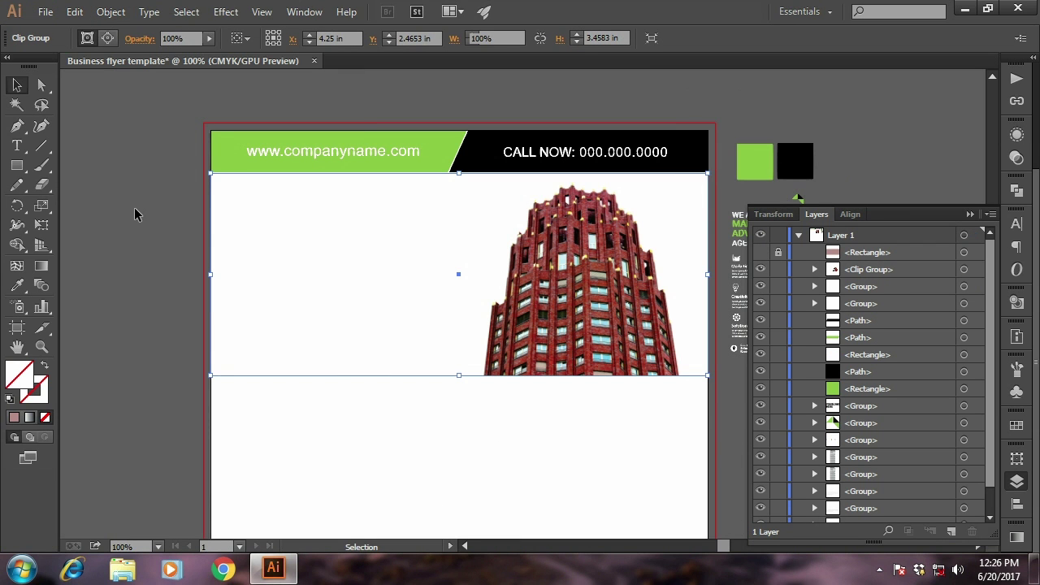
left_click(136, 212)
left_click_drag(503, 310, 488, 310)
left_click(533, 323)
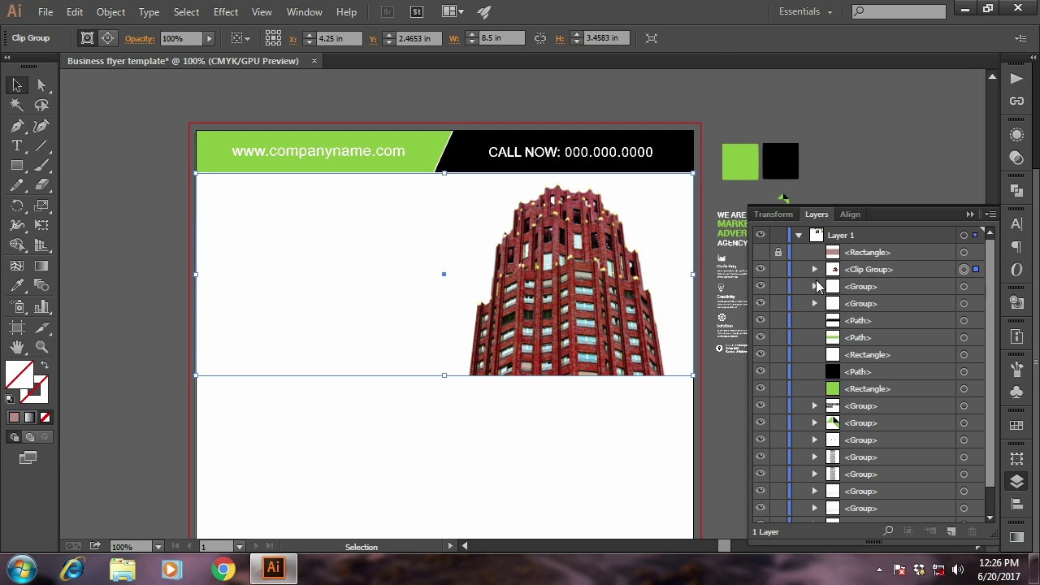
left_click(761, 253)
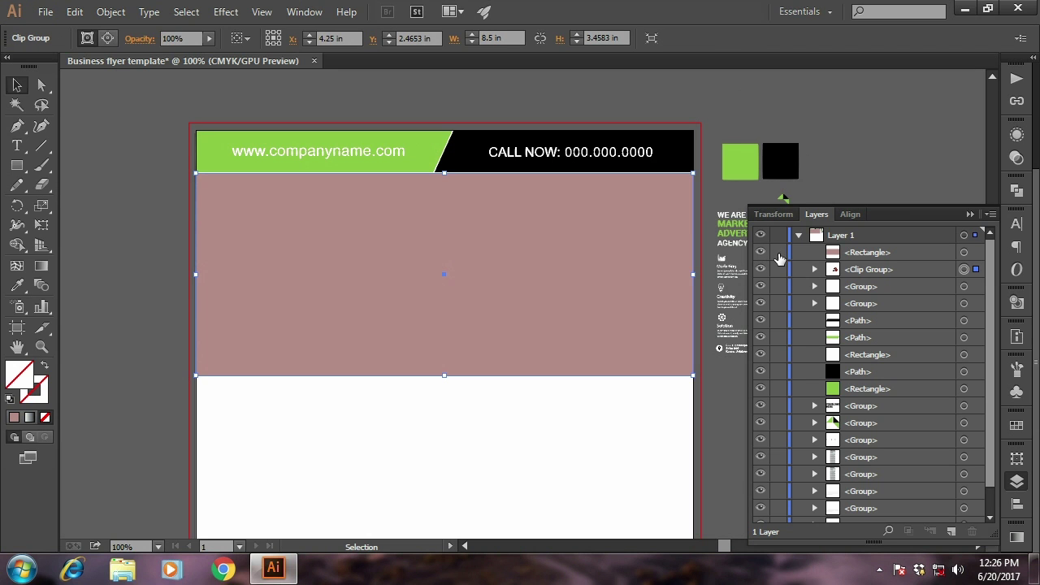
left_click(963, 253)
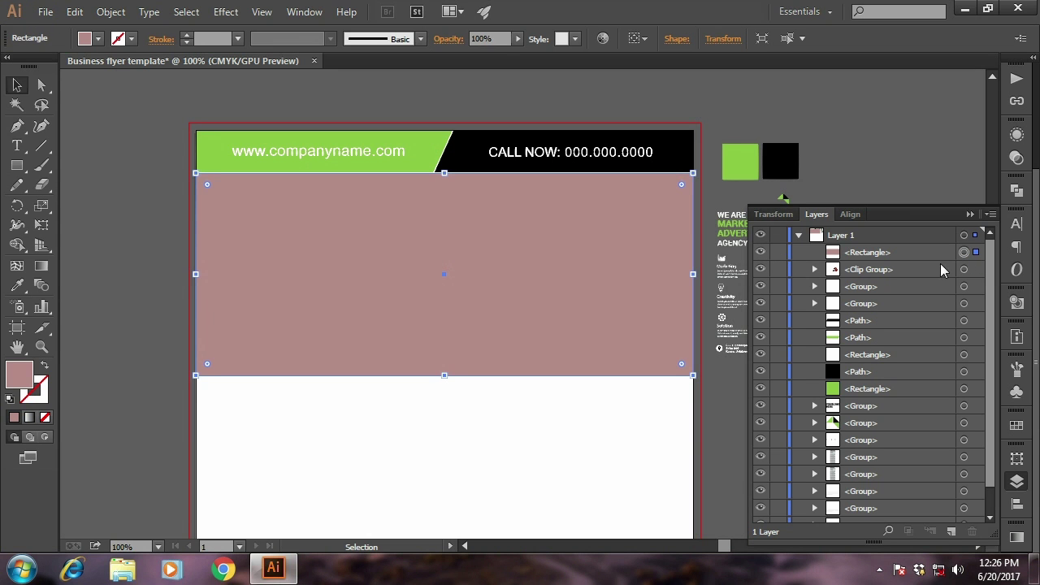
Give the top rectangle a gradient fill and float the Gradient panel
left_click(17, 285)
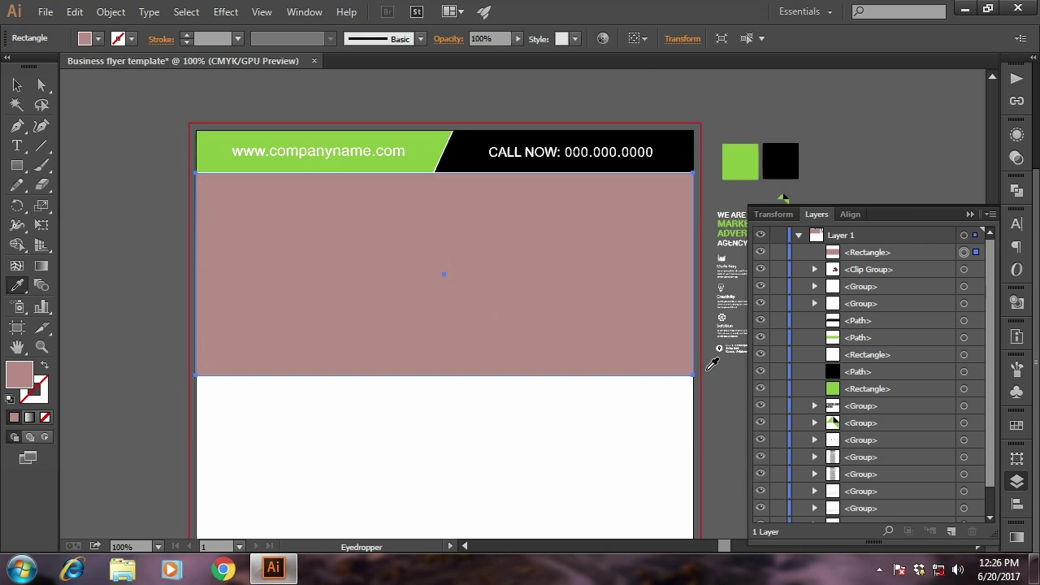
left_click(1016, 537)
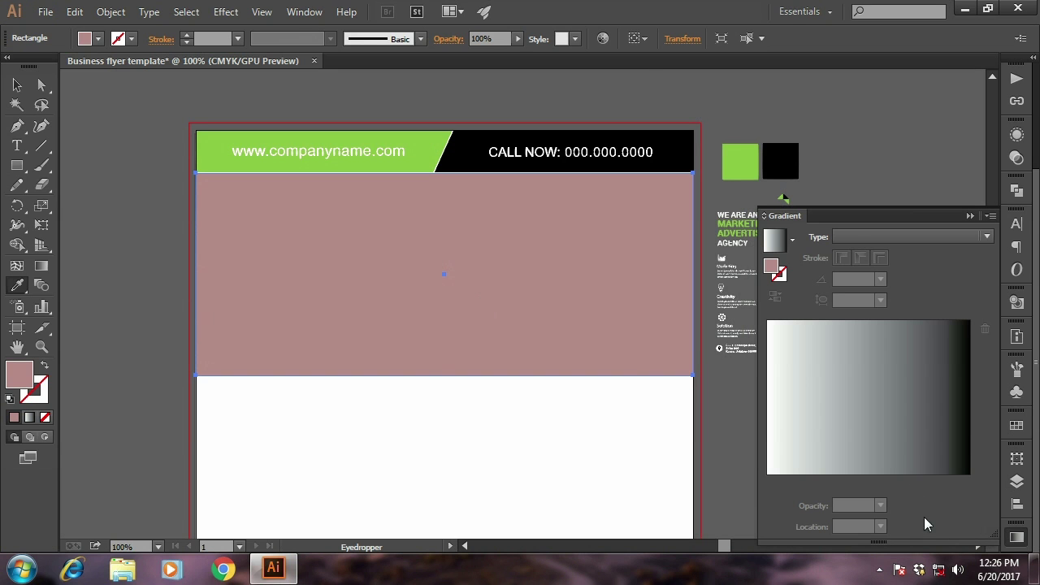
left_click(907, 444)
left_click_drag(898, 216, 872, 242)
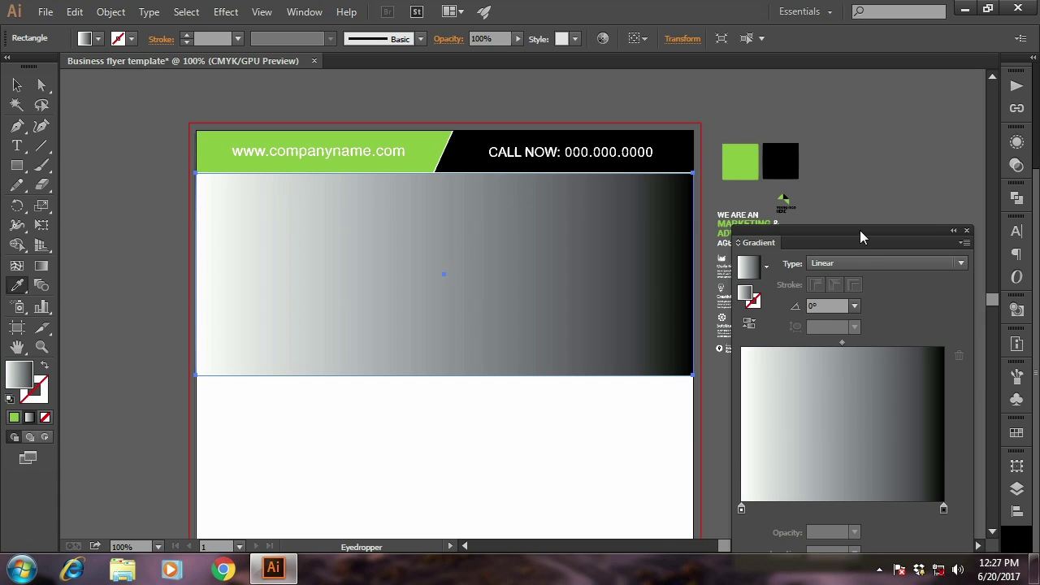
left_click_drag(862, 237, 775, 239)
Make the gradient's left stop light green and set the midpoint location to 72%
left_click(1017, 432)
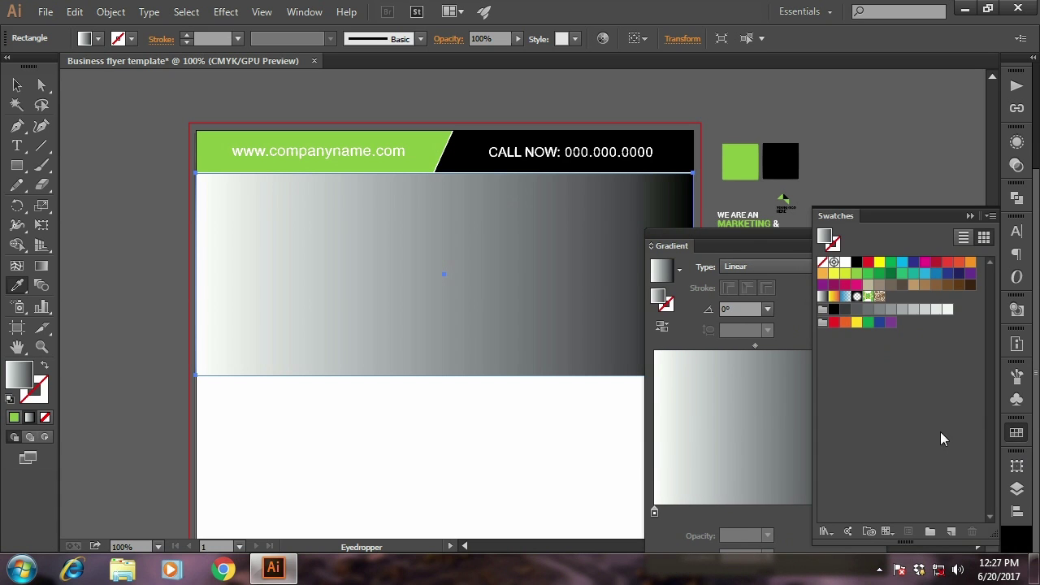
left_click(857, 275)
left_click(654, 511)
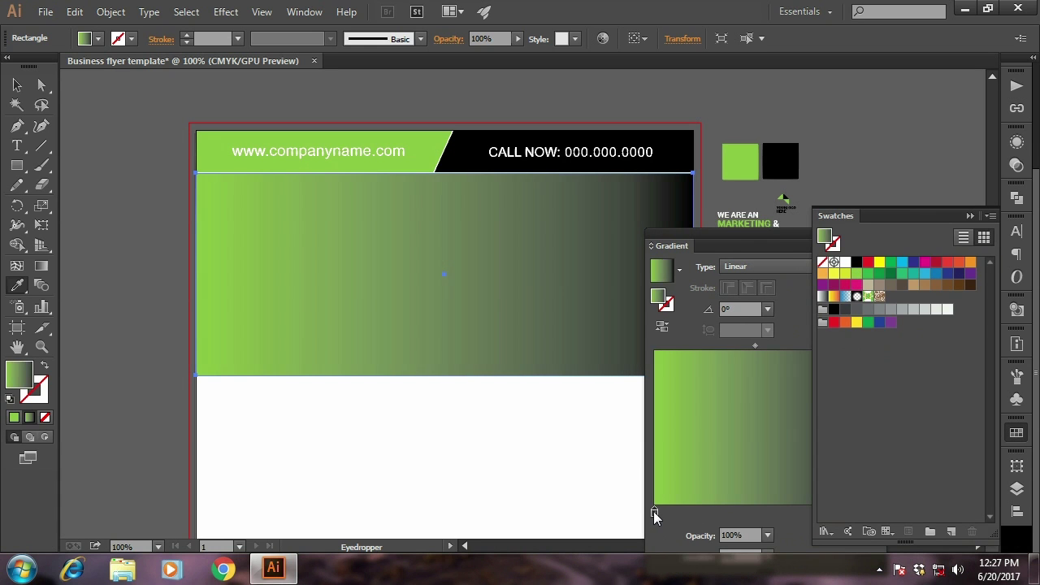
left_click(969, 215)
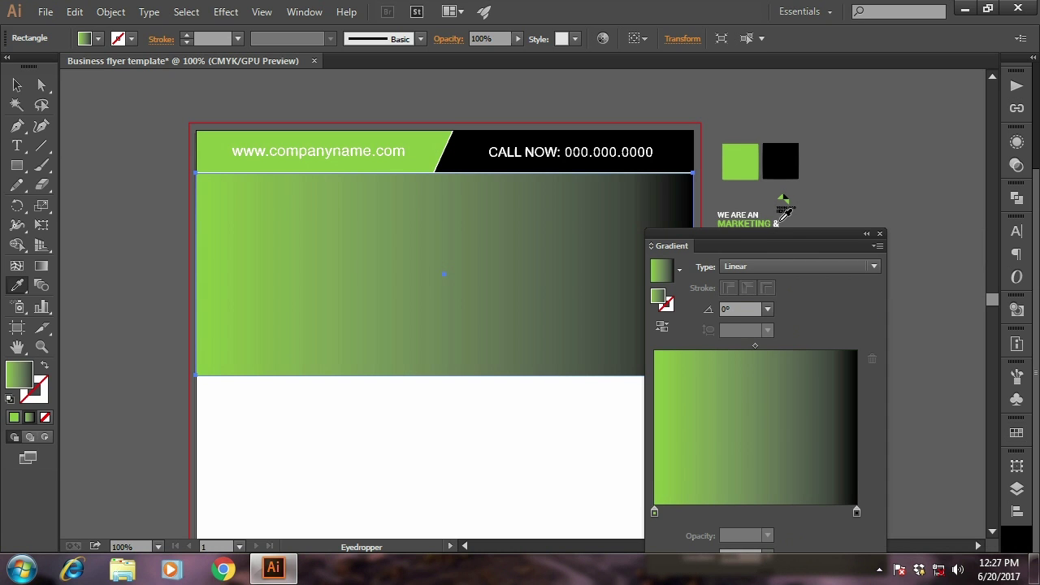
left_click_drag(795, 234, 810, 191)
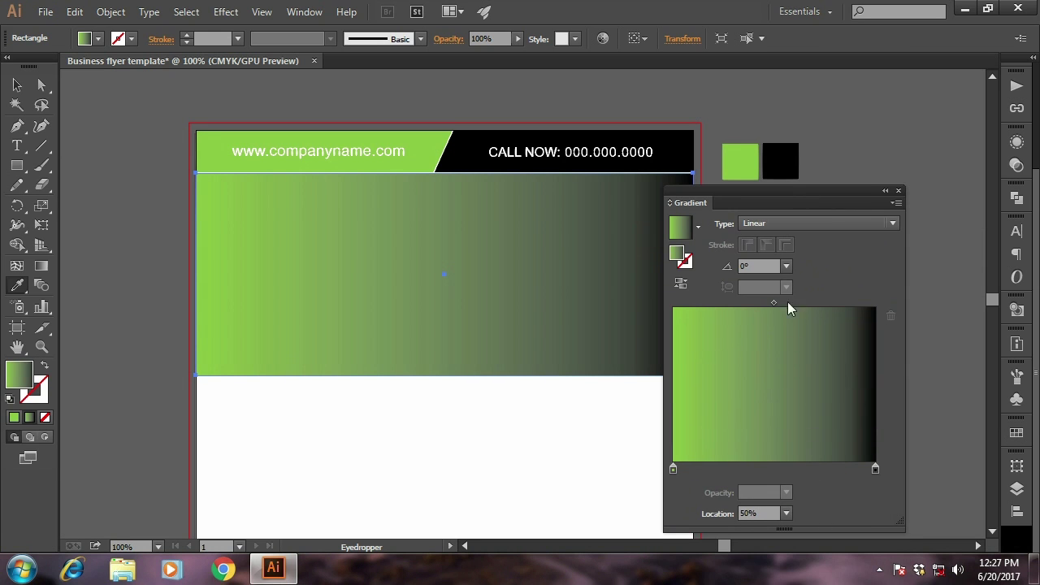
left_click(770, 512)
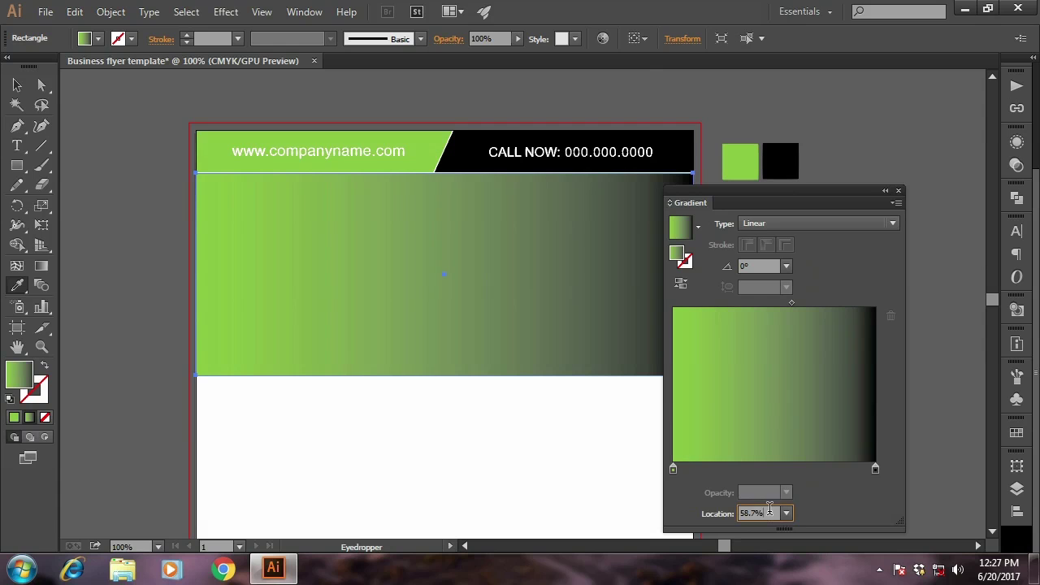
type("72")
key("Return")
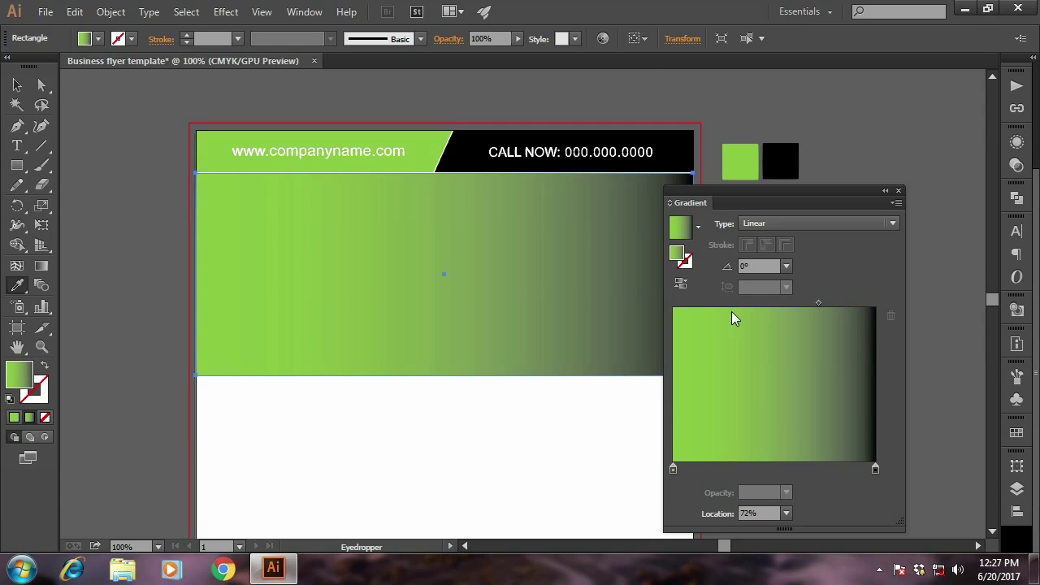
Reverse the gradient so black is on the left, keeping the midpoint at 72%
left_click(686, 285)
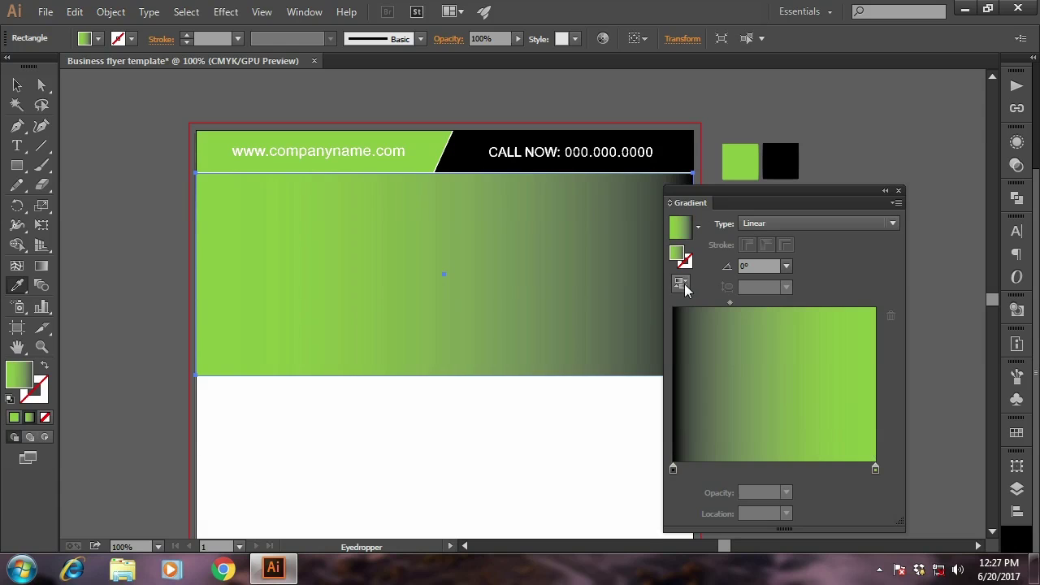
left_click_drag(730, 303, 837, 304)
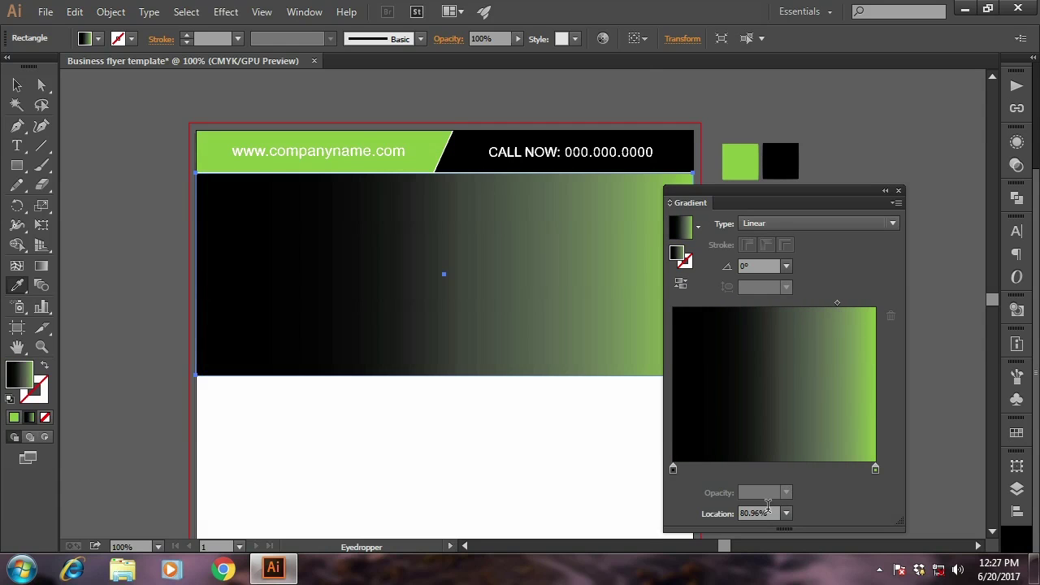
left_click_drag(768, 513, 740, 513)
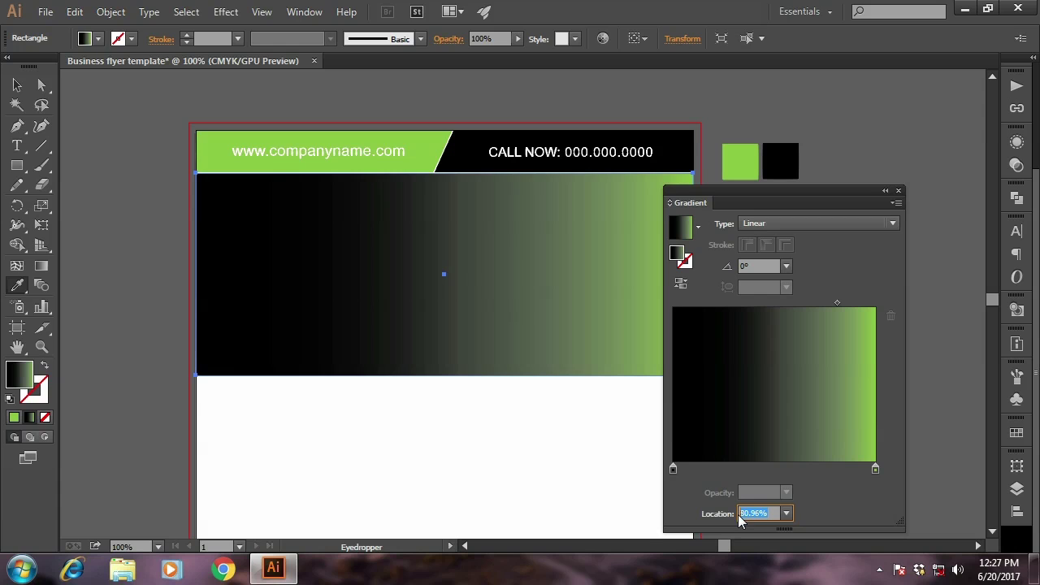
type("72")
key("Return")
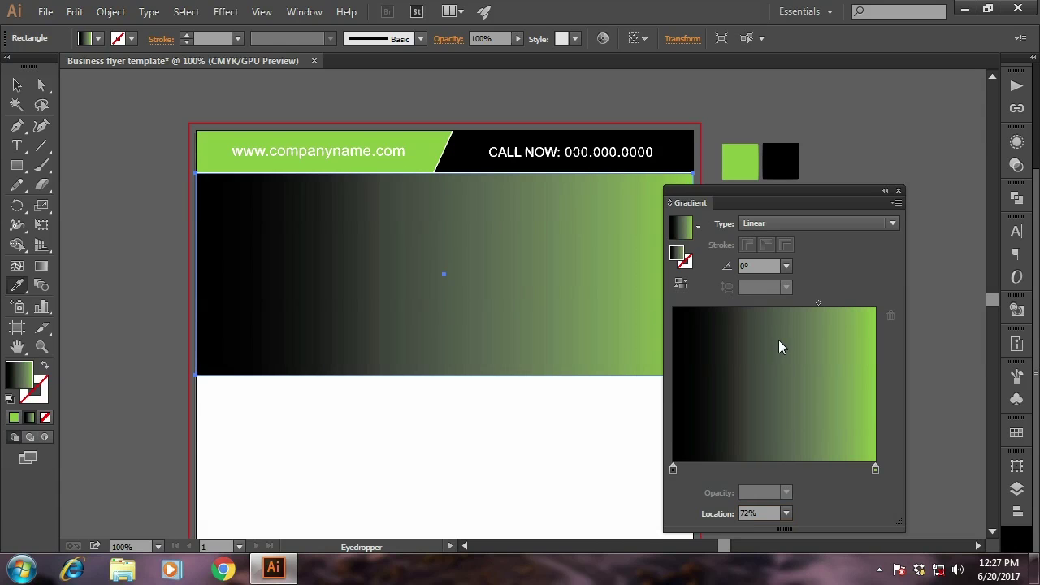
left_click(885, 192)
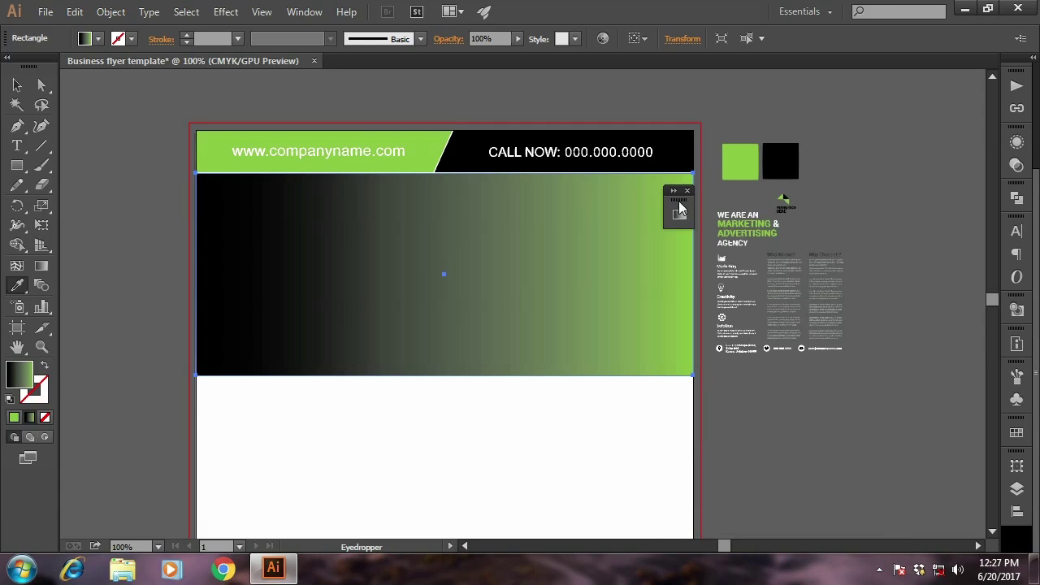
Set the band's transparency blend mode to Multiply over the photo
left_click_drag(680, 209, 1021, 530)
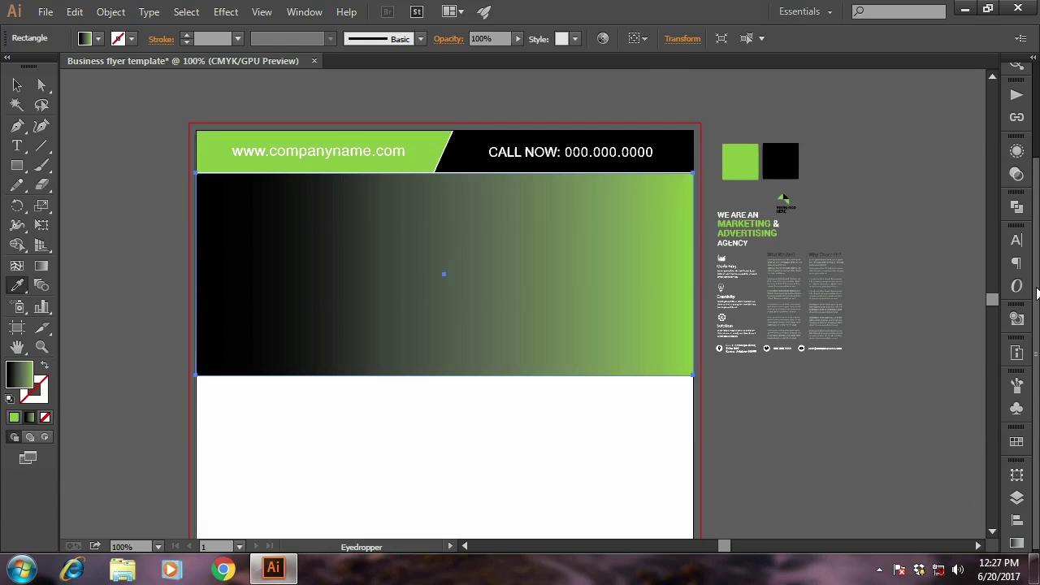
left_click_drag(1037, 304, 1037, 290)
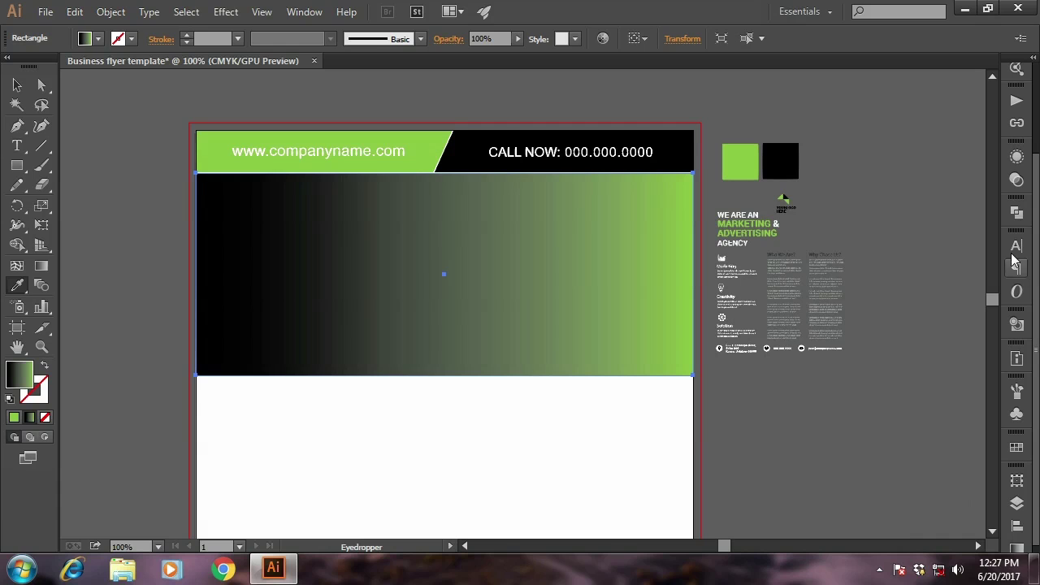
left_click(1017, 180)
left_click(864, 166)
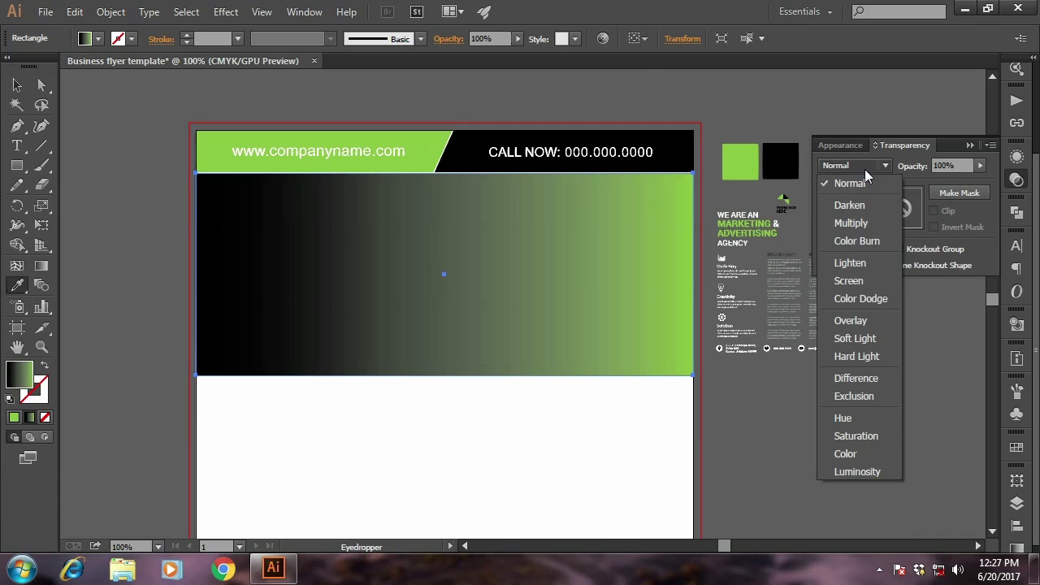
left_click(858, 218)
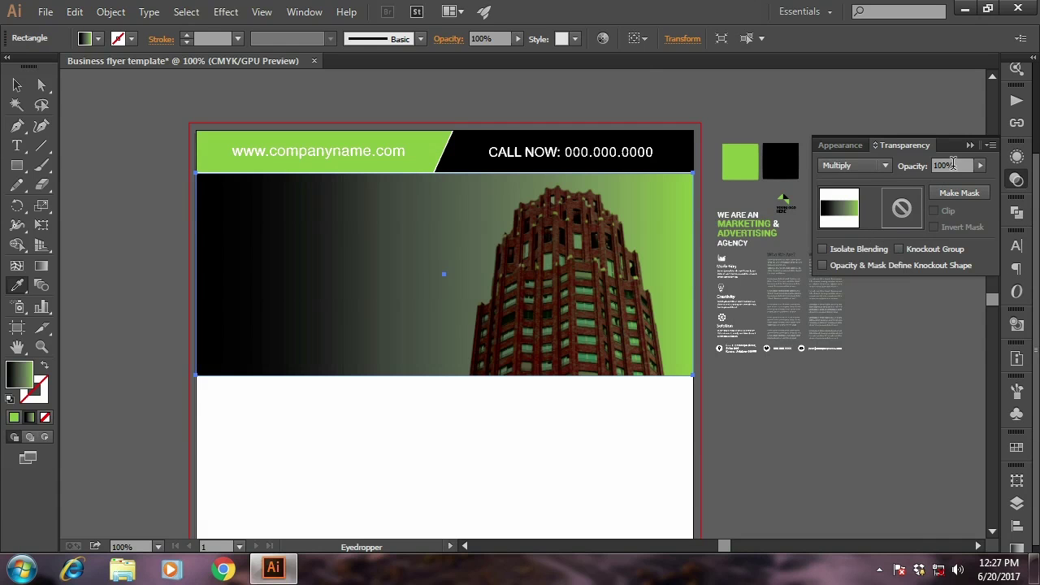
left_click(971, 145)
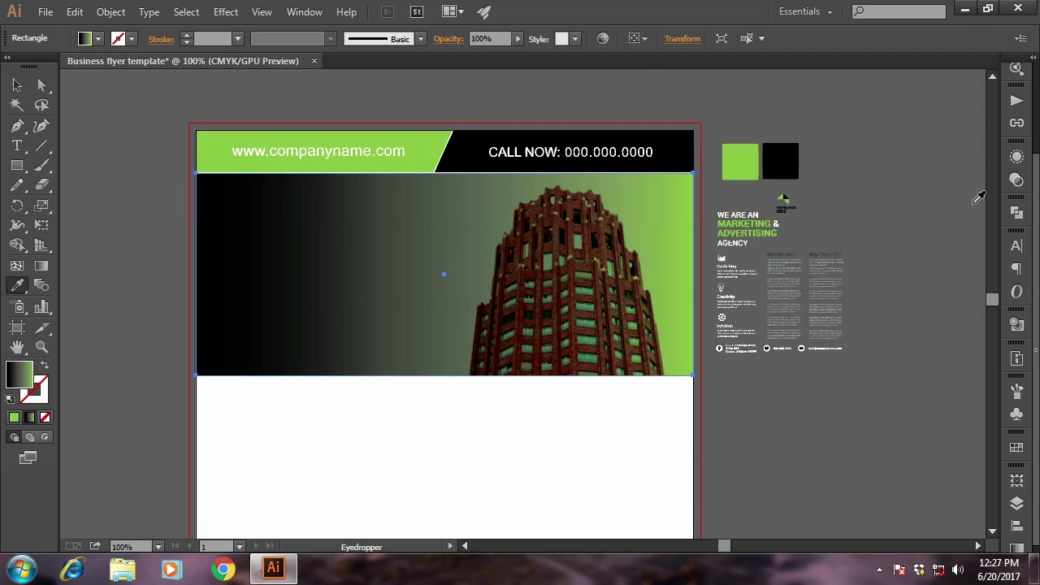
Shift and stretch the gradient bar across the band with the Gradient tool
left_click(16, 84)
left_click(41, 145)
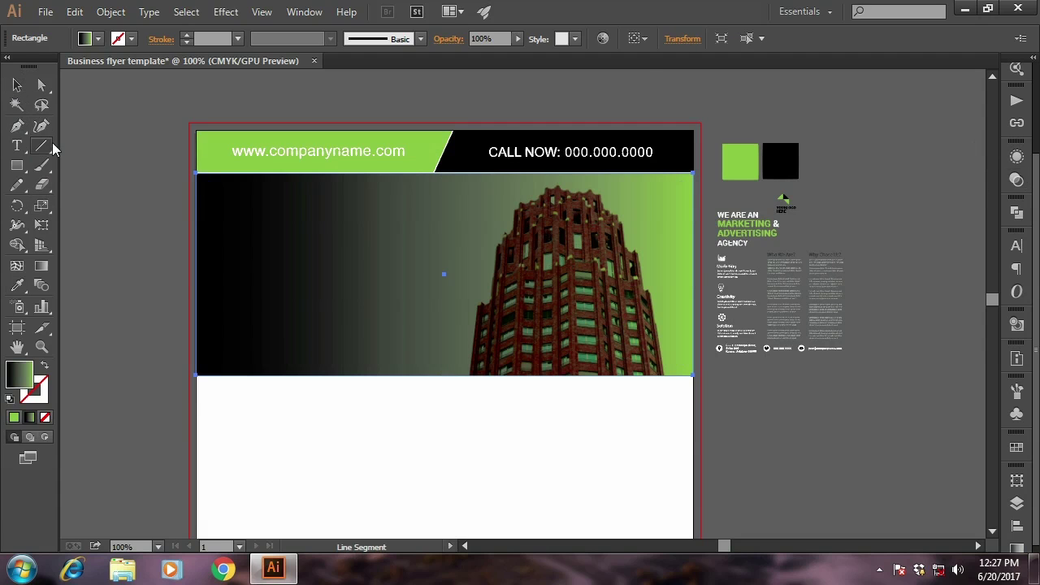
left_click_drag(291, 346, 327, 347)
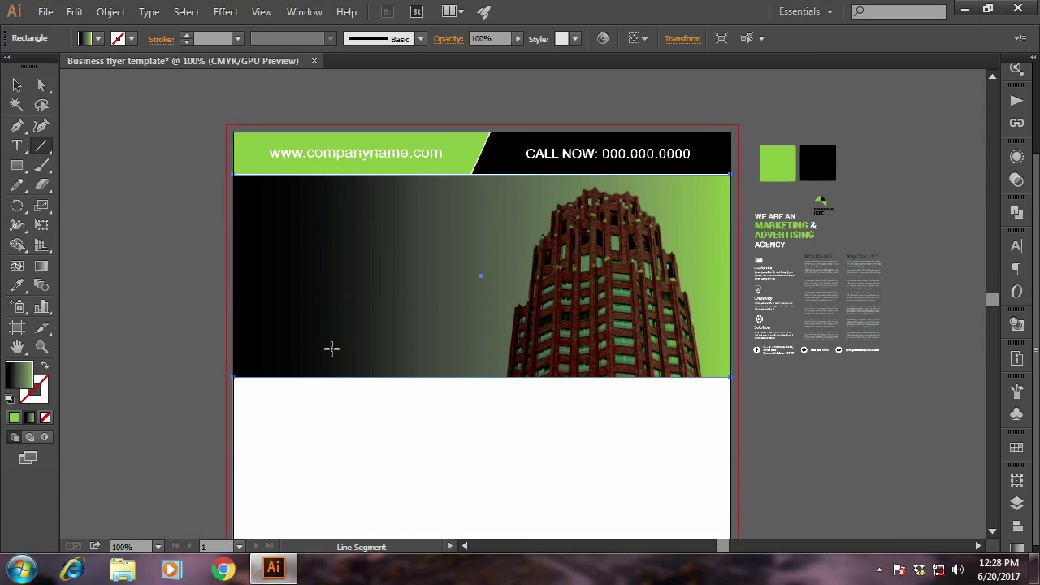
left_click(16, 84)
left_click(42, 266)
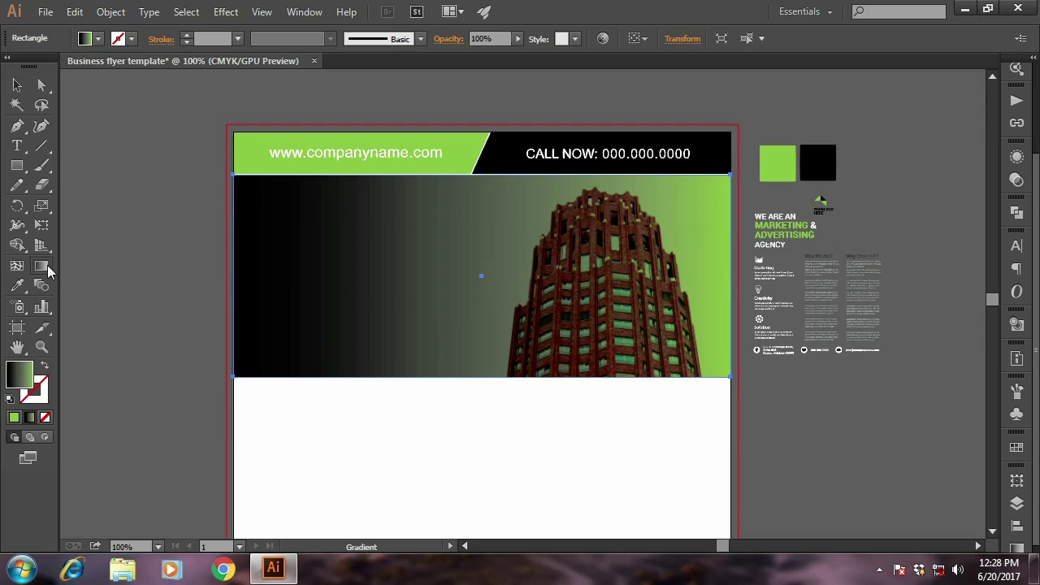
mouse_move(267, 282)
left_mouse_down()
mouse_move(246, 279)
mouse_move(266, 279)
left_mouse_up()
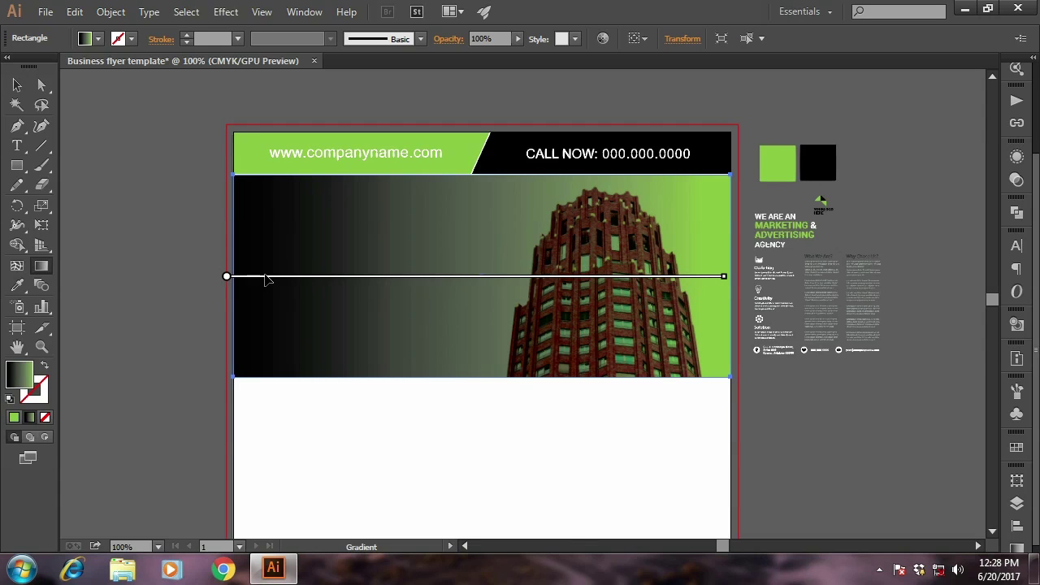
mouse_move(725, 280)
left_mouse_down()
mouse_move(737, 279)
mouse_move(728, 278)
left_mouse_up()
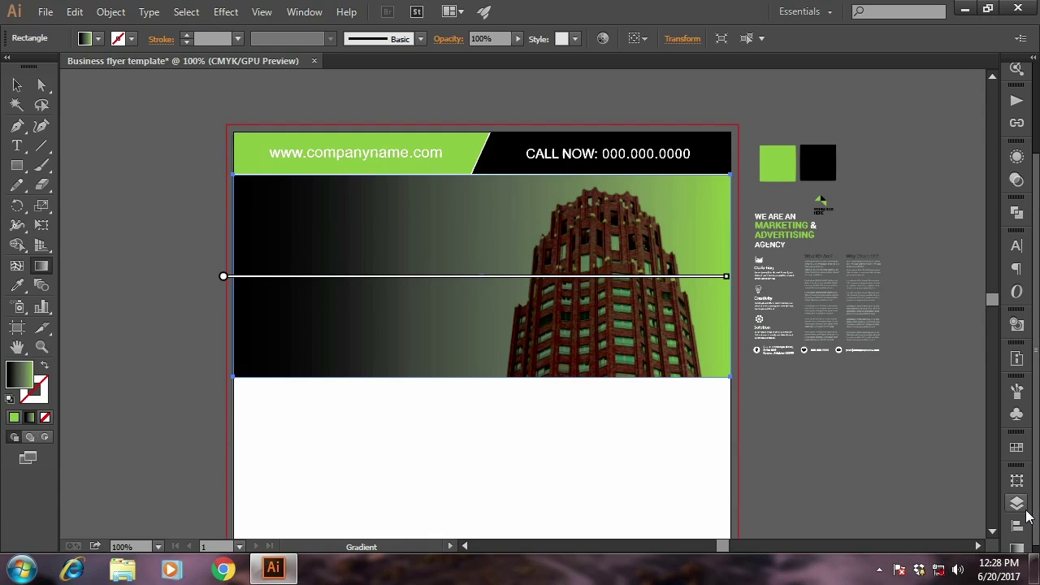
Lower the right green stop's Cyan to about 46 for a lighter yellow-green
left_click(1016, 546)
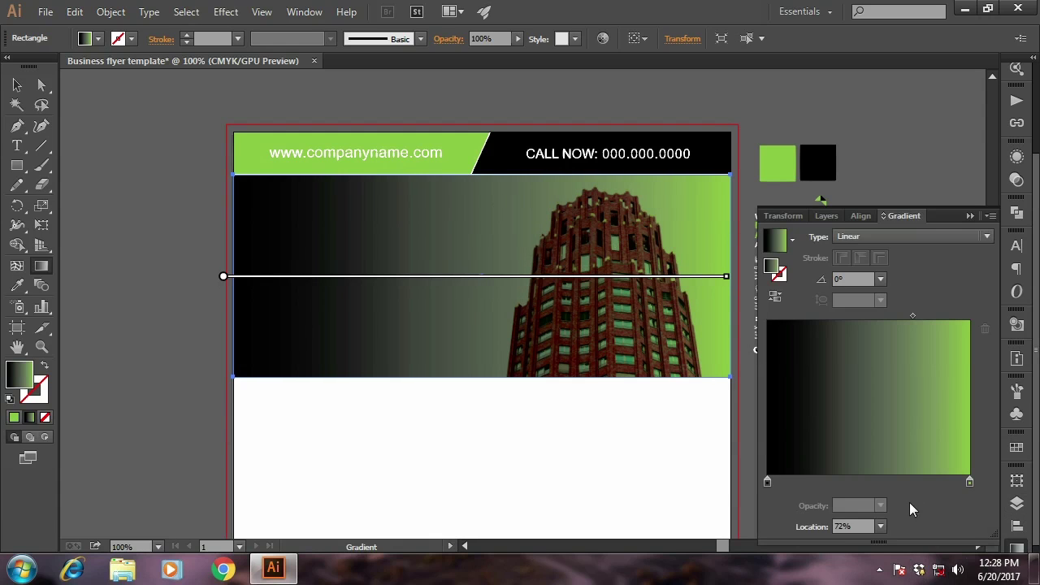
left_click(969, 482)
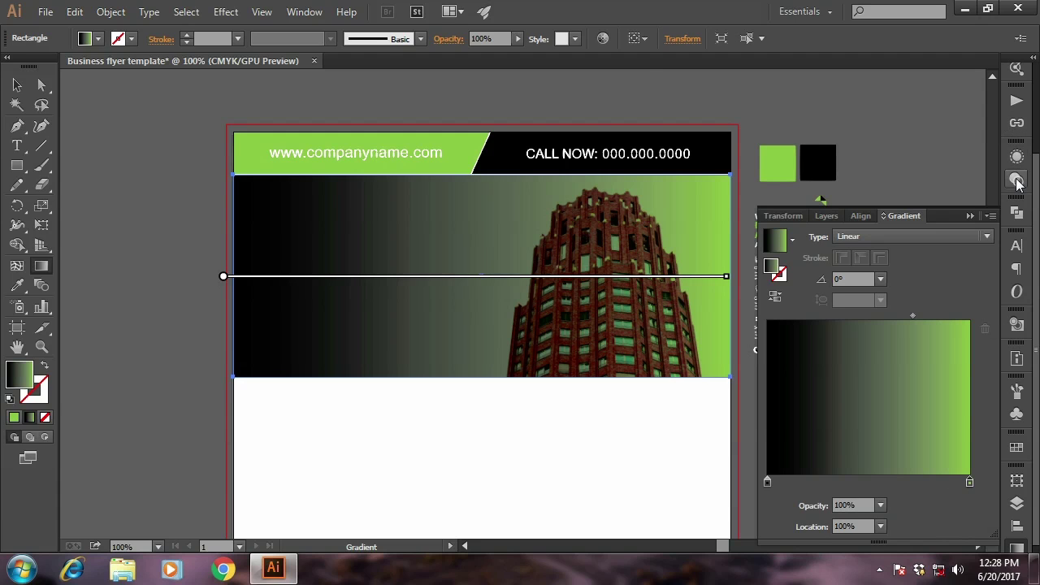
scroll(1039, 136, "up", 3)
left_click_drag(1039, 137, 1039, 102)
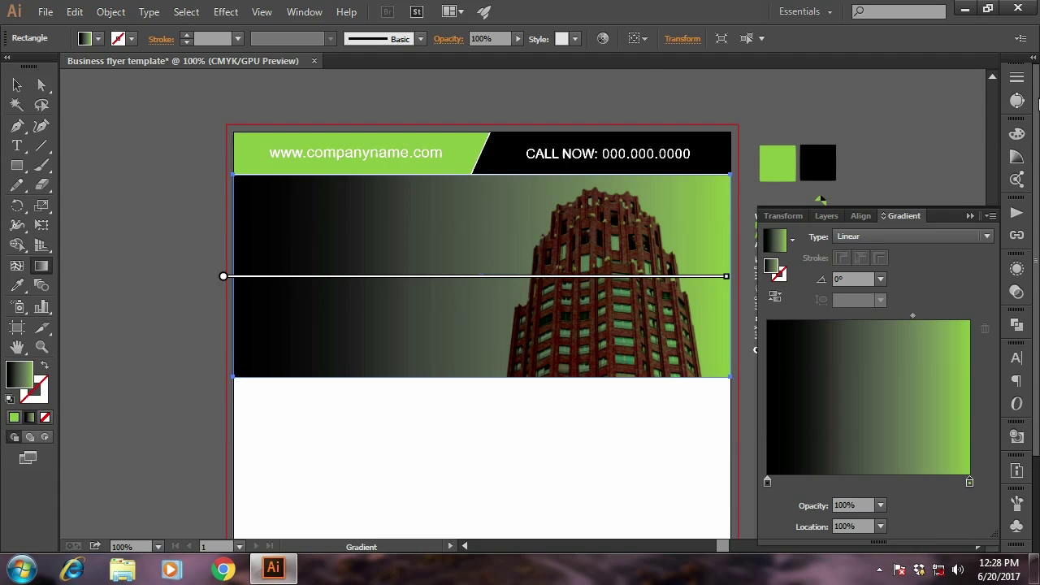
left_click(1018, 130)
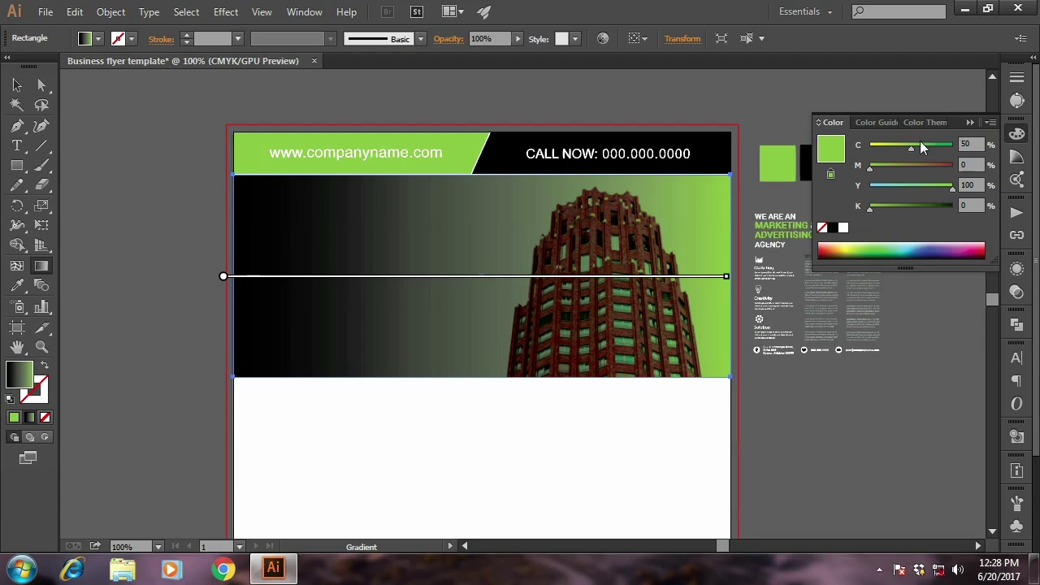
mouse_move(911, 148)
left_mouse_down()
mouse_move(899, 148)
mouse_move(908, 149)
left_mouse_up()
left_click(966, 123)
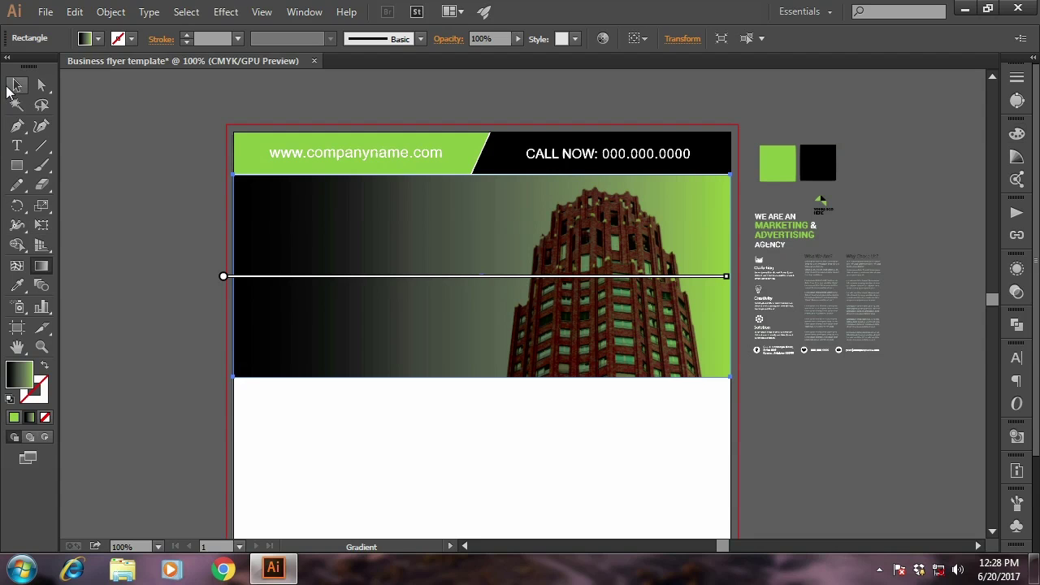
Move the agency headline onto the band's dark left side, enlarge it and bring it to front
left_click(17, 86)
left_click(97, 199)
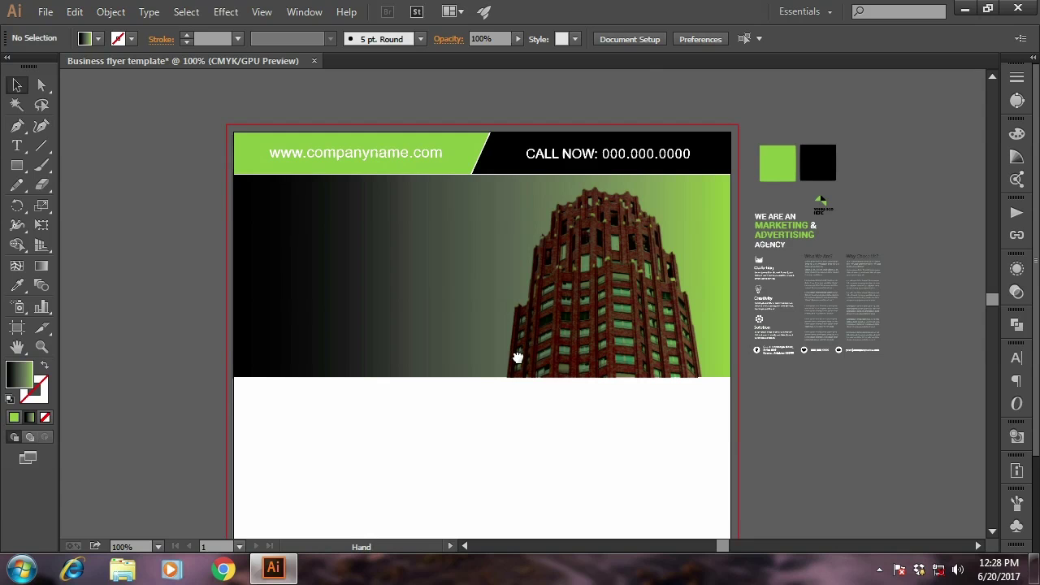
left_click_drag(792, 231, 413, 289)
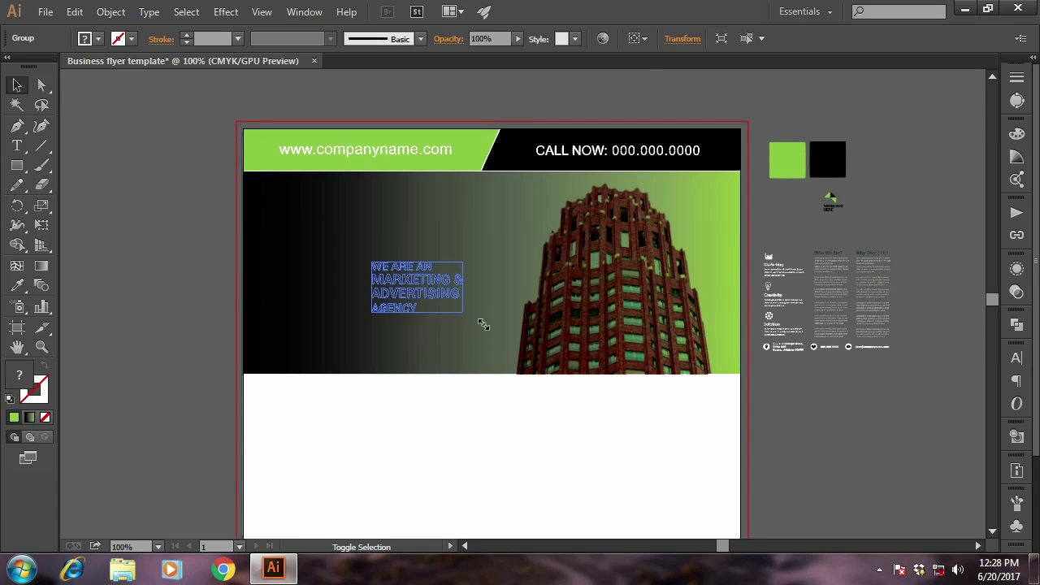
left_click_drag(446, 307, 516, 342)
right_click(451, 303)
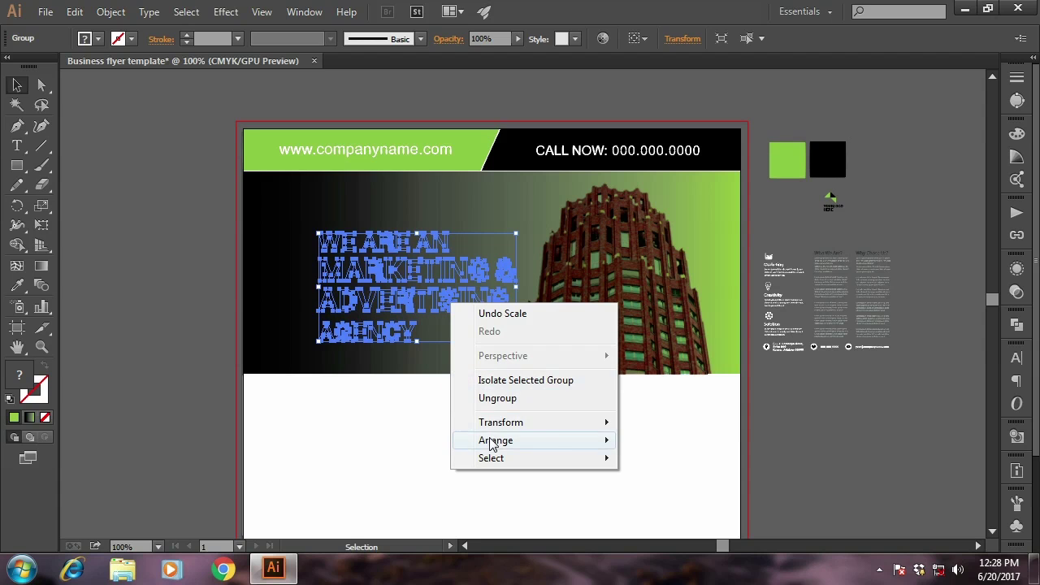
left_click(674, 439)
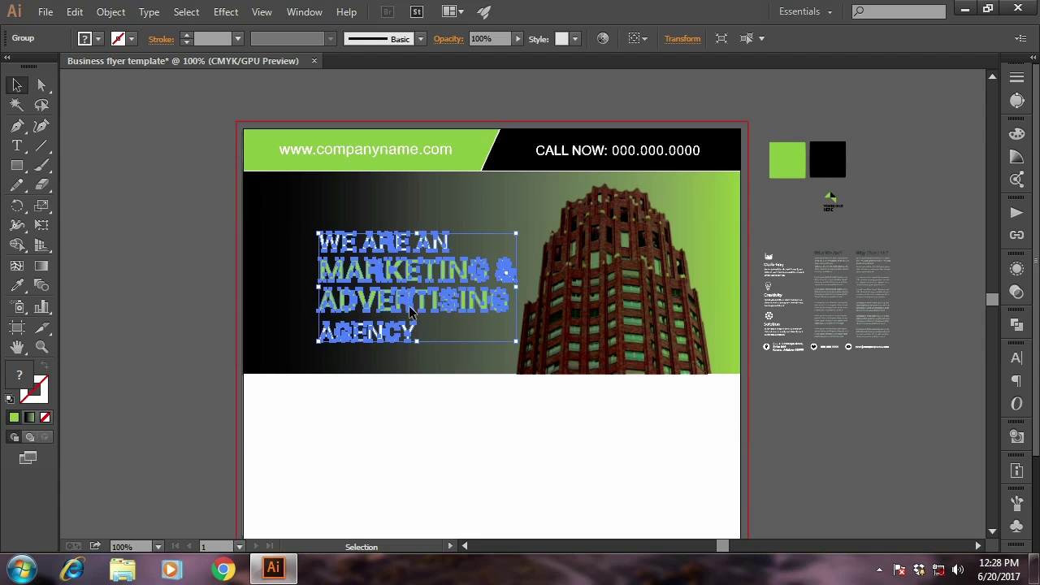
Shift the headline left, enlarge it further, then deselect and zoom to 150%
left_click_drag(410, 312, 373, 318)
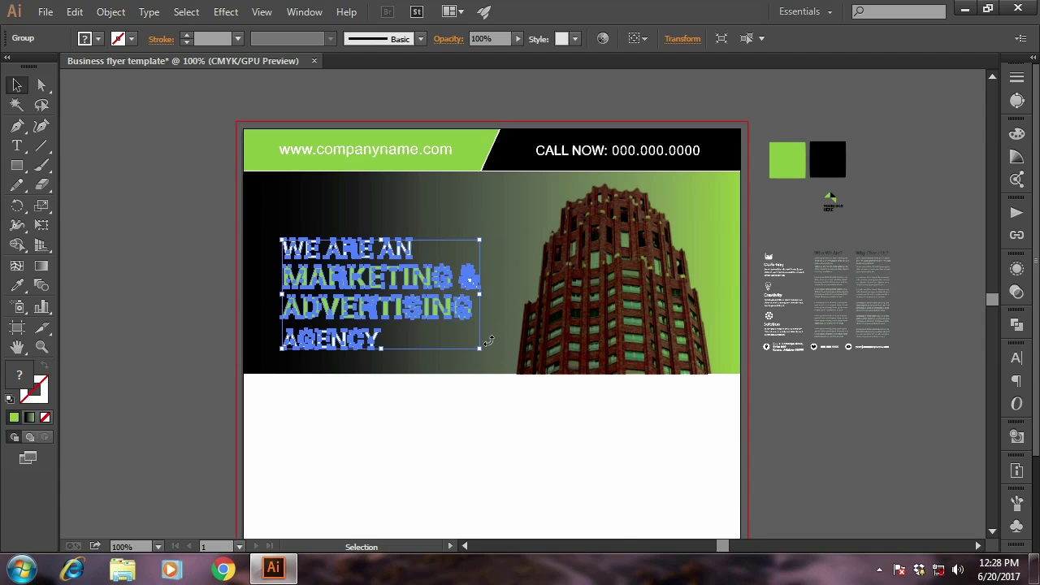
left_click_drag(479, 349, 497, 361)
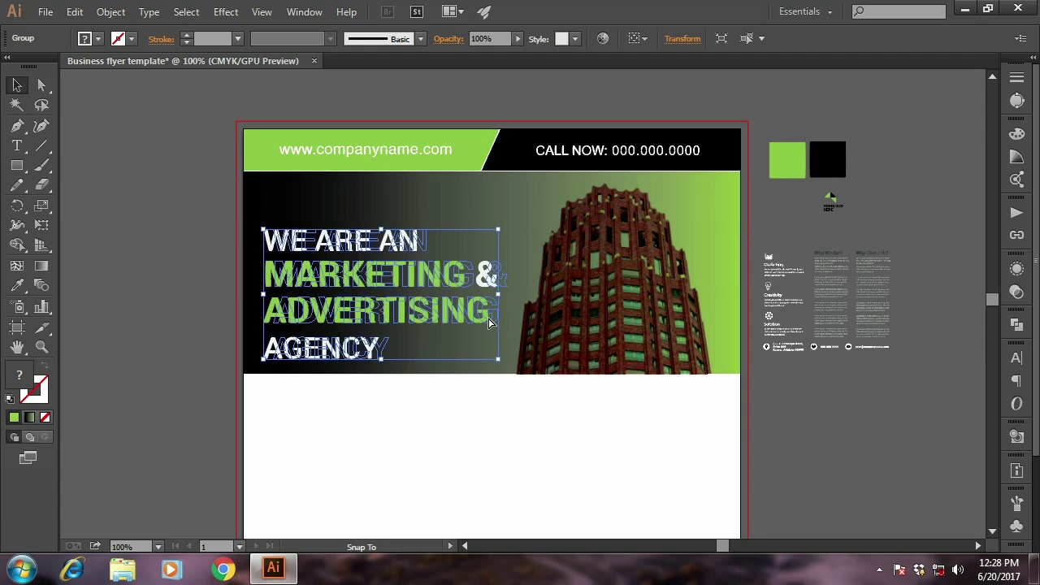
left_click_drag(493, 324, 502, 325)
left_click(825, 477)
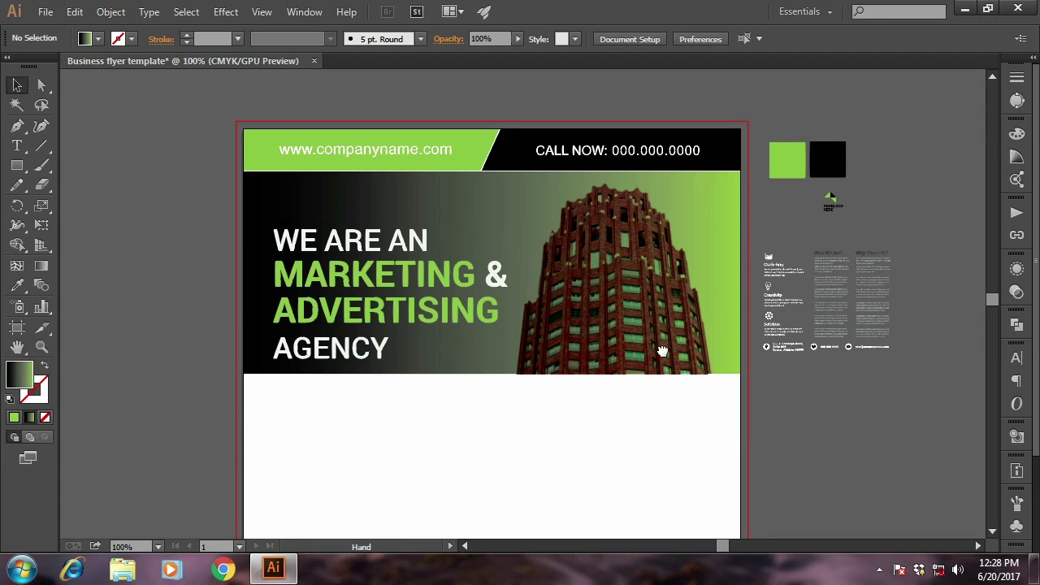
mouse_move(663, 351)
left_mouse_down()
mouse_move(623, 348)
mouse_move(605, 332)
left_mouse_up()
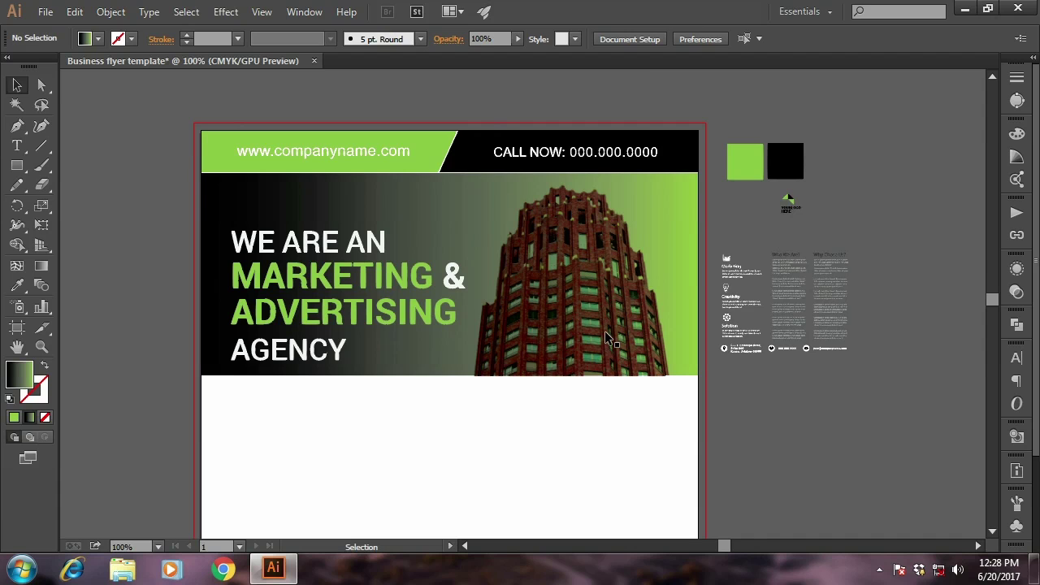
key("ctrl+equal")
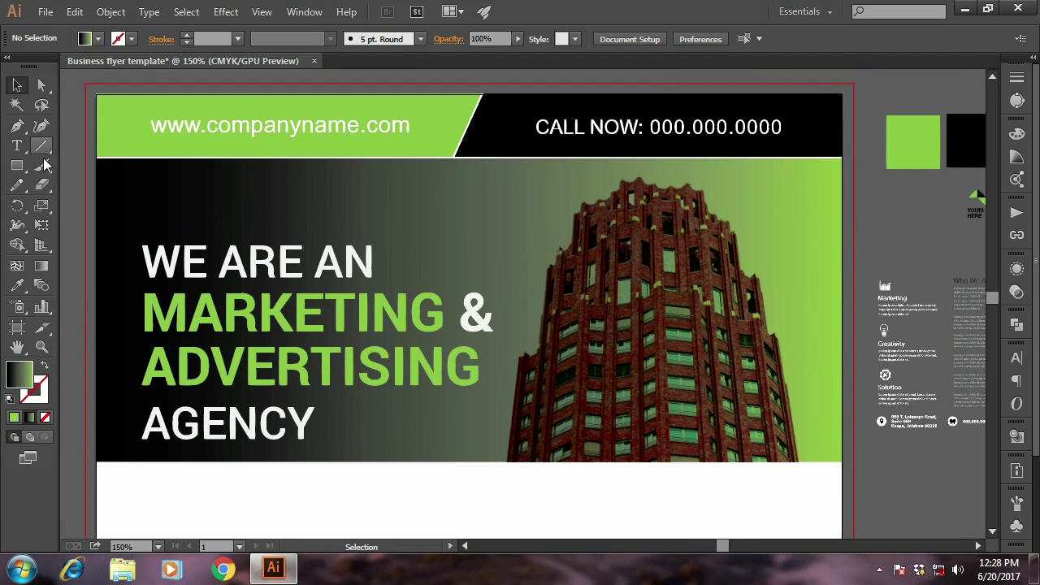
Draw a gradient-filled rectangle just below the header bar
left_click(17, 165)
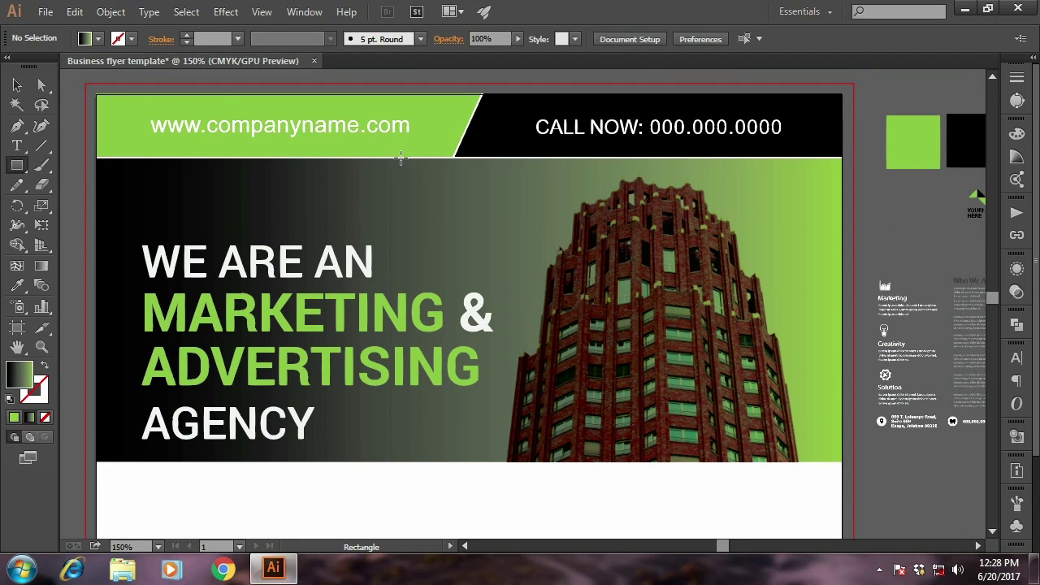
left_click_drag(399, 156, 551, 273)
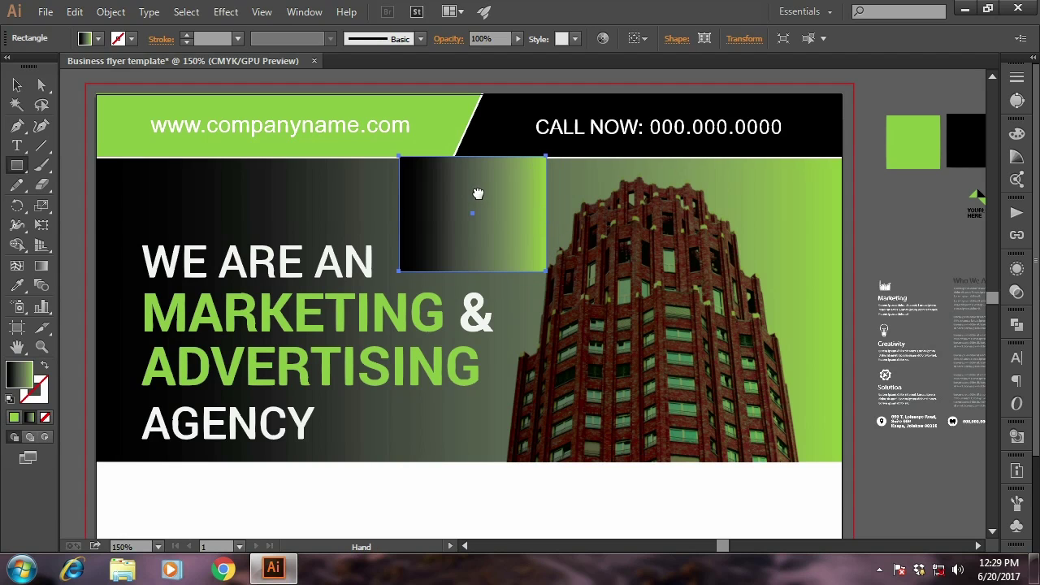
left_click_drag(481, 194, 482, 235)
key("ctrl+plus")
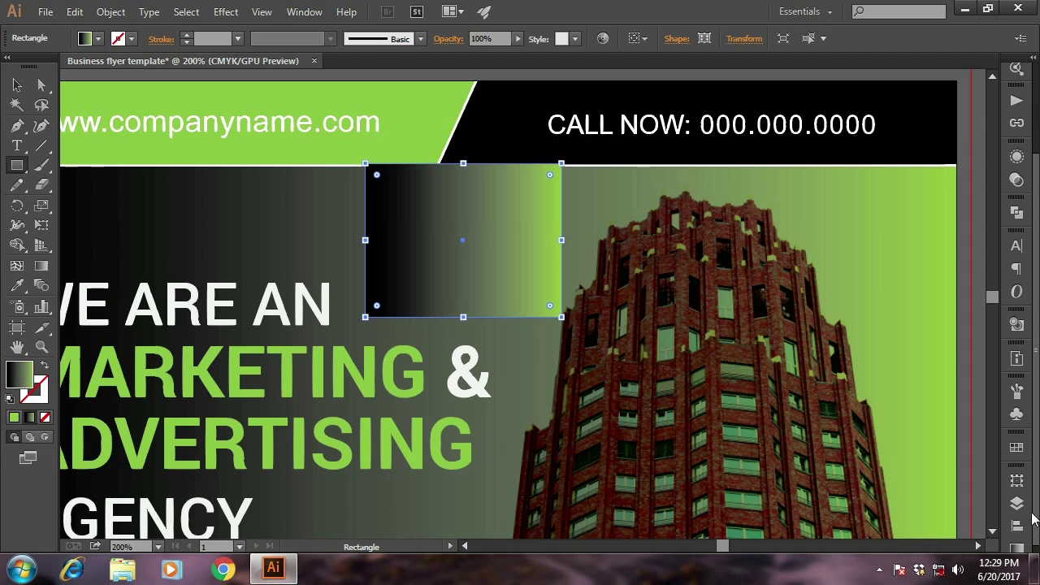
scroll(1036, 533, "down", 2)
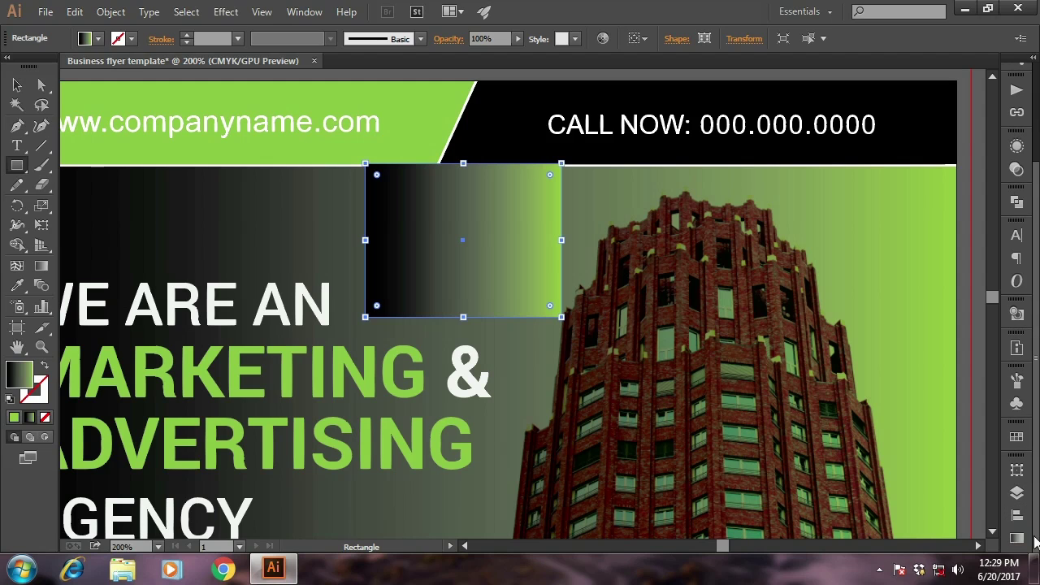
Fill the new rectangle with the White swatch
left_click(1015, 444)
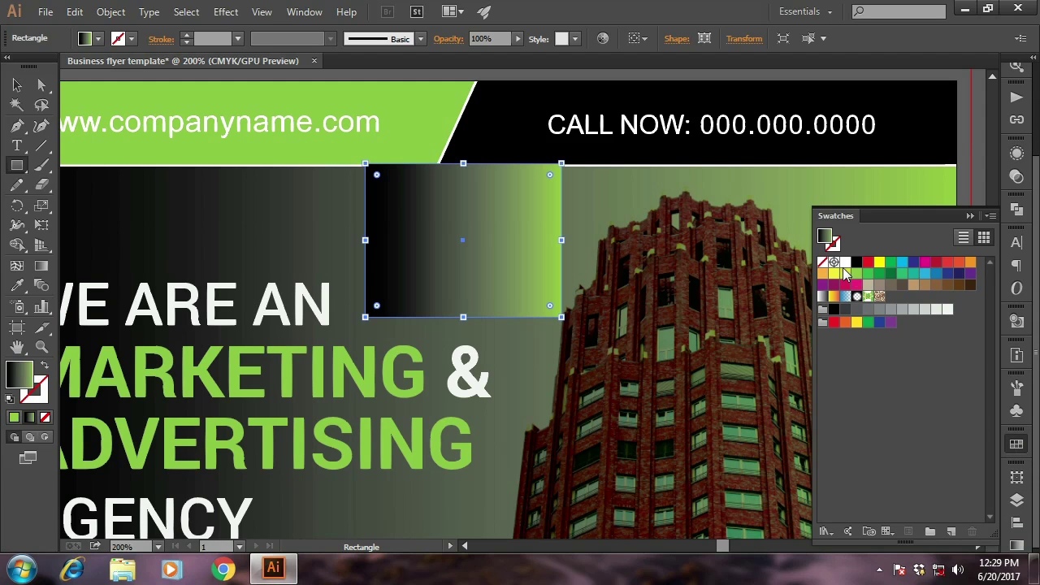
left_click(846, 264)
left_click(970, 216)
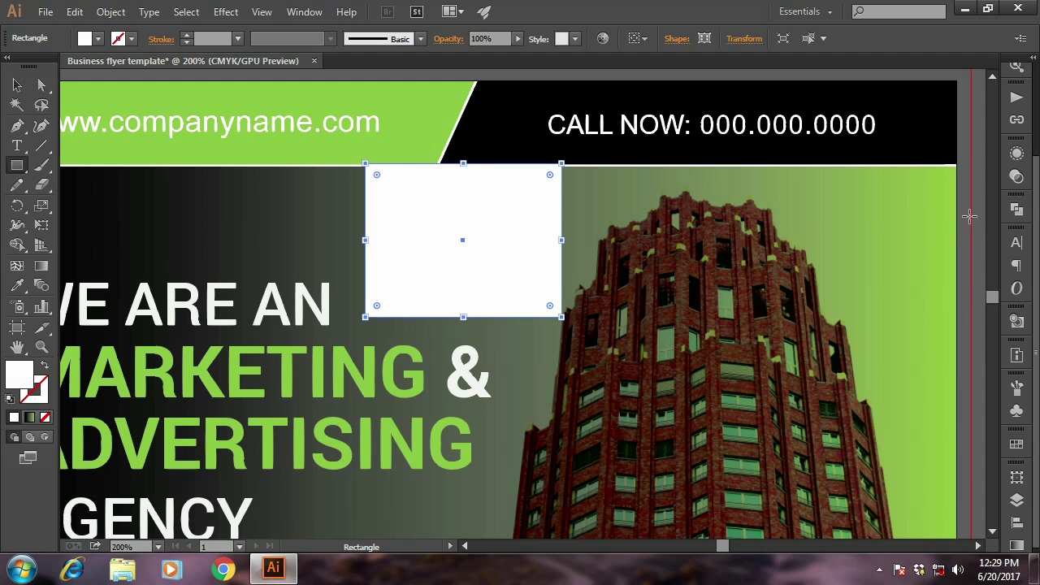
Stretch the rectangle's top edge up to meet the header's bottom
left_click(17, 85)
key("ctrl+plus")
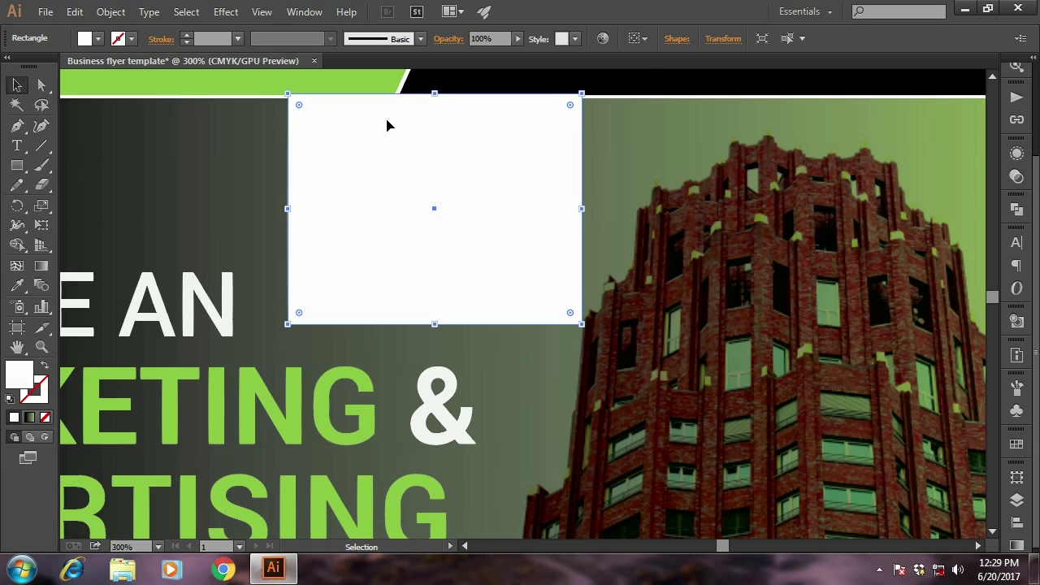
left_click_drag(436, 93, 435, 97)
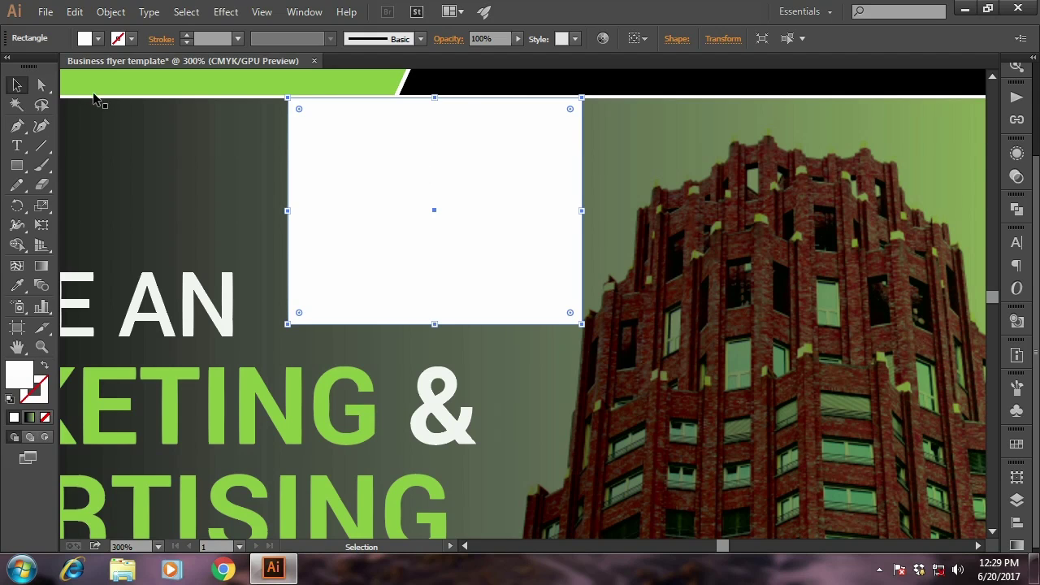
Round the white rectangle's two bottom corners into a semicircle, then zoom back out
left_click(42, 84)
left_click(289, 324)
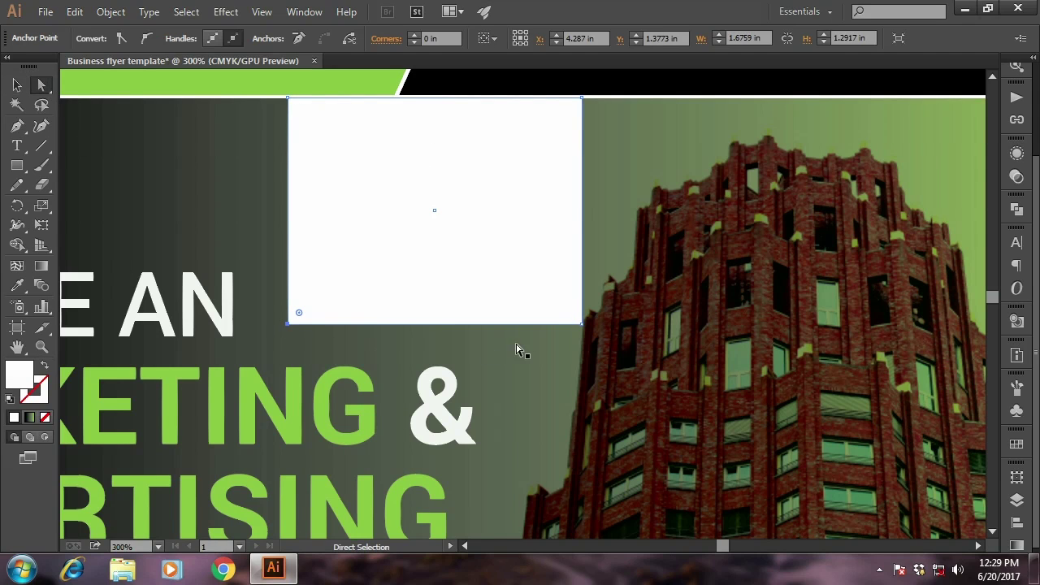
left_click_drag(572, 315, 419, 121)
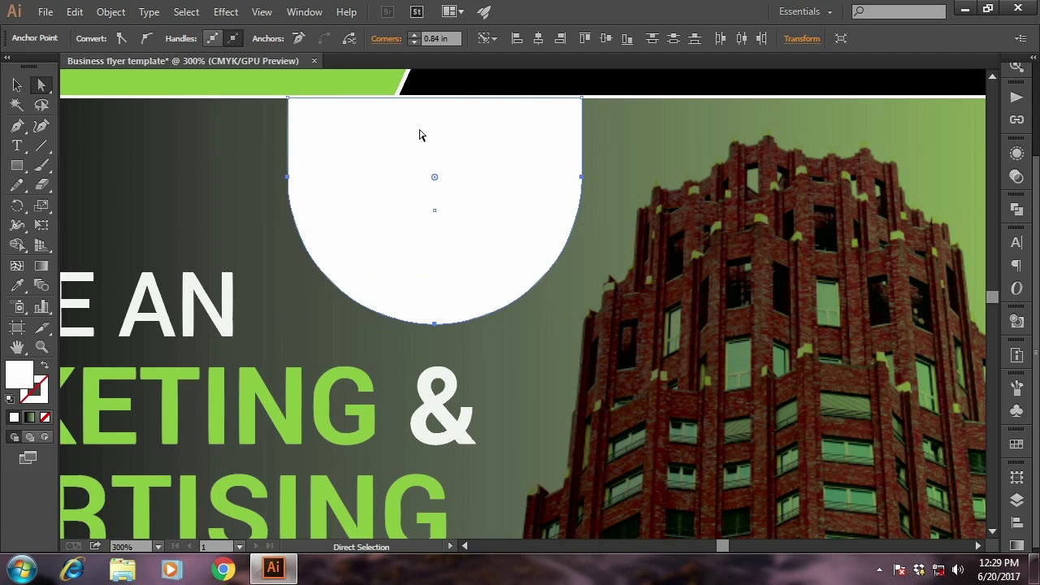
left_click(17, 85)
left_click(184, 165)
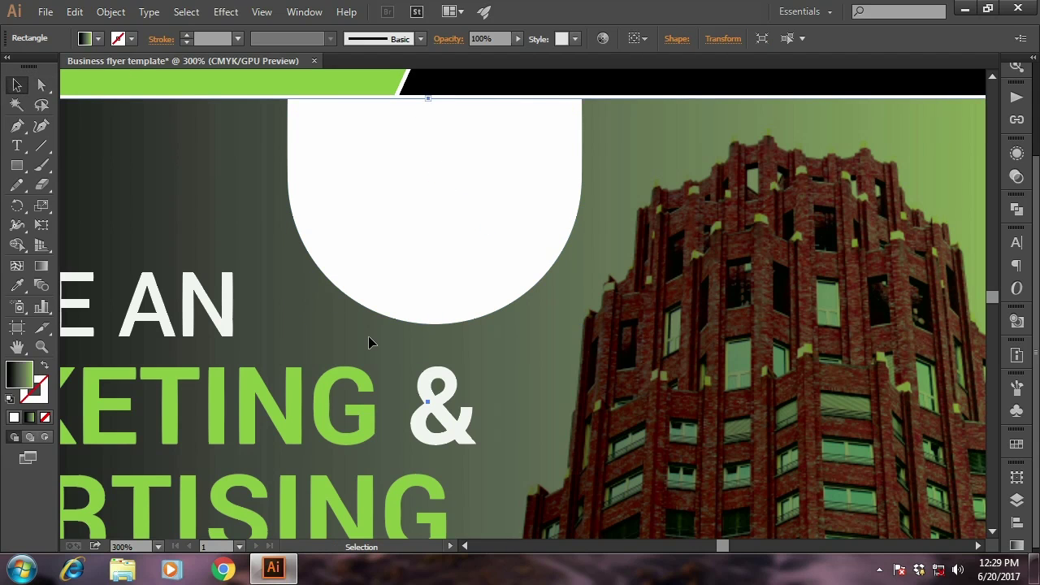
key("ctrl+minus")
key("ctrl+minus")
key("ctrl+minus")
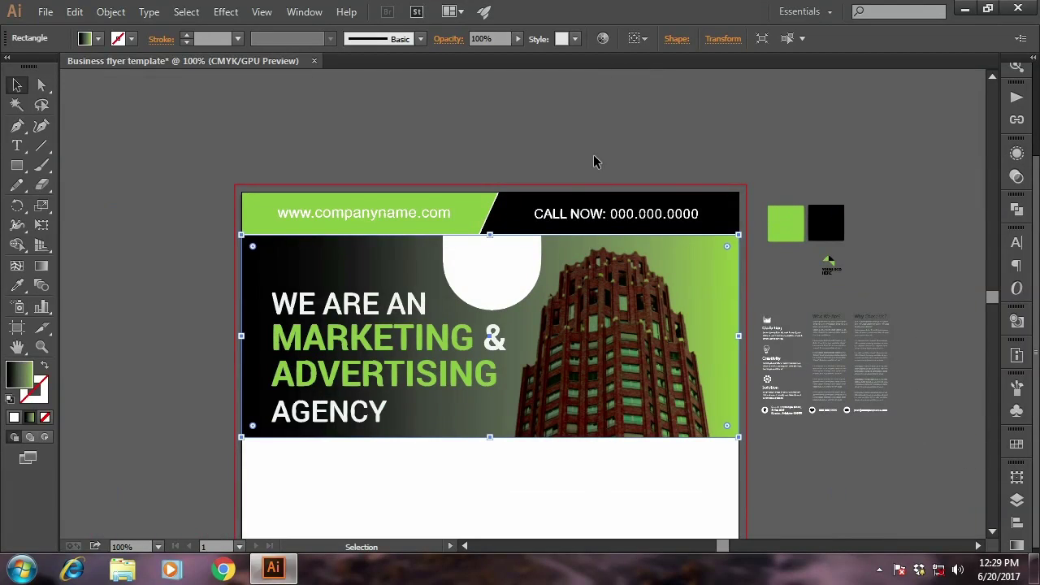
left_click(591, 131)
key("ctrl+plus")
key("ctrl+minus")
key("ctrl+minus")
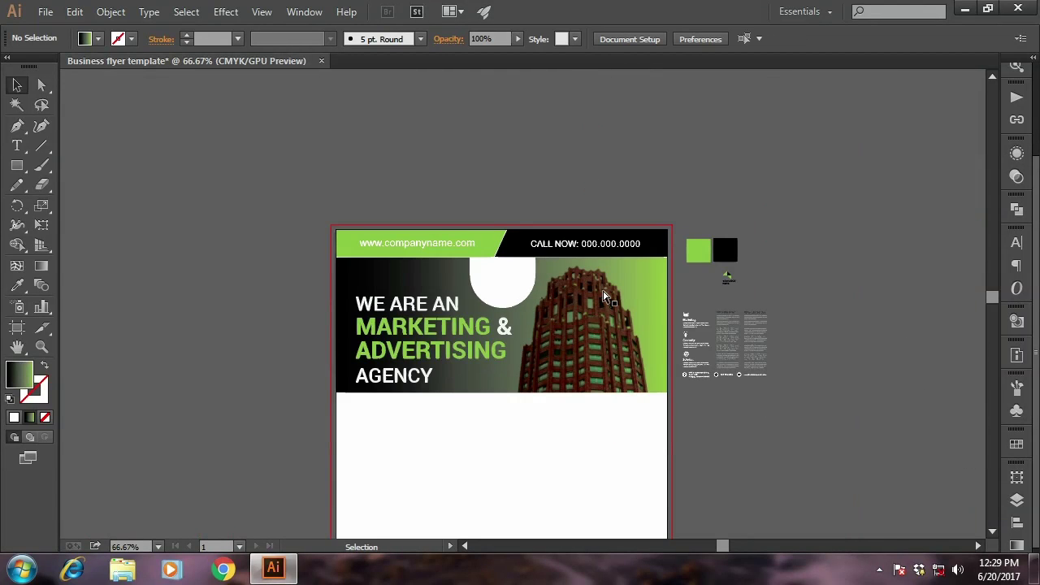
key("ctrl+plus")
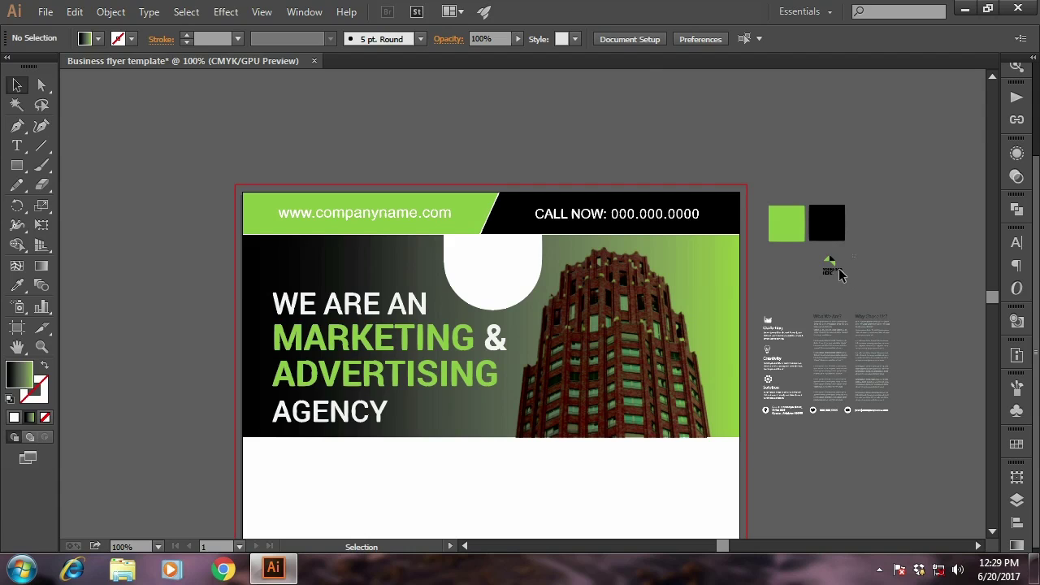
Move the small logo into the white tab and bring it to front
mouse_move(831, 270)
left_mouse_down()
mouse_move(492, 274)
mouse_move(515, 303)
left_mouse_up()
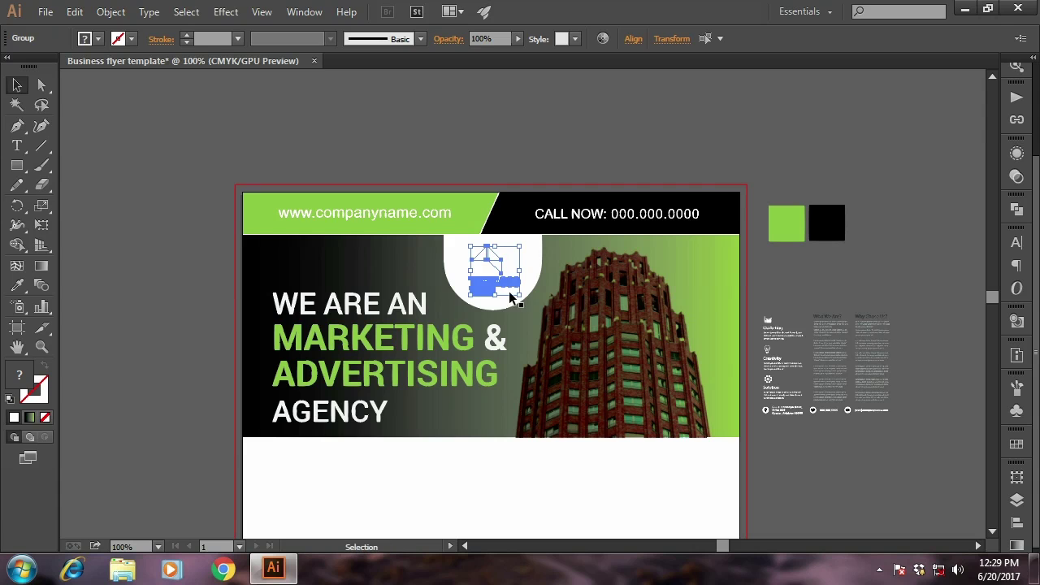
right_click(503, 284)
left_click(687, 421)
left_click(486, 145)
key("ctrl+plus")
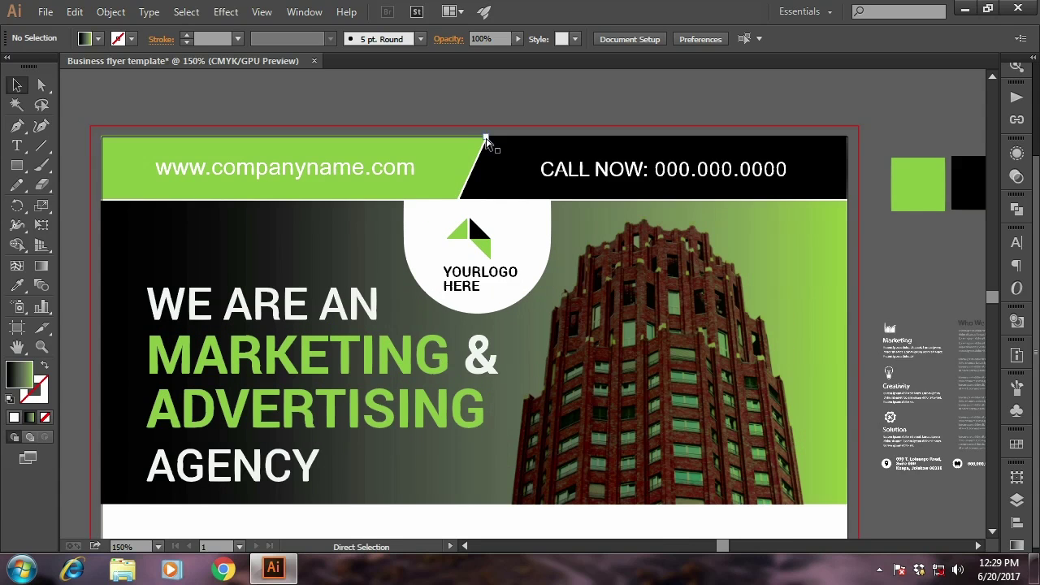
Group the logo icon with its YOURLOGO HERE text, enlarge and nudge it into the tab
left_click(474, 208)
left_click(500, 265, "shift")
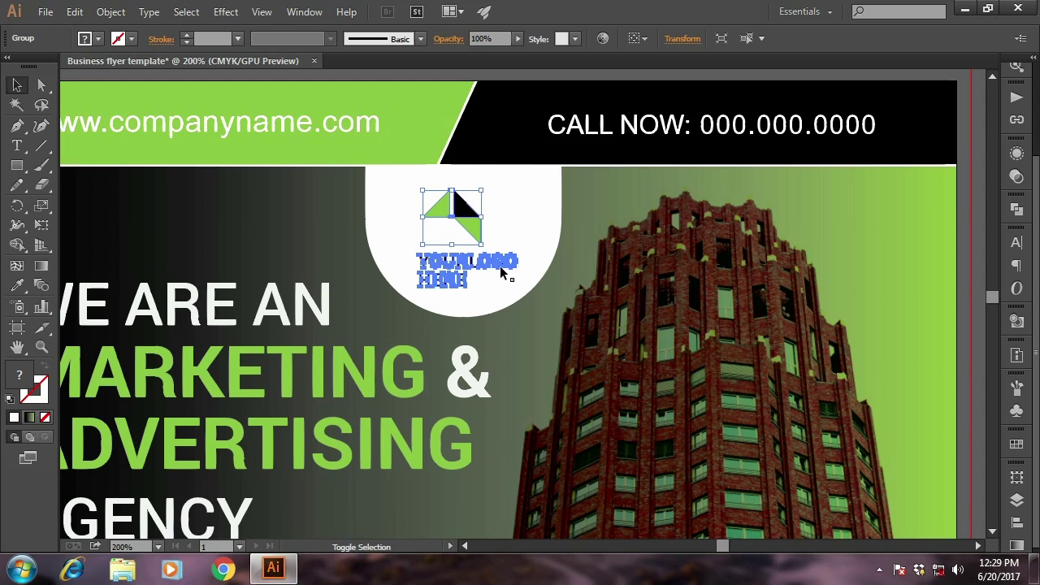
left_click(111, 11)
left_click(186, 51)
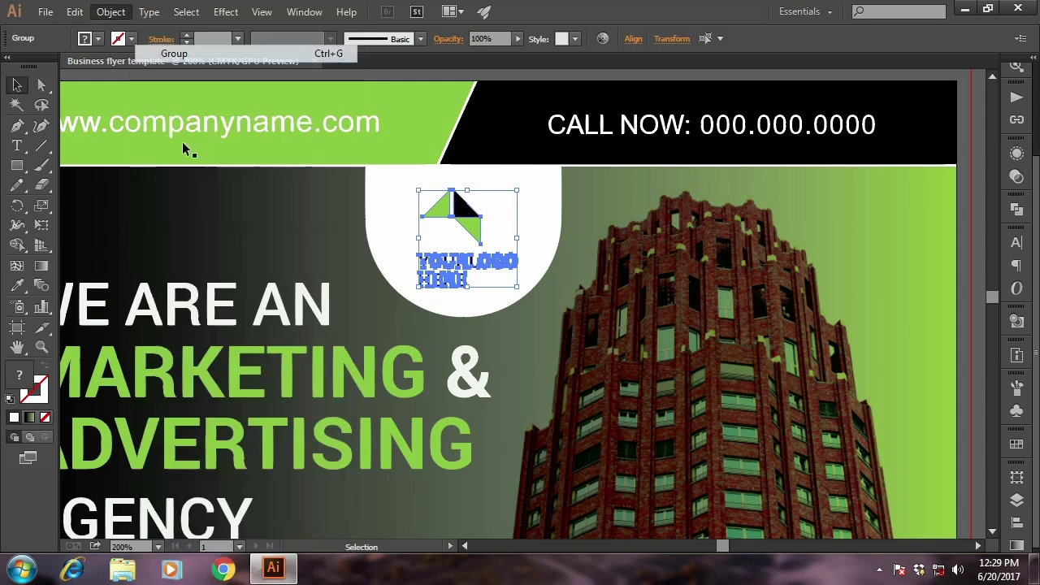
left_click_drag(518, 289, 525, 294)
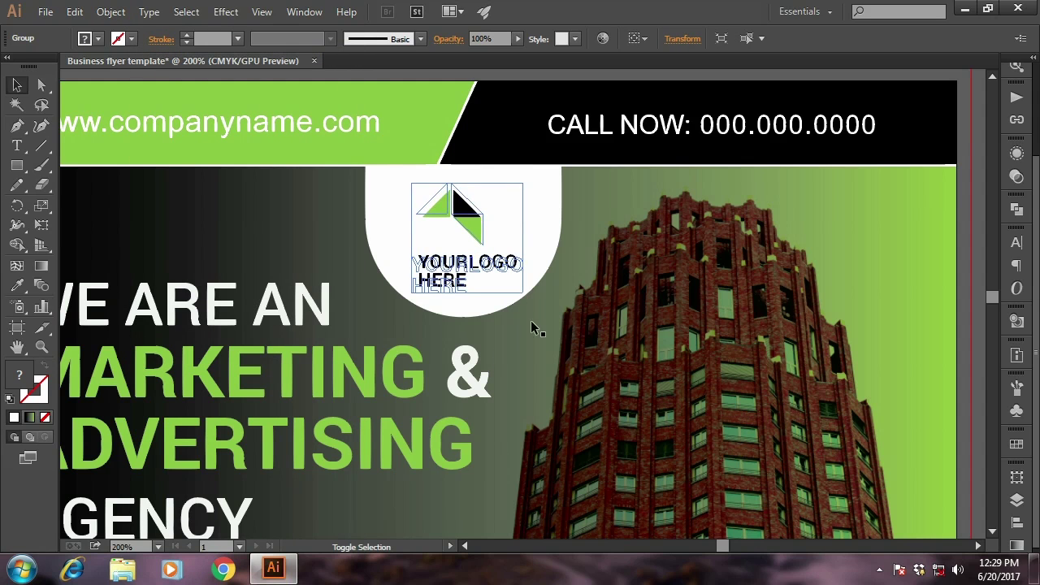
key("Right")
key("Right")
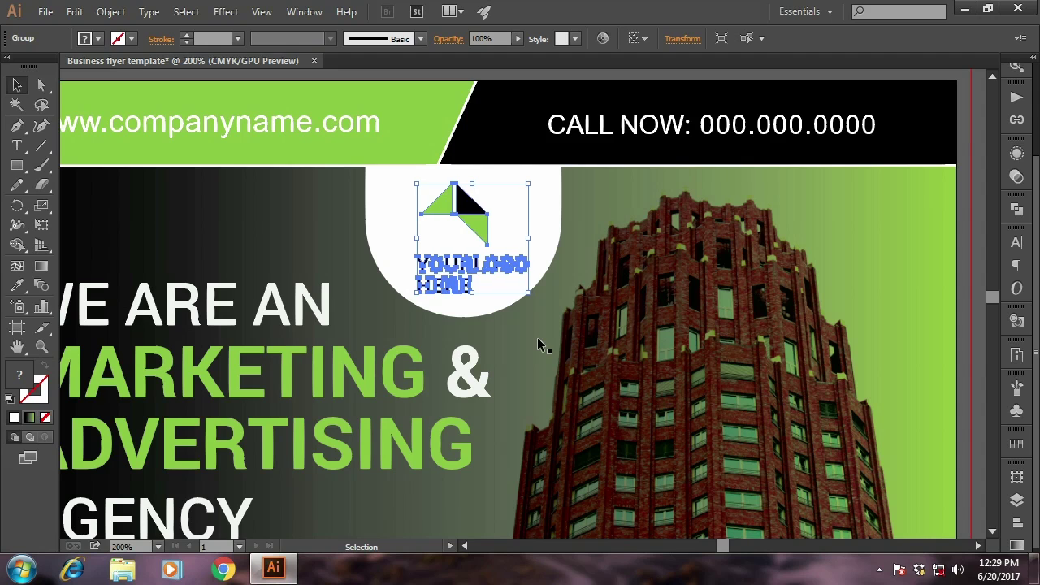
key("Up")
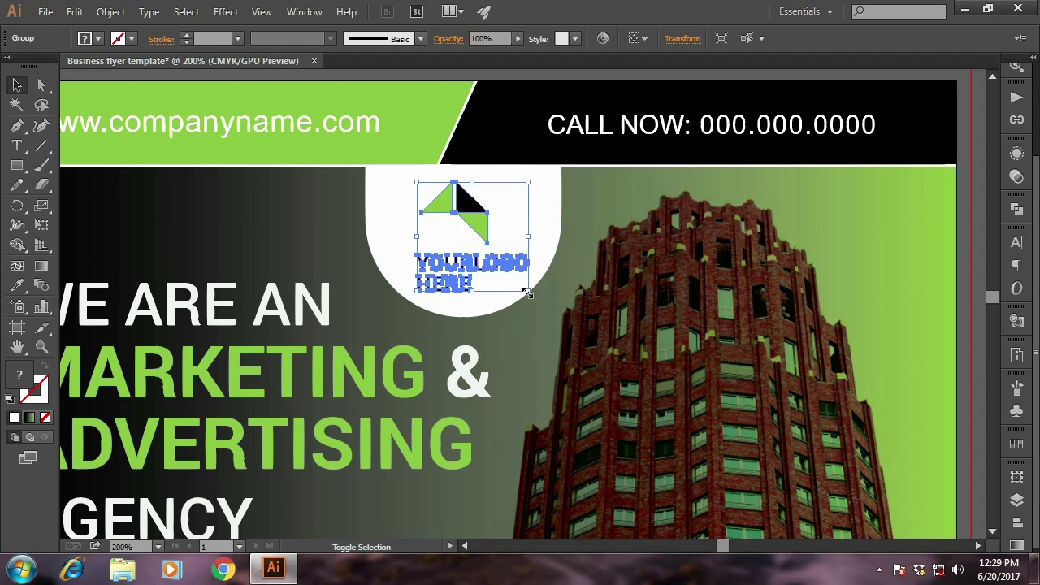
left_click_drag(526, 297, 529, 300)
left_click(529, 327)
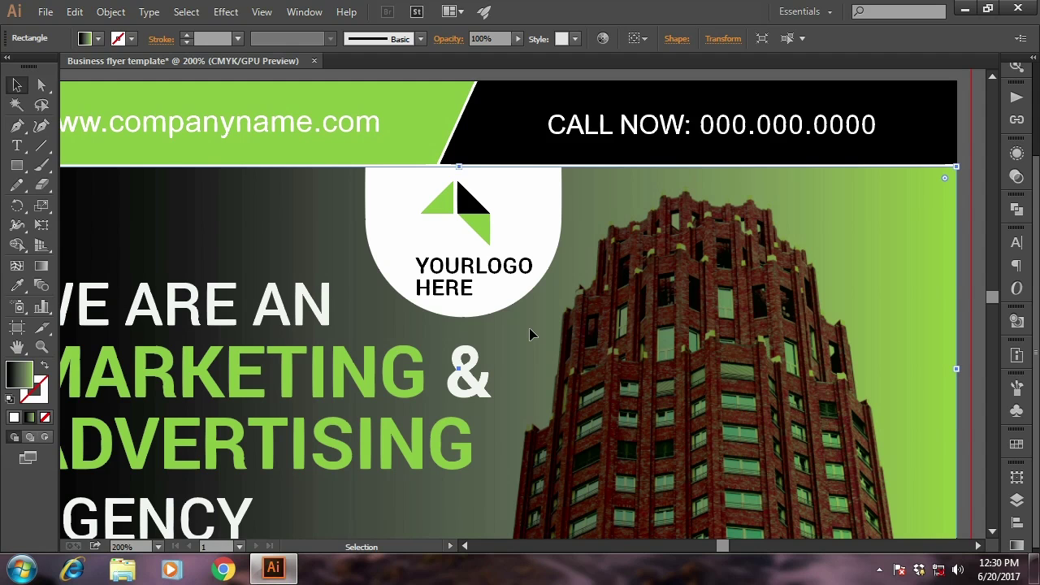
key("ctrl+1")
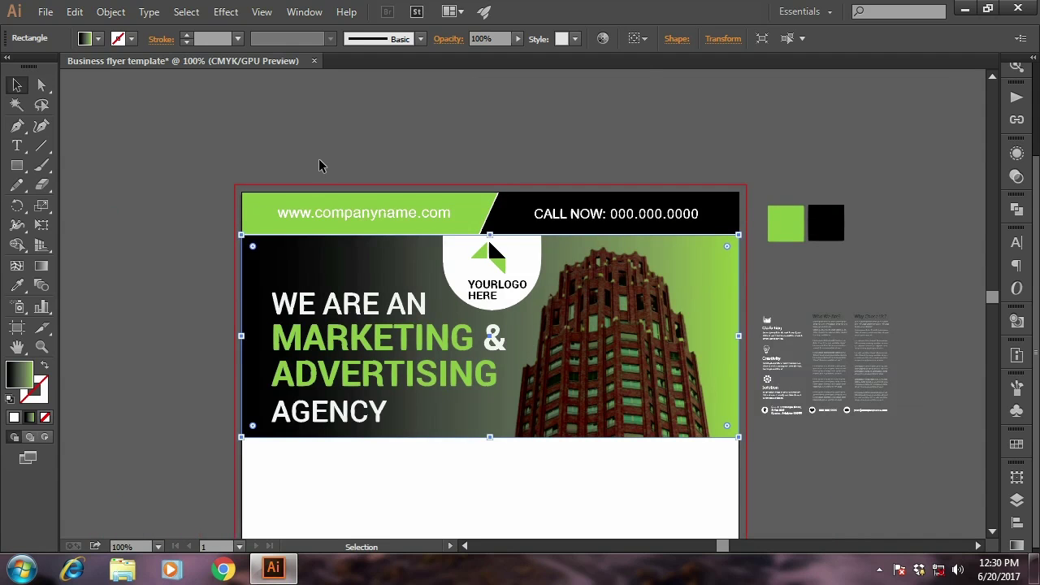
left_click(320, 167)
key("ctrl+plus")
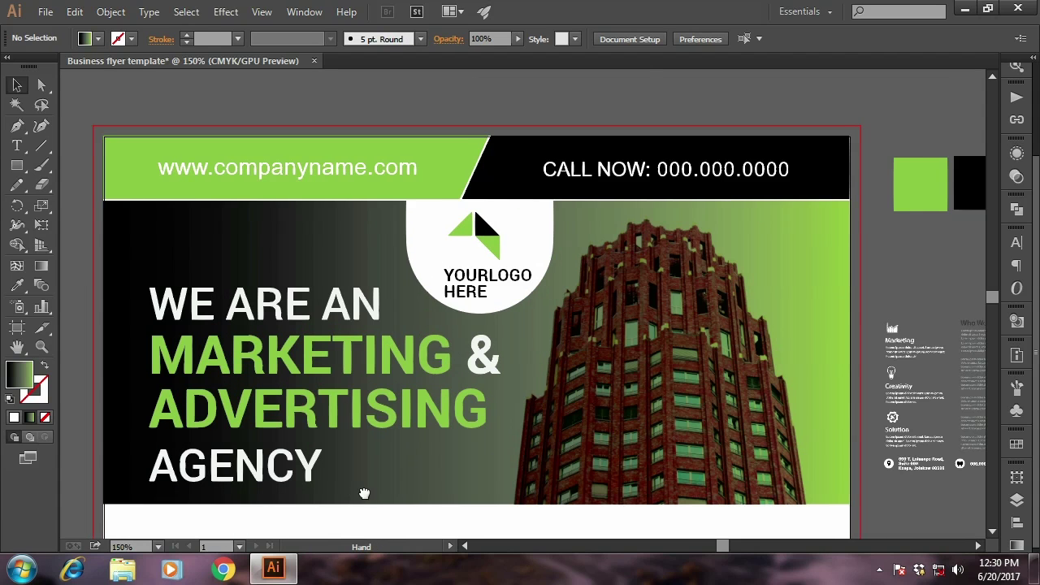
left_click_drag(327, 483, 351, 470)
left_click(337, 455)
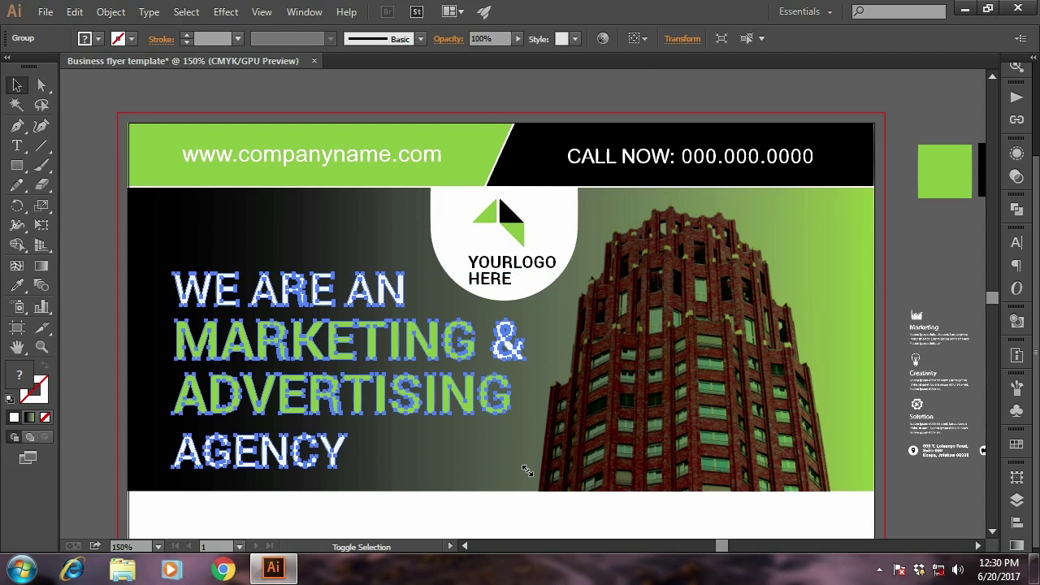
left_click_drag(524, 469, 524, 471)
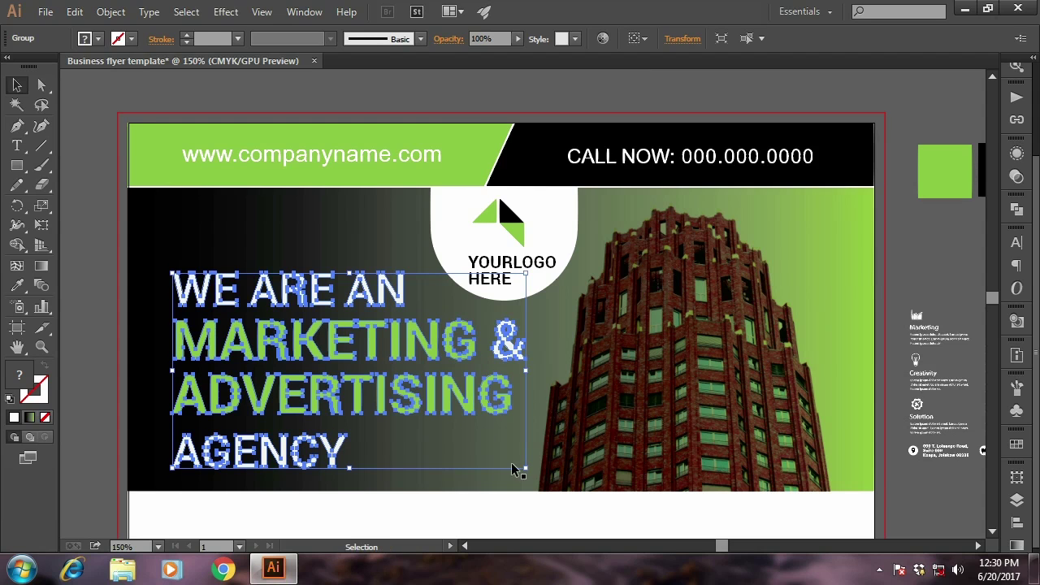
left_click(100, 411)
key("ctrl+minus")
scroll(414, 432, "down", 2)
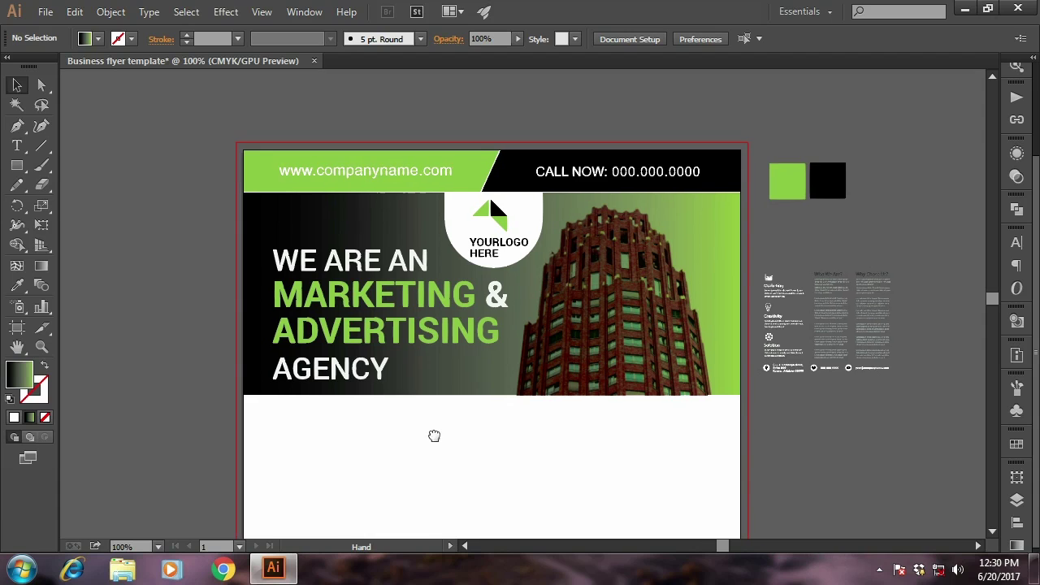
scroll(434, 437, "down", 2)
scroll(455, 417, "down", 1)
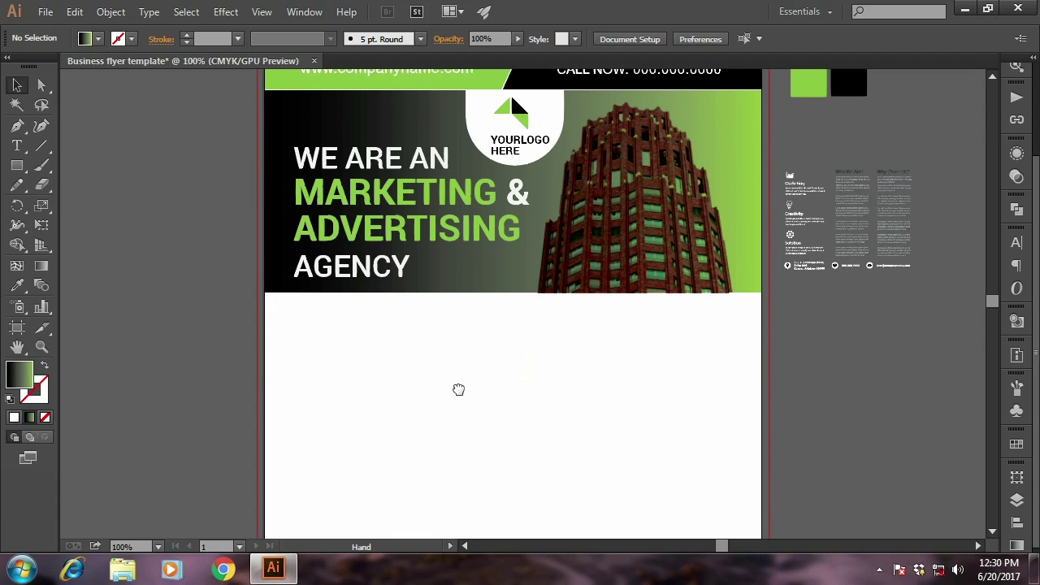
scroll(457, 382, "down", 1)
scroll(455, 398, "down", 1)
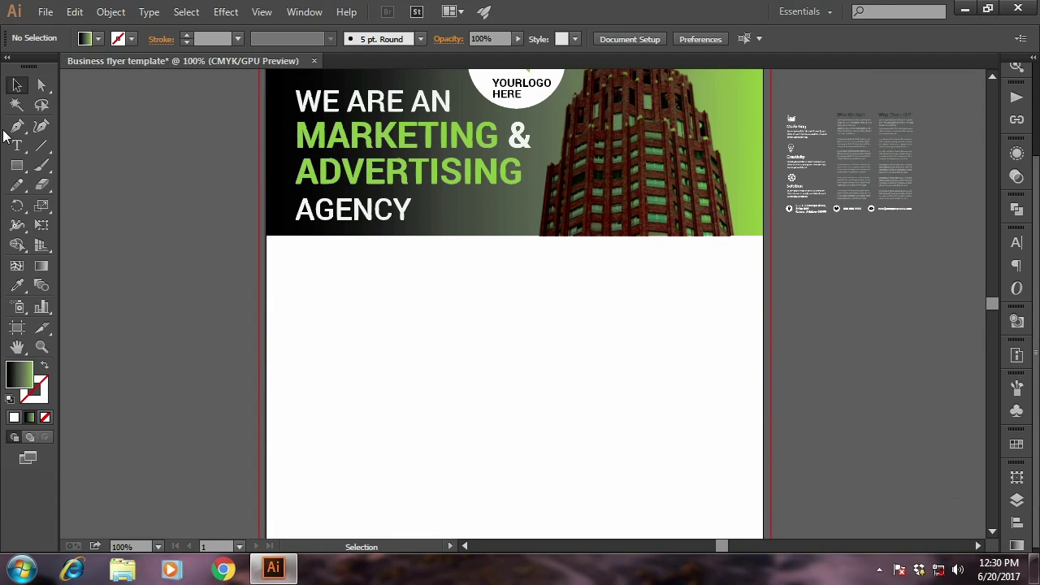
left_click(16, 165)
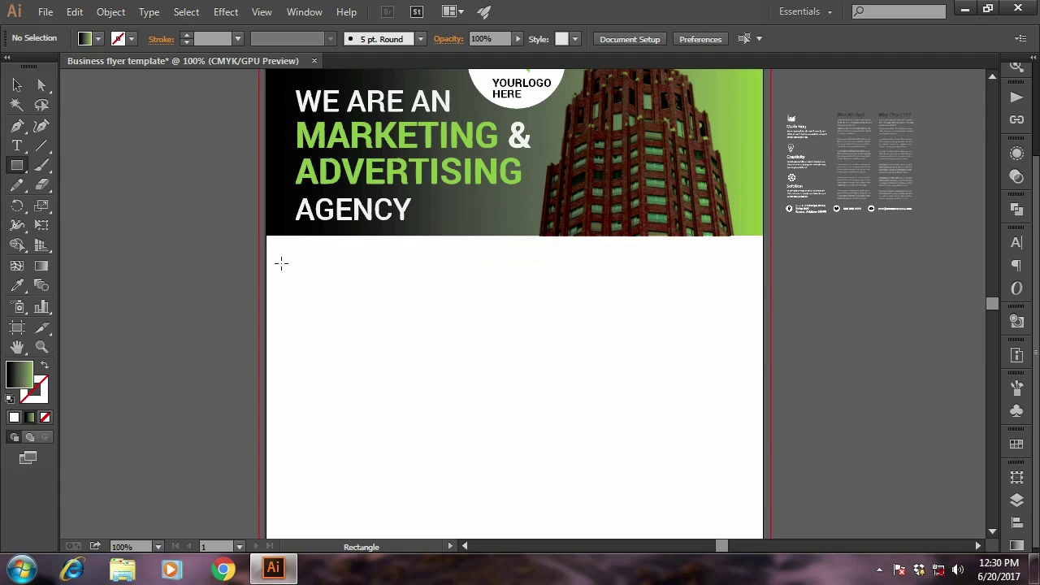
Draw a black-to-green gradient block at the white area's top-left
mouse_move(266, 236)
left_mouse_down()
mouse_move(442, 387)
mouse_move(434, 347)
left_mouse_up()
left_click(18, 85)
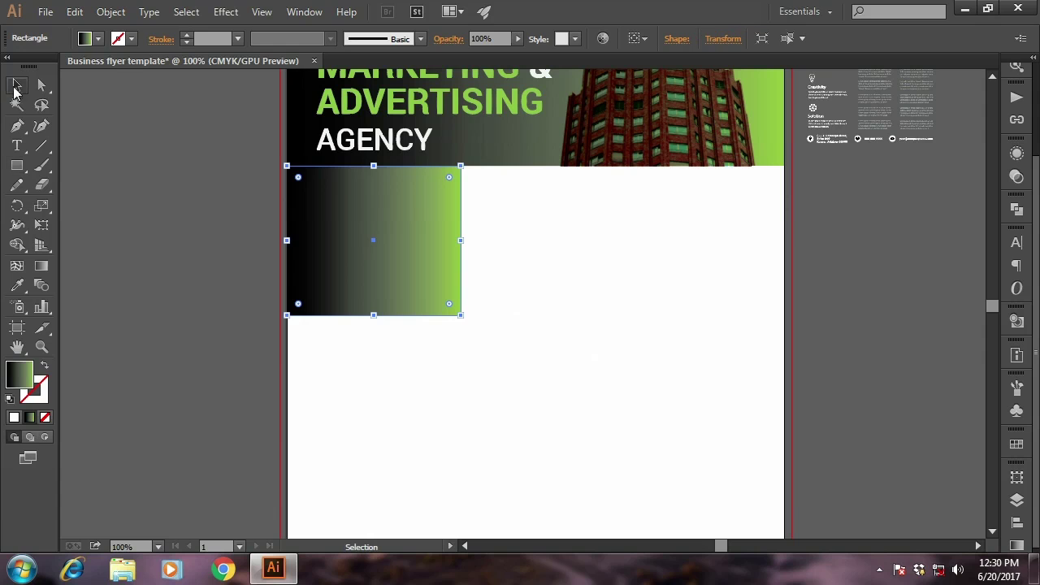
left_click(100, 250)
Select both text columns sitting beside the flyer
left_click_drag(671, 211, 592, 289)
left_click(785, 194)
left_click(834, 192, "shift")
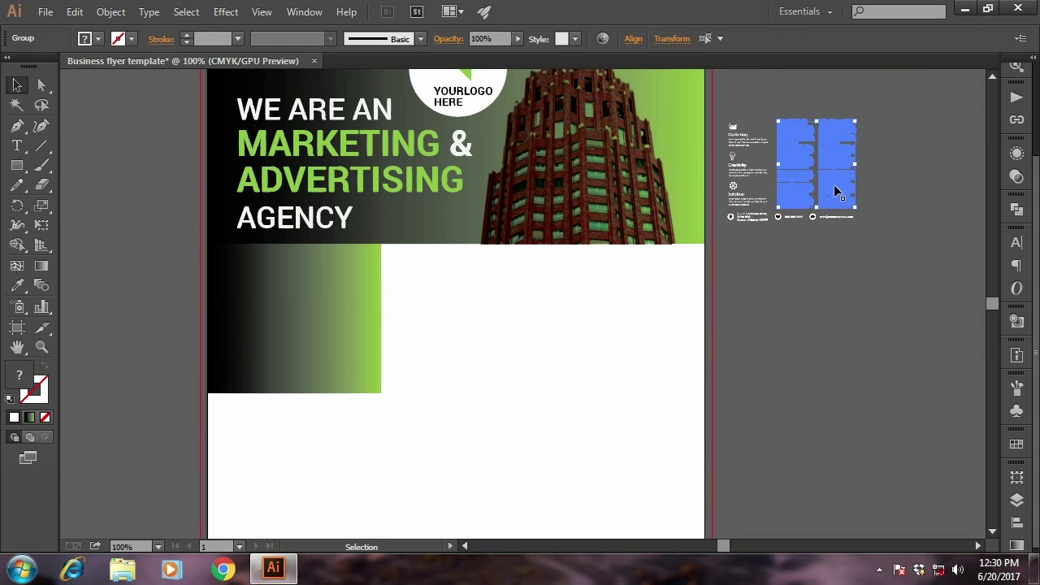
Move both text columns onto the flyer and enlarge the group
mouse_move(834, 191)
left_mouse_down()
mouse_move(573, 465)
mouse_move(594, 292)
mouse_move(691, 440)
left_mouse_up()
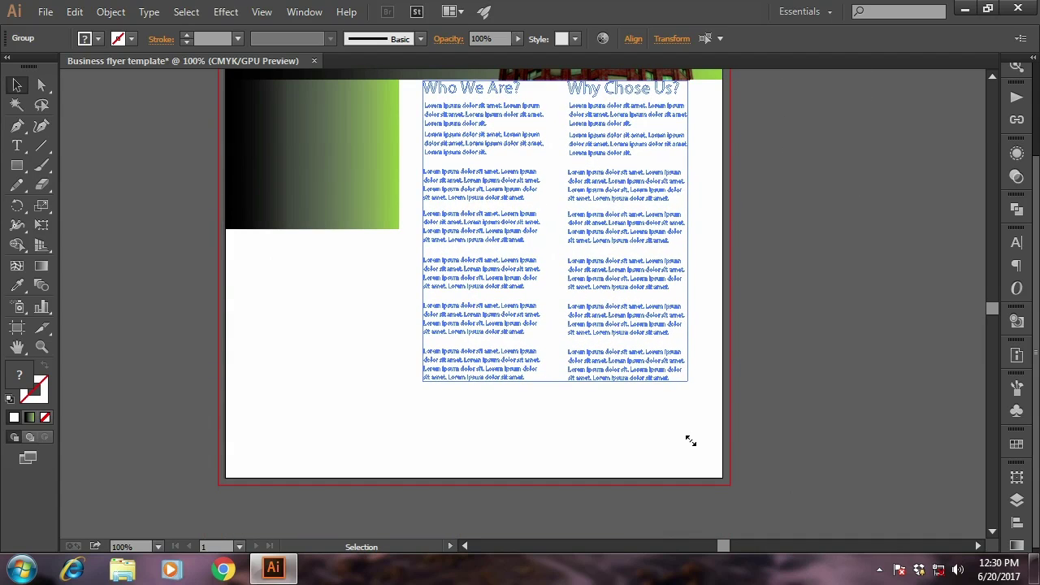
scroll(646, 337, "up", 1)
scroll(618, 333, "up", 3)
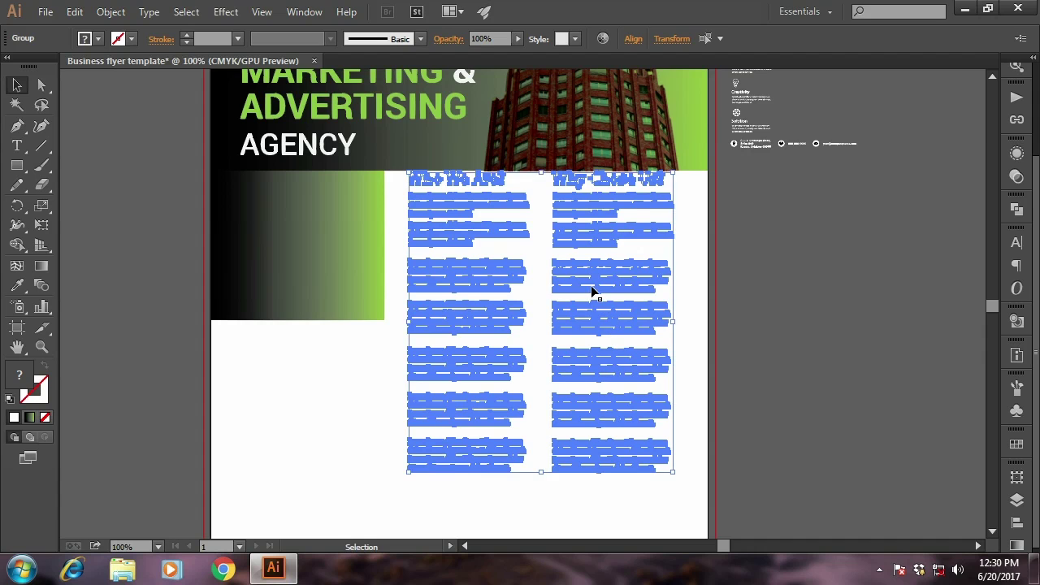
scroll(593, 269, "down", 2)
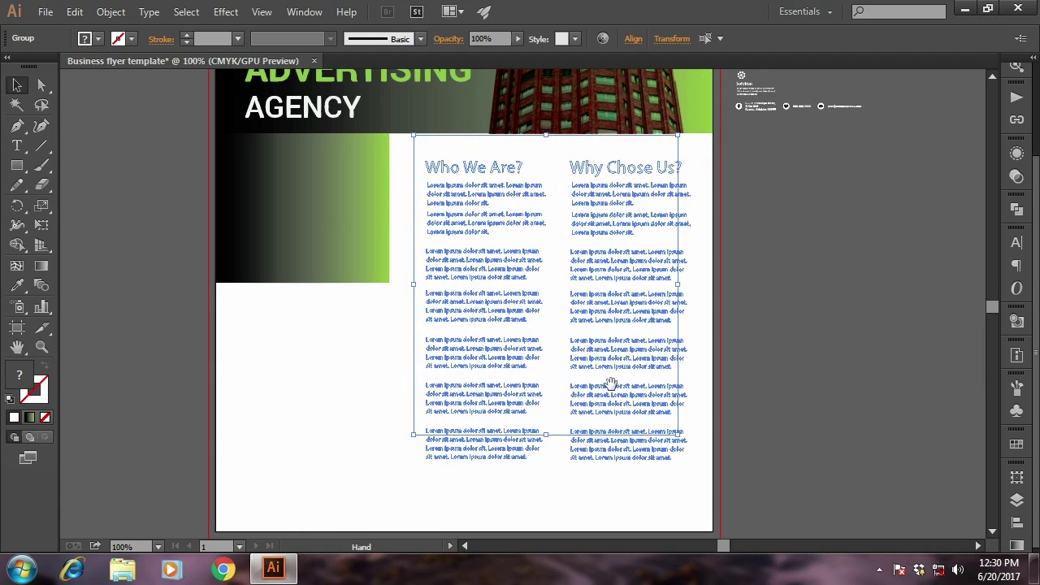
left_click_drag(701, 479, 713, 495)
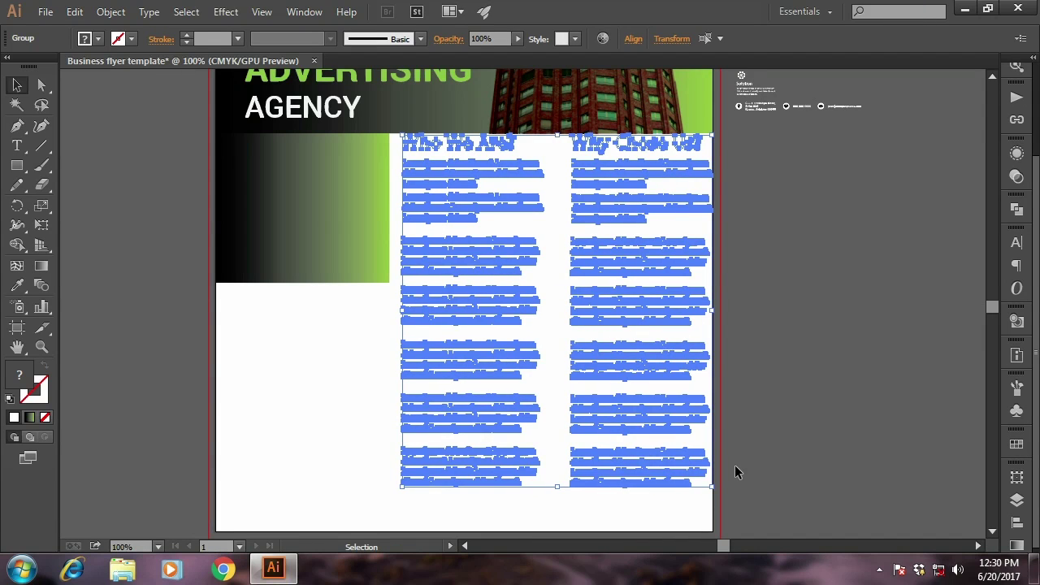
Nudge the text group left and down, shrink it slightly, and send it behind the white background
key("Left")
key("Left")
key("Left")
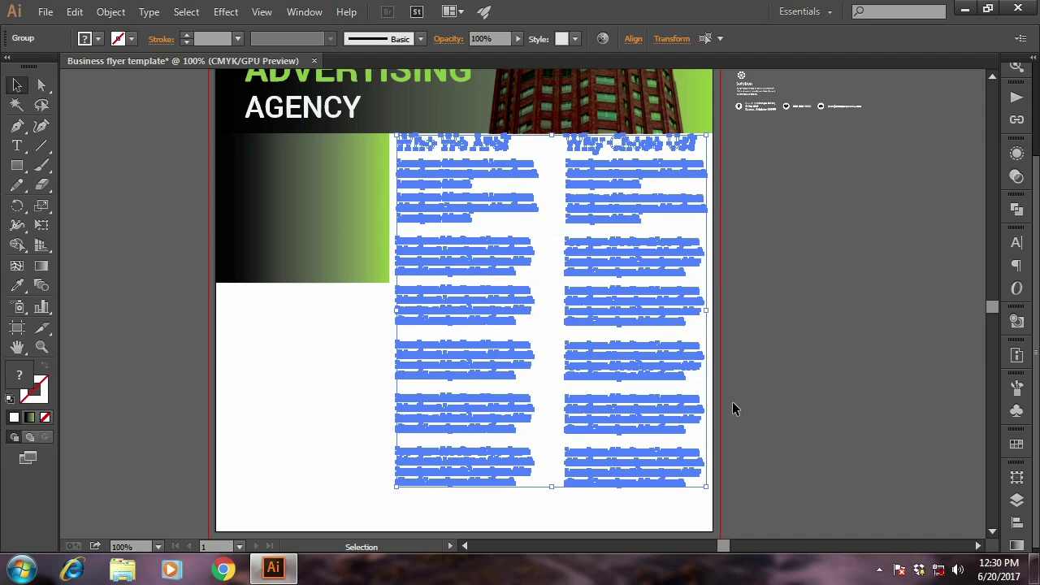
key("Left")
key("Left")
key("Left")
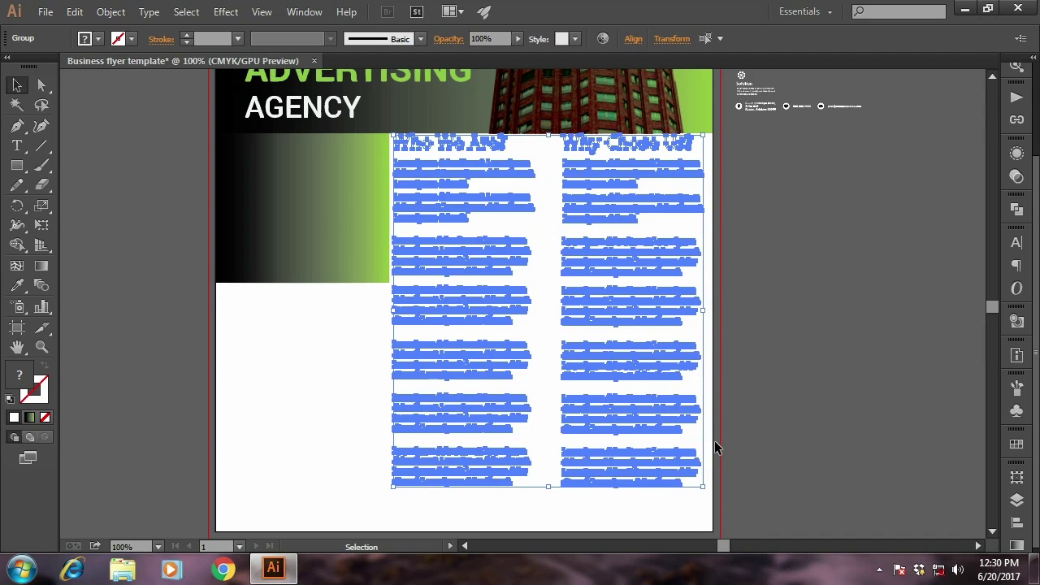
key("Left")
key("Left")
key("Down")
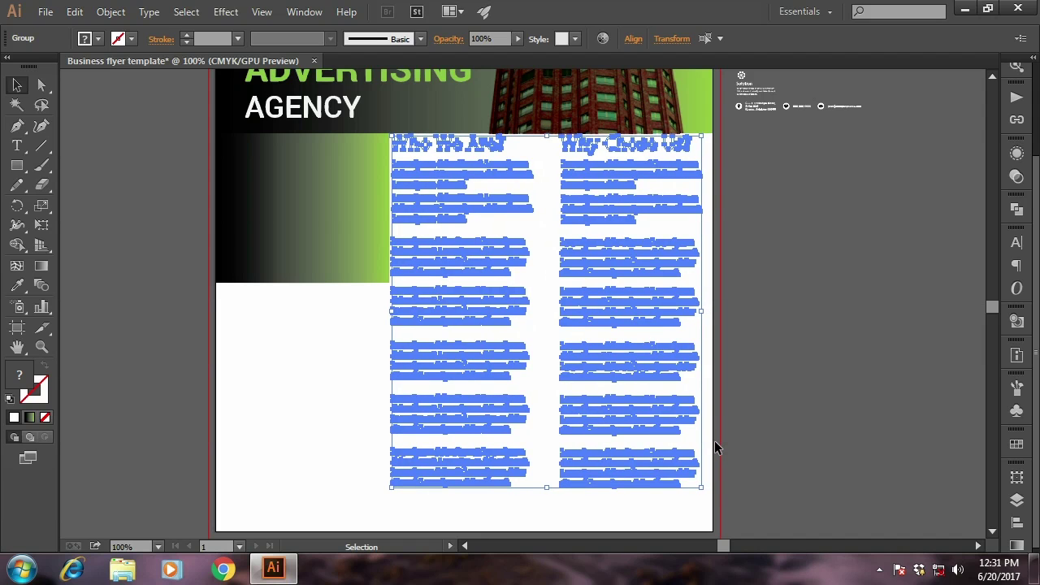
left_click_drag(703, 489, 700, 486)
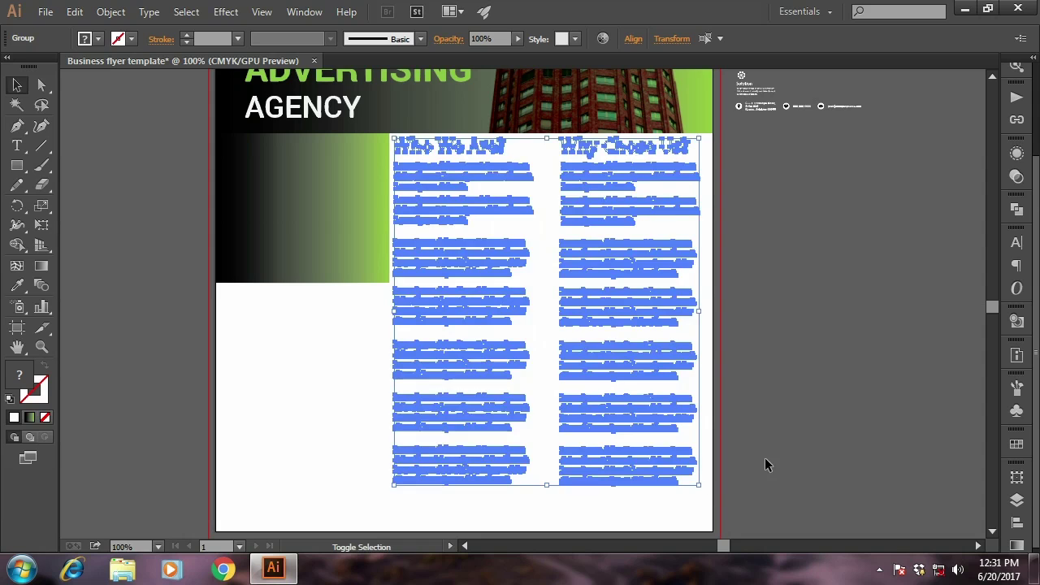
key("Down")
key("Down")
key("Down")
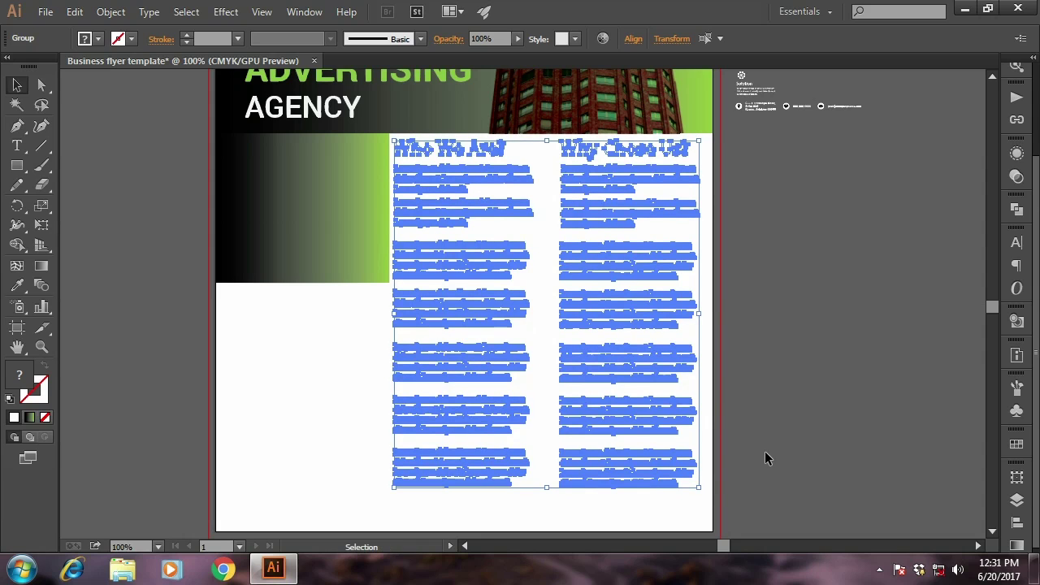
key("Down")
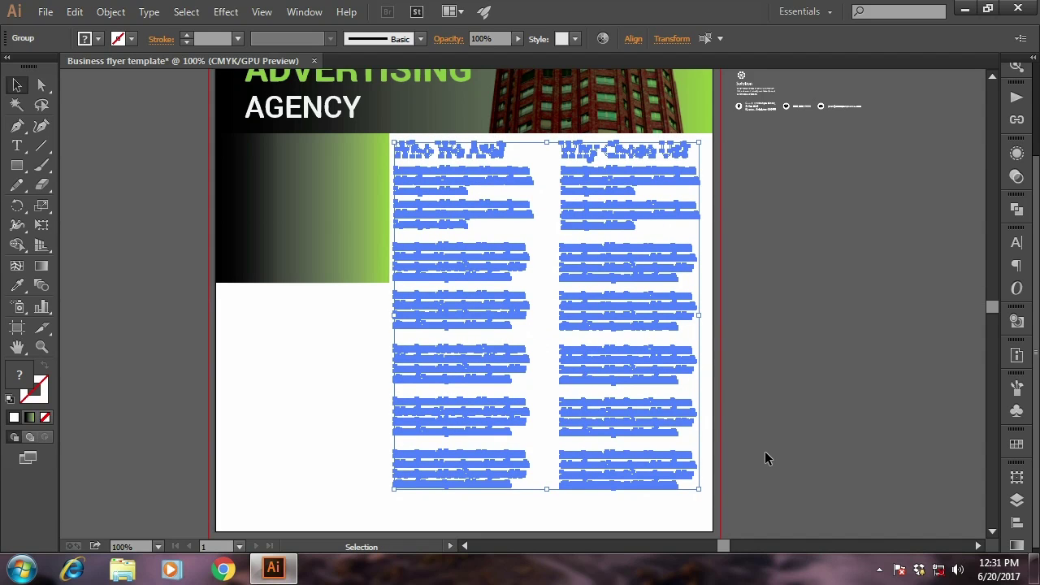
key("Delete")
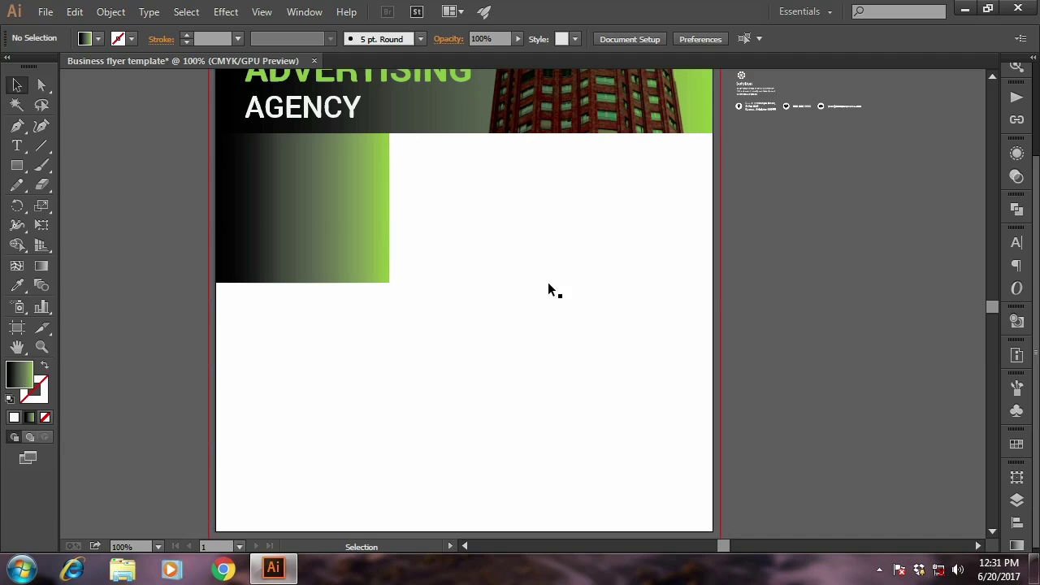
Send the white background rectangle backward so the text columns show in front
right_click(295, 445)
mouse_move(342, 416)
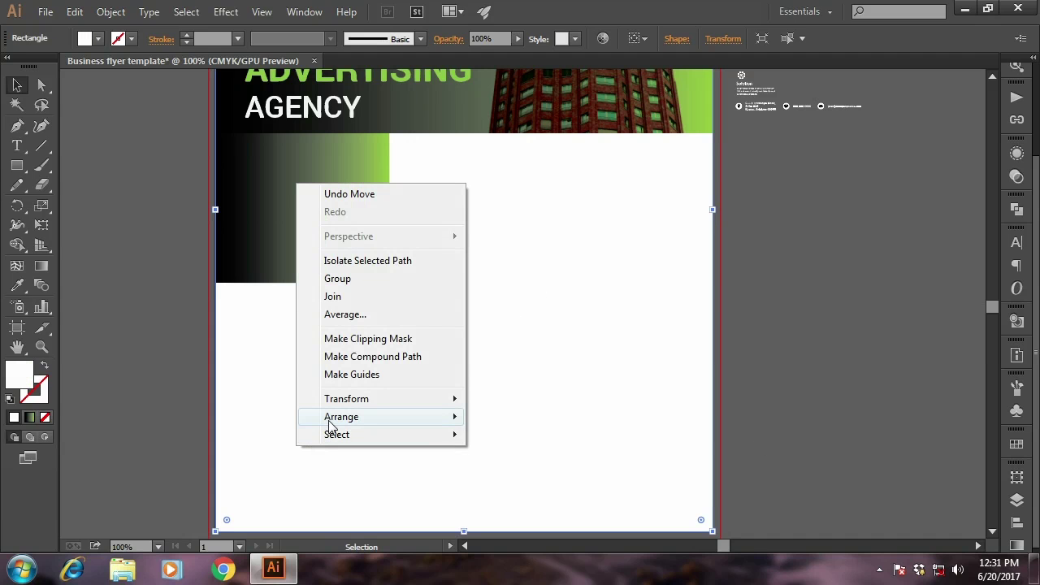
left_click(499, 471)
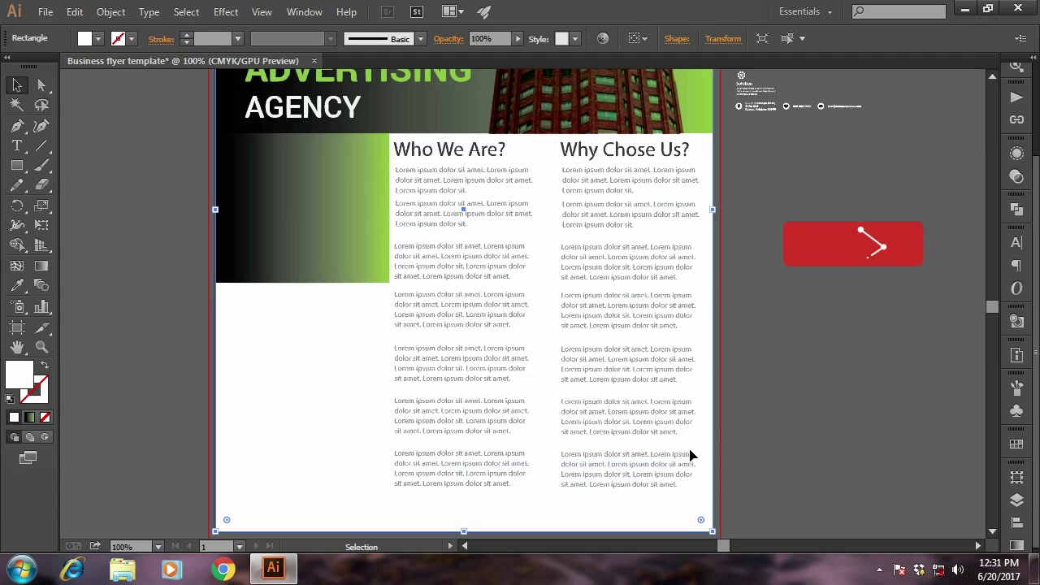
left_click(794, 407)
scroll(612, 330, "left", 1)
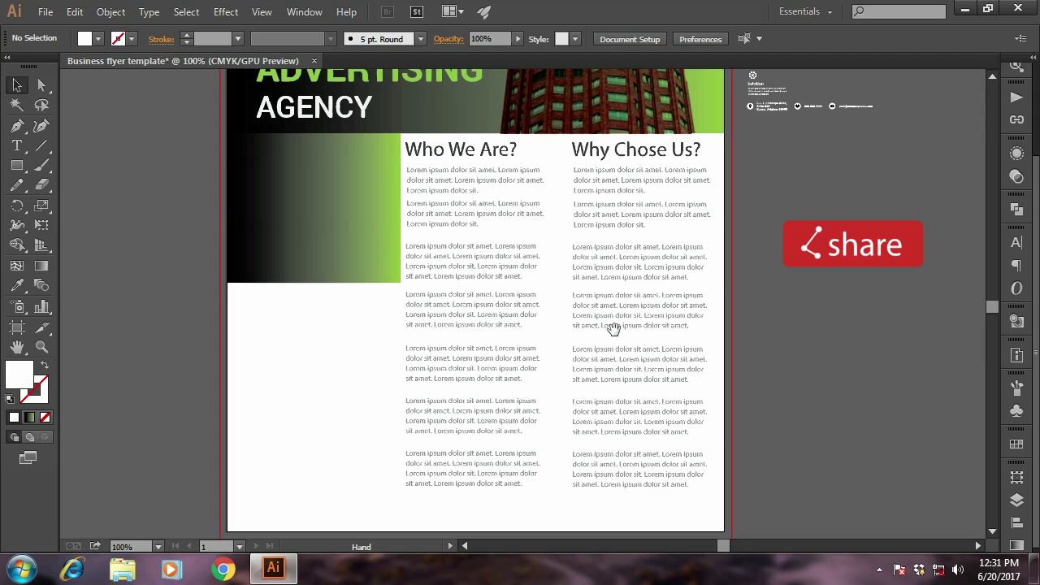
Nudge both Who We Are?/Why Chose Us? text columns slightly right
left_click(495, 153)
left_click(610, 155, "shift")
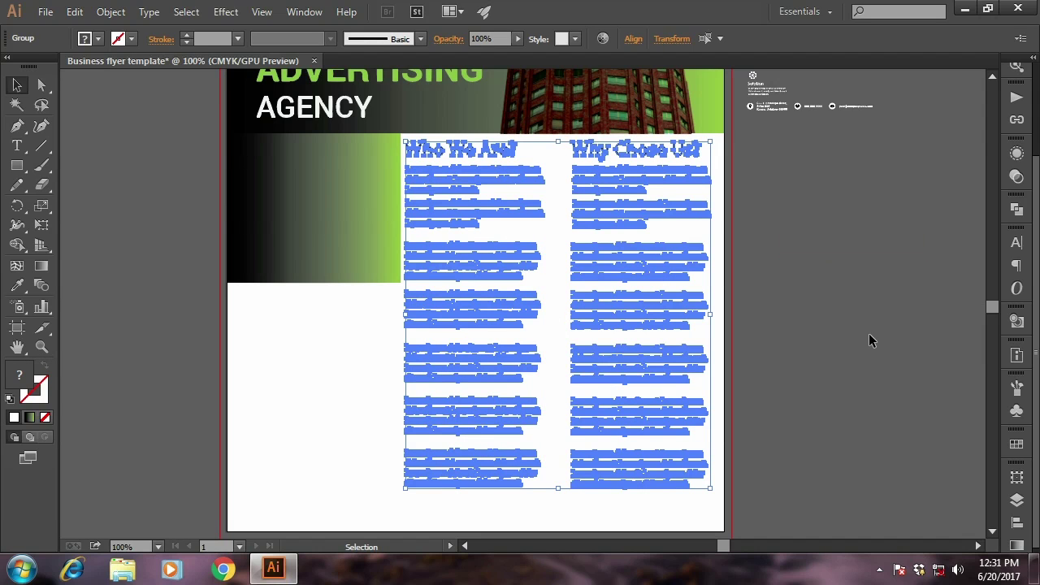
key("Right")
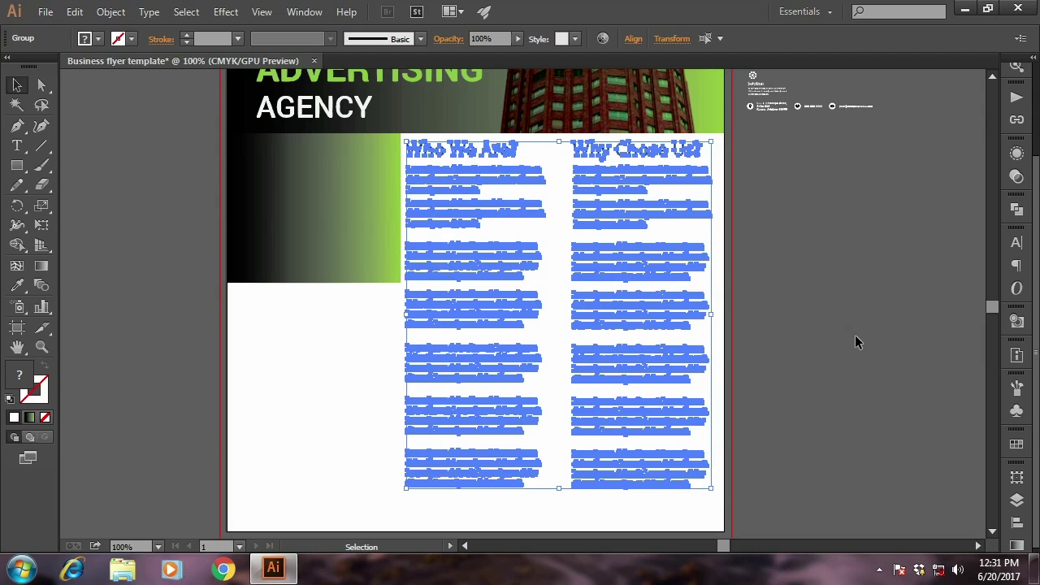
left_click(855, 336)
scroll(362, 221, "left", 1)
Narrow the gradient block by pulling its right edge left
left_click(388, 220)
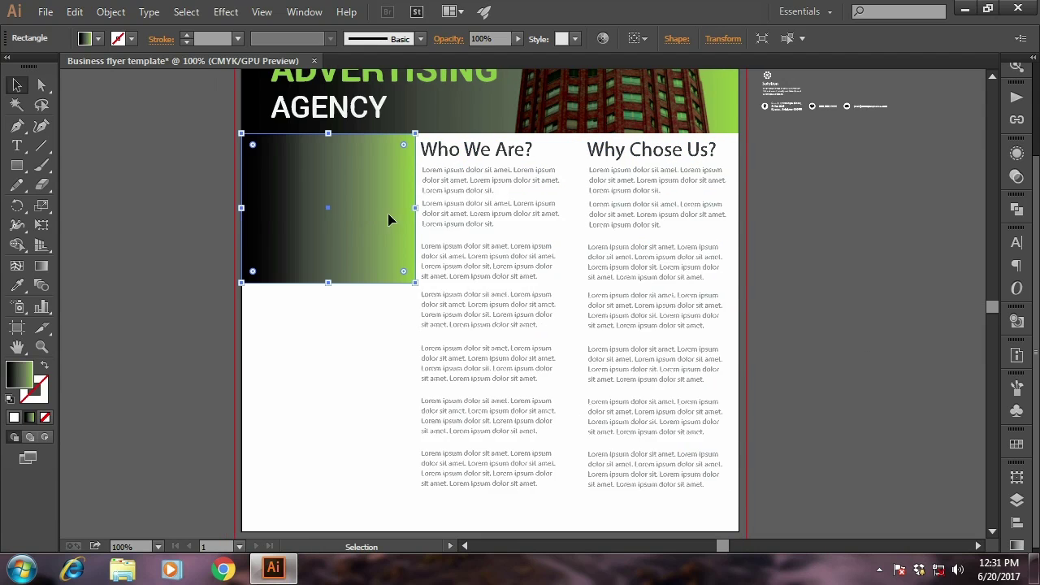
left_click_drag(415, 210, 406, 208)
left_click(216, 285)
scroll(220, 291, "left", 1)
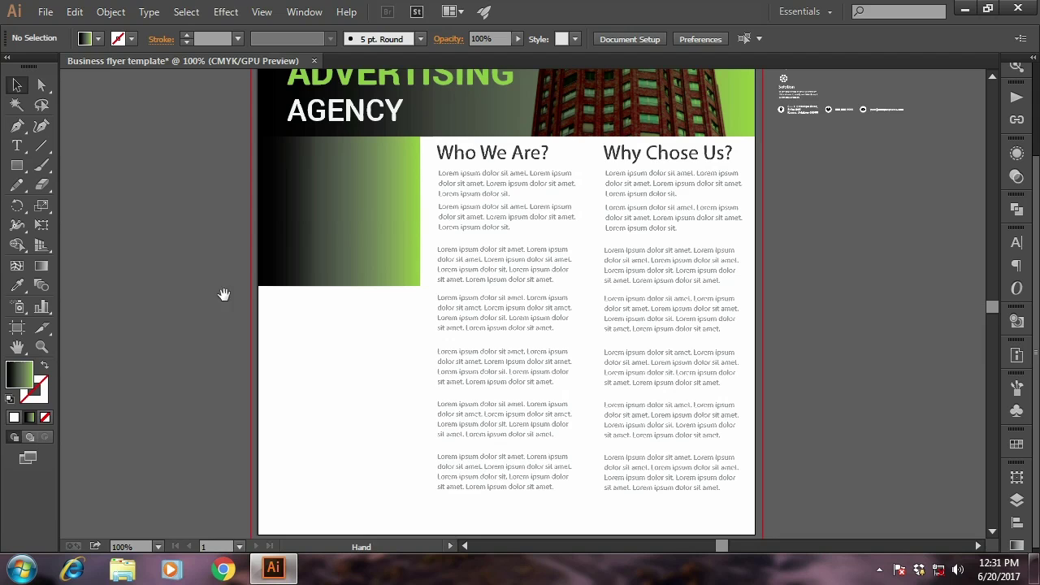
left_click(354, 247)
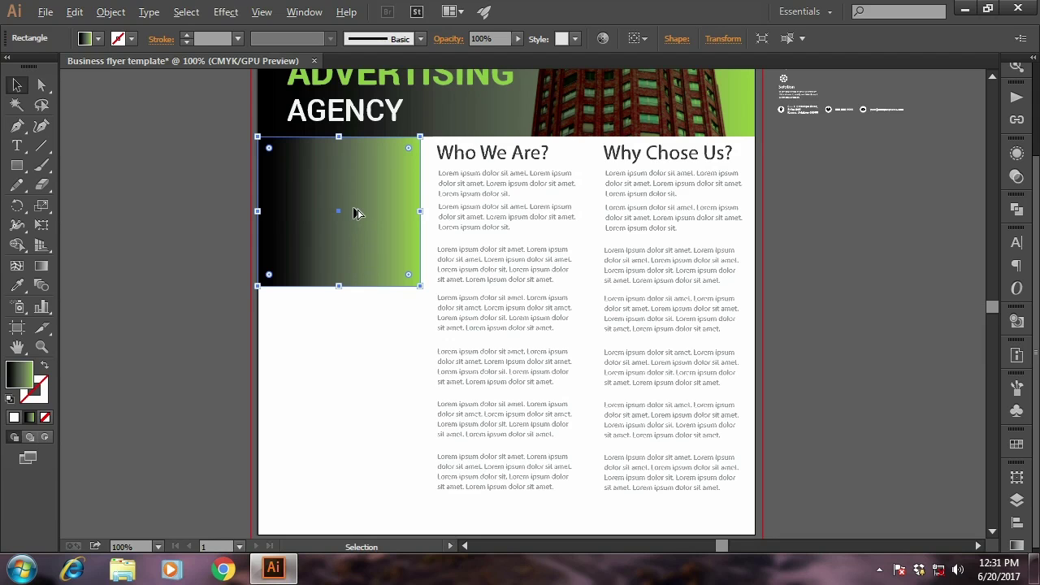
key("alt+f")
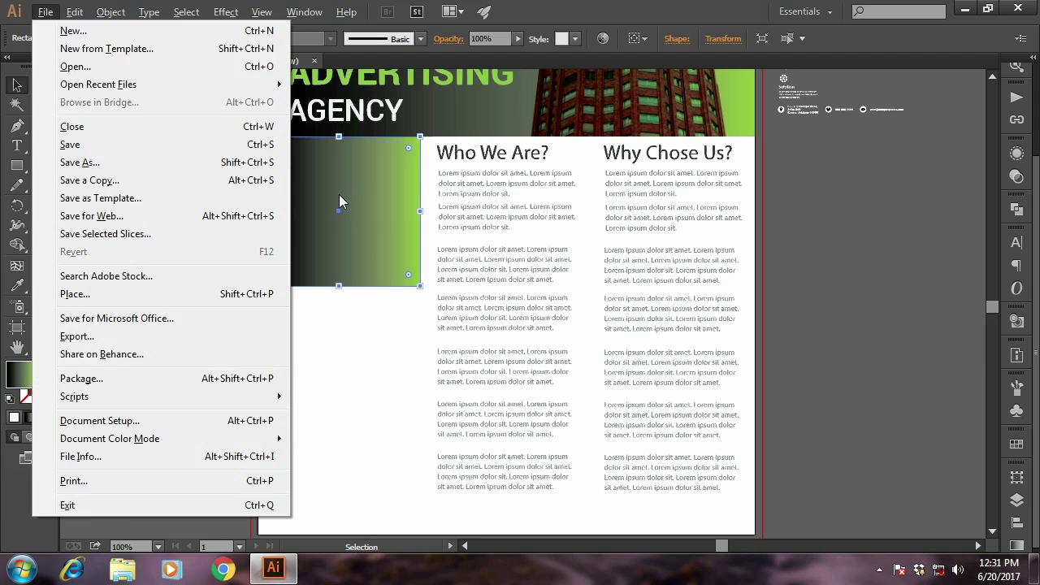
key("Escape")
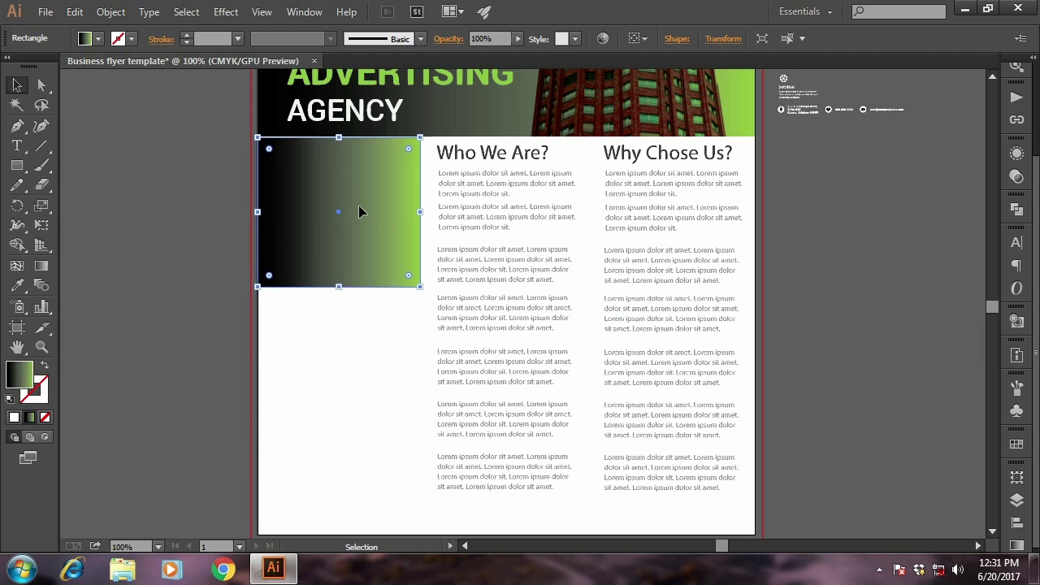
left_click(243, 211)
Zoom in to 600% on the gradient block's top edge
left_click_drag(268, 190, 342, 387)
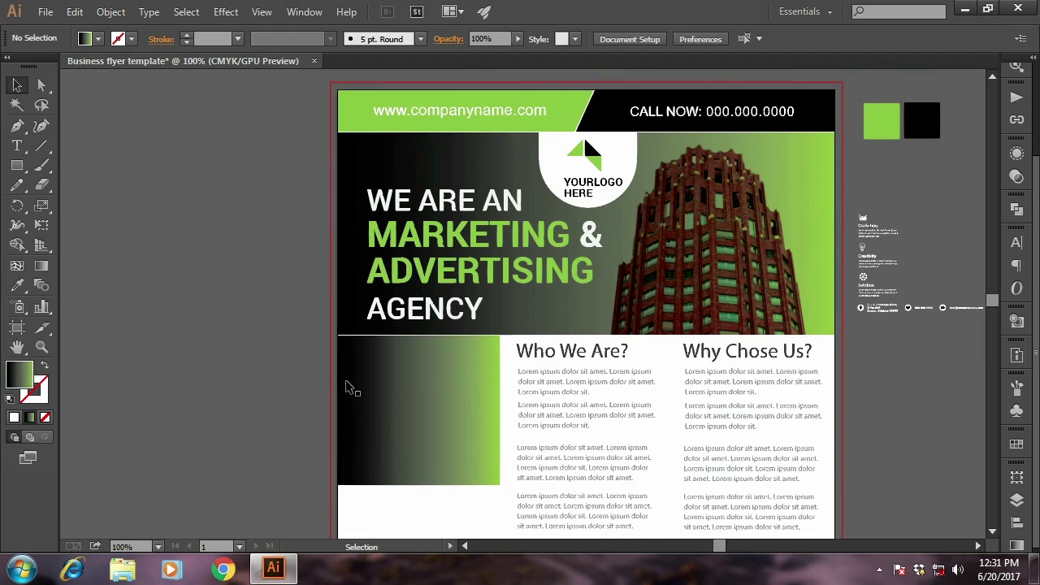
key("ctrl+plus")
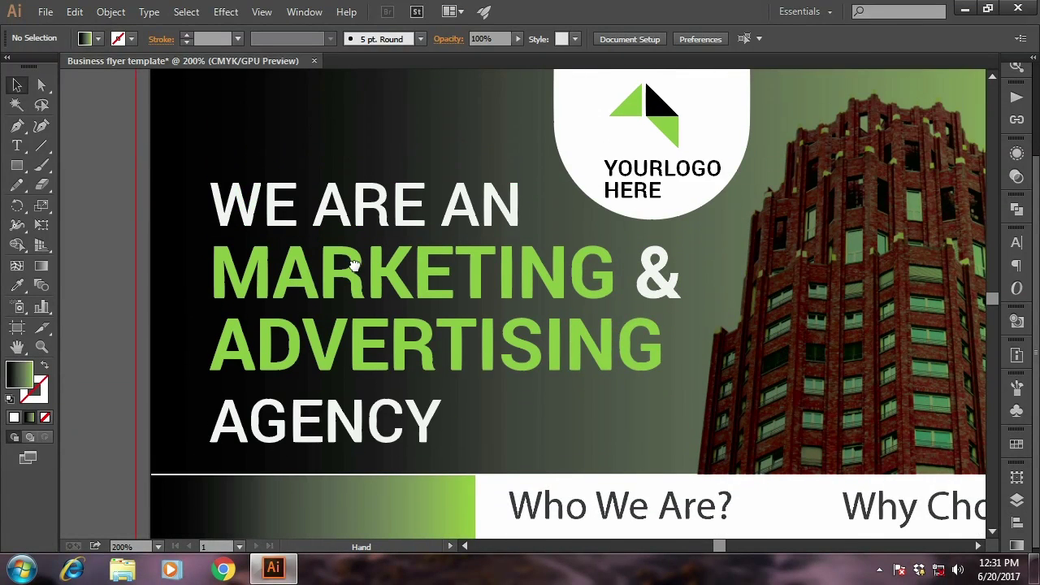
left_click_drag(356, 323, 351, 358)
scroll(351, 358, "down", 5)
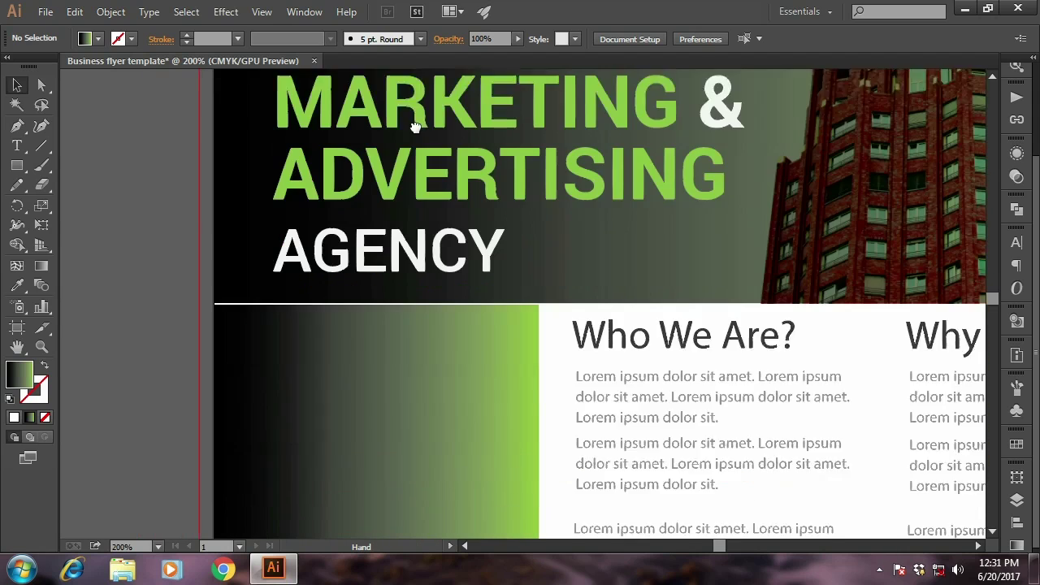
key("ctrl+plus")
key("ctrl+plus")
key("ctrl+plus")
left_click_drag(356, 307, 356, 306)
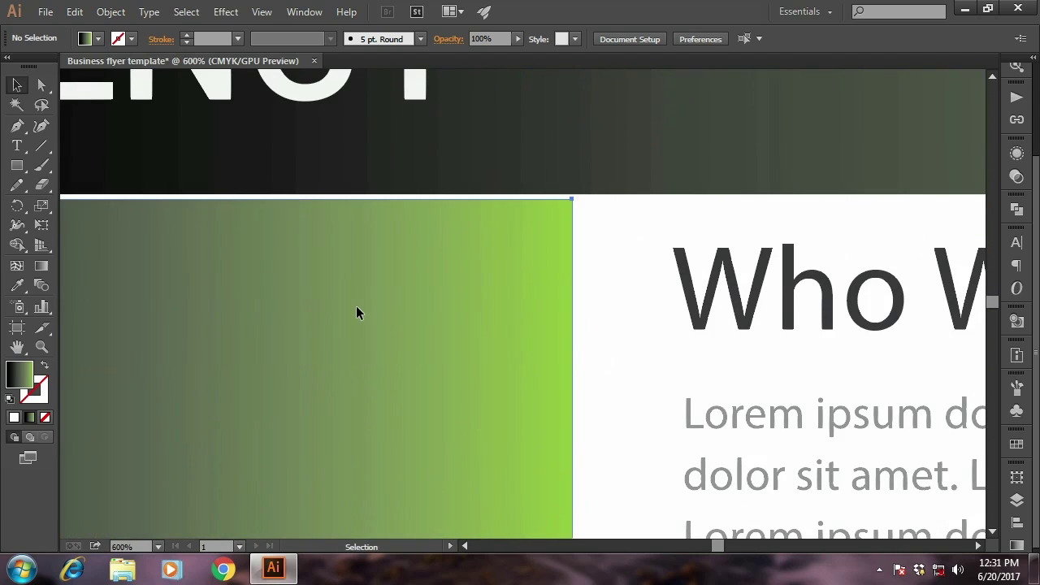
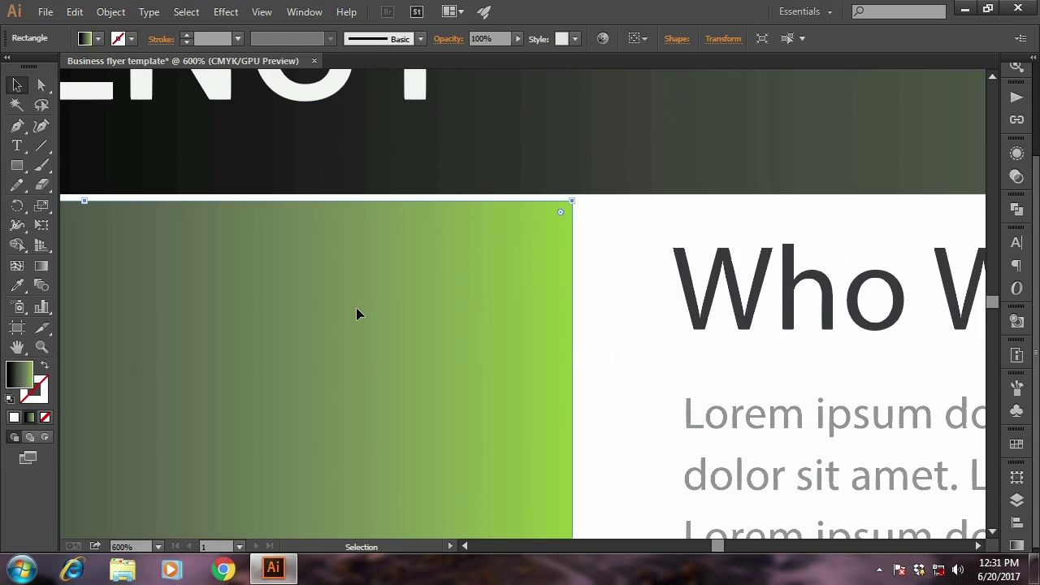
Zoom out to 150% to bring the left gradient column into view
left_click(624, 308)
key("ctrl+minus")
key("ctrl+minus")
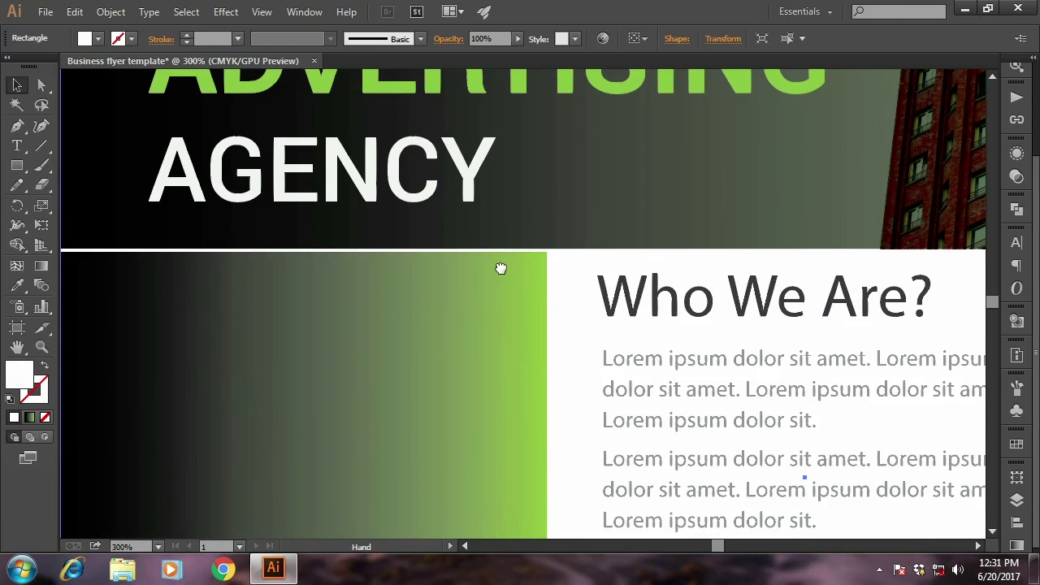
scroll(500, 268, "up", 3)
scroll(499, 270, "up", 3)
scroll(497, 270, "up", 3)
scroll(496, 273, "down", 1)
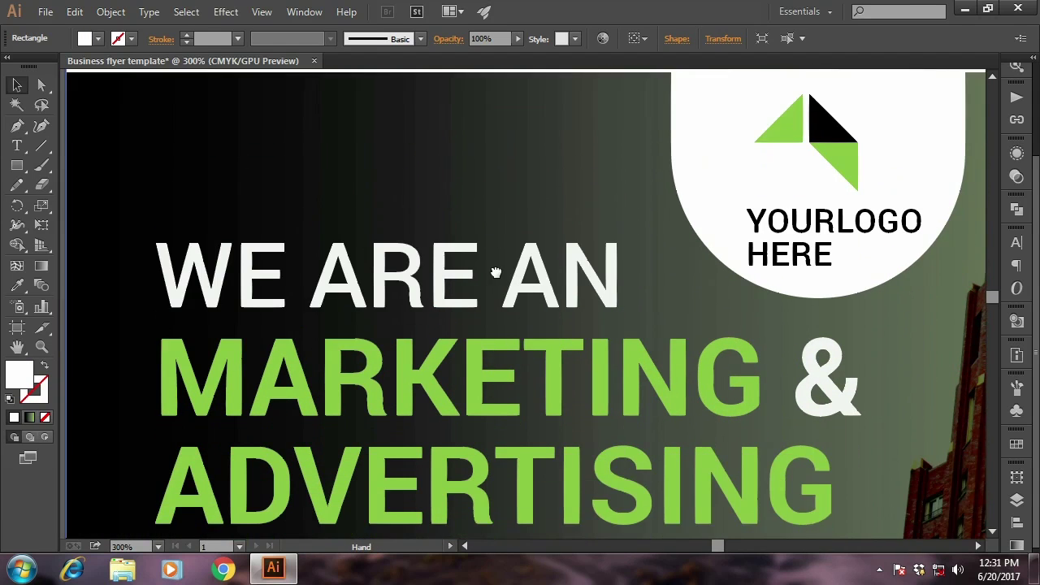
scroll(495, 273, "down", 1)
scroll(497, 271, "down", 2)
scroll(492, 300, "down", 2)
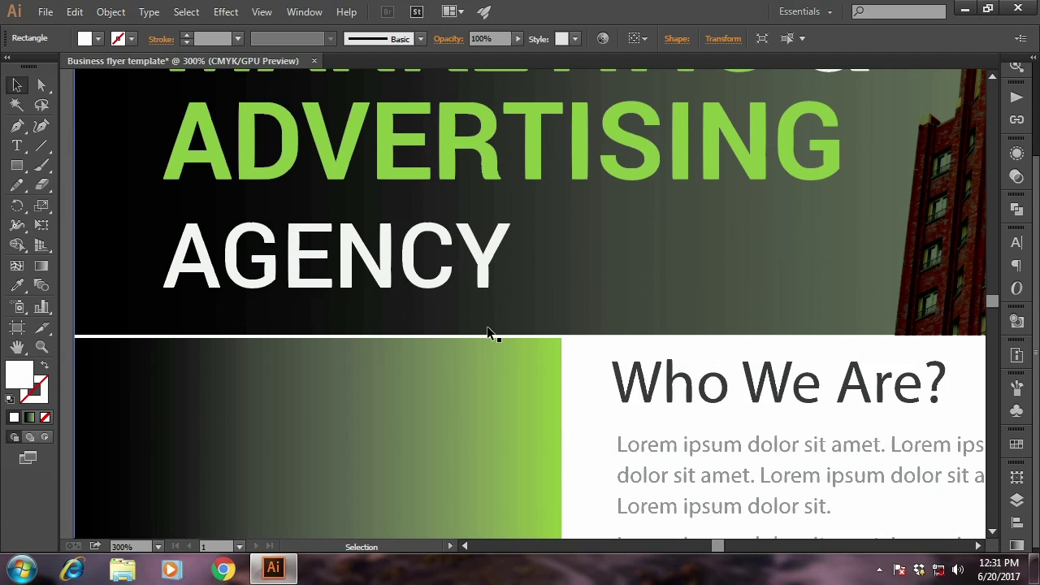
key("ctrl+minus")
key("ctrl+minus")
scroll(443, 204, "down", 5)
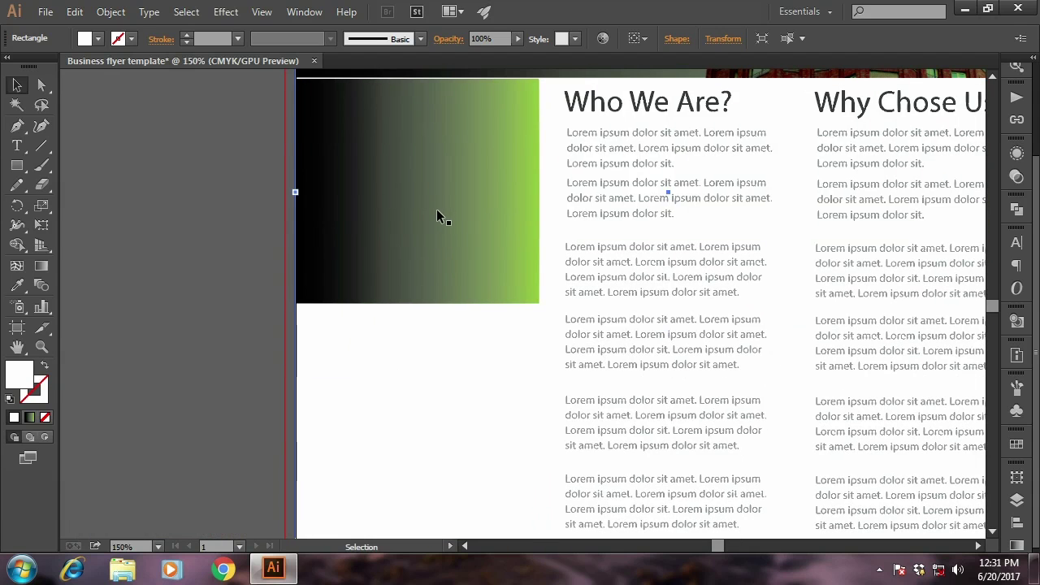
Alt-drag a copy of the gradient rectangle directly below the original, then zoom out to 50%
left_click_drag(428, 209, 425, 433)
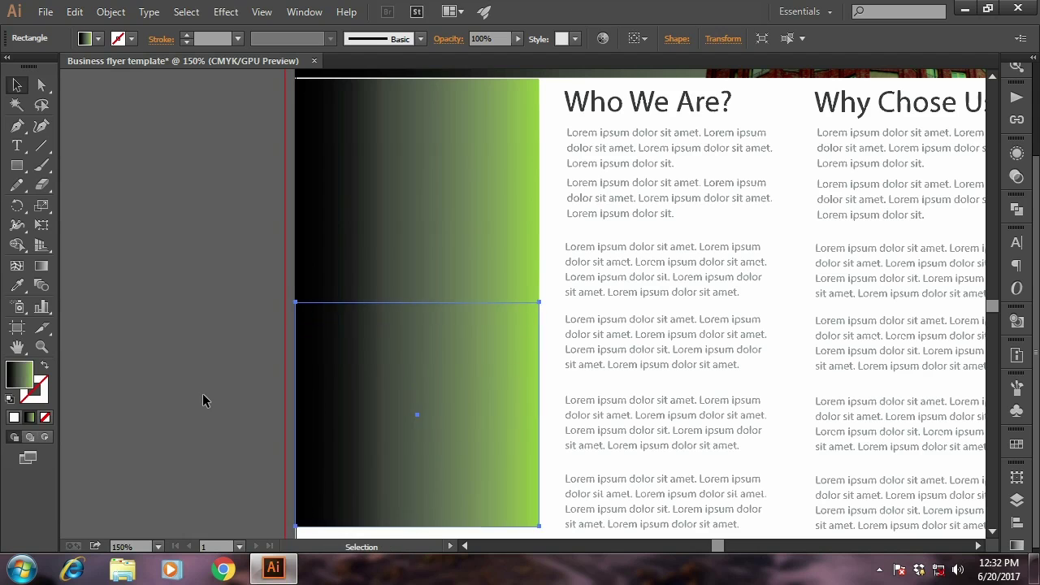
left_click(204, 399)
scroll(241, 395, "down", 1)
left_click(387, 169)
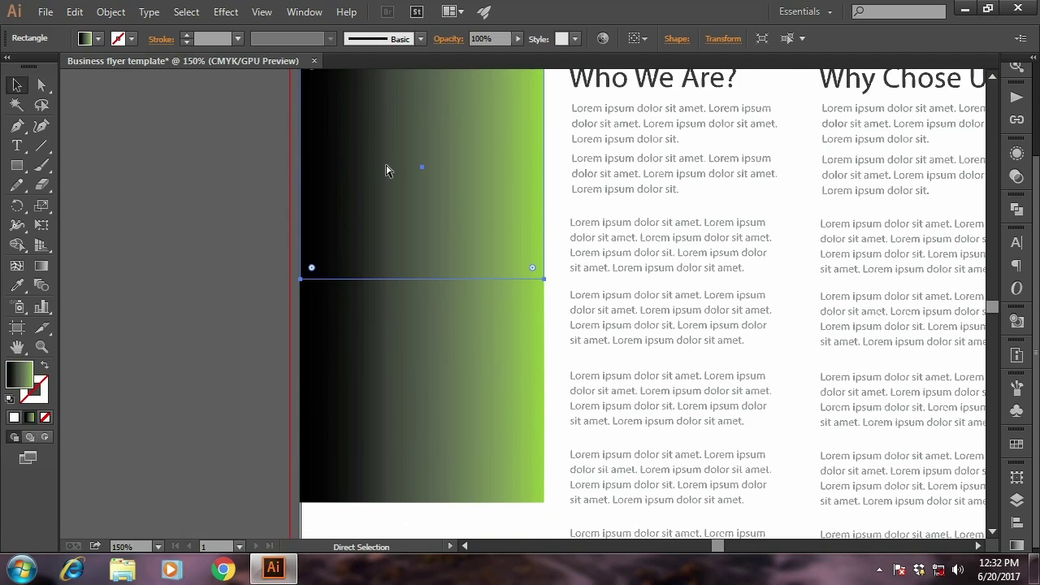
key("ctrl+minus")
key("ctrl+minus")
key("ctrl+minus")
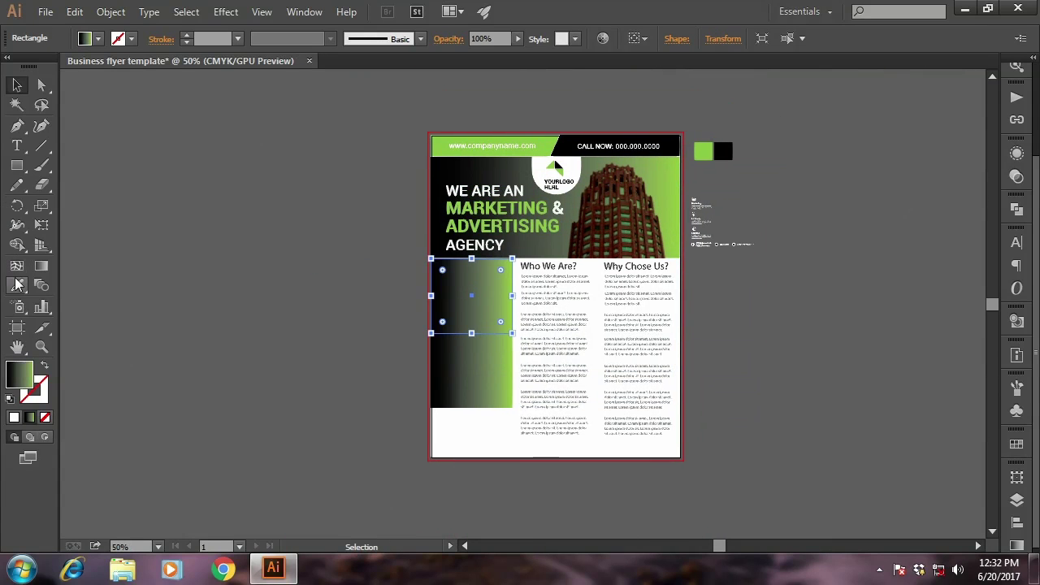
Fill the top left-column block solid green using the Eyedropper on the green swatch
left_click(17, 285)
left_click(697, 152)
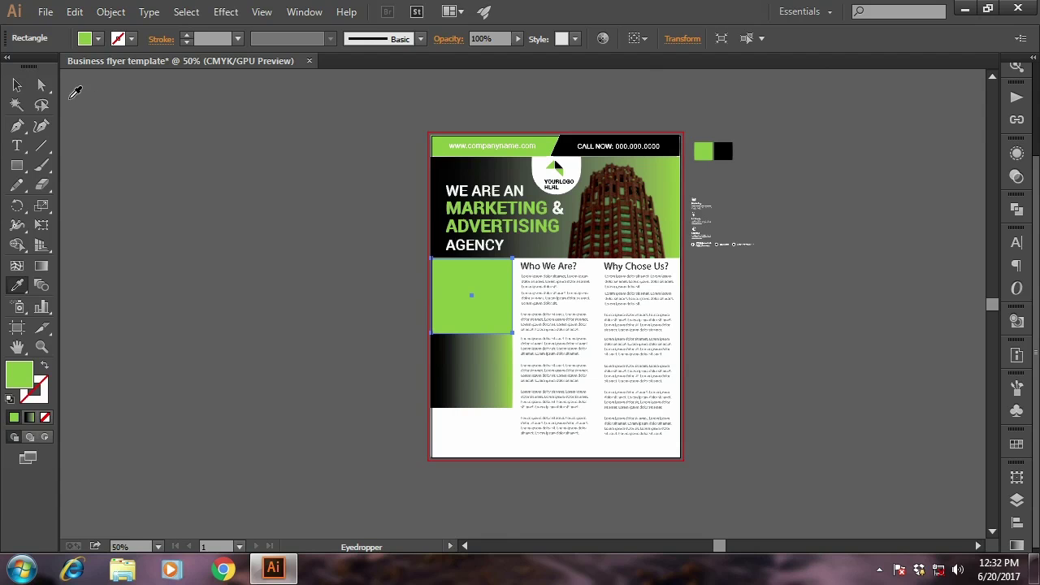
left_click(17, 85)
Fill the lower gradient block solid black from the black swatch, then zoom to 150%
left_click(469, 397)
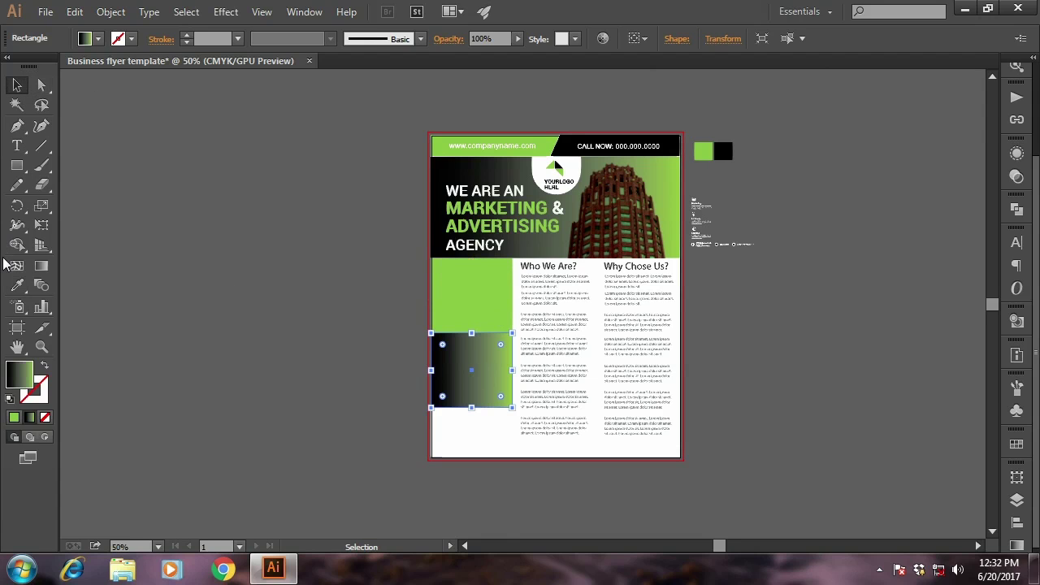
left_click(17, 285)
left_click(723, 150)
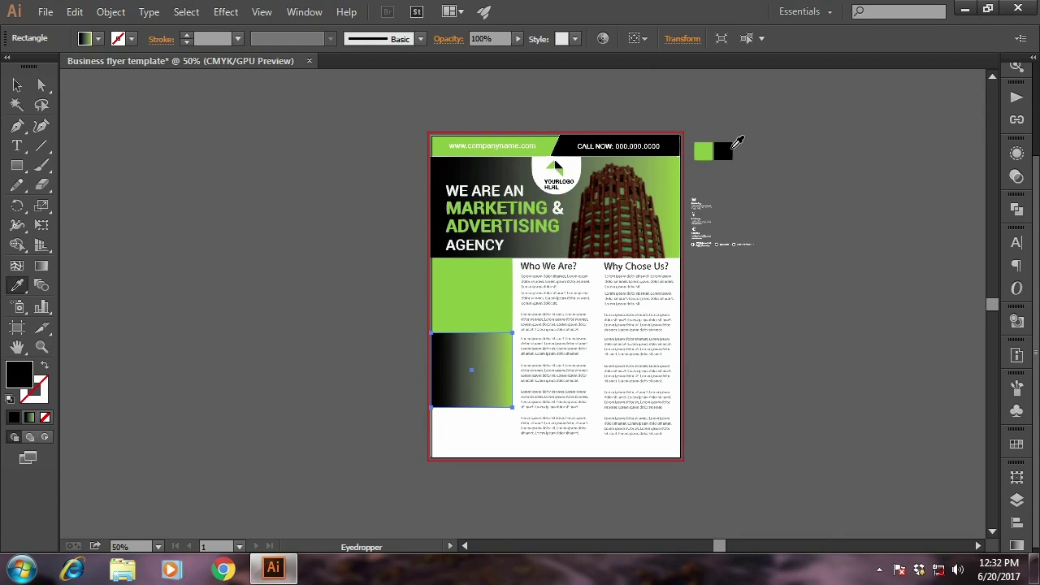
left_click(18, 84)
left_click(225, 318)
mouse_move(520, 458)
left_mouse_down()
mouse_move(531, 390)
mouse_move(488, 355)
left_mouse_up()
key("ctrl+equal")
key("ctrl+equal")
key("ctrl+equal")
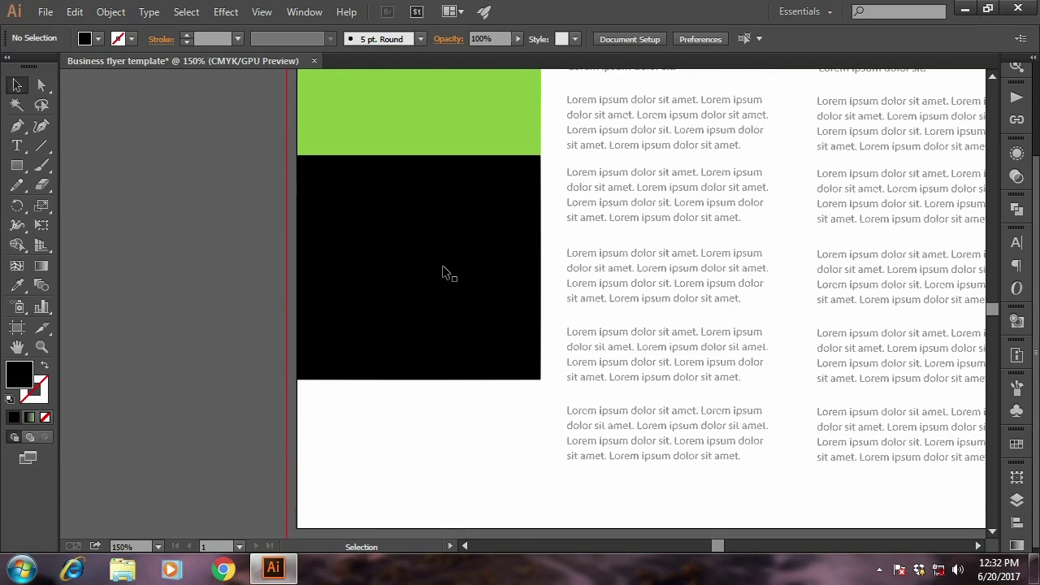
Alt-drag a copy of the black block below it and eyedropper it green
left_click_drag(441, 274, 449, 494)
left_click(17, 284)
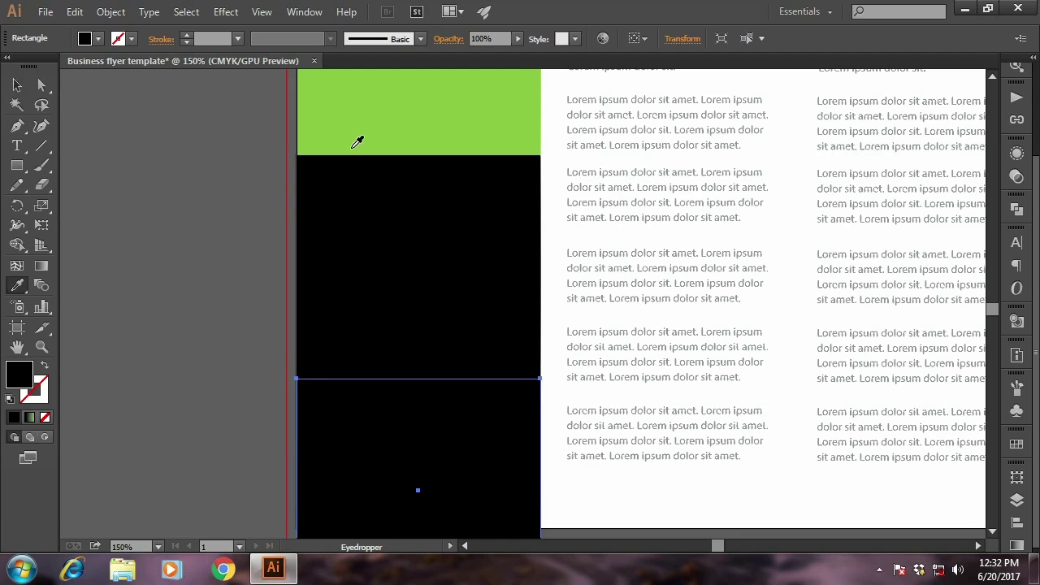
left_click(358, 143)
left_click(17, 85)
left_click(176, 300)
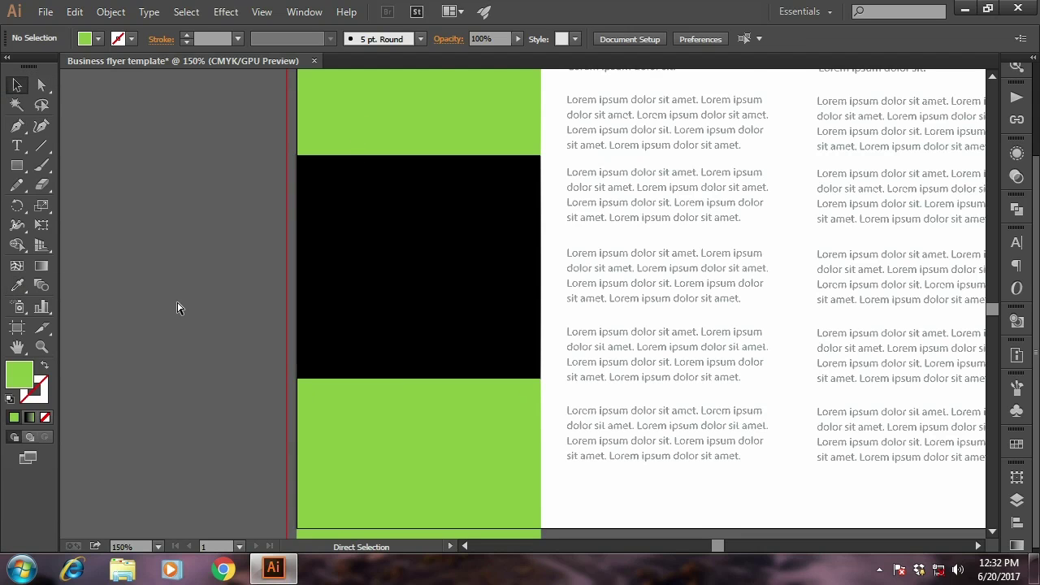
key("ctrl+minus")
key("ctrl+minus")
Select all three stacked blocks and shorten them to fit above the page bottom
left_click(459, 382)
left_click(469, 308, "shift")
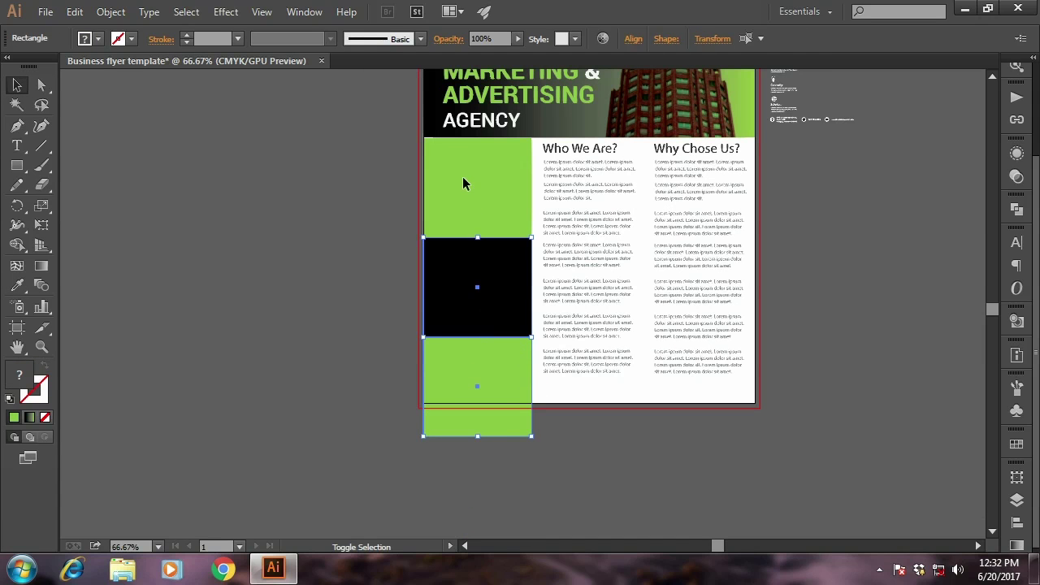
left_click(464, 181, "shift")
mouse_move(478, 440)
left_mouse_down()
mouse_move(477, 345)
mouse_move(479, 377)
left_mouse_up()
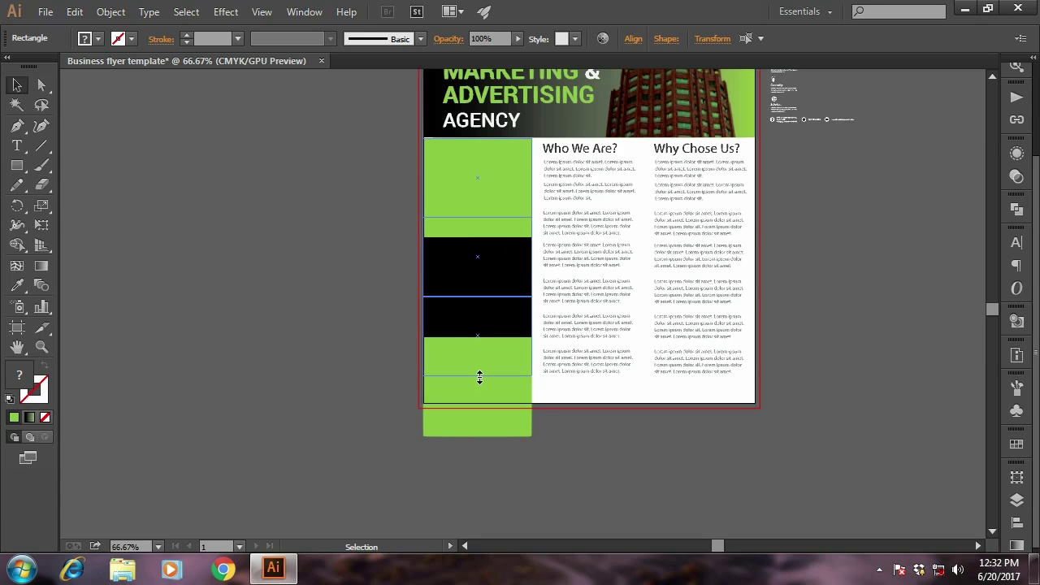
left_click_drag(479, 377, 480, 376)
left_click(479, 455)
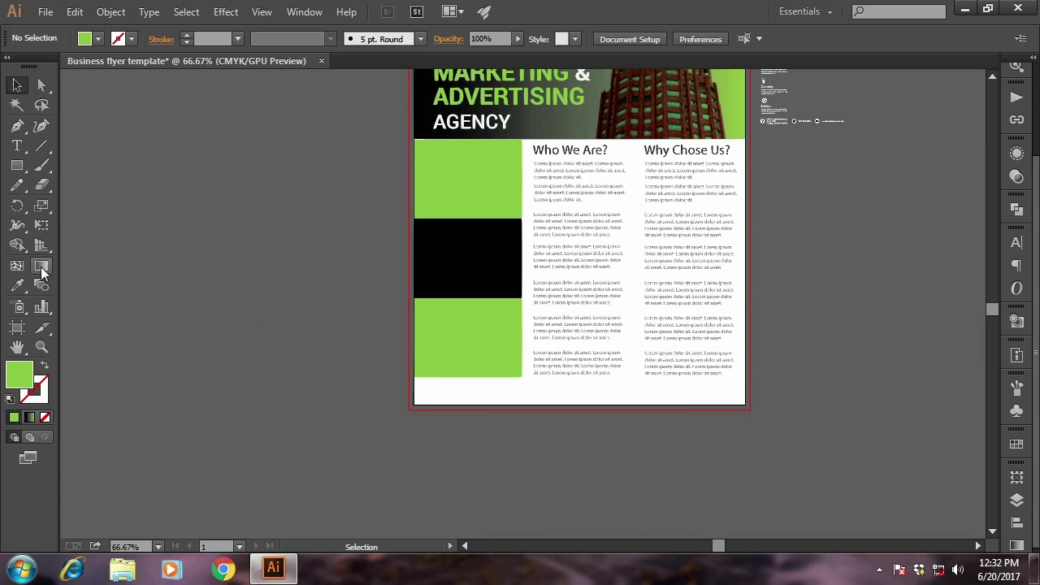
Zoom and pan to bring the header and columns back into view
scroll(430, 302, "up", 2)
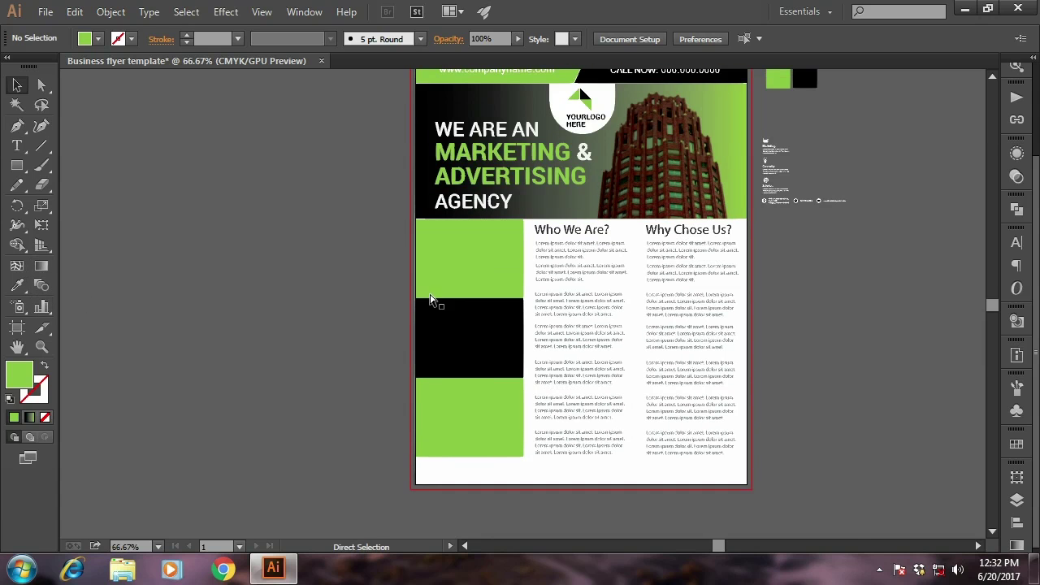
key("ctrl+equal")
key("ctrl+equal")
key("ctrl+minus")
key("ctrl+minus")
left_click_drag(443, 265, 475, 301)
scroll(475, 300, "up", 3, "alt")
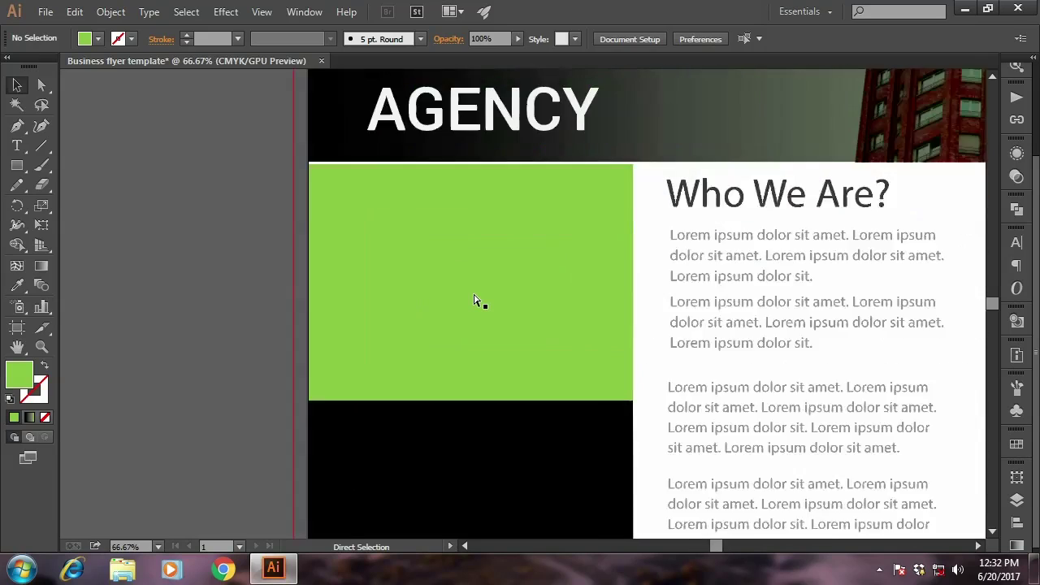
scroll(475, 300, "up", 2, "alt")
scroll(476, 301, "down", 2, "alt")
scroll(475, 301, "down", 2, "alt")
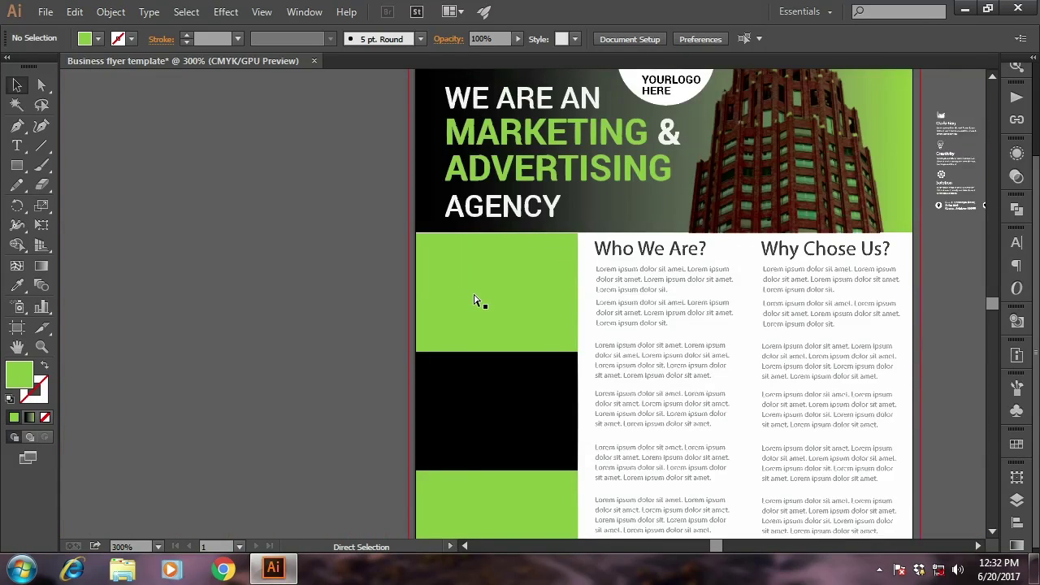
scroll(476, 301, "down", 1, "alt")
left_click_drag(465, 399, 430, 293)
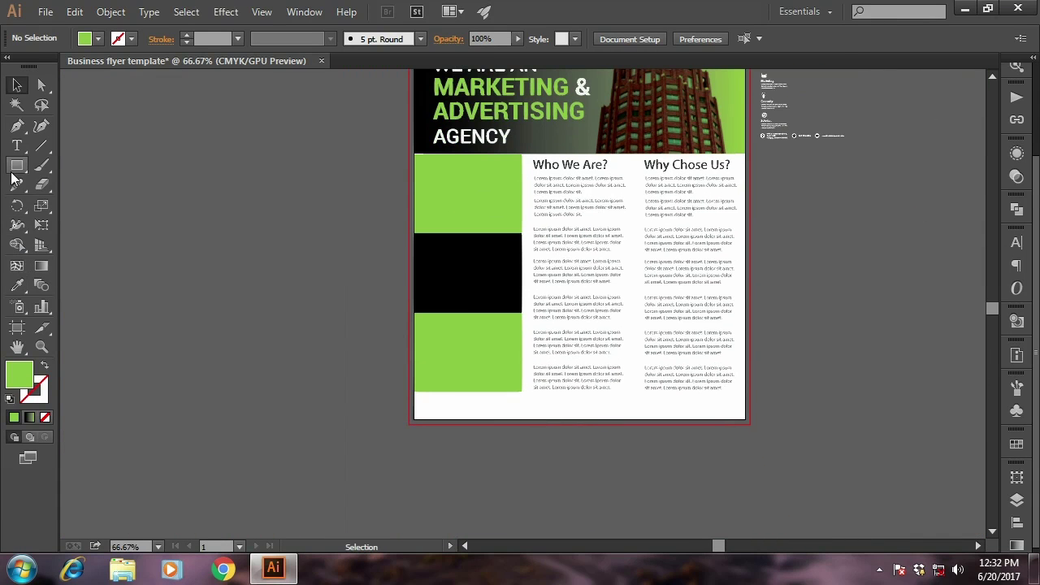
Draw a full-width rectangle across the page bottom and eyedropper it black as the footer
left_click(17, 165)
key("ctrl+1")
mouse_move(440, 453)
left_mouse_down()
mouse_move(413, 436)
mouse_move(829, 458)
left_mouse_up()
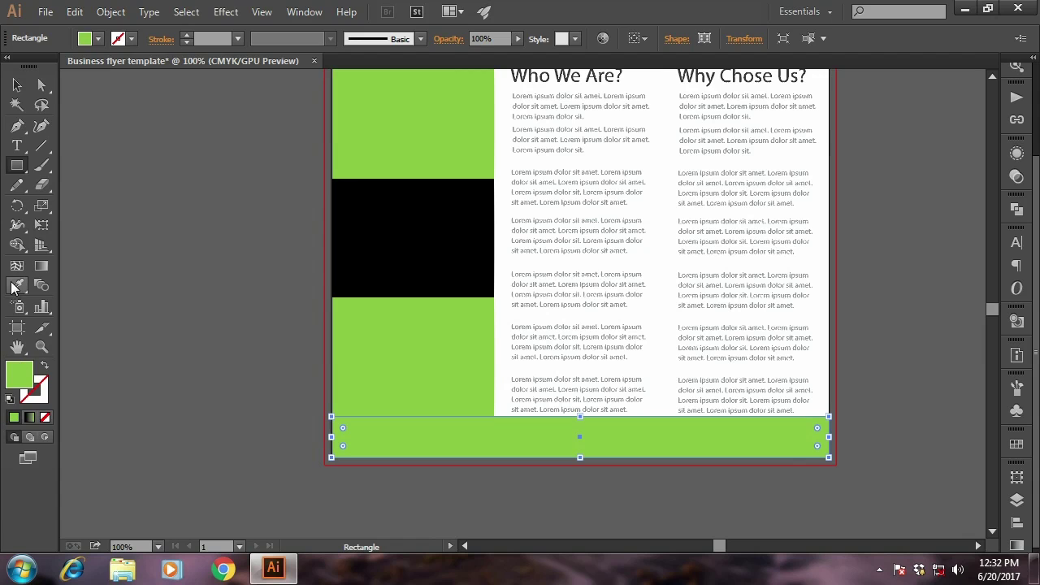
left_click(17, 285)
left_click(395, 195)
left_click(17, 85)
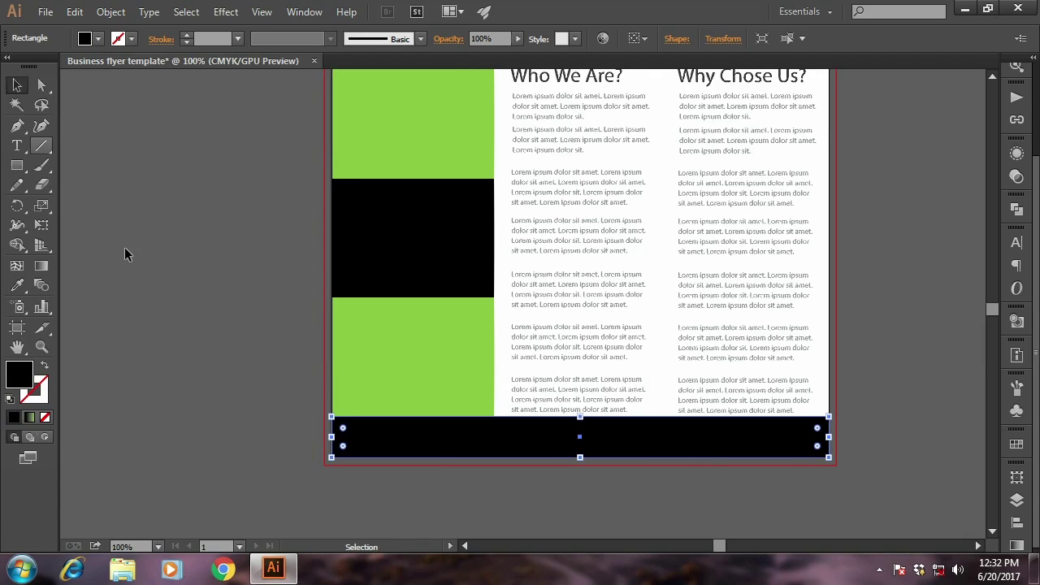
left_click(124, 247)
mouse_move(577, 253)
left_mouse_down()
mouse_move(526, 288)
mouse_move(521, 324)
left_mouse_up()
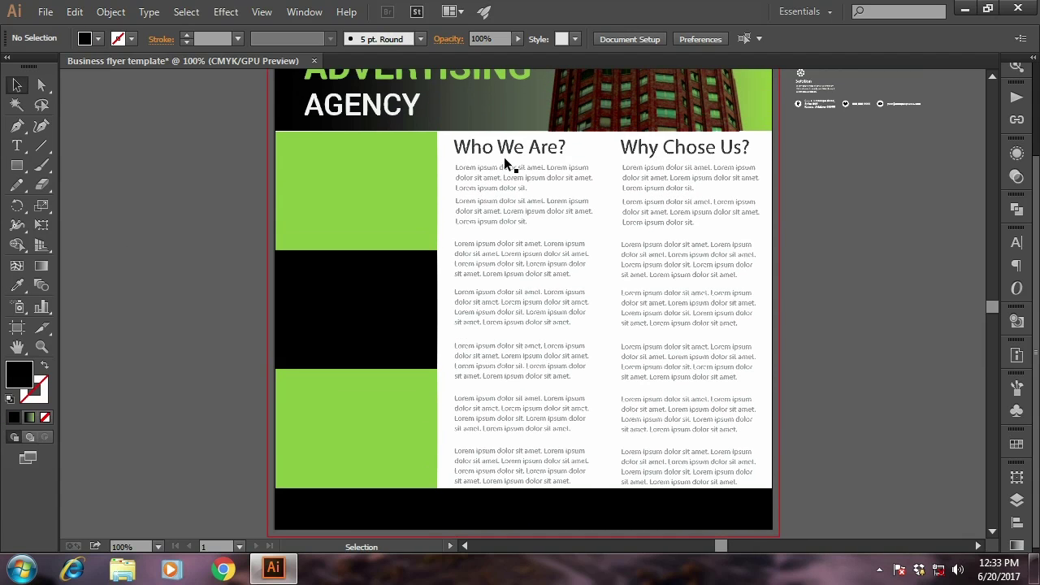
Scale both text columns down slightly and nudge them up twice and left three times
left_click(506, 163)
left_click(655, 162, "shift")
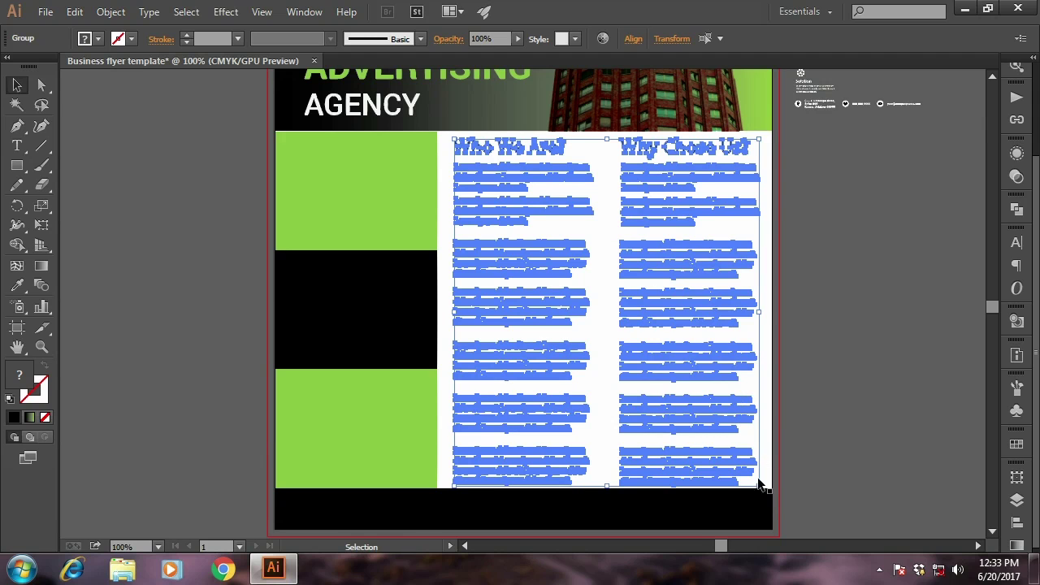
left_click_drag(759, 484, 754, 480)
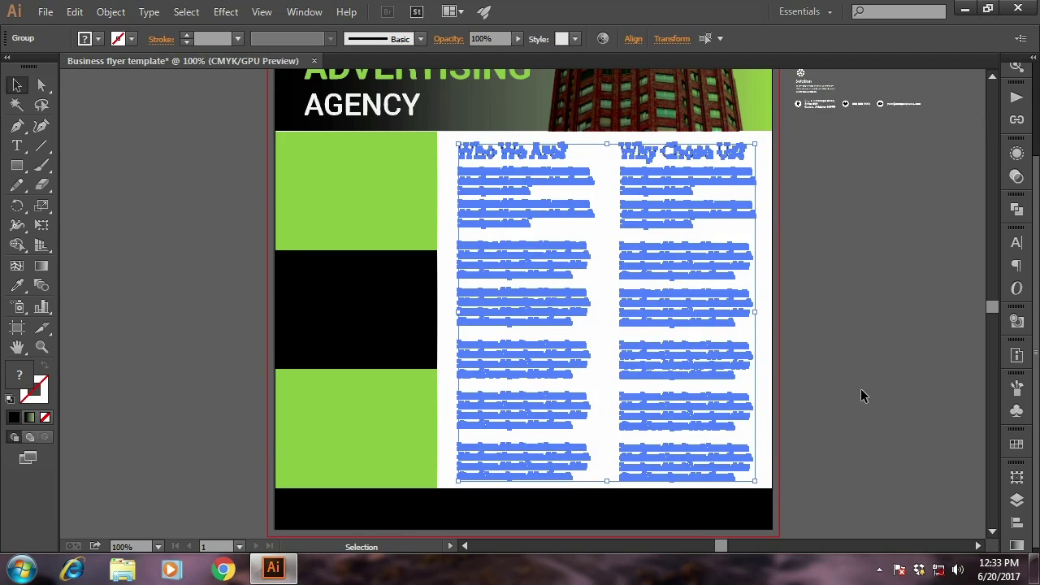
key("Up")
key("Up")
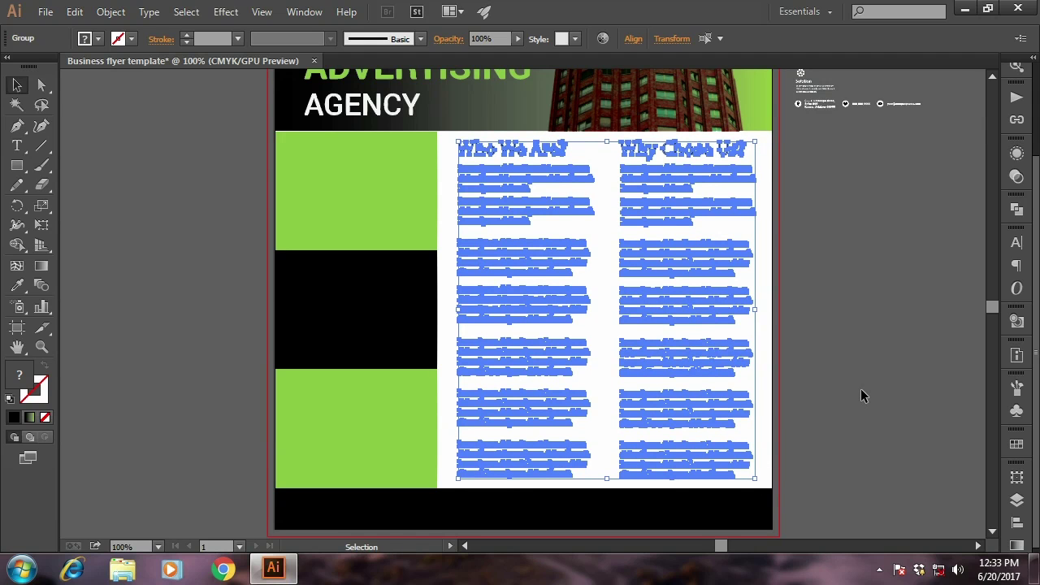
key("Up")
key("Up")
key("Left")
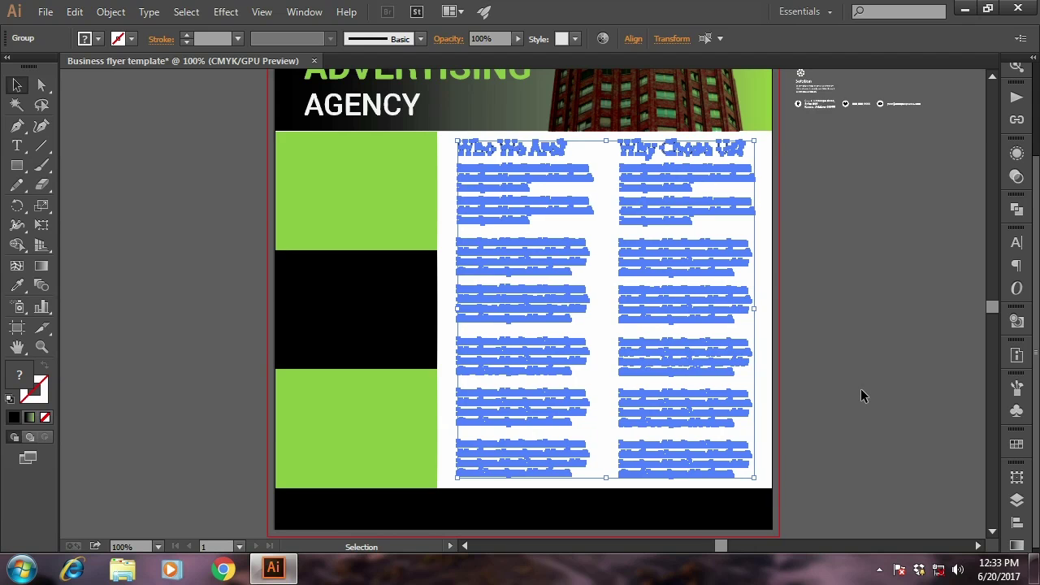
key("Left")
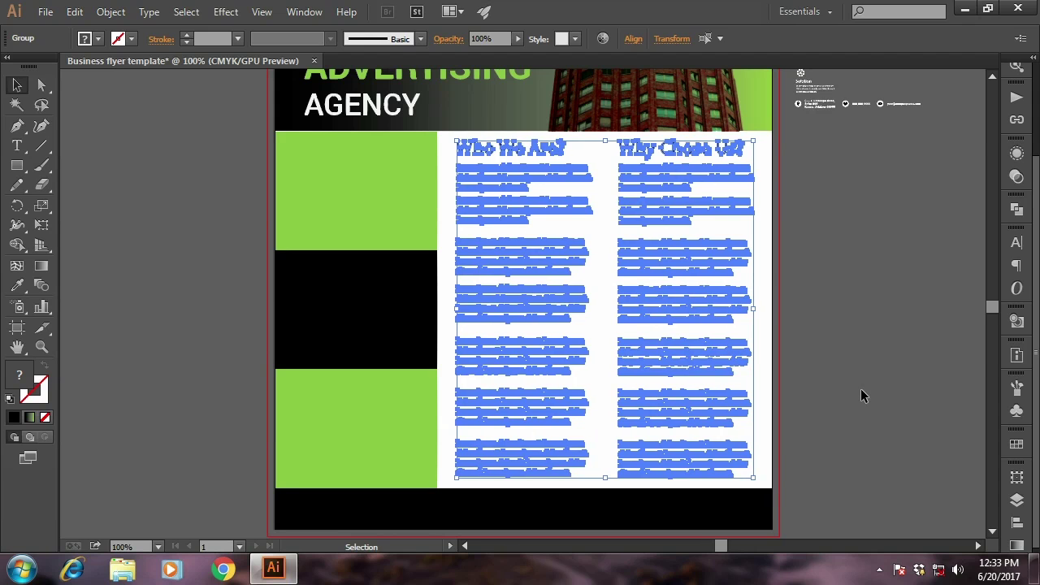
key("Left")
key("ctrl+shift+a")
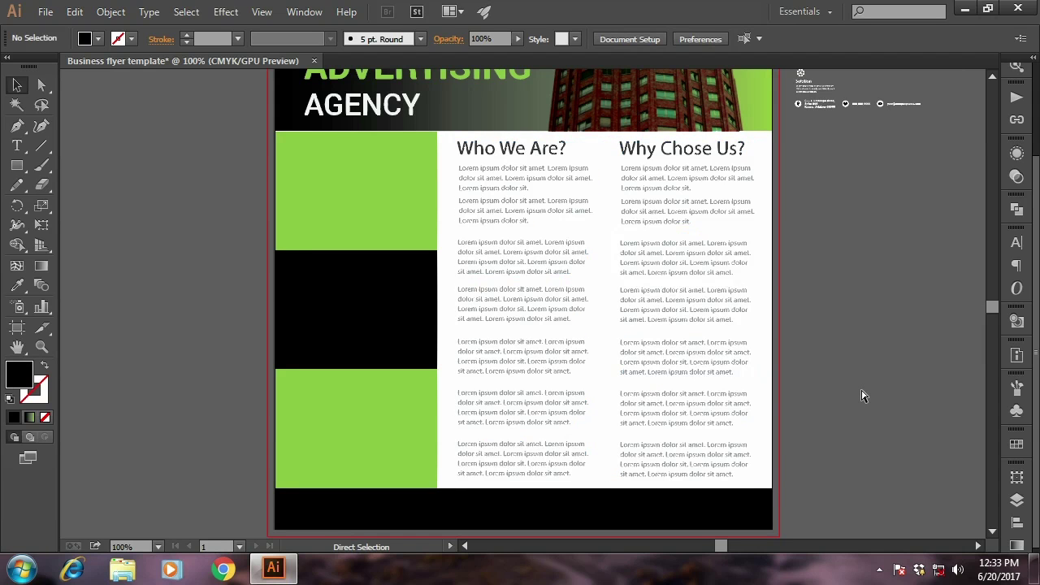
key("ctrl+minus")
Move the Marketing, Creativity and Solution icon group into the left column and scale it to fit
left_click_drag(686, 192, 699, 222)
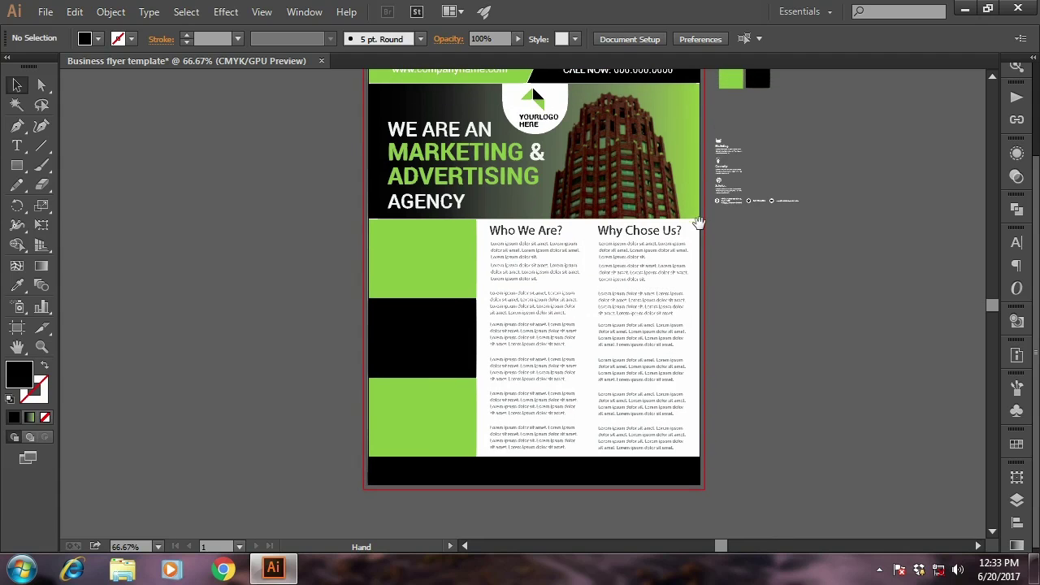
left_click(726, 170)
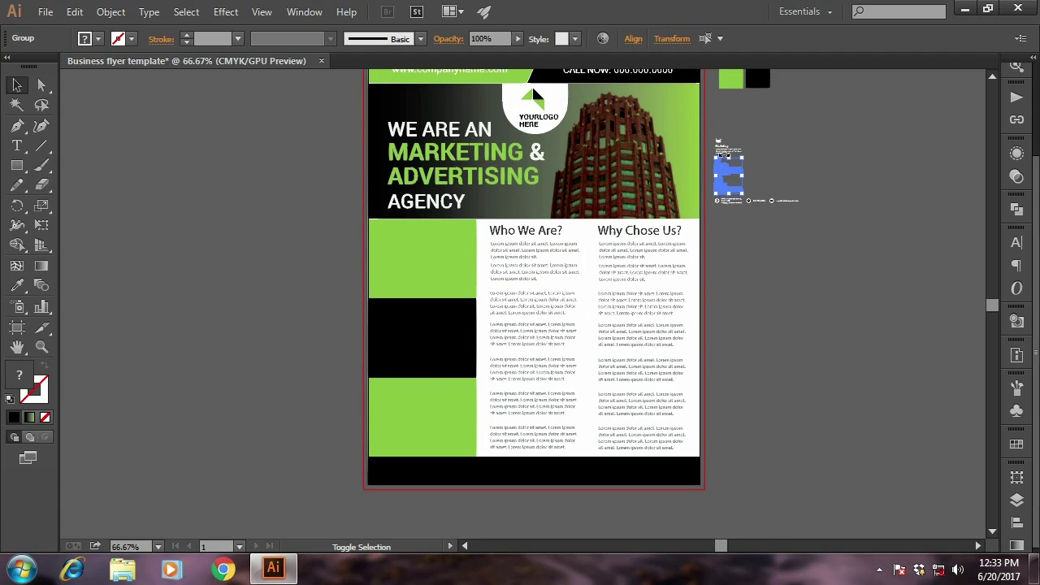
left_click_drag(723, 154, 437, 345)
left_click_drag(455, 388, 489, 460)
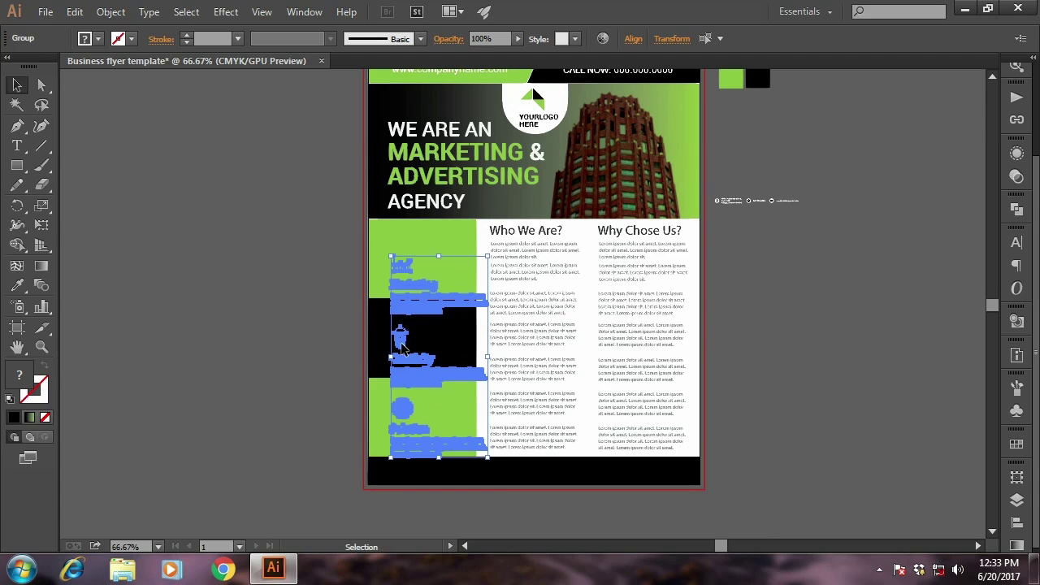
mouse_move(404, 348)
left_mouse_down()
mouse_move(388, 328)
mouse_move(462, 351)
left_mouse_up()
key("ctrl+plus")
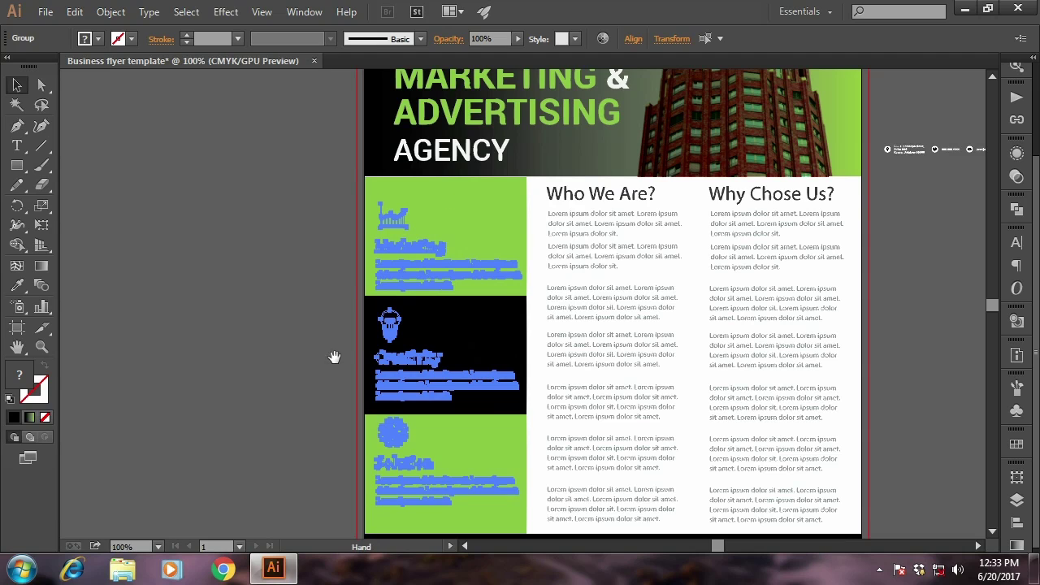
left_click_drag(334, 358, 336, 333)
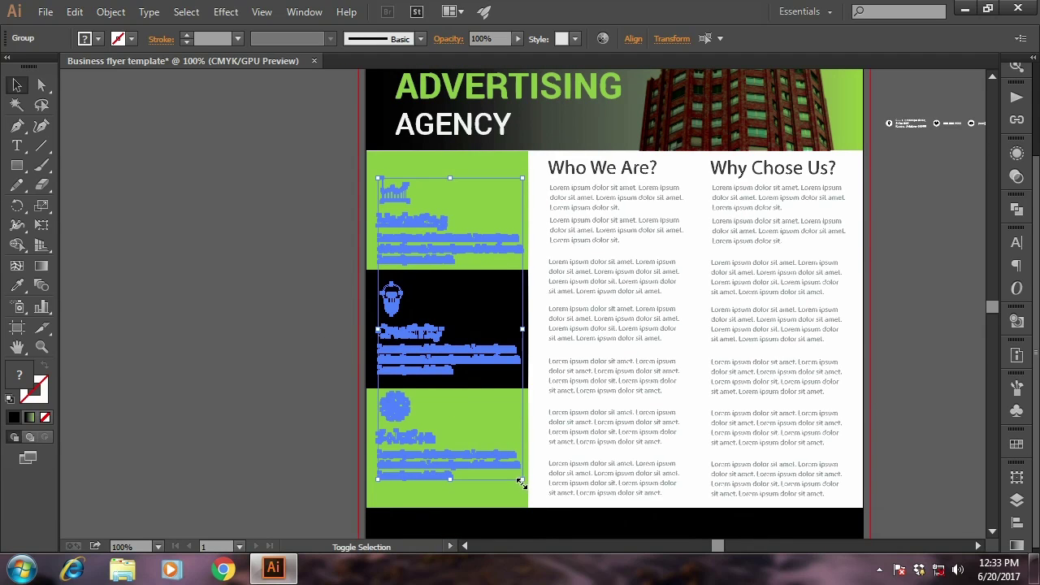
key("ctrl+shift+b")
left_click_drag(520, 485, 518, 482)
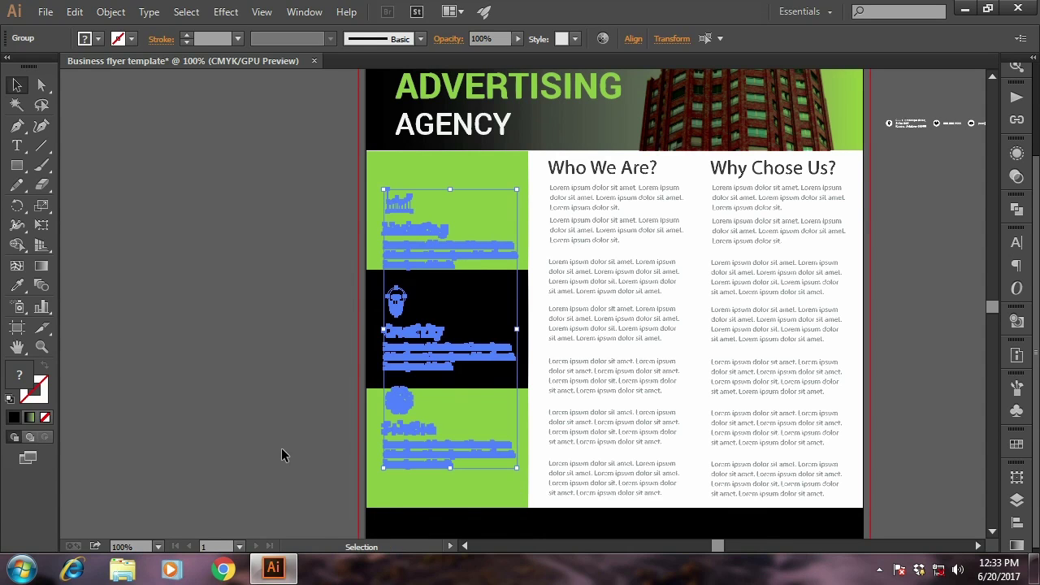
Check the stacking order, then widen the three green and black panels slightly rightward
right_click(404, 338)
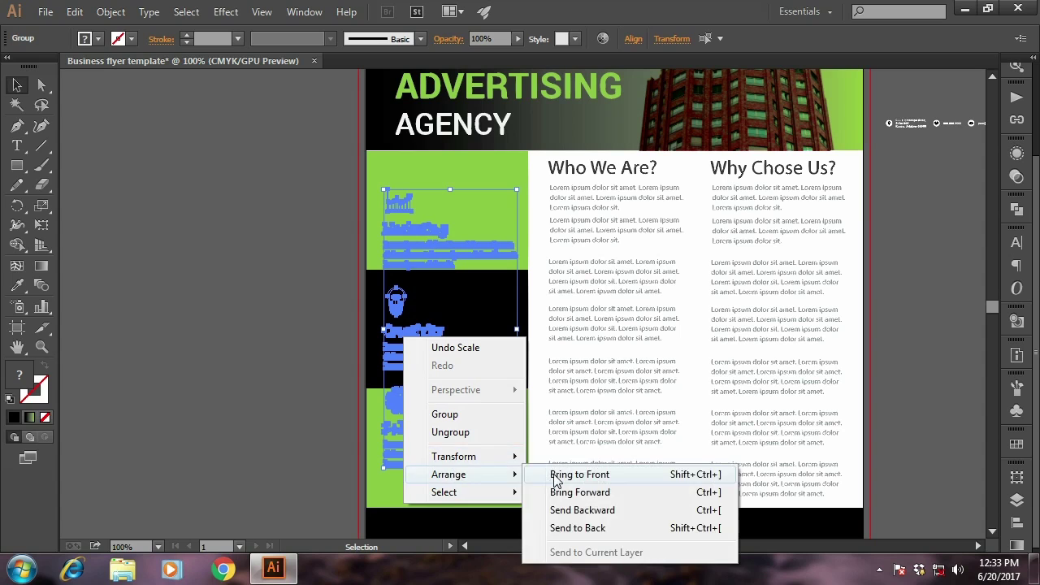
key("Escape")
left_click(241, 404)
left_click(504, 313)
left_click(503, 184, "shift")
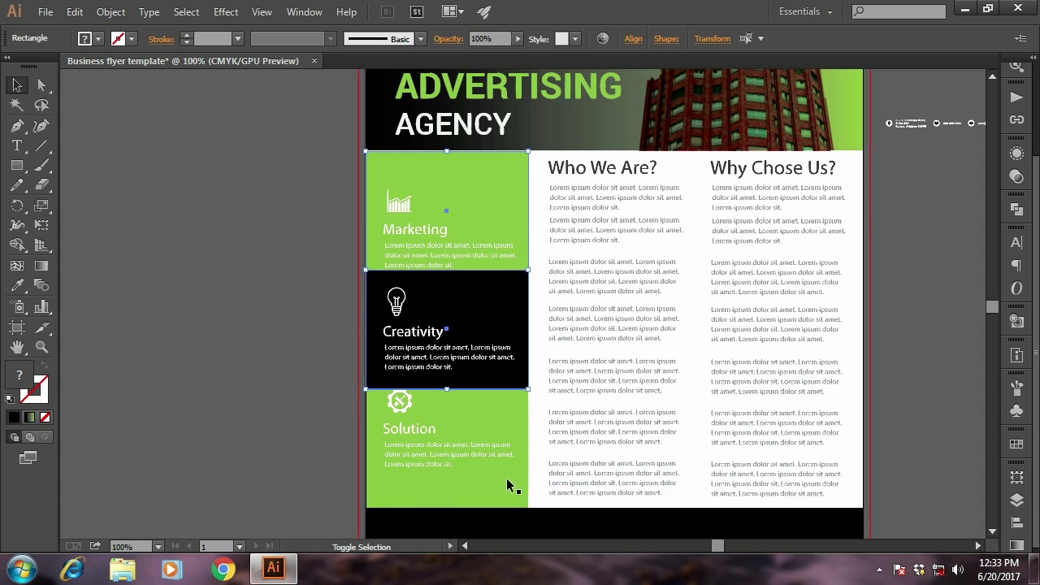
left_click(506, 478, "shift")
left_click_drag(529, 331, 533, 332)
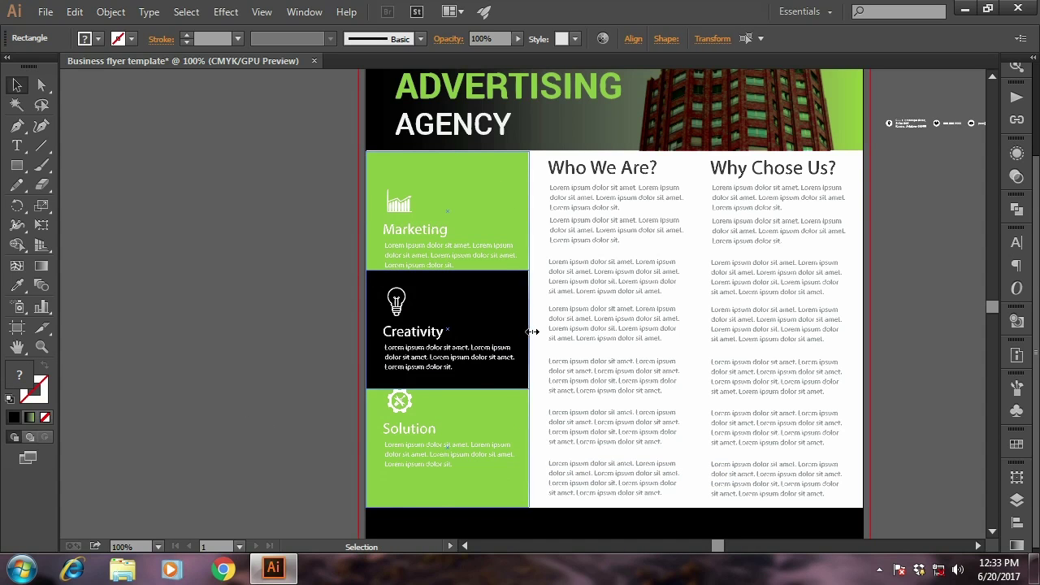
left_click(294, 340)
left_click_drag(340, 323, 397, 355)
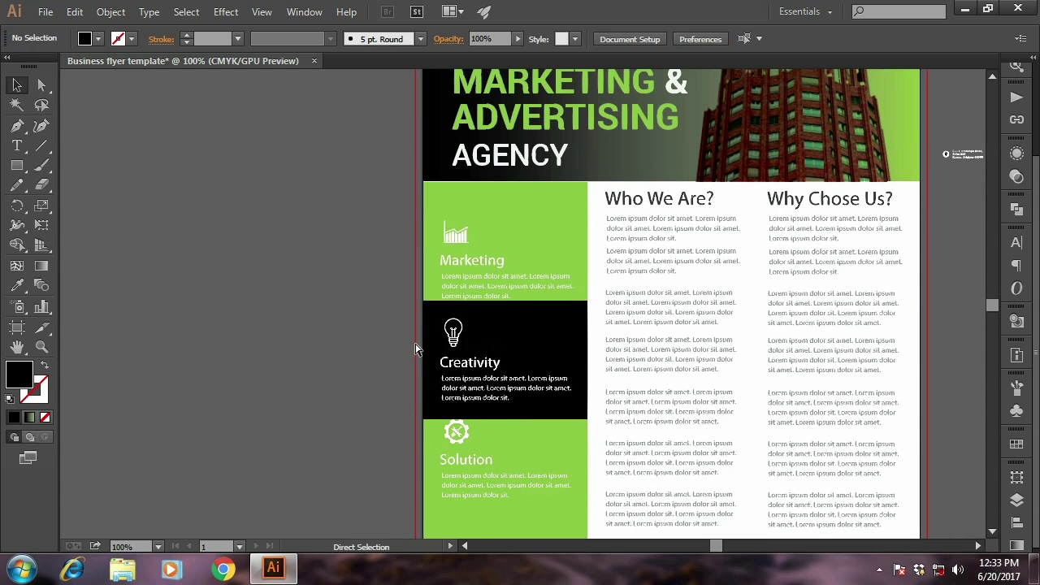
Reposition the Marketing group higher and slightly left within its green panel, then fine-tune it down
key("ctrl+plus")
left_click(423, 212)
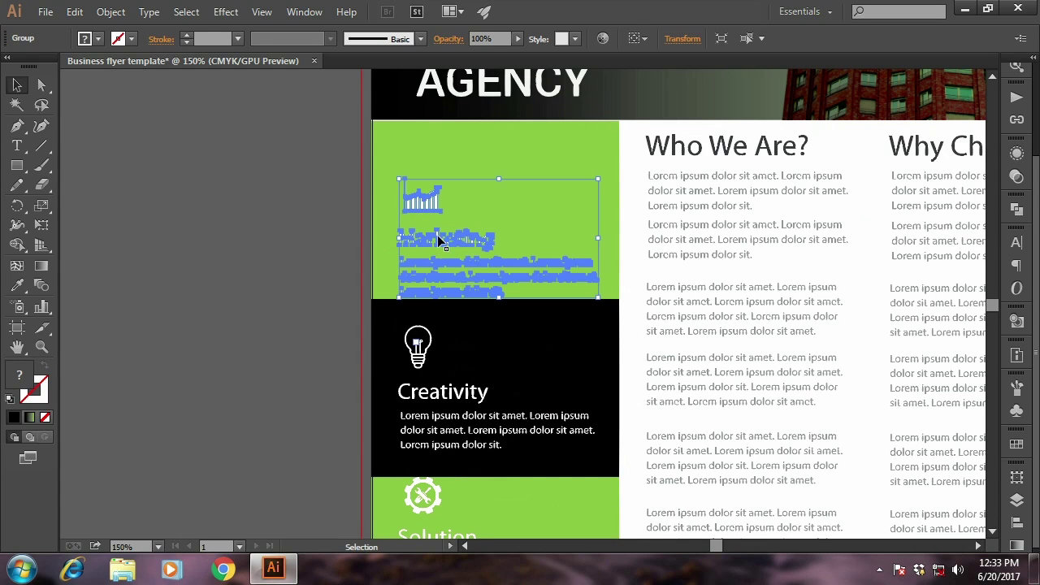
left_click_drag(436, 237, 443, 214)
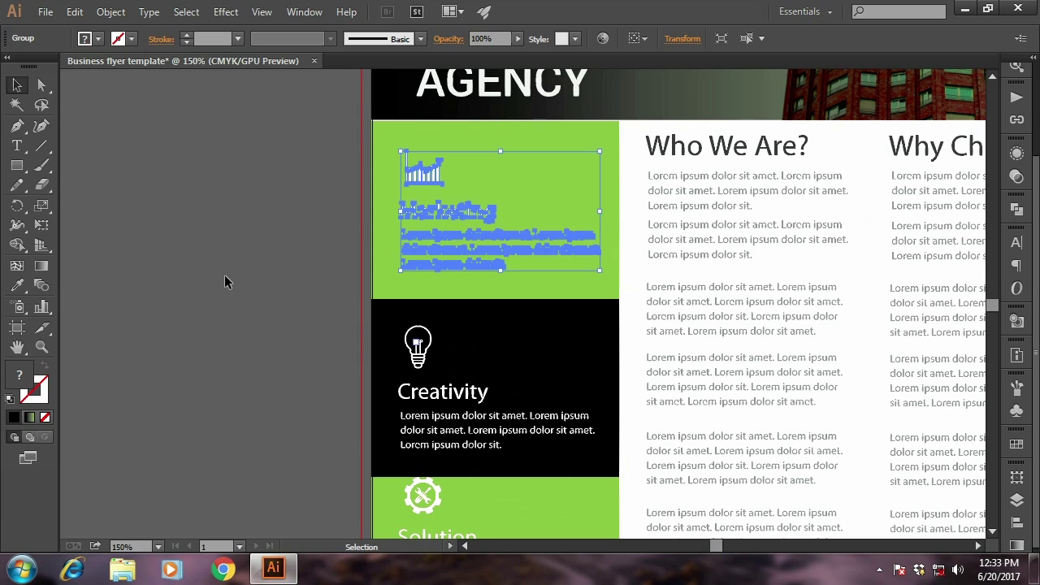
key("Left")
key("Left")
key("Left")
key("Left")
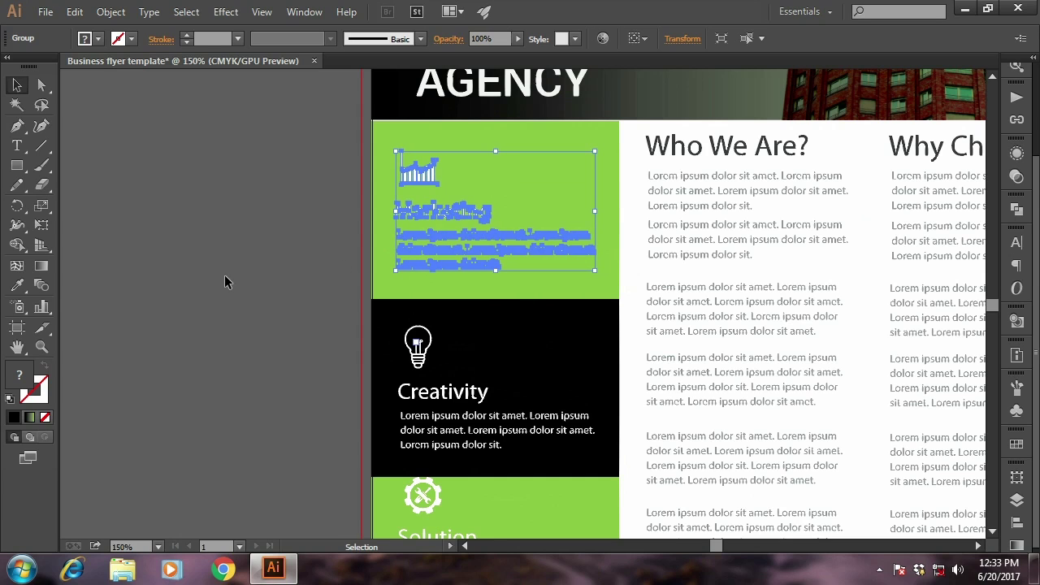
left_click(224, 274)
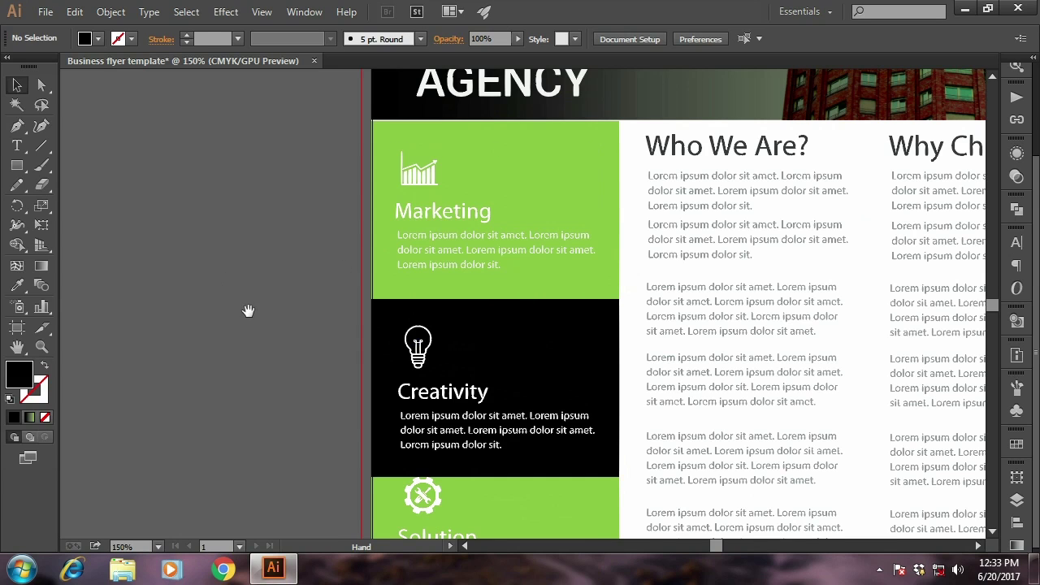
left_click_drag(248, 308, 247, 285)
left_click(449, 238)
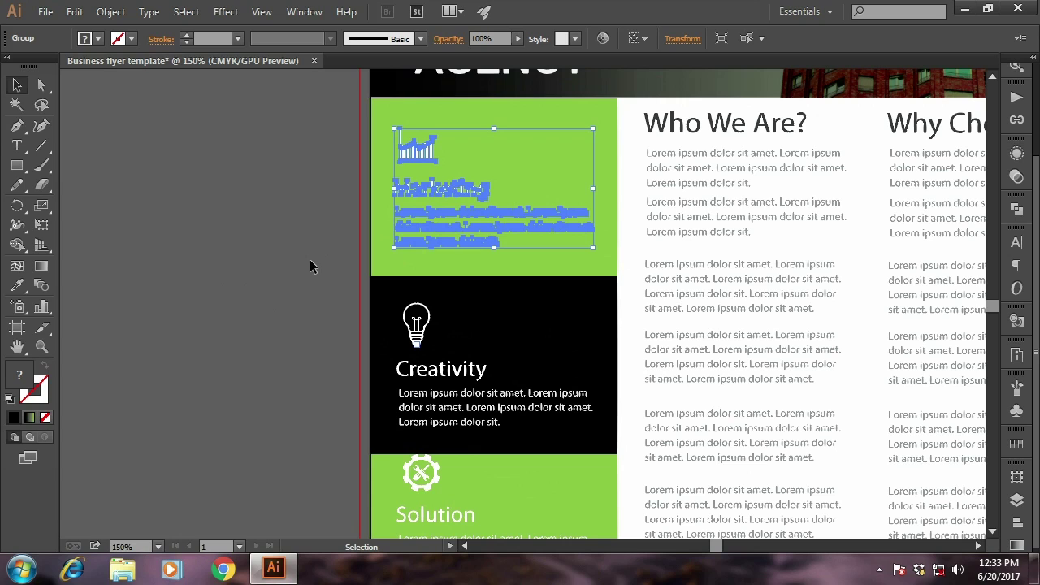
key("Down")
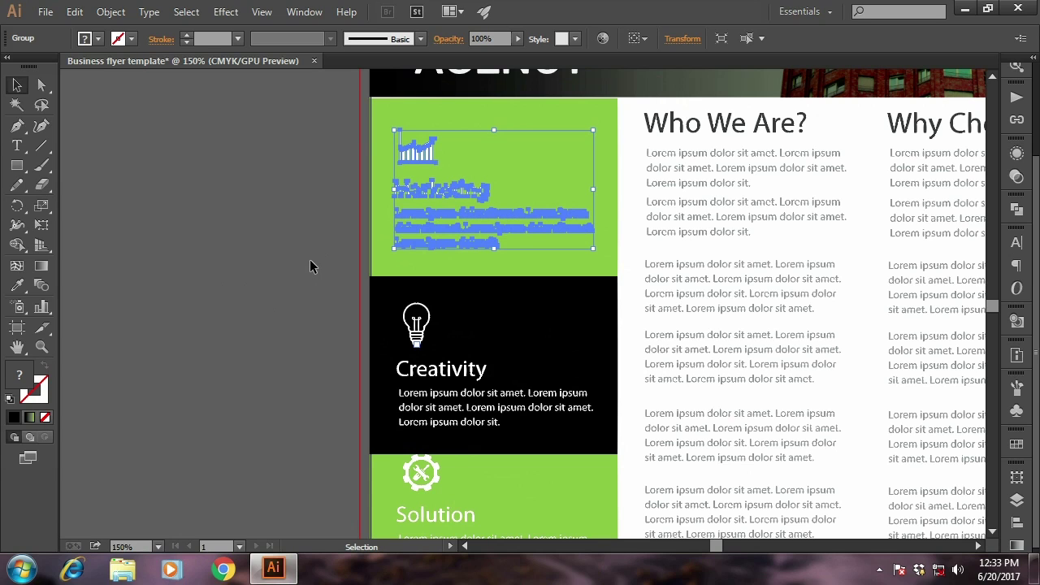
key("Down")
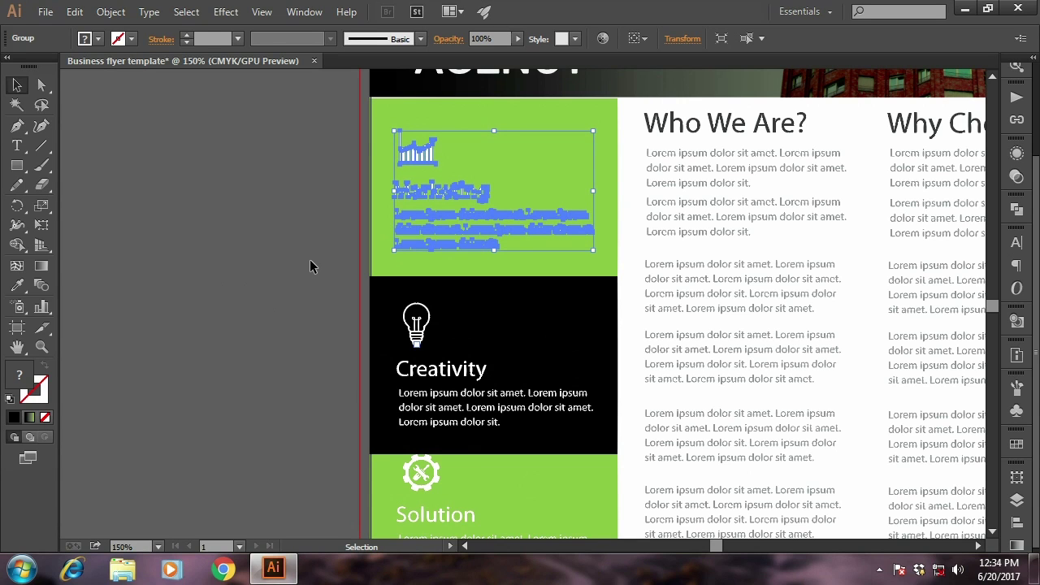
left_click(308, 266)
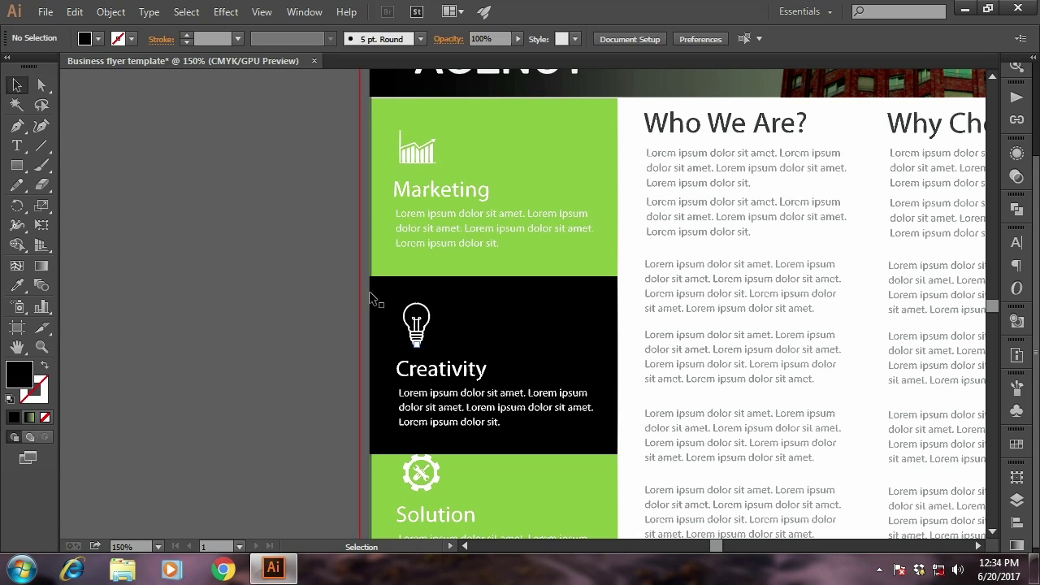
left_click_drag(373, 299, 364, 291)
Nudge the Solution group down and slightly right to centre it in the bottom green block
left_click(409, 325)
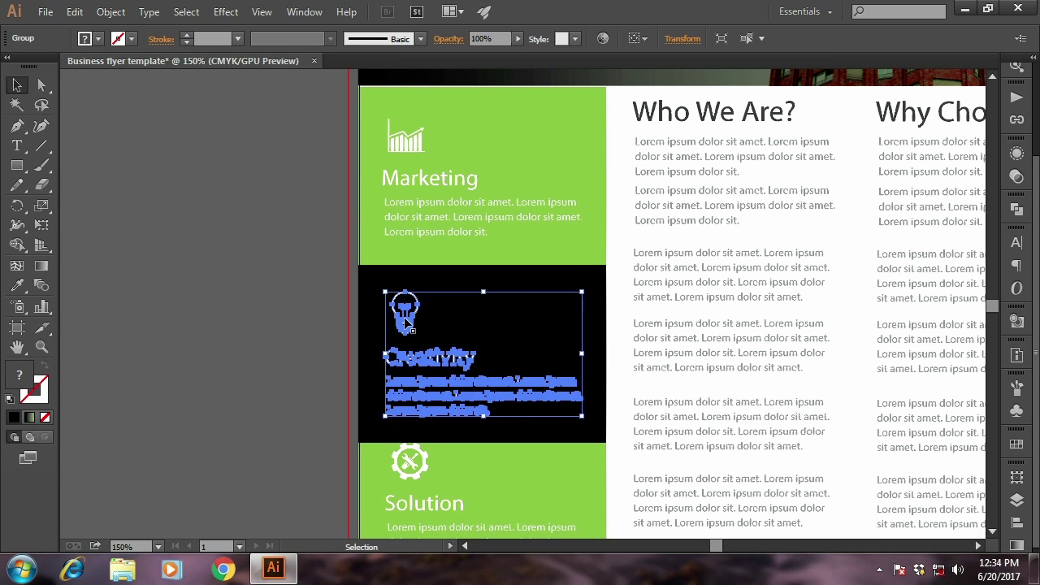
left_click(221, 407)
left_click_drag(268, 440, 349, 411)
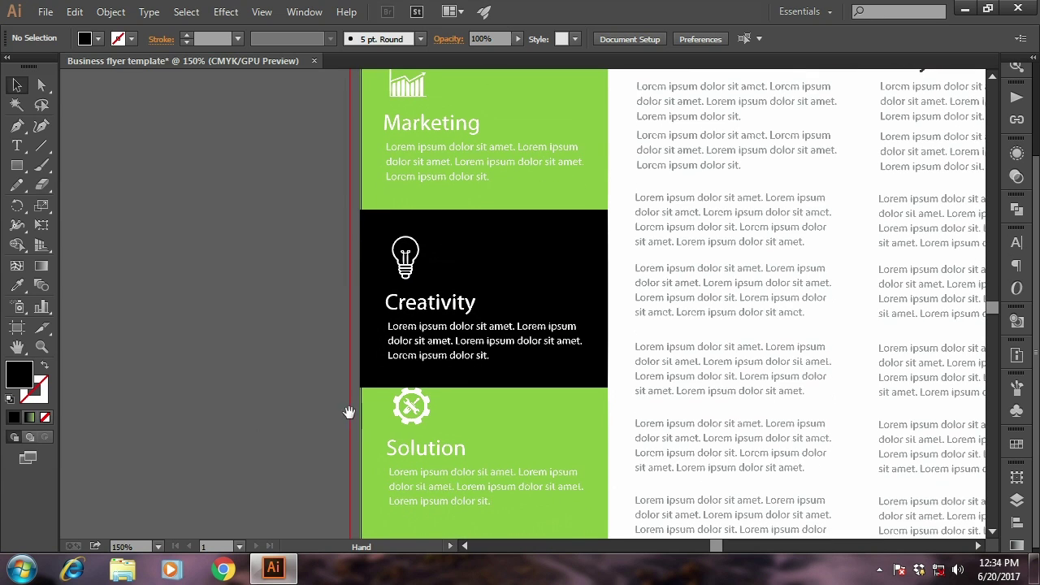
left_click(409, 402)
left_click_drag(346, 473, 332, 339)
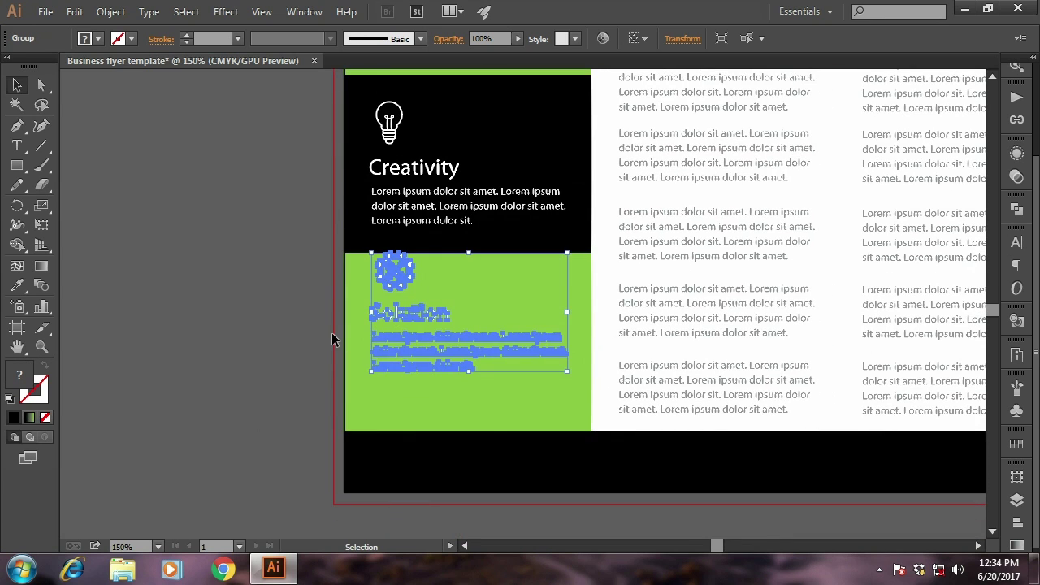
key("Down")
key("Down")
key("Down")
key("Down")
key("Down")
key("Down")
key("Down")
key("Down")
key("Down")
key("Down")
key("Down")
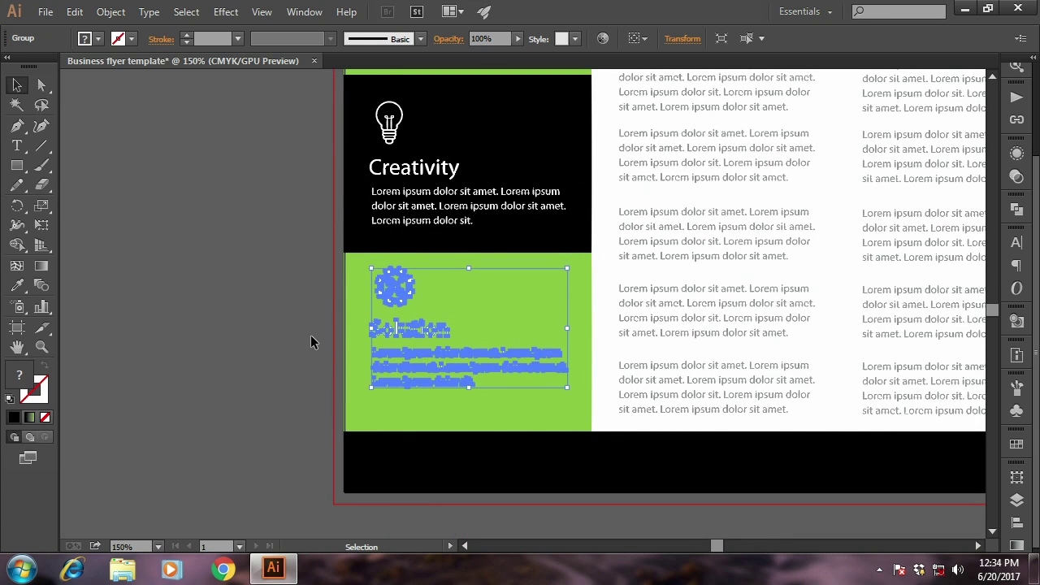
key("Down")
key("Down")
key("Down")
key("Down")
key("Down")
key("Down")
key("Down")
key("Down")
key("Down")
key("Down")
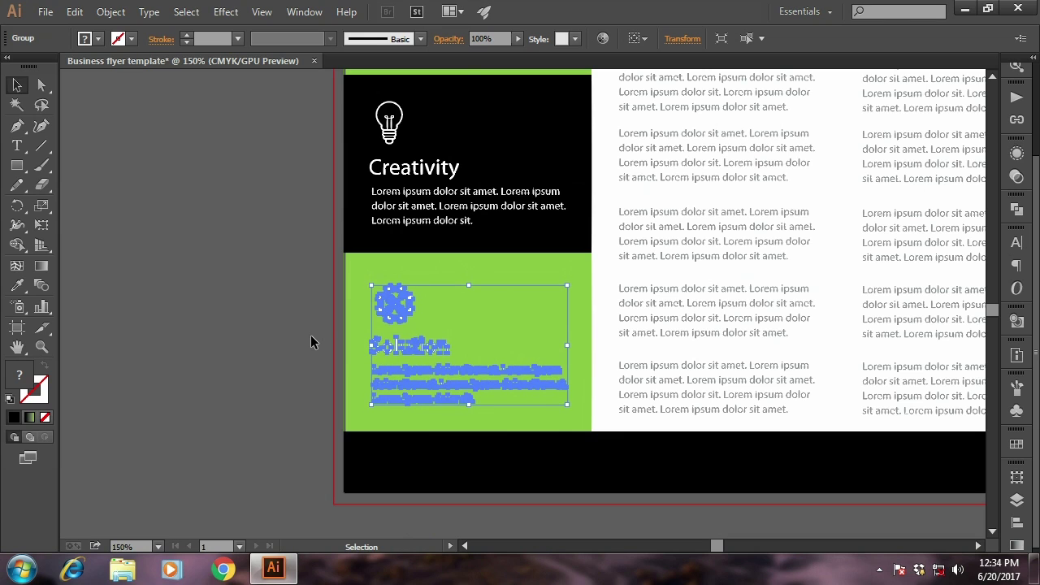
key("Down")
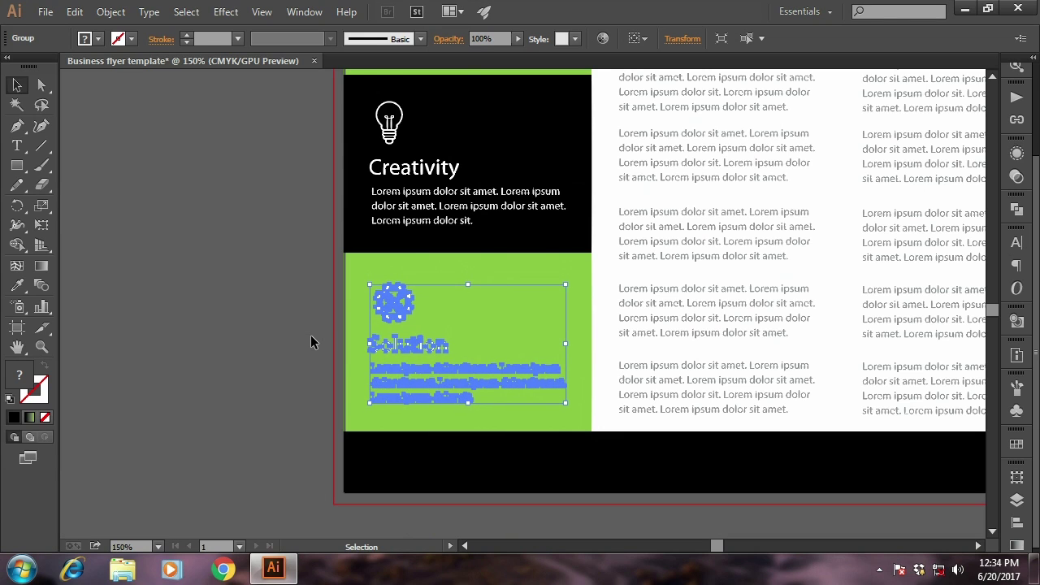
key("Right")
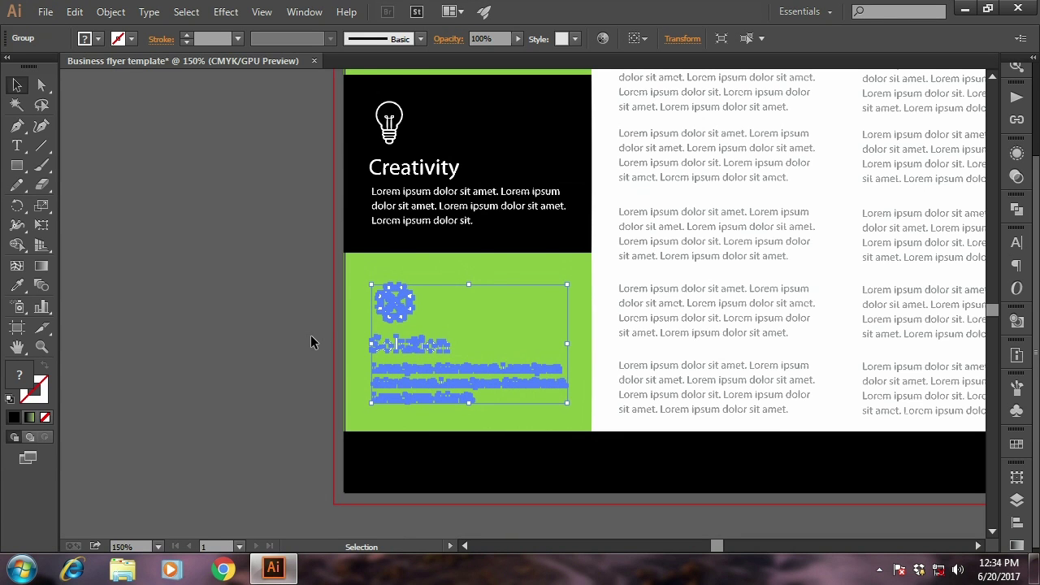
key("Down")
left_click(311, 342)
key("ctrl+minus")
key("ctrl+minus")
key("ctrl+minus")
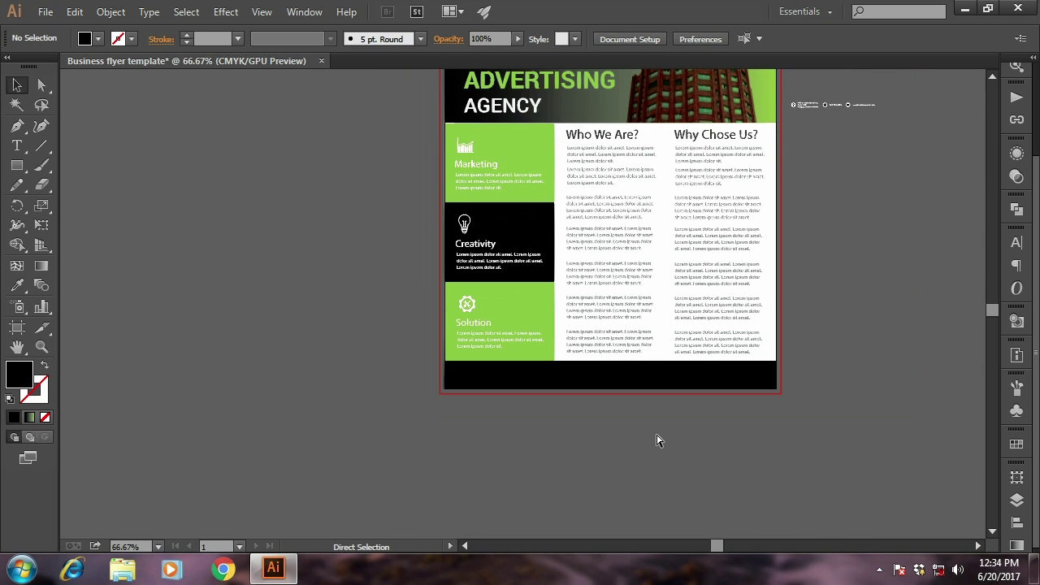
Zoom to 100% on the header and turn on the document rulers
key("ctrl+plus")
left_click_drag(548, 237, 539, 286)
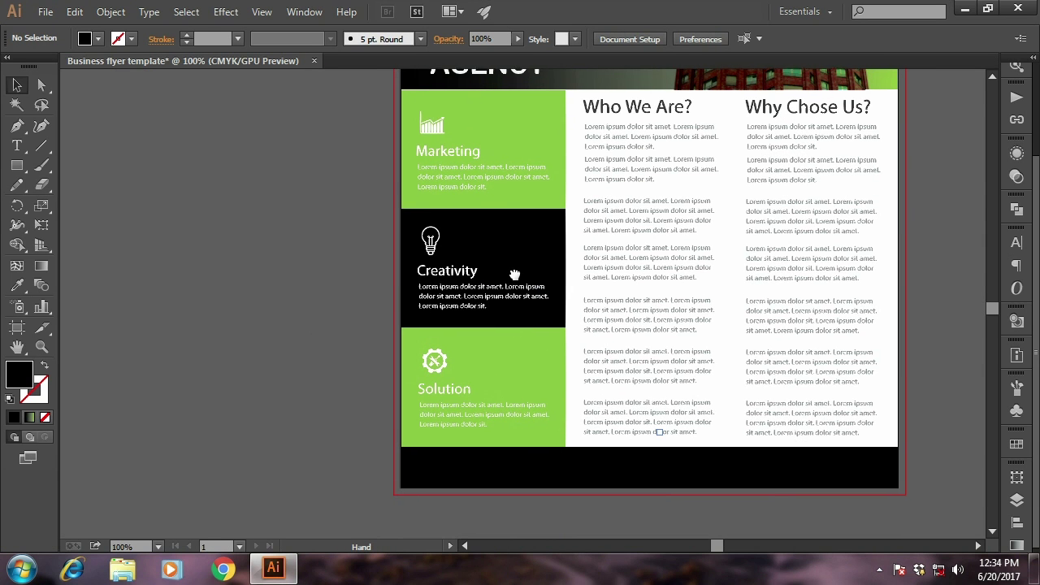
left_click_drag(496, 251, 516, 317)
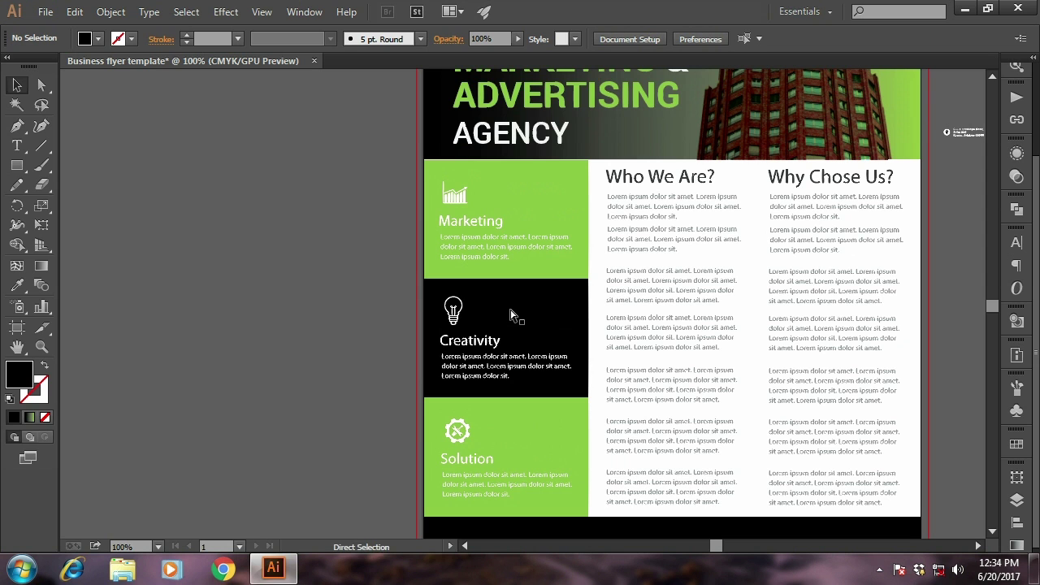
left_click(262, 12)
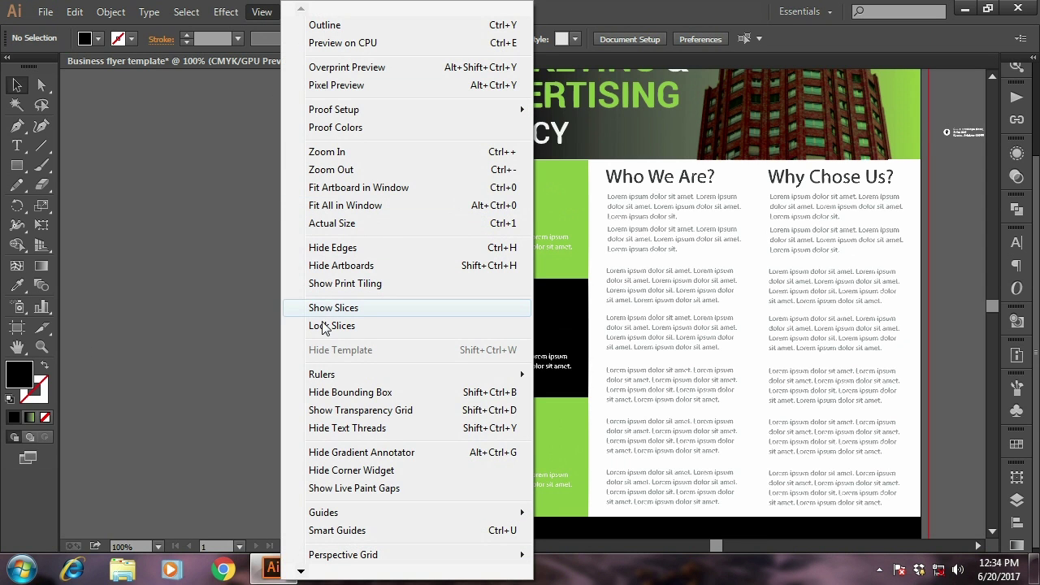
left_click(569, 375)
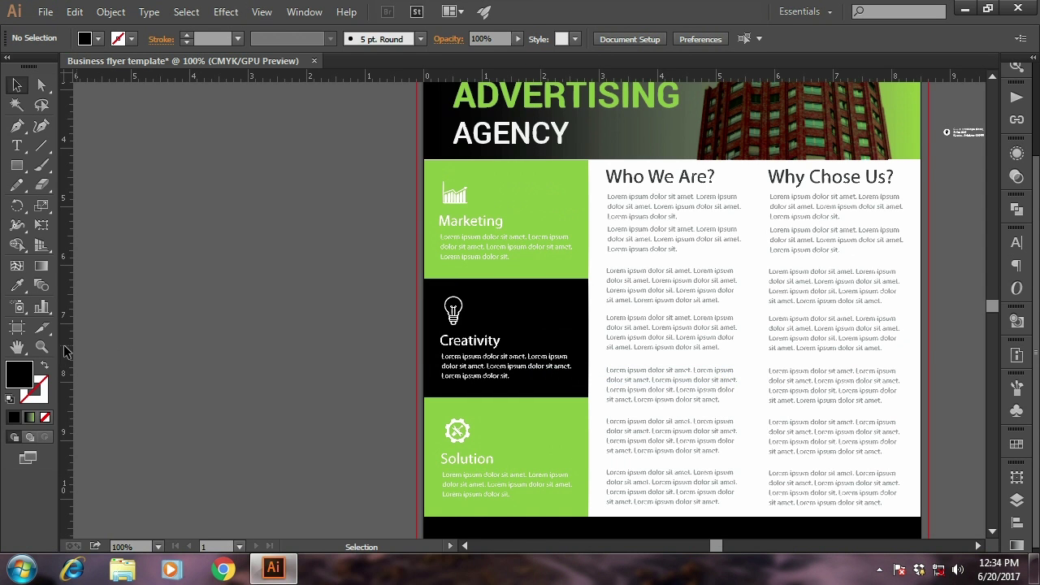
Pull a vertical guide to the icon blocks' left edge and zoom to check alignment
left_click_drag(68, 351, 441, 376)
left_click(455, 202)
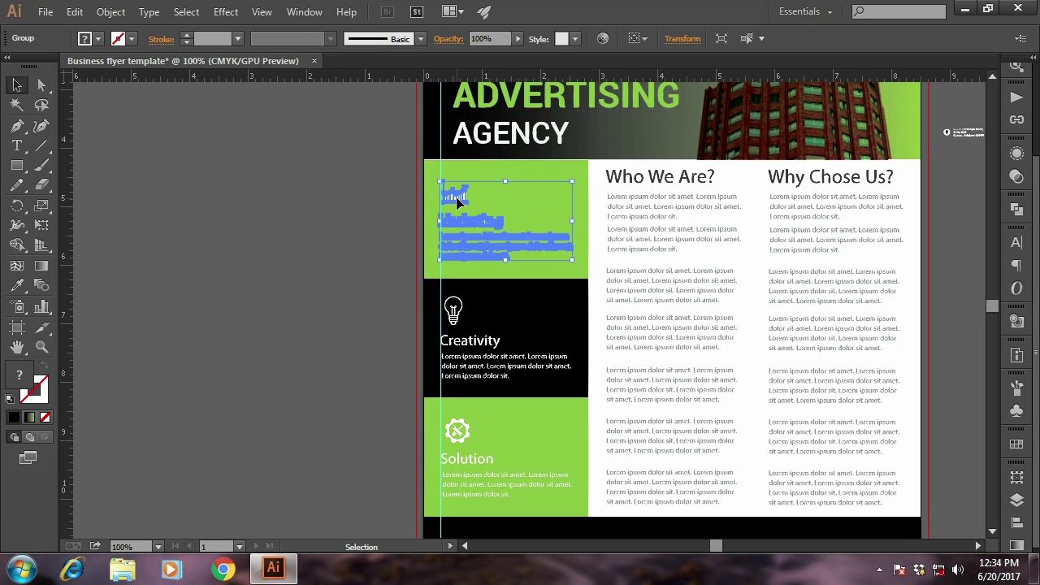
left_click(324, 246)
key("ctrl+plus")
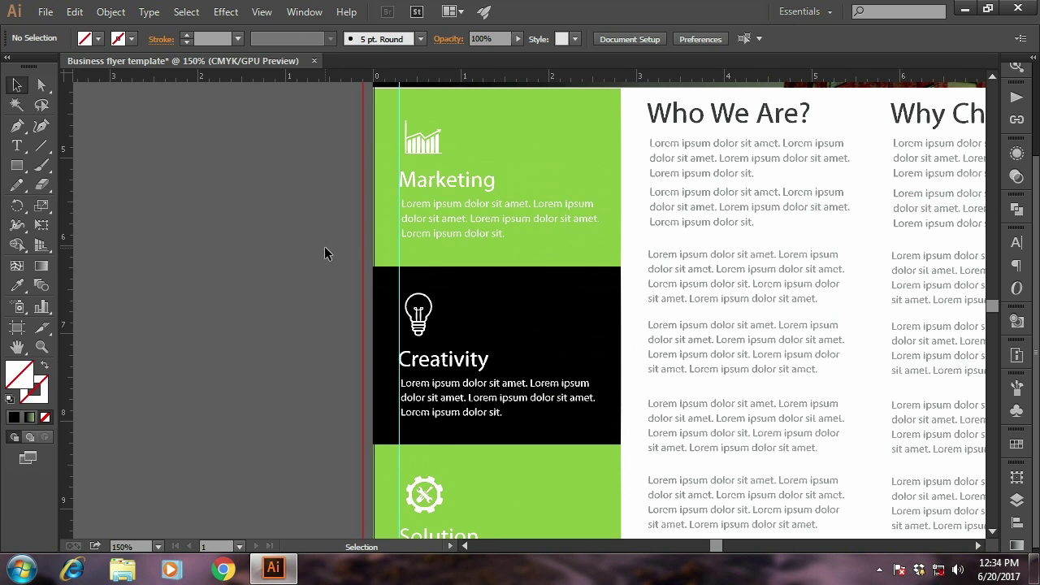
key("ctrl")
key("ctrl+minus")
key("ctrl+minus")
key("ctrl+minus")
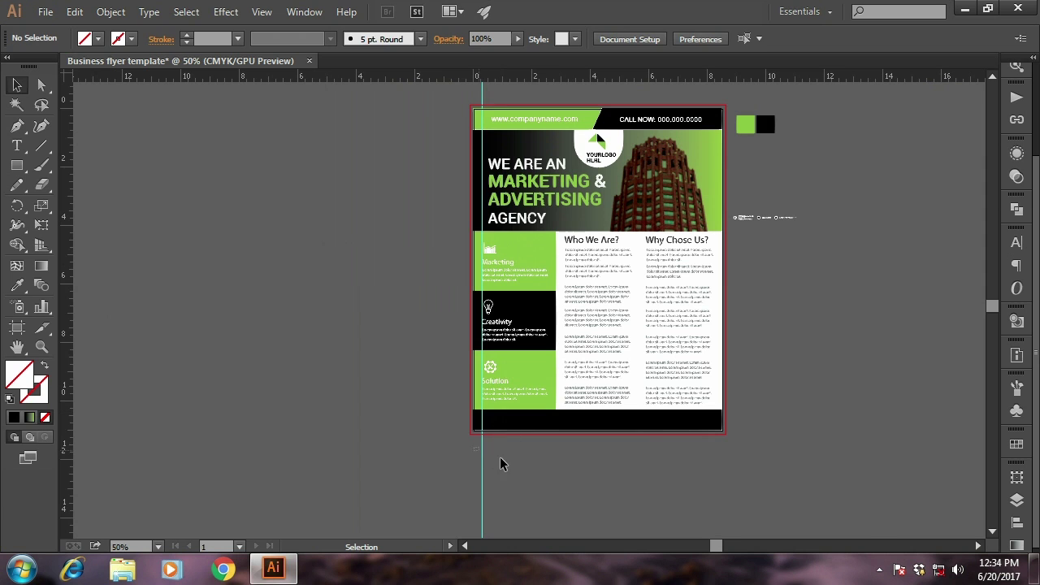
key("ctrl+plus")
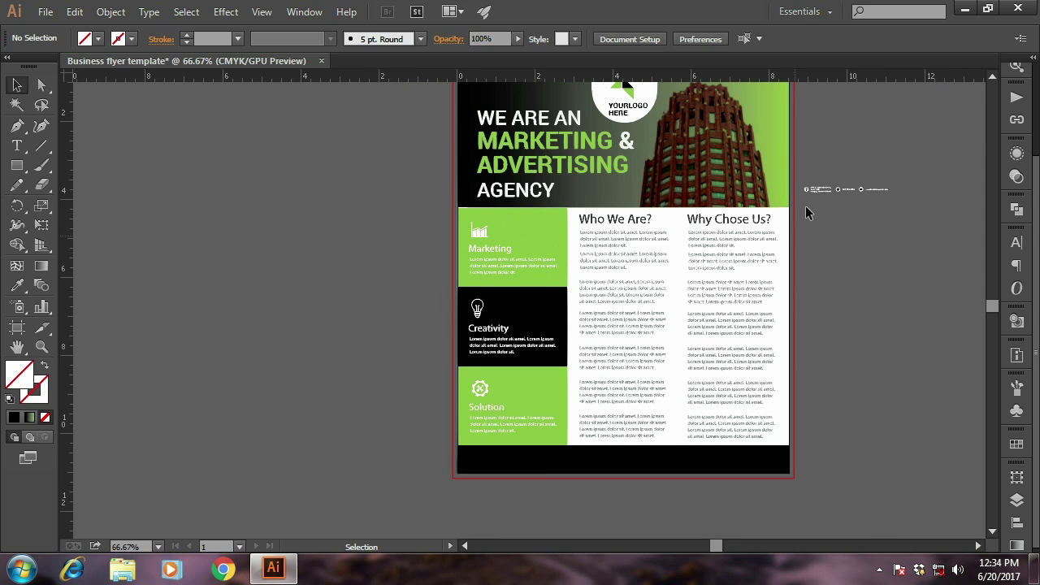
Move the contact info group into the black footer and zoom to 150% on it
left_click_drag(823, 189, 592, 458)
left_click_drag(606, 422, 585, 335)
scroll(597, 336, "down", 2)
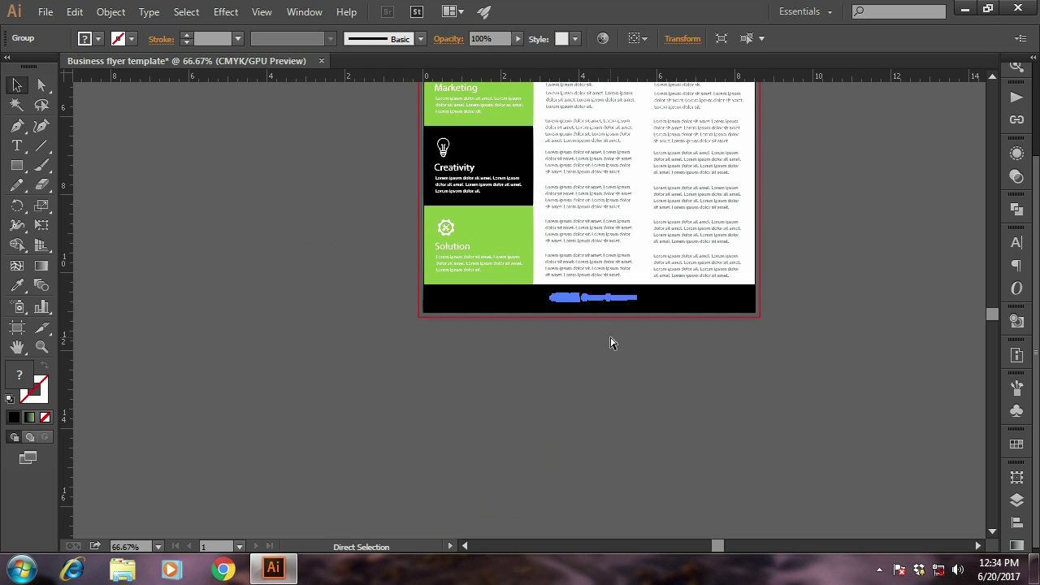
key("ctrl+plus")
key("ctrl+plus")
key("ctrl+plus")
key("ctrl+plus")
key("ctrl+minus")
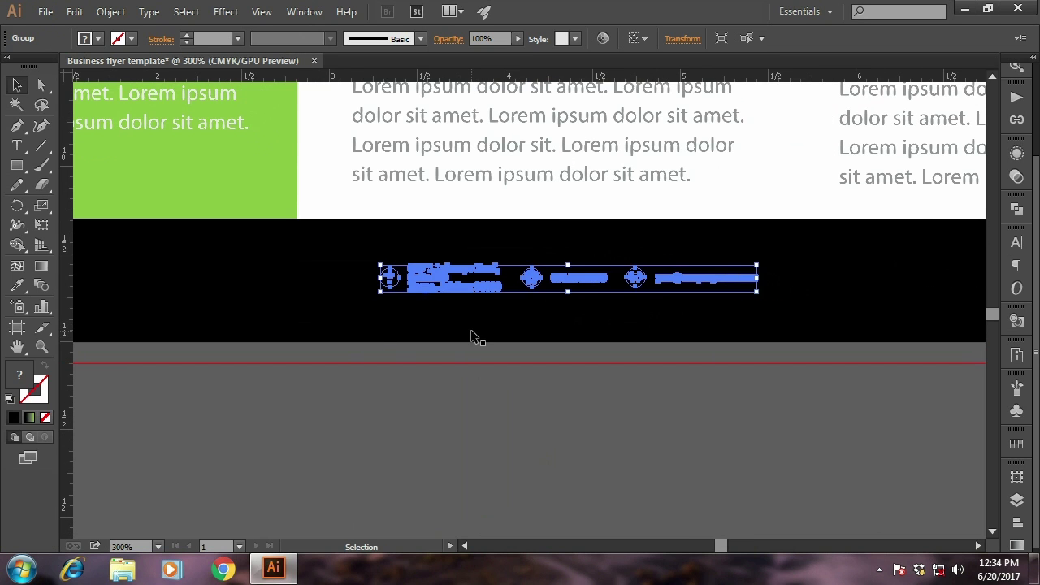
key("a")
key("ctrl+minus")
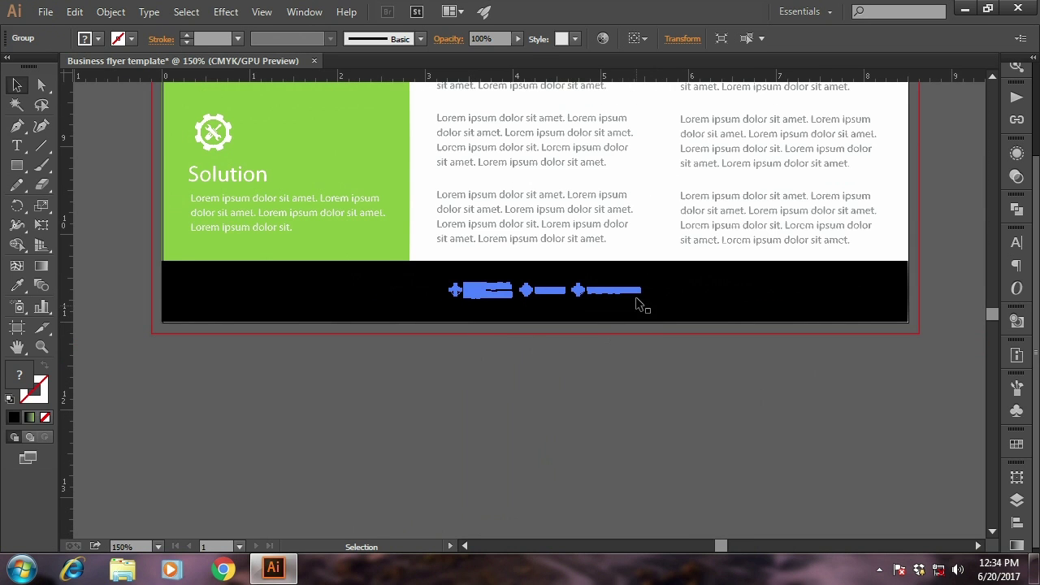
Bring the contact group in front of the footer and enlarge it to span the footer width
right_click(637, 302)
left_click(826, 430)
left_click(639, 298)
mouse_move(641, 299)
left_mouse_down()
mouse_move(899, 338)
mouse_move(887, 335)
left_mouse_up()
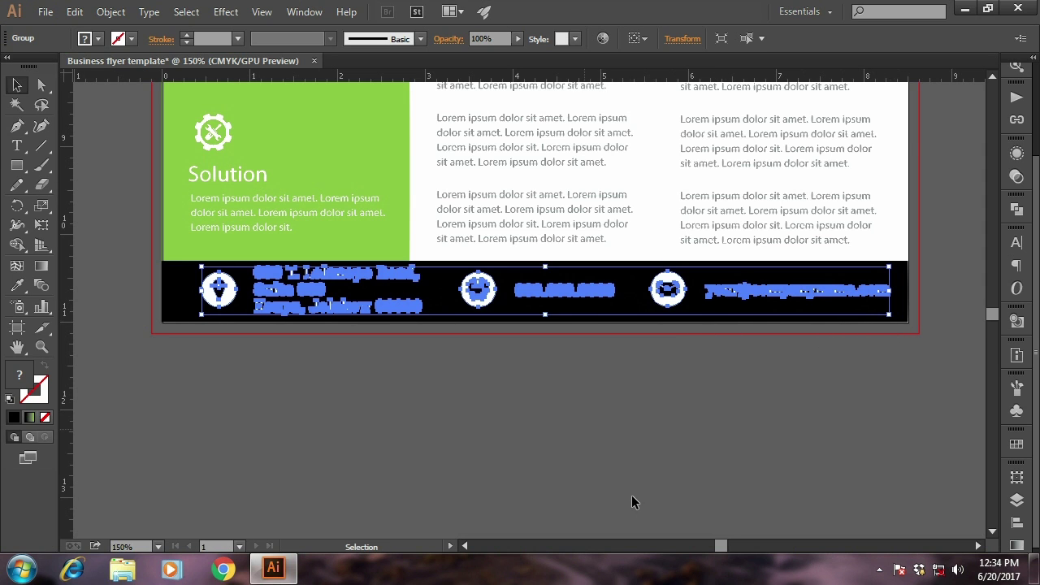
Nudge the contact group left and right to centre it horizontally in the footer
key("Left")
key("Left")
key("Left")
key("Left")
key("Left")
key("Left")
key("Left")
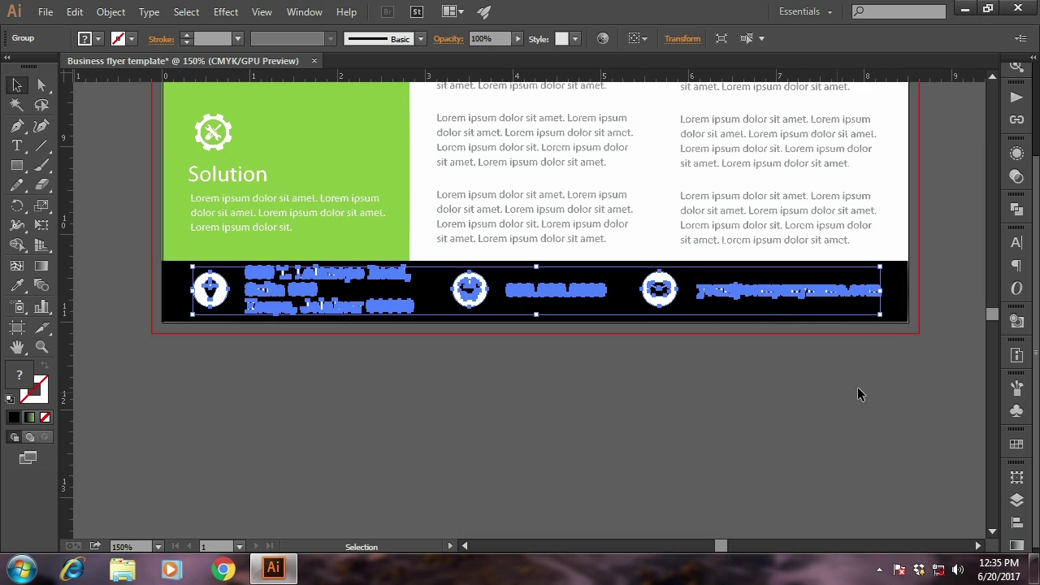
key("Left")
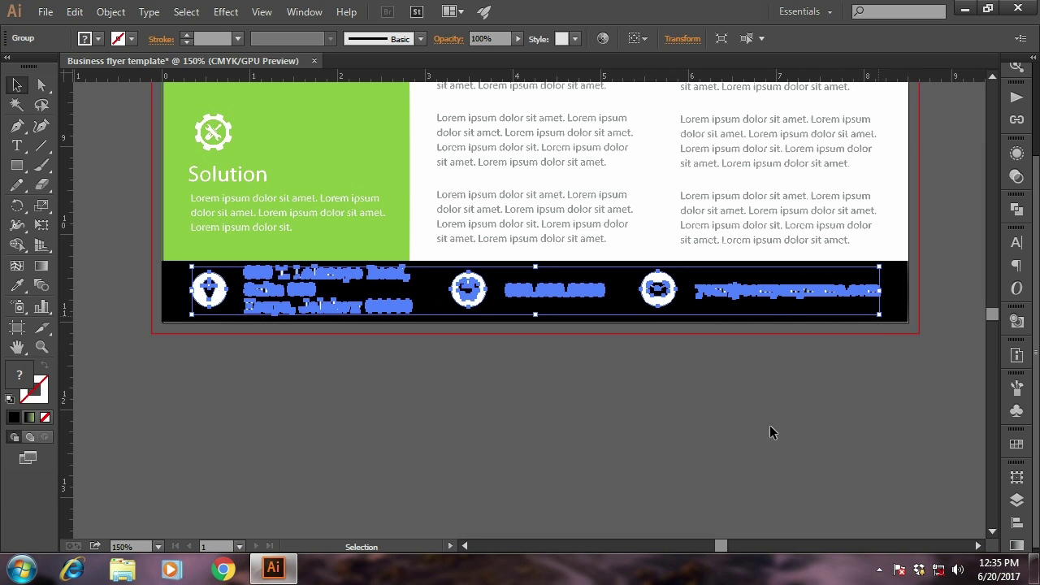
key("Right")
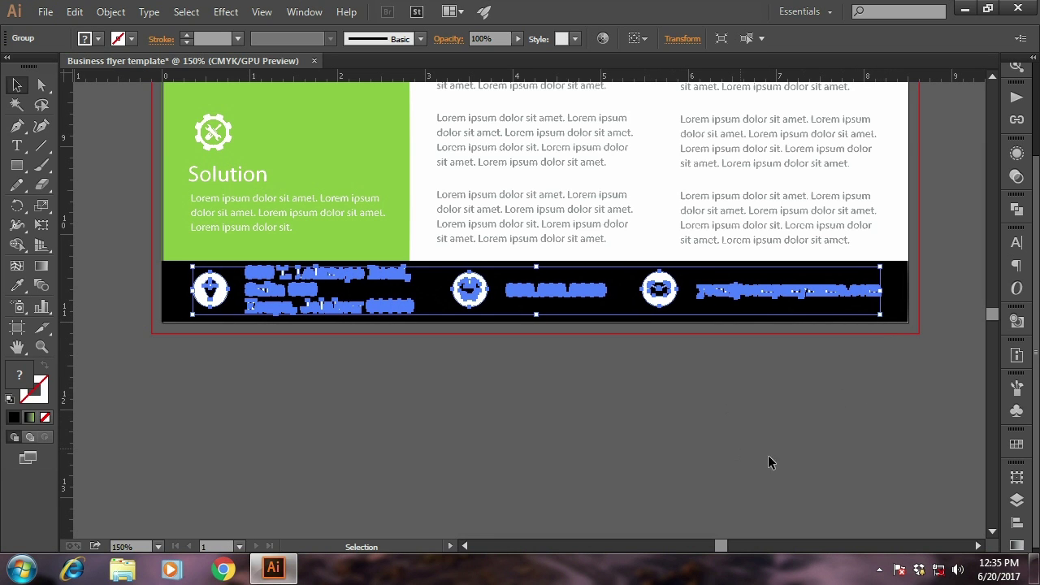
left_click(881, 315, "shift")
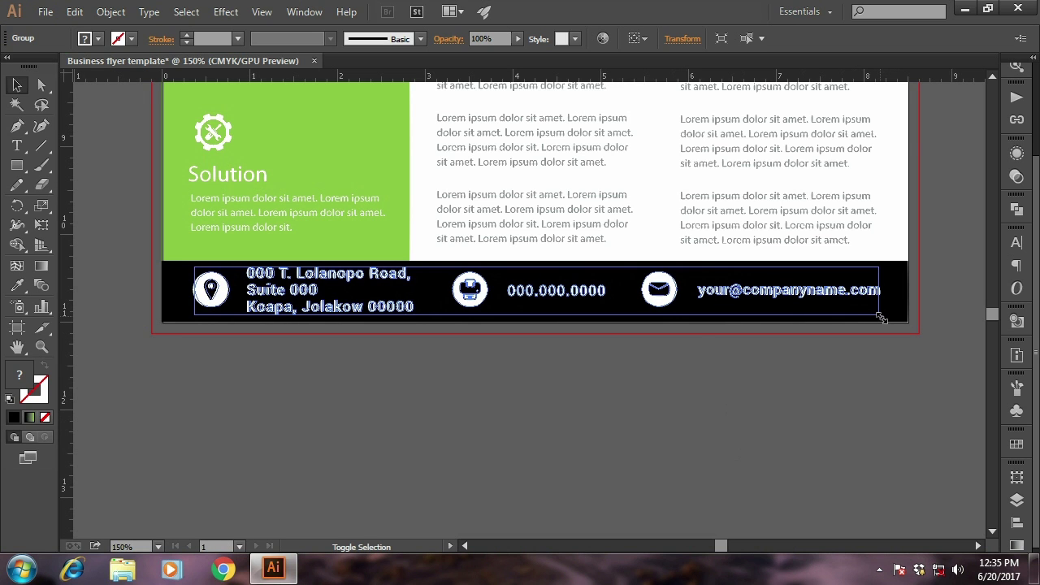
left_click(882, 317, "shift")
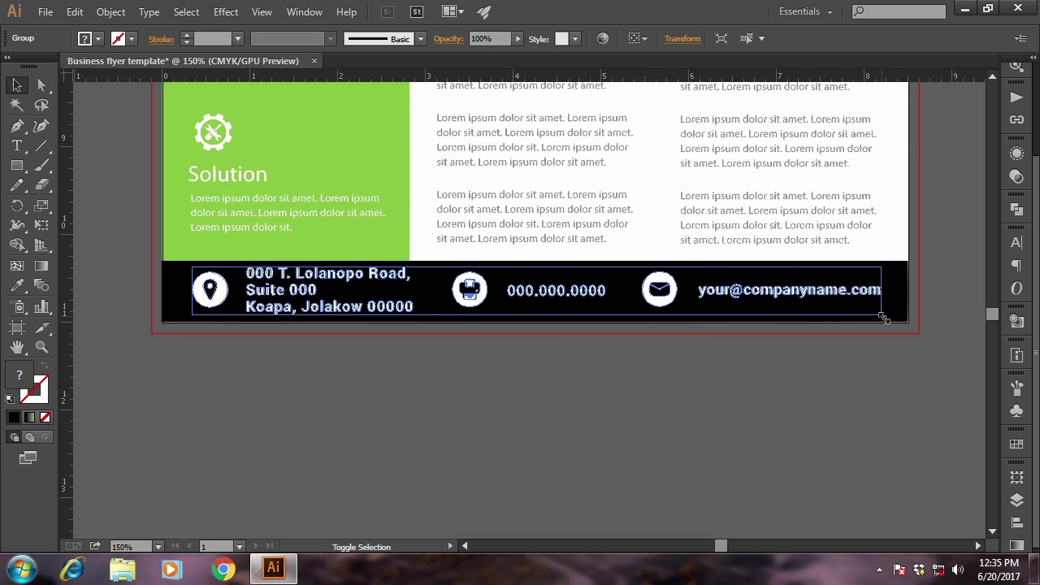
left_click(883, 317, "shift")
left_click(625, 421)
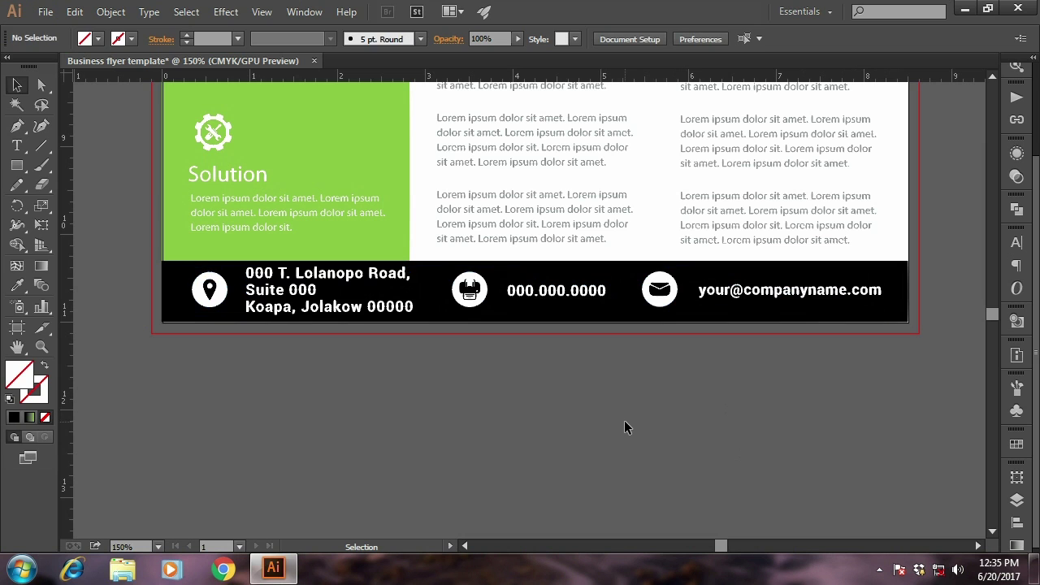
Raise the footer bar's top edge slightly and scale the contact group slightly smaller
left_click(579, 274)
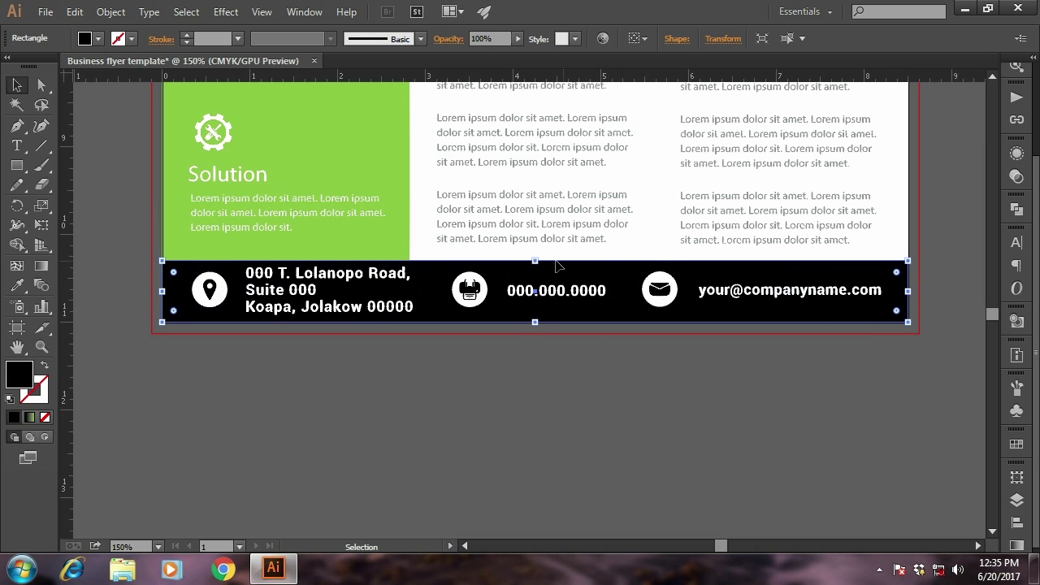
left_click_drag(535, 261, 536, 260)
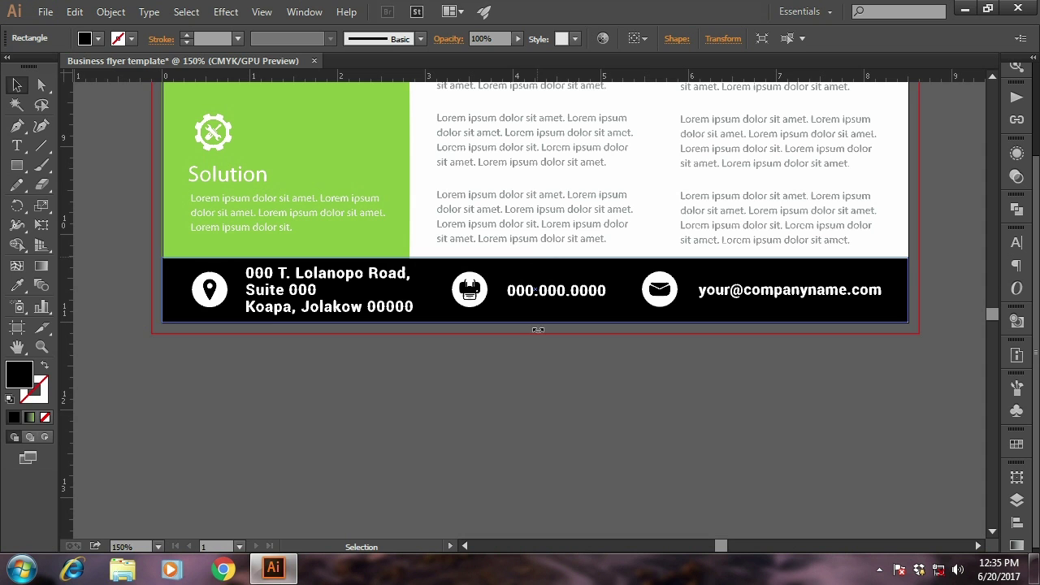
left_click(535, 371)
left_click(329, 311)
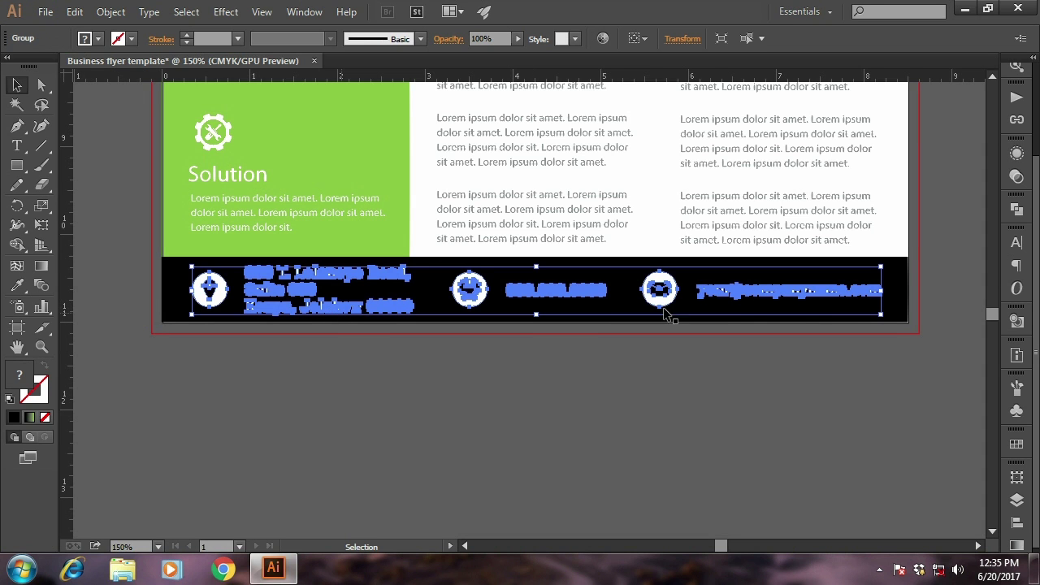
left_click_drag(883, 316, 878, 314)
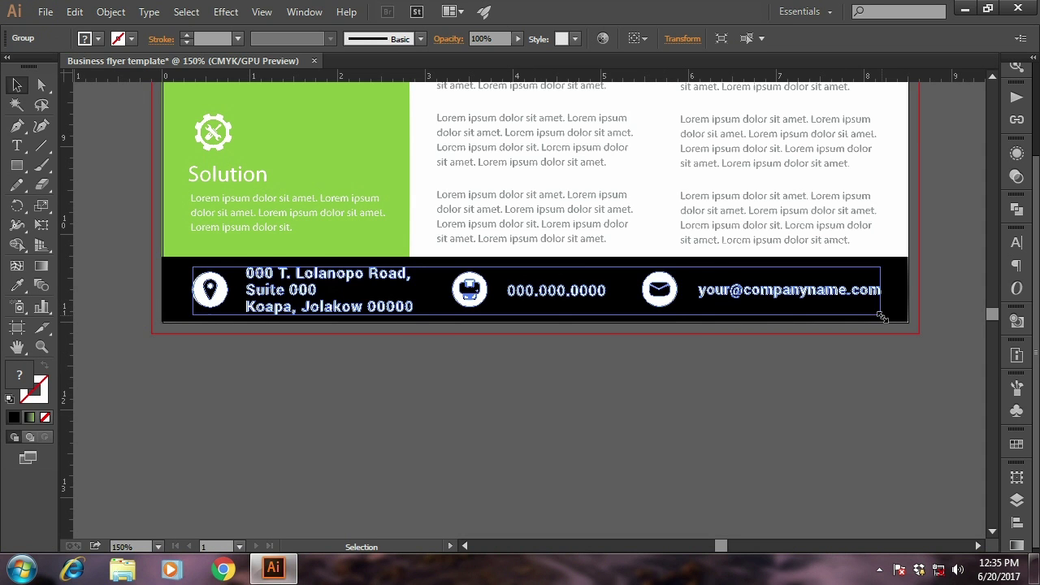
left_click(748, 418)
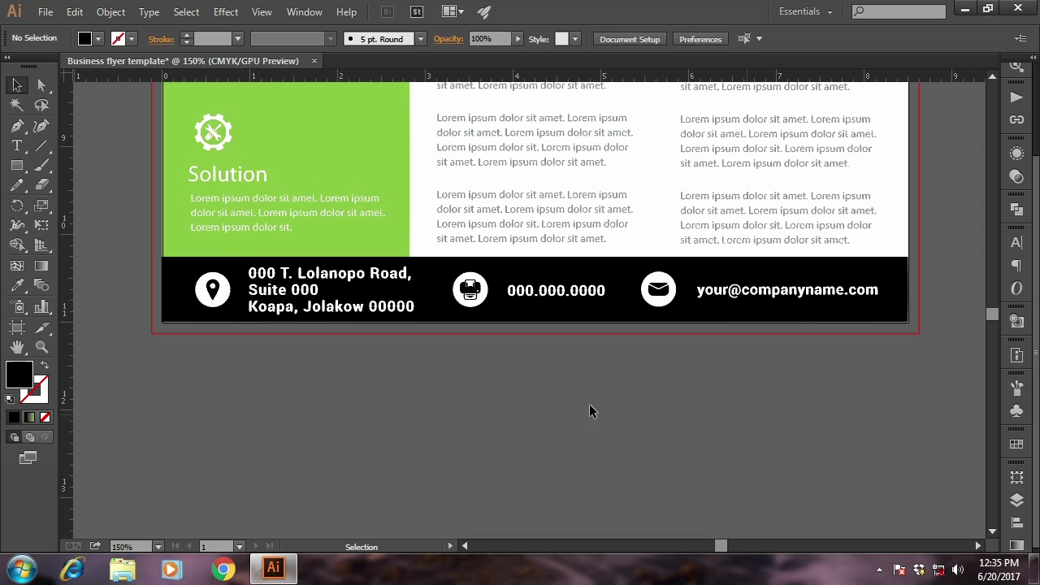
Nudge the contact group up so it sits vertically centred in the footer
left_click(372, 314)
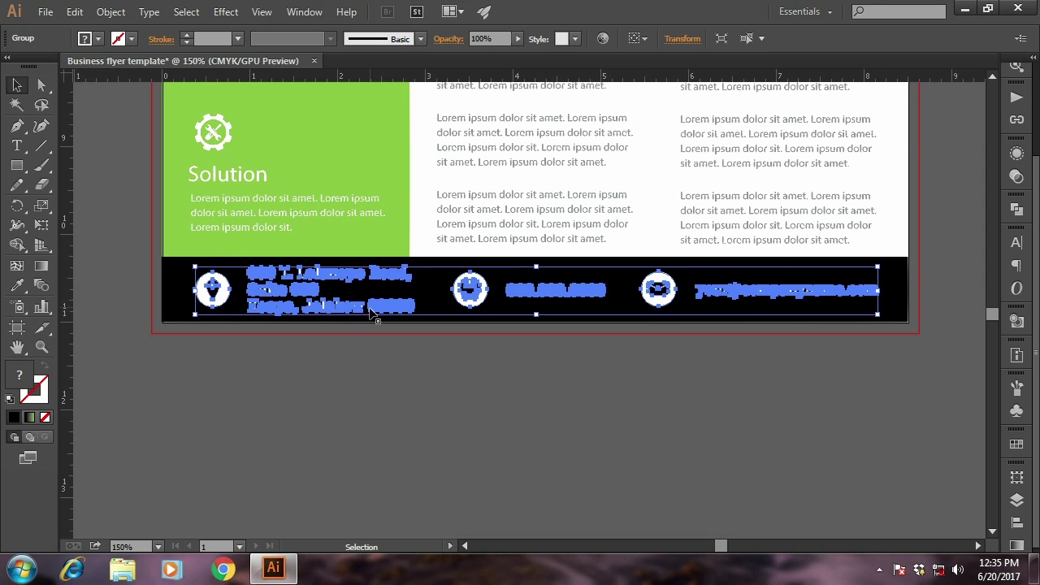
key("Up")
key("Down")
key("Up")
left_click(463, 389)
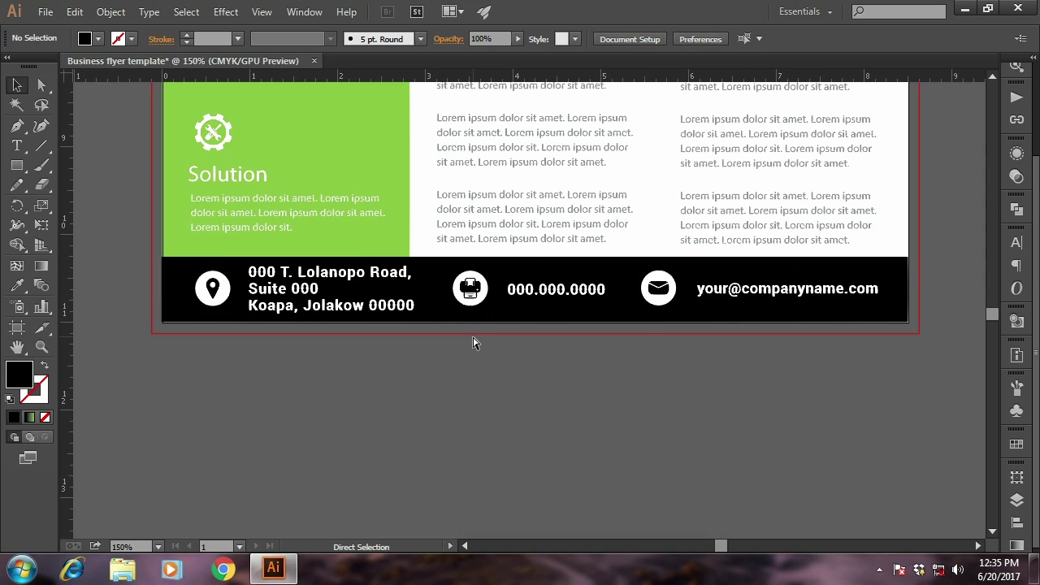
key("ctrl+minus")
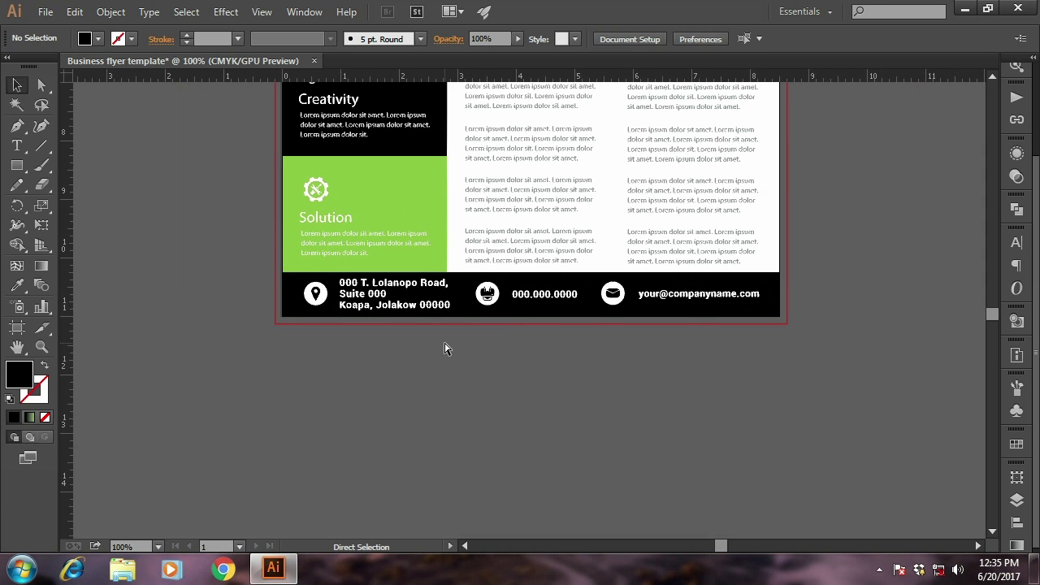
key("ctrl+plus")
Fine-tune the contact group's horizontal position with one left and one right nudge
left_click(409, 315)
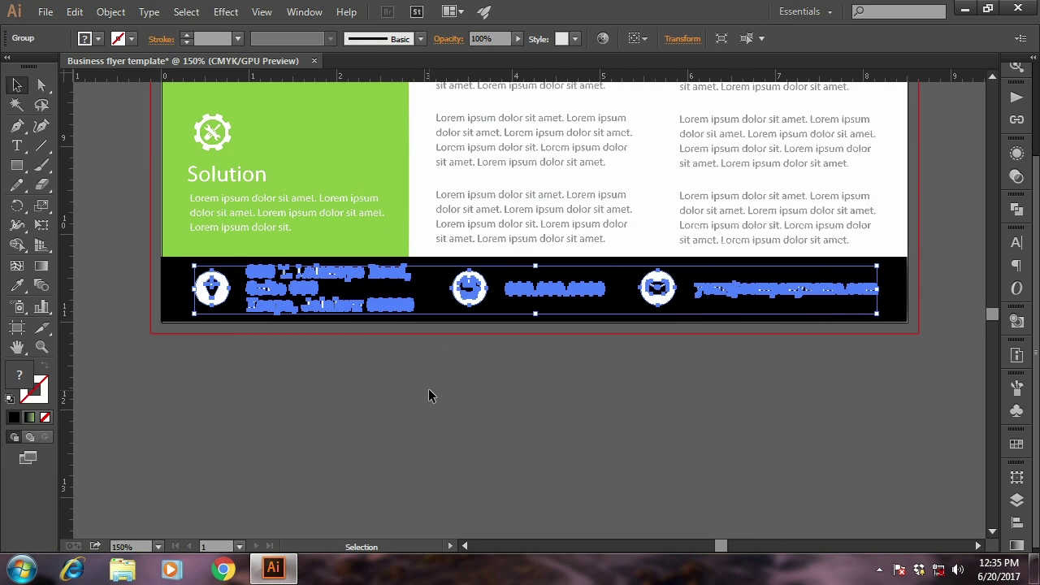
key("Left")
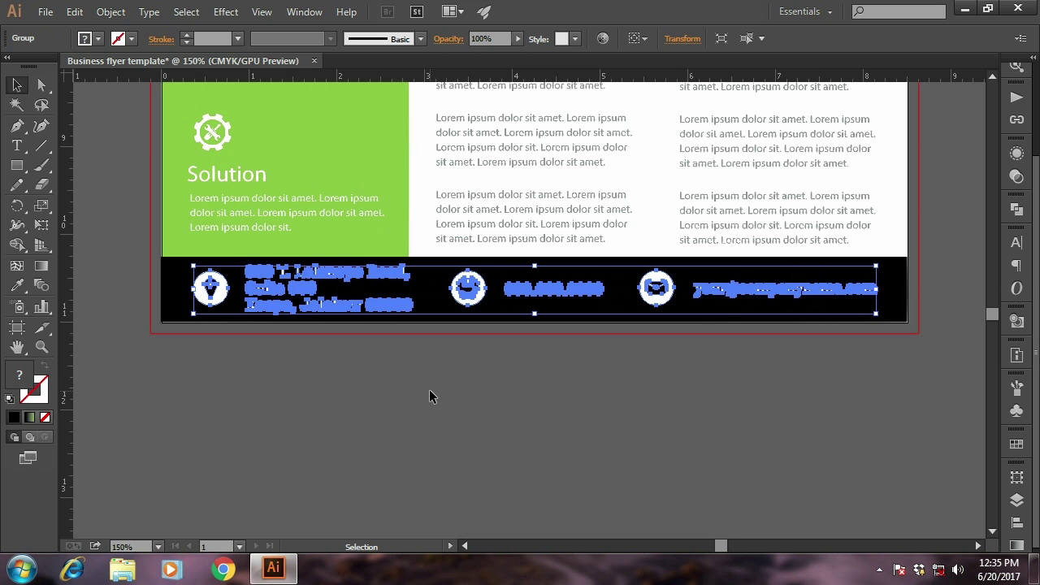
left_click(430, 391)
left_click(408, 325)
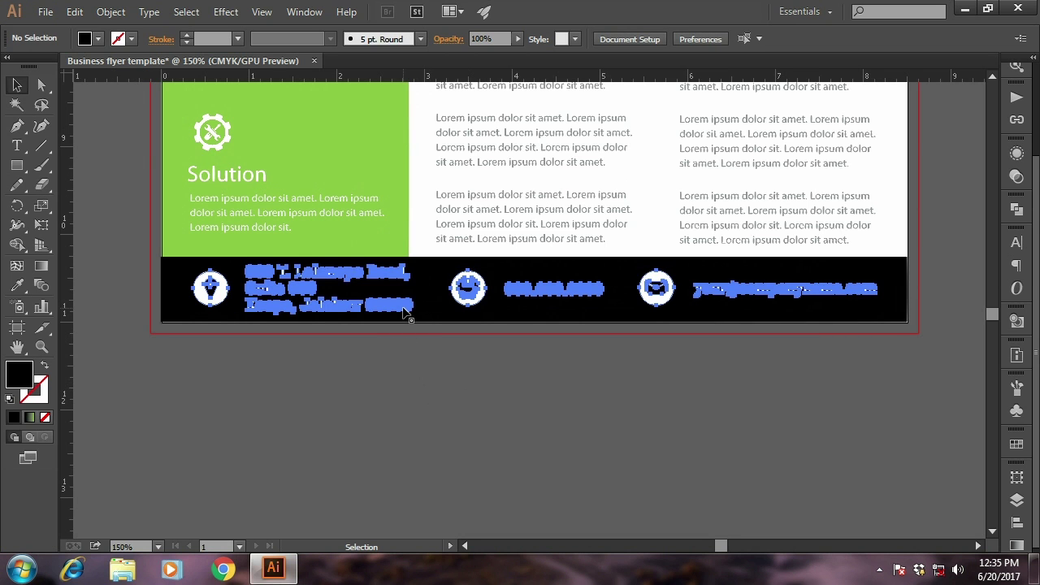
key("Right")
left_click(425, 354)
key("ctrl+minus")
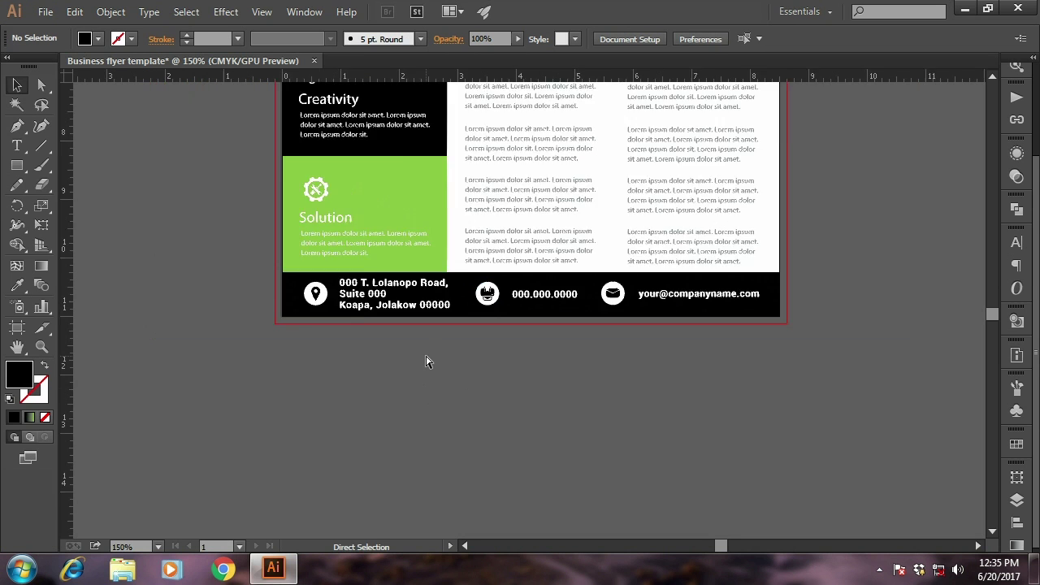
key("ctrl+minus")
scroll(441, 348, "up", 3)
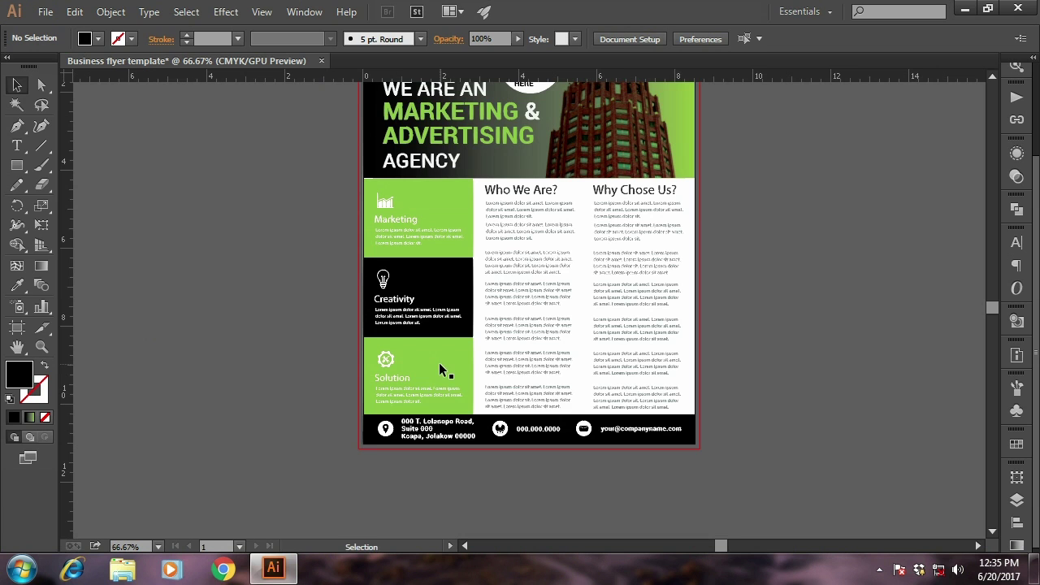
Drag the black footer bar's top edge slightly to fit under the content columns
key("ctrl+plus")
left_click_drag(435, 386, 436, 378)
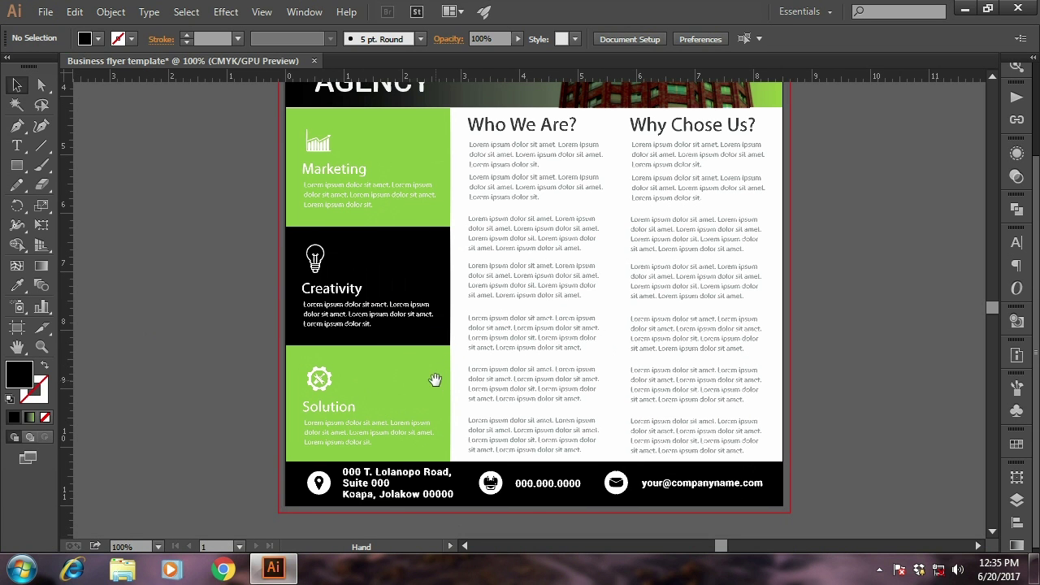
left_click(473, 473)
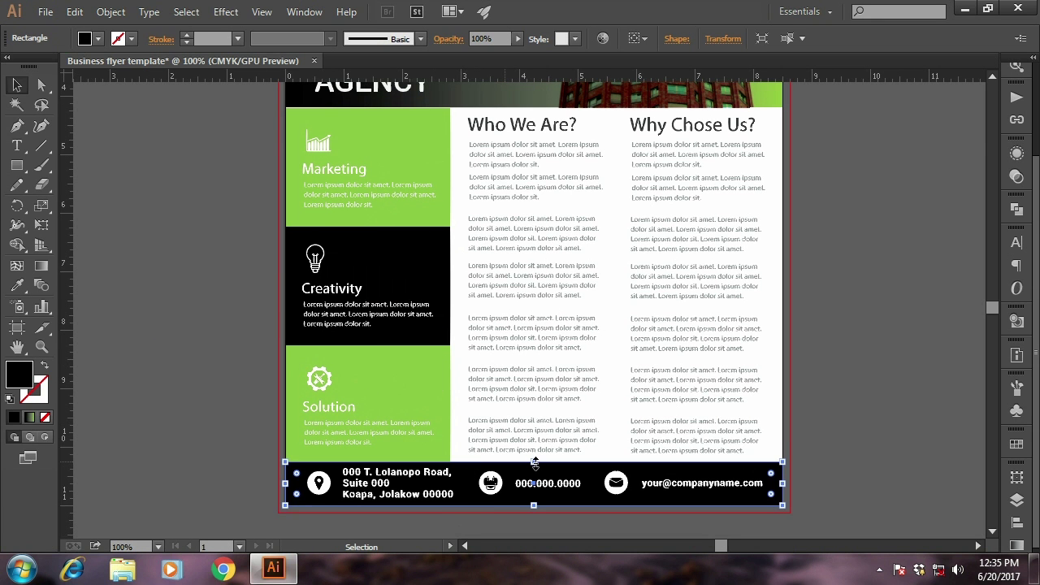
left_click_drag(535, 463, 536, 462)
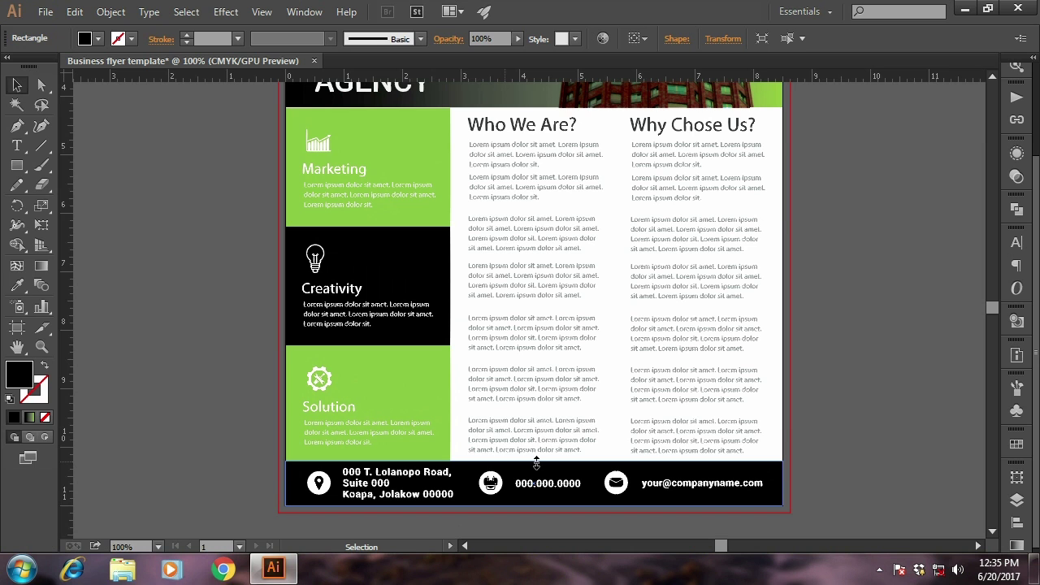
left_click(194, 453)
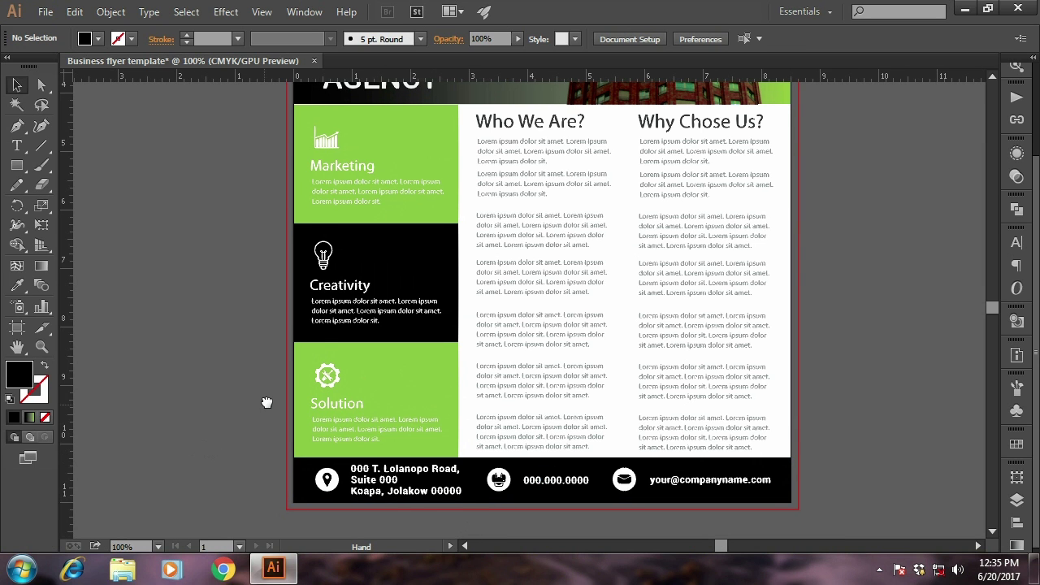
left_click_drag(258, 404, 267, 412)
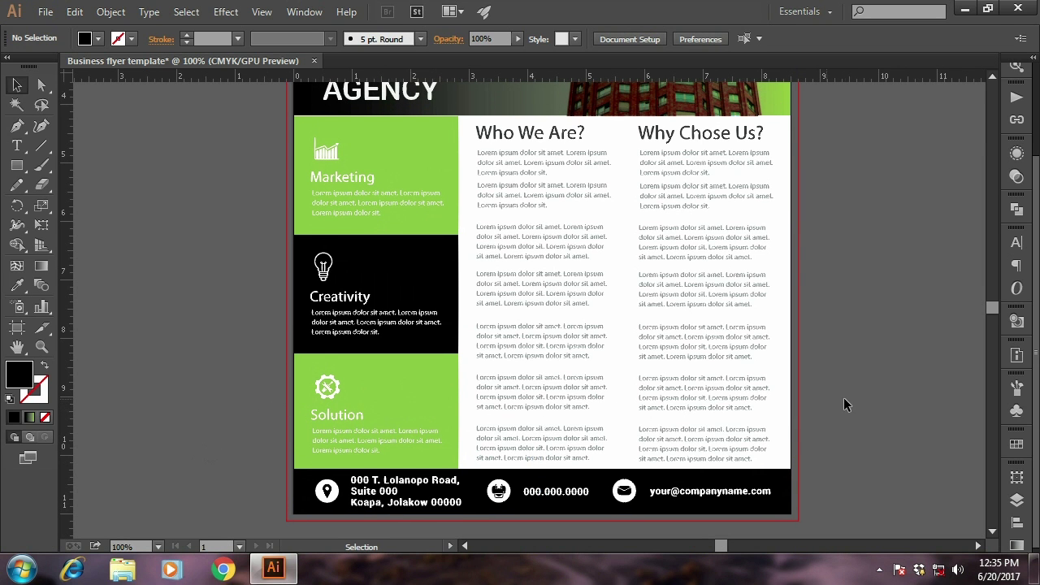
key("ctrl+minus")
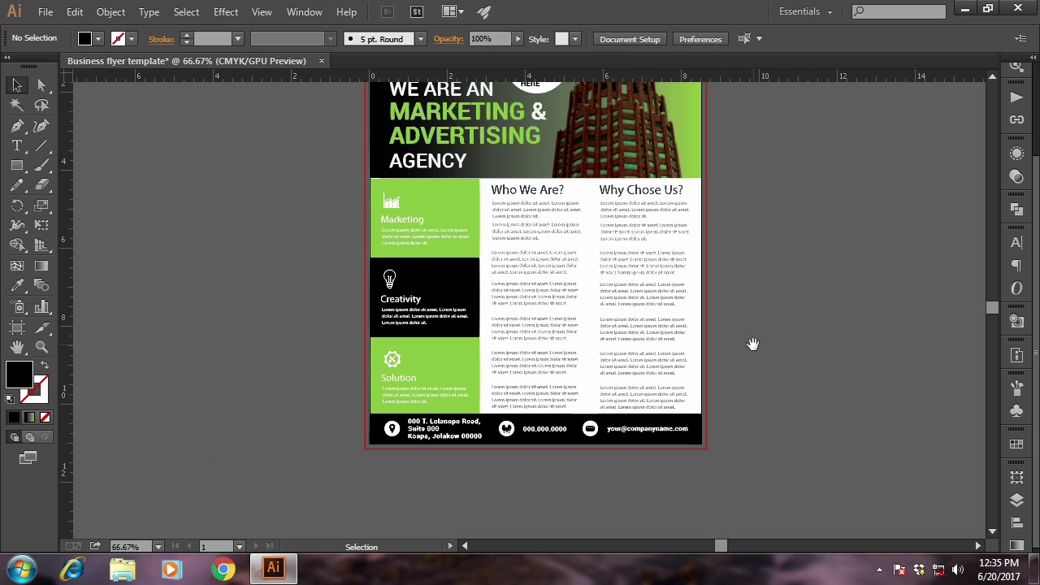
scroll(620, 460, "down", 2)
key("ctrl+plus")
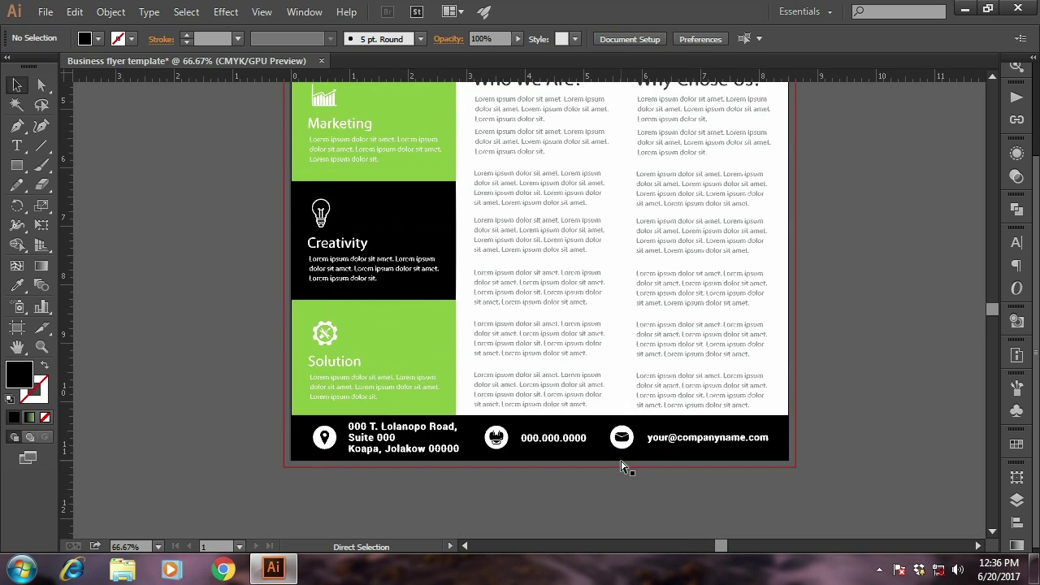
scroll(618, 470, "up", 1)
scroll(605, 439, "up", 1)
Check the footer bar and contact group selections, then fit the whole flyer in view
left_click(639, 436)
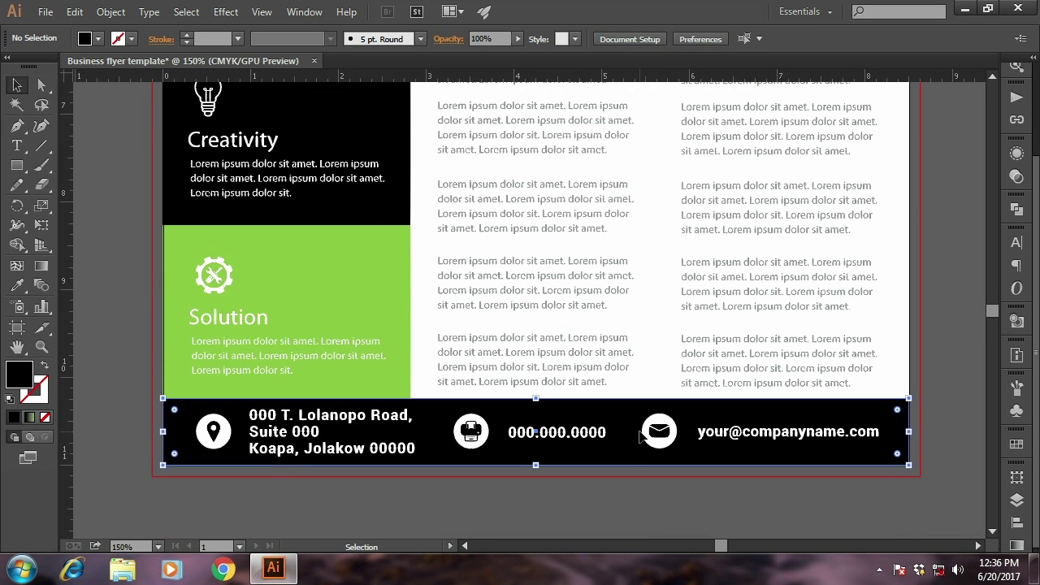
left_click(657, 439)
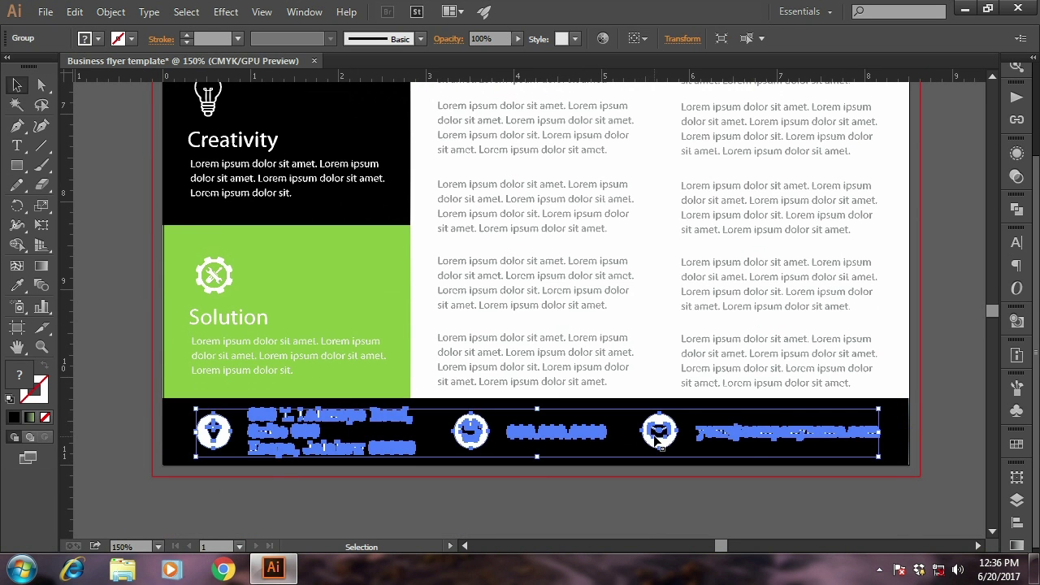
left_click(878, 461, "shift")
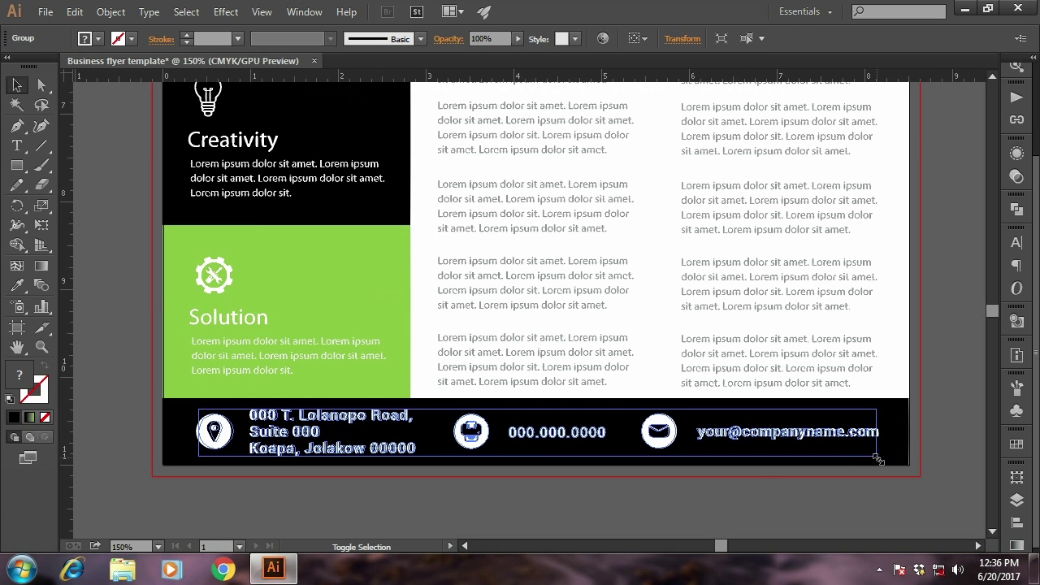
left_click(797, 499)
key("ctrl+minus")
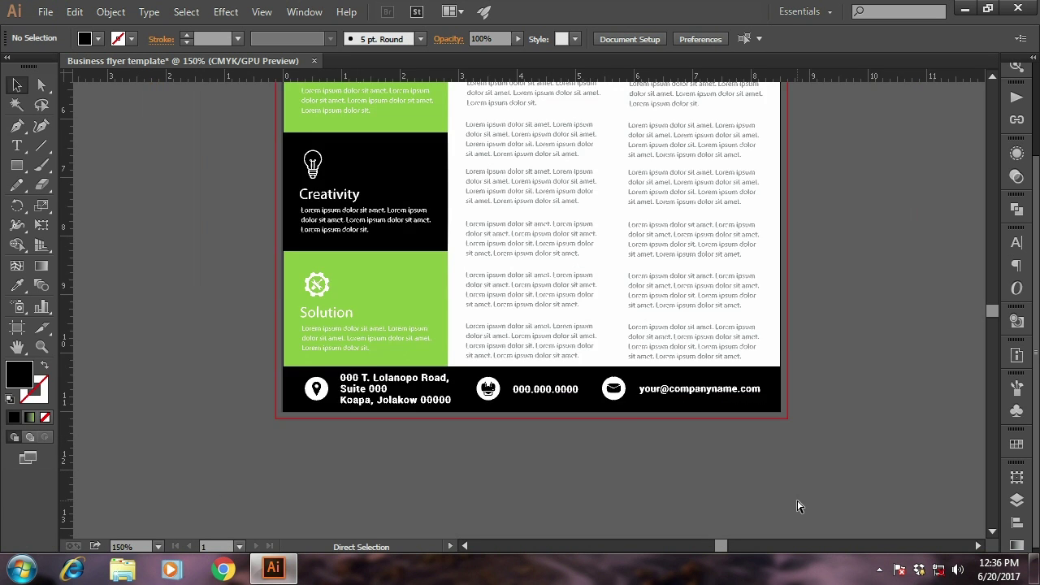
key("ctrl+minus")
scroll(627, 202, "up", 3)
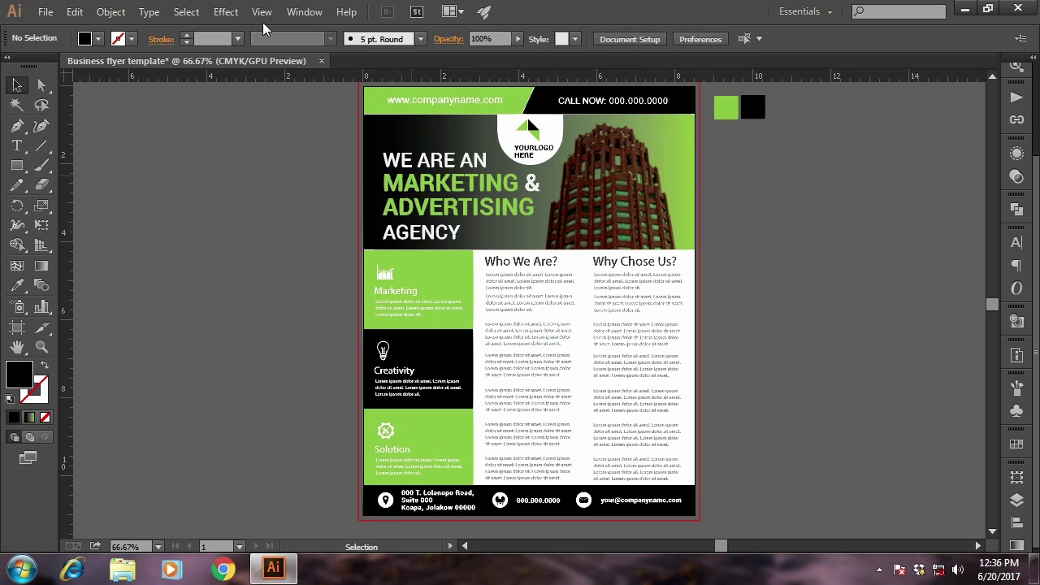
Hide rulers via View > Rulers, then marquee-select and delete the green and black swatches
left_click(261, 11)
mouse_move(406, 374)
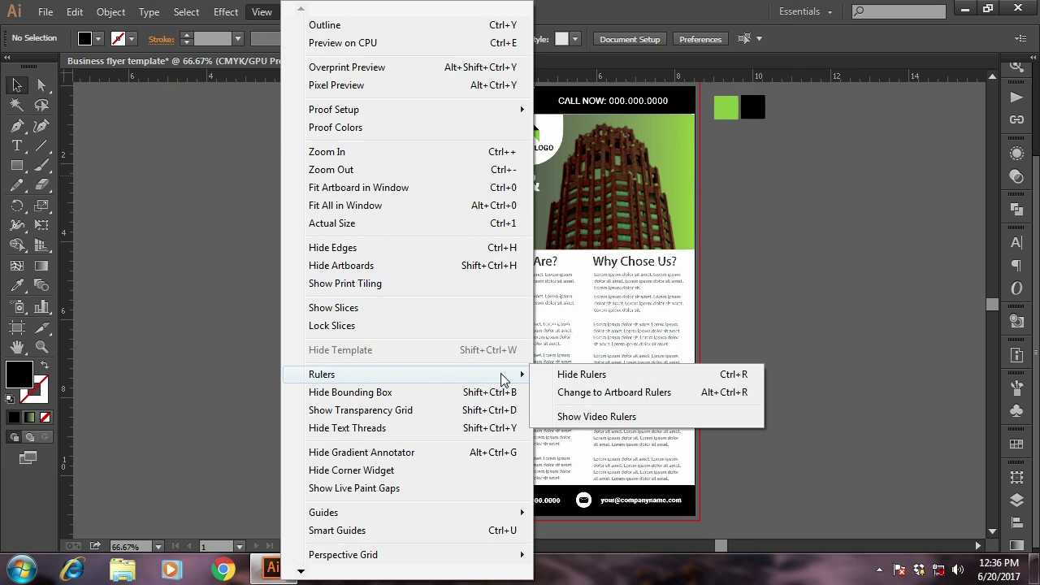
left_click(582, 373)
left_click_drag(785, 88, 719, 165)
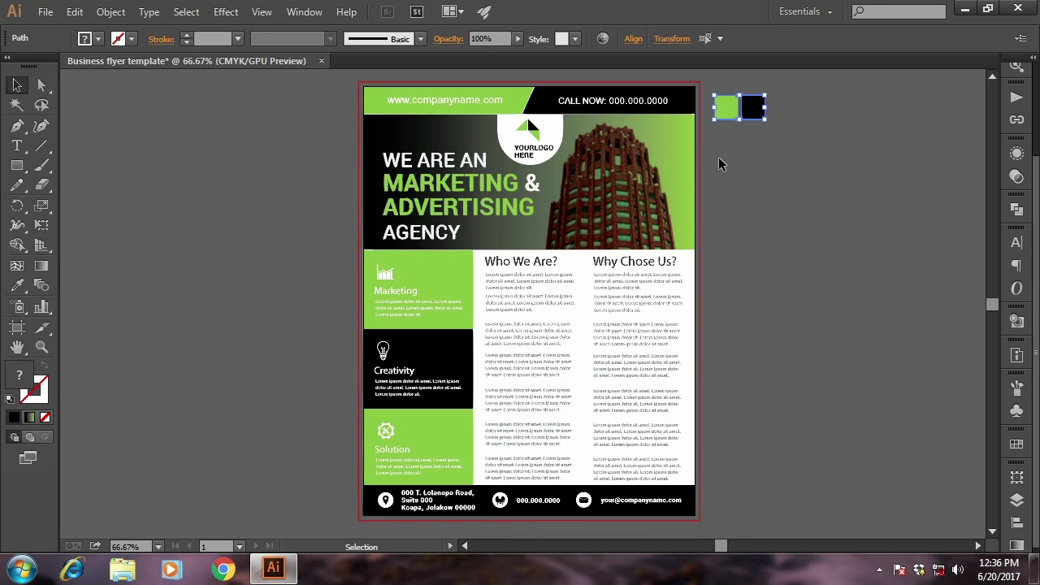
key("Delete")
left_click_drag(573, 280, 577, 279)
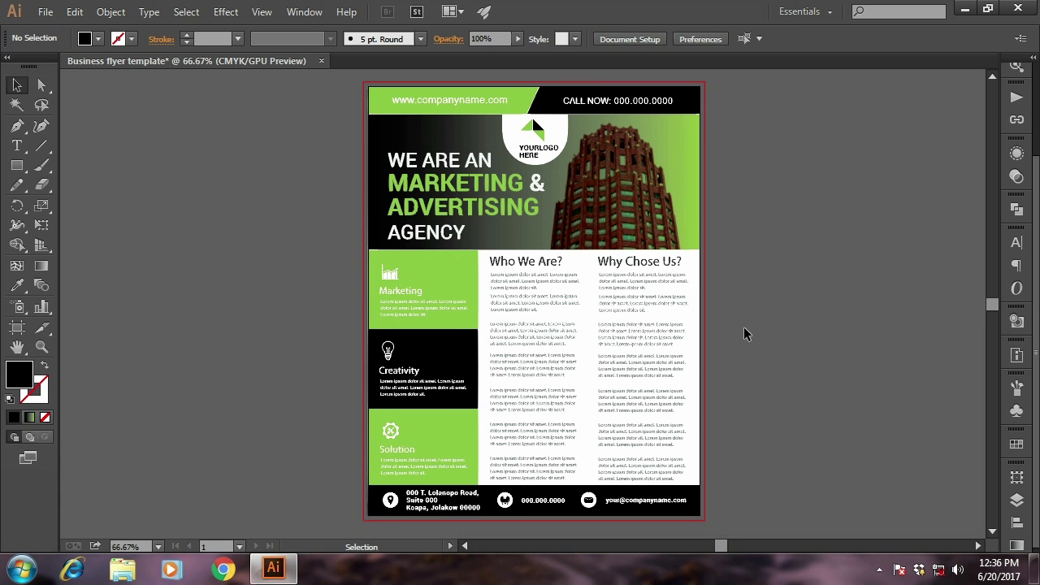